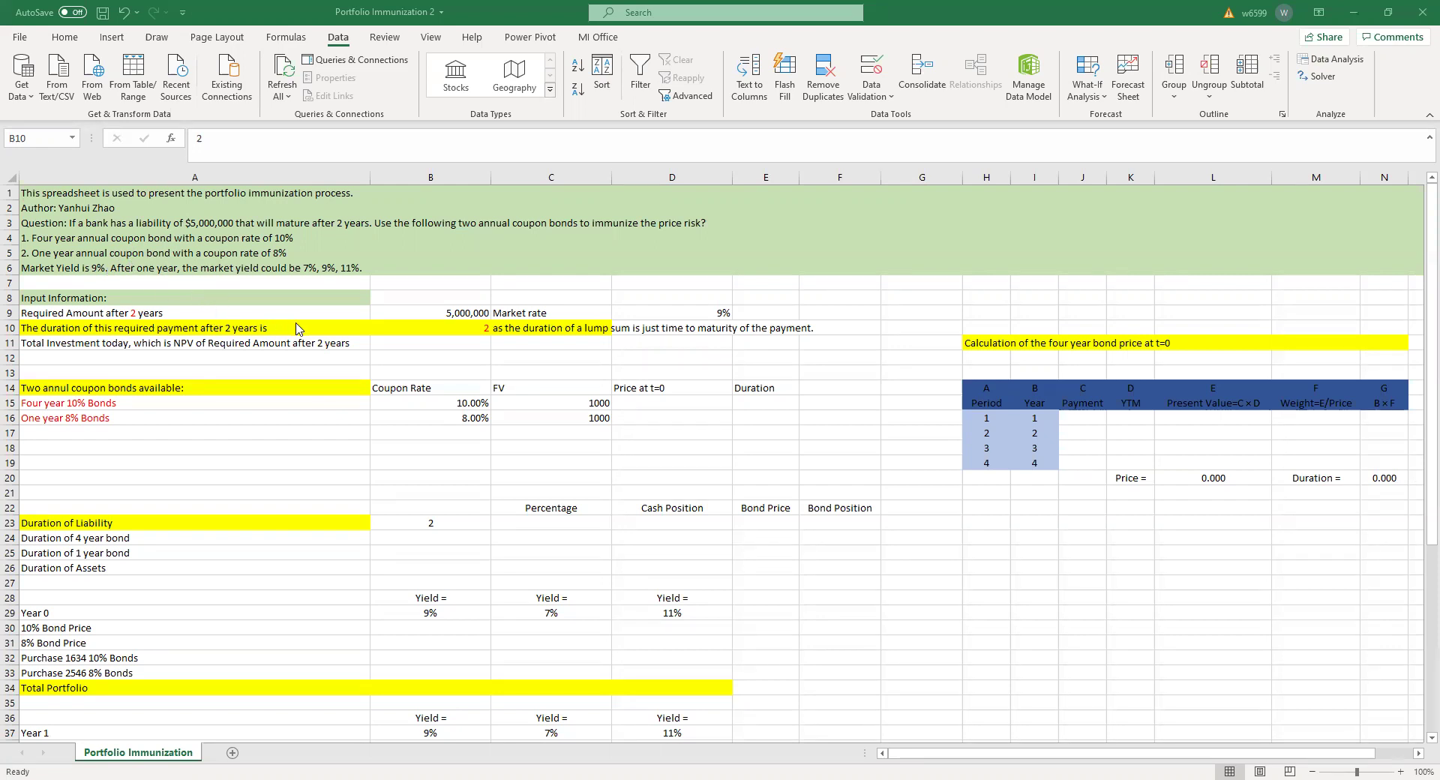
Enter =B9/(1+D9)^B10 in B11 so the total investment today reads 4,208,400
{"action": "left_click", "coordinate": [415, 310]}
{"action": "left_click", "coordinate": [411, 330]}
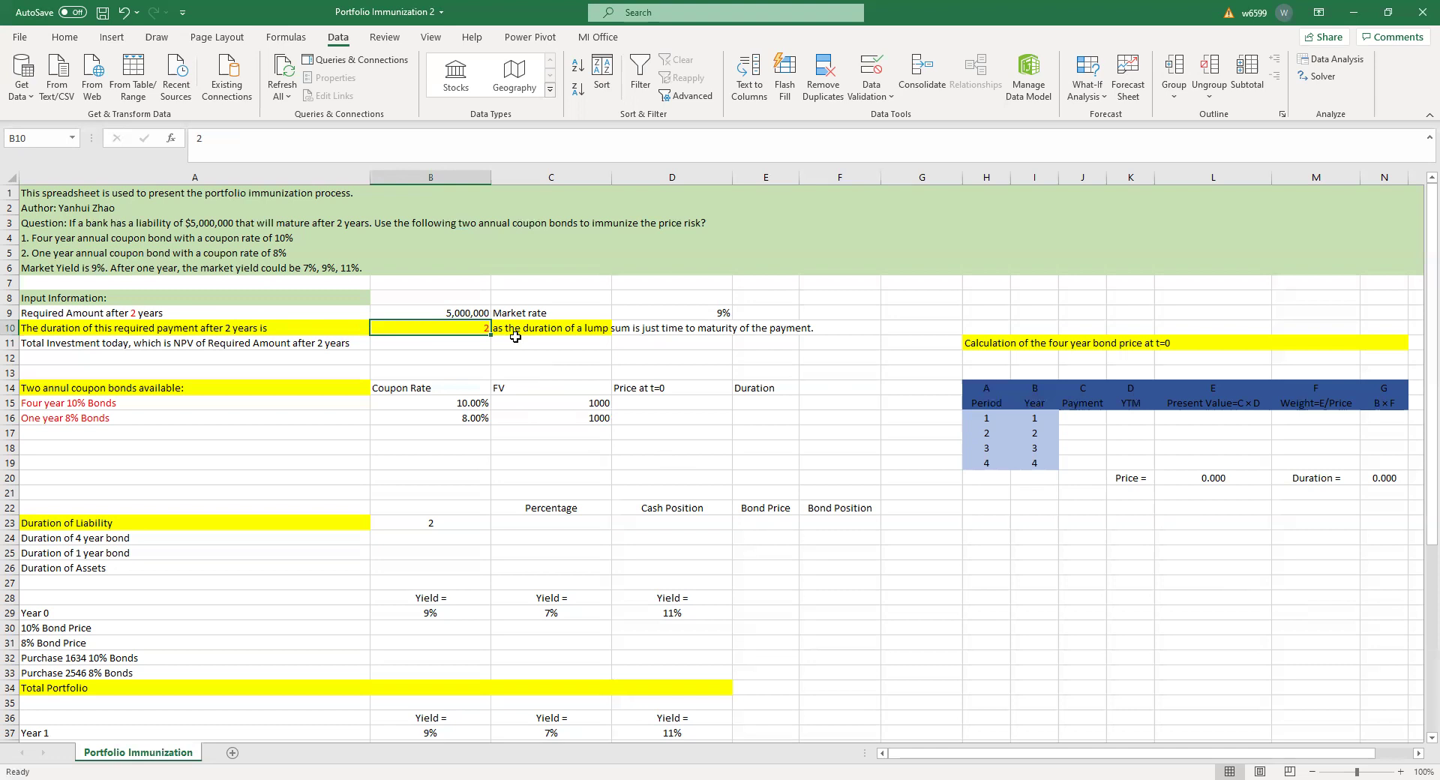
{"action": "left_click", "coordinate": [463, 346]}
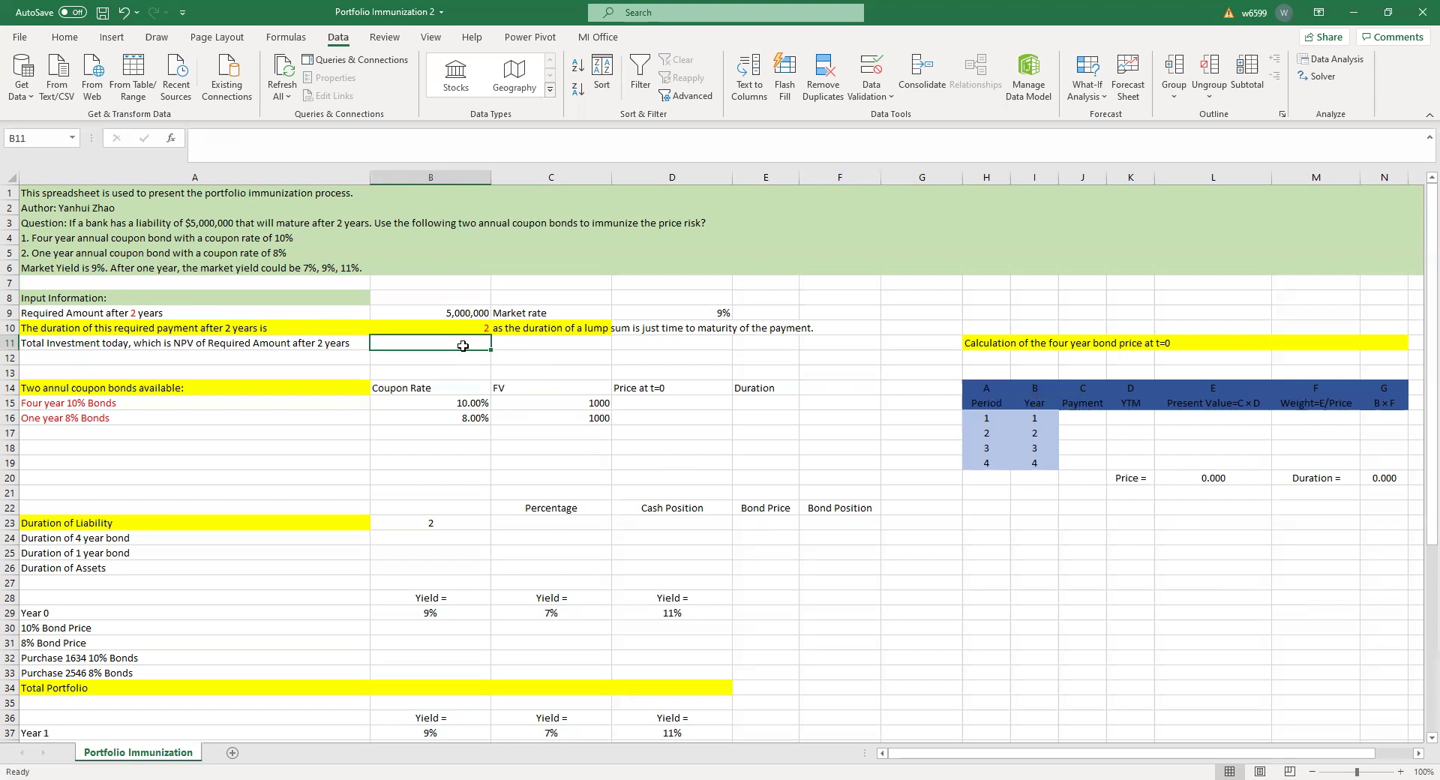
{"action": "type", "text": "="}
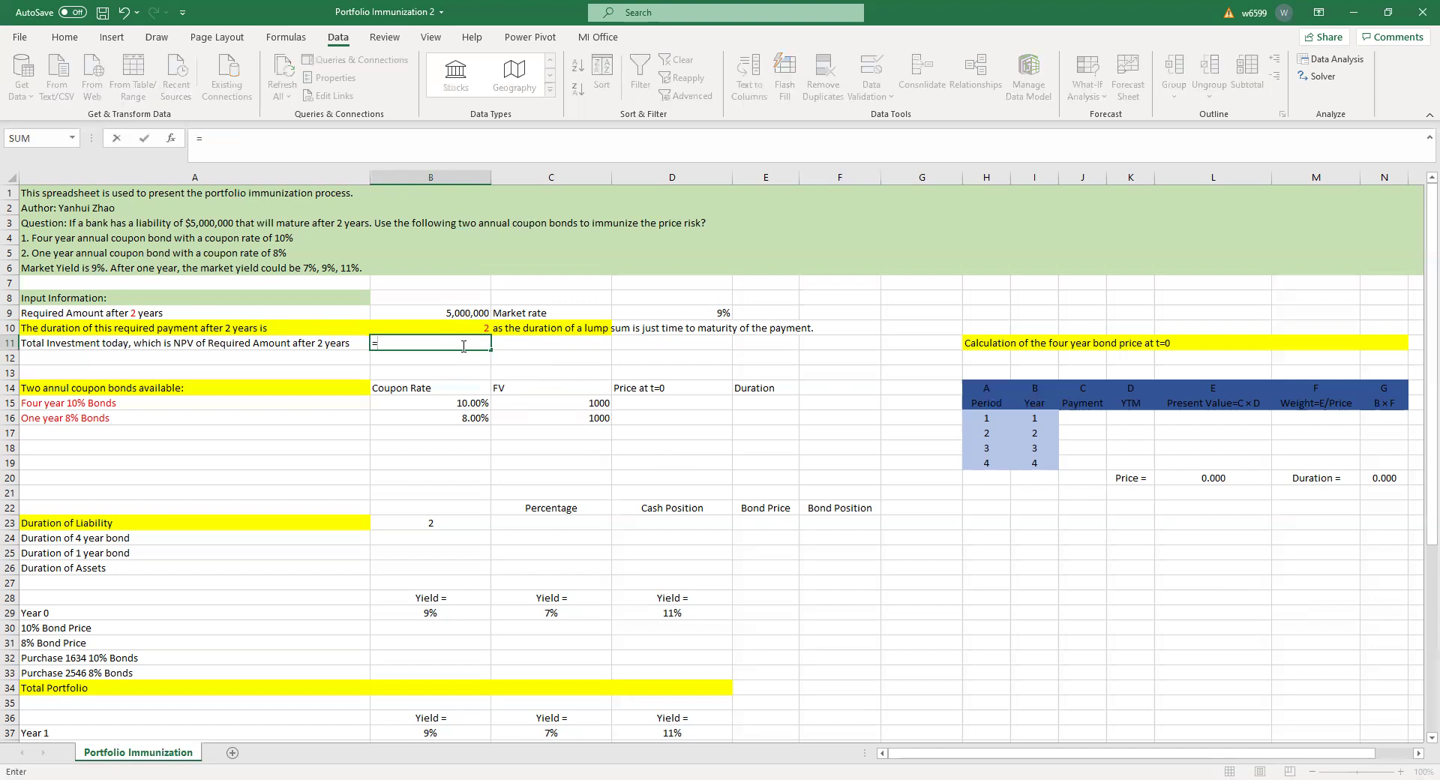
{"action": "left_click", "coordinate": [446, 314]}
{"action": "type", "text": "/(1+"}
{"action": "left_click", "coordinate": [676, 316]}
{"action": "type", "text": ")^"}
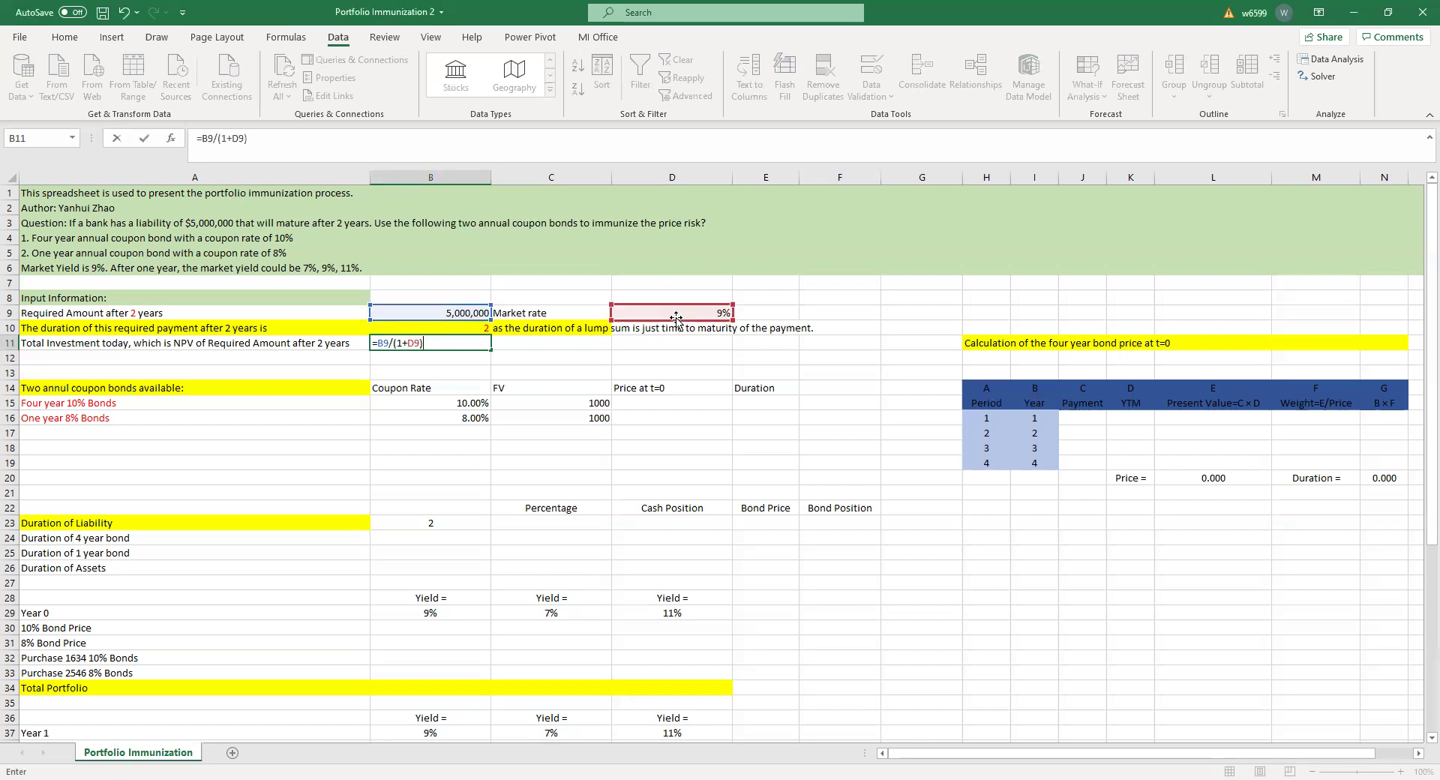
{"action": "left_click", "coordinate": [481, 329]}
{"action": "key", "text": "Return"}
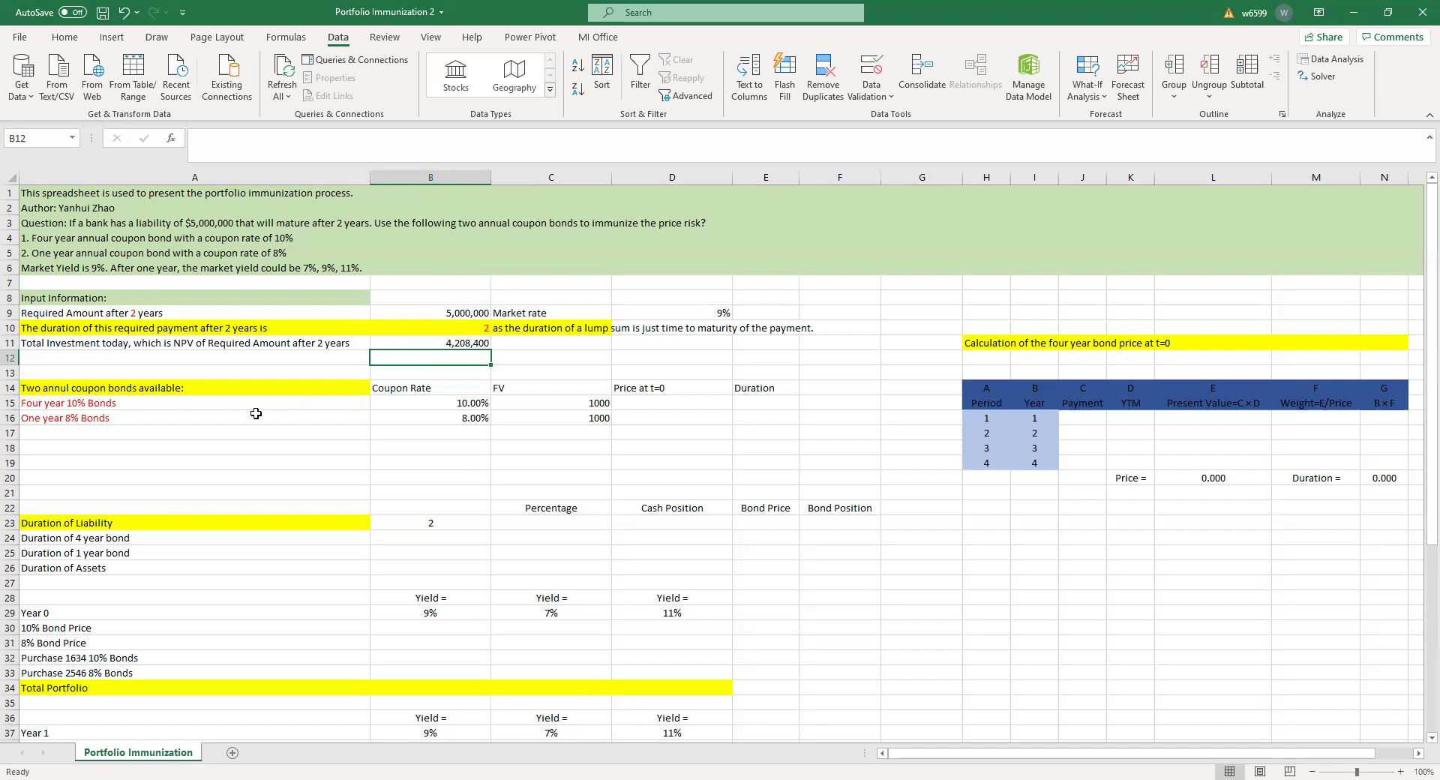
{"action": "left_click", "coordinate": [417, 404]}
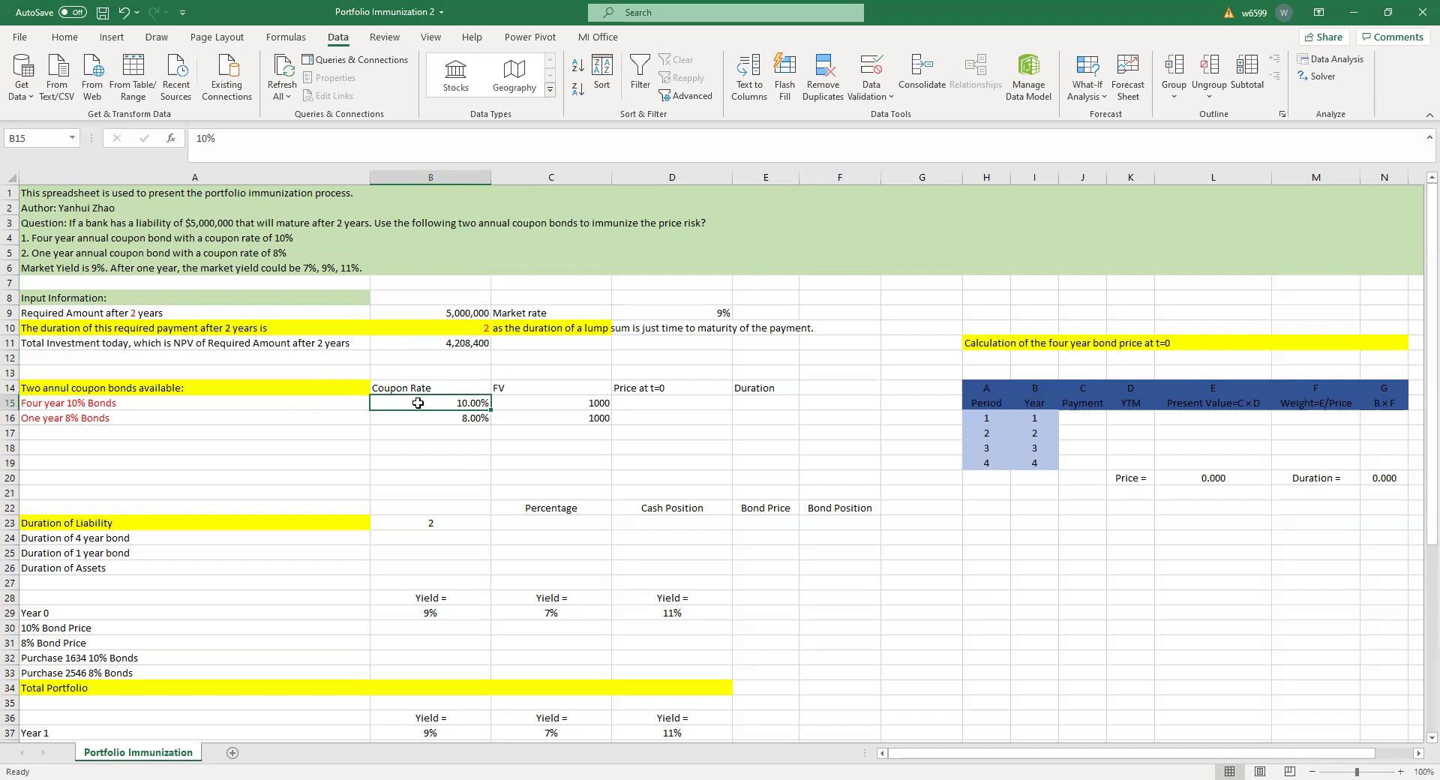
{"action": "left_click", "coordinate": [530, 405]}
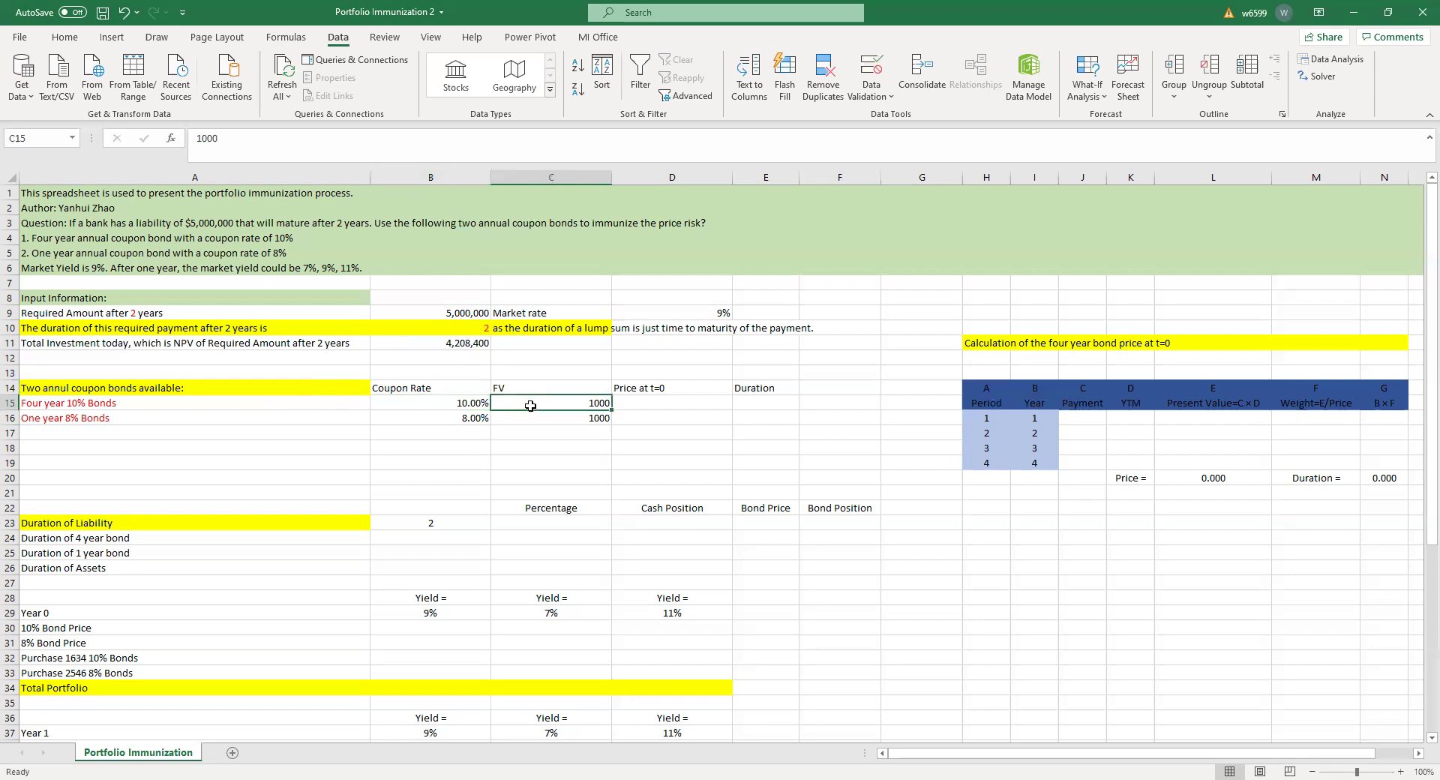
{"action": "left_click", "coordinate": [473, 417]}
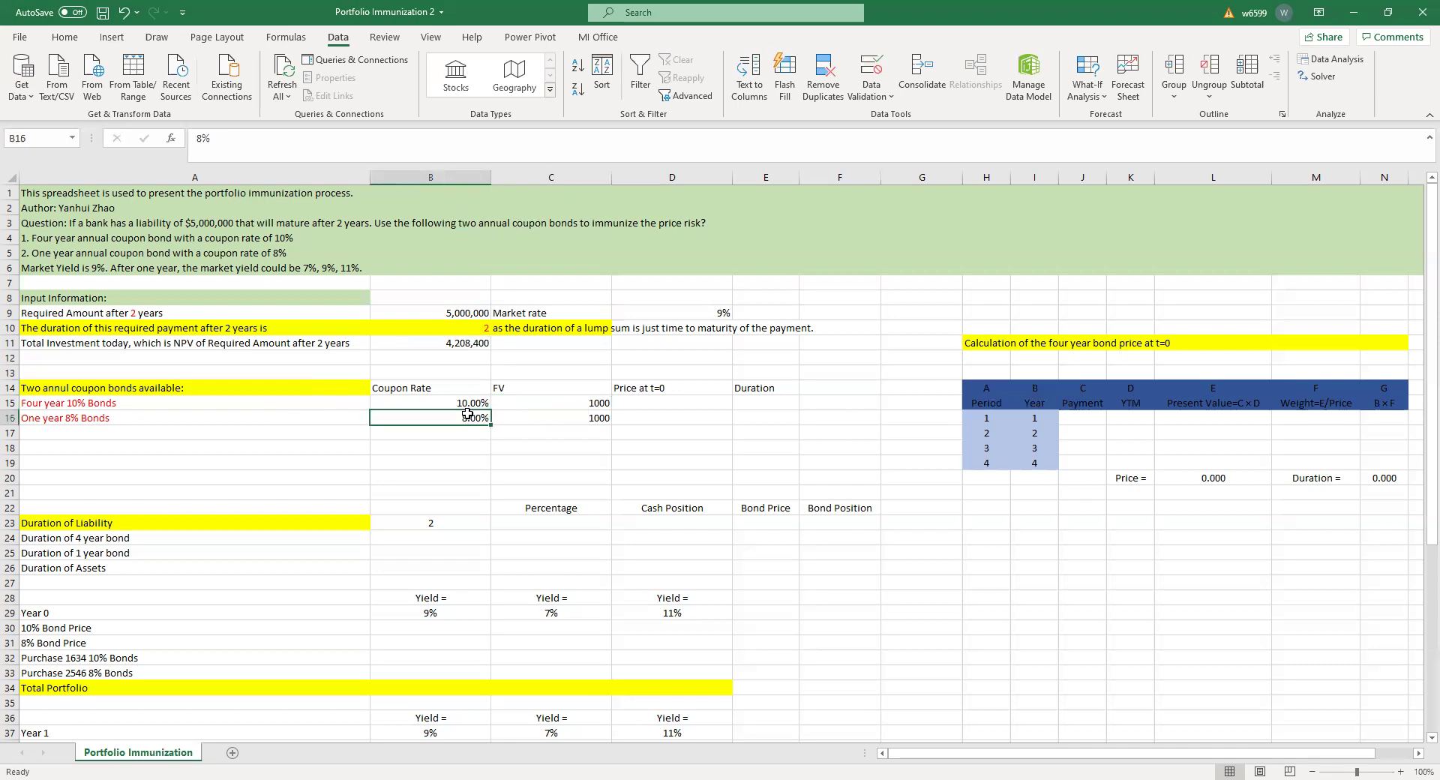
{"action": "left_click", "coordinate": [547, 416]}
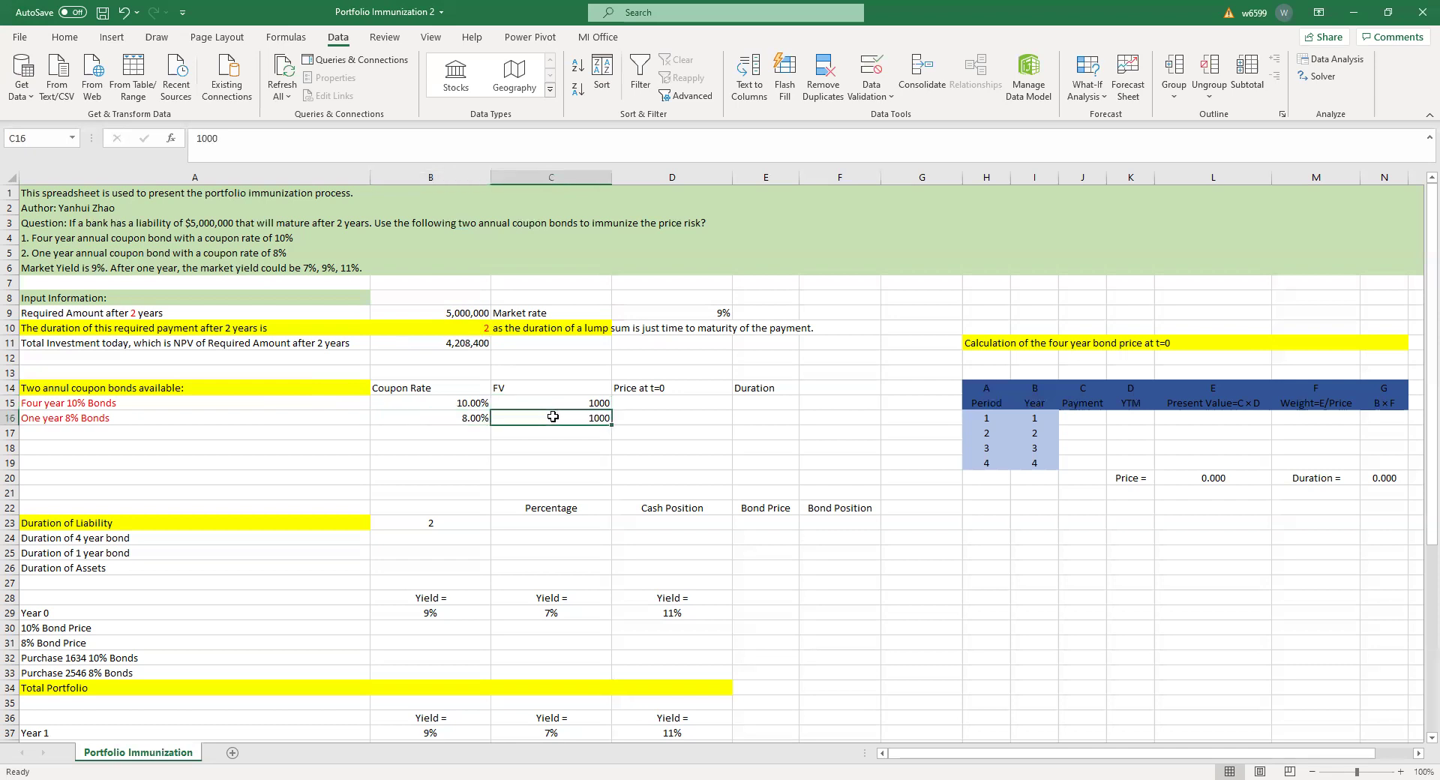
{"action": "left_click", "coordinate": [645, 404]}
{"action": "left_click", "coordinate": [775, 399]}
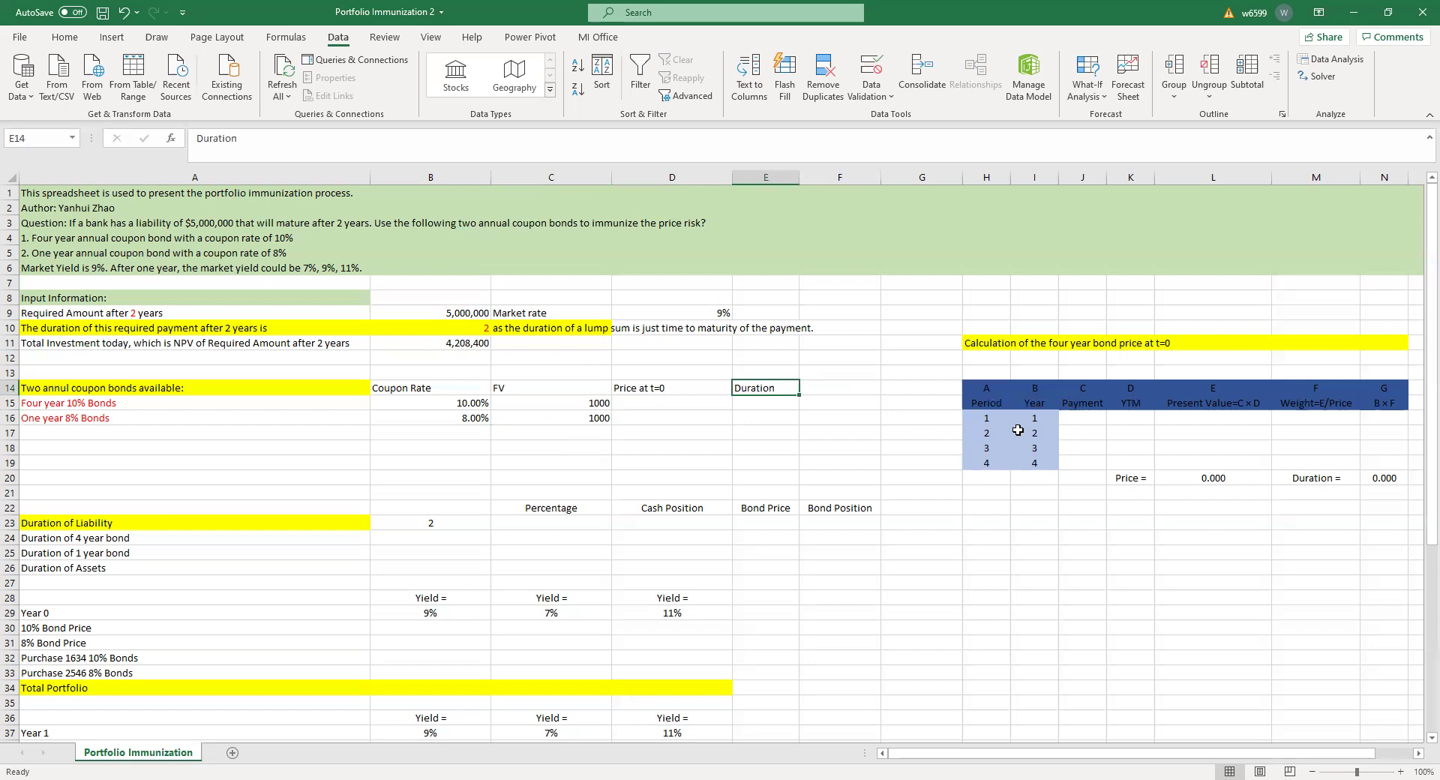
{"action": "left_click", "coordinate": [1067, 417]}
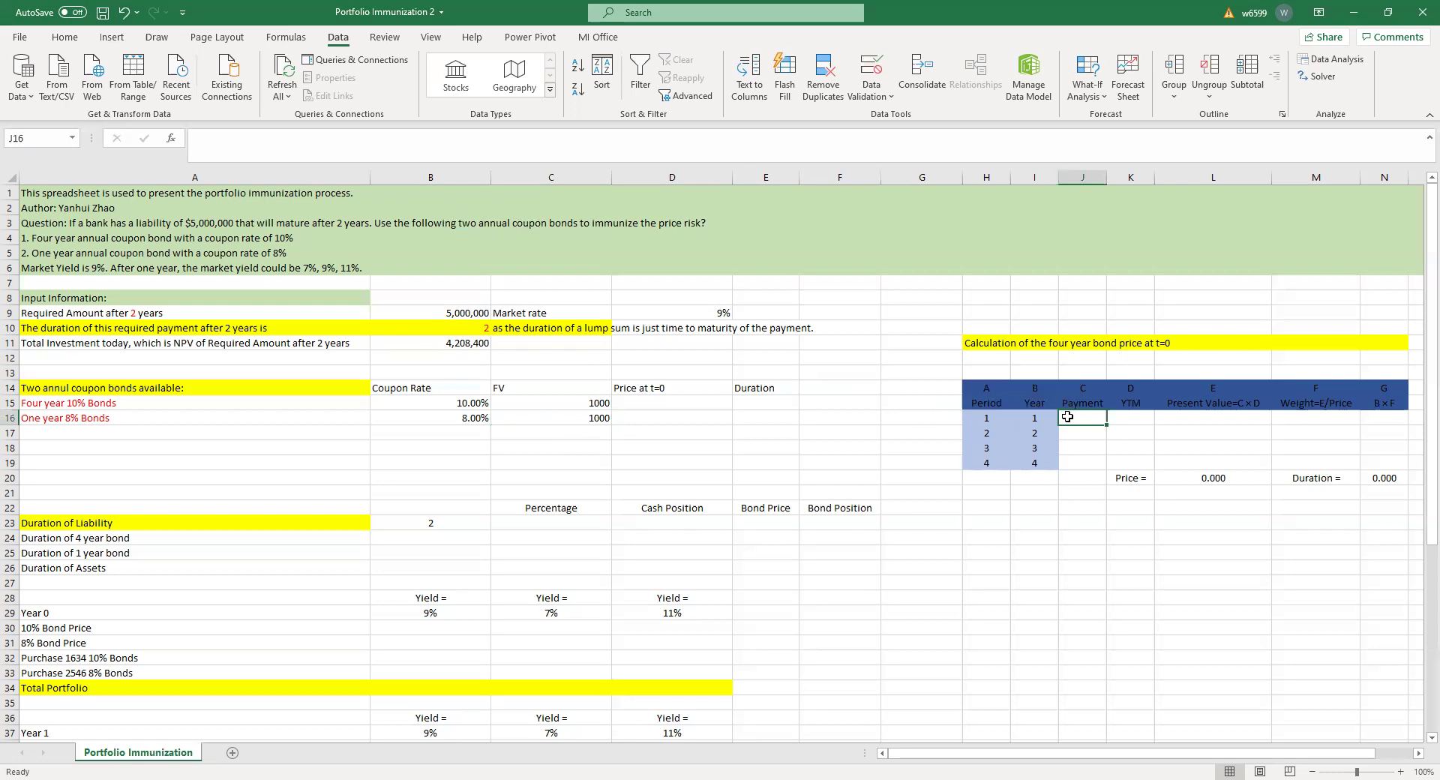
{"action": "type", "text": "="}
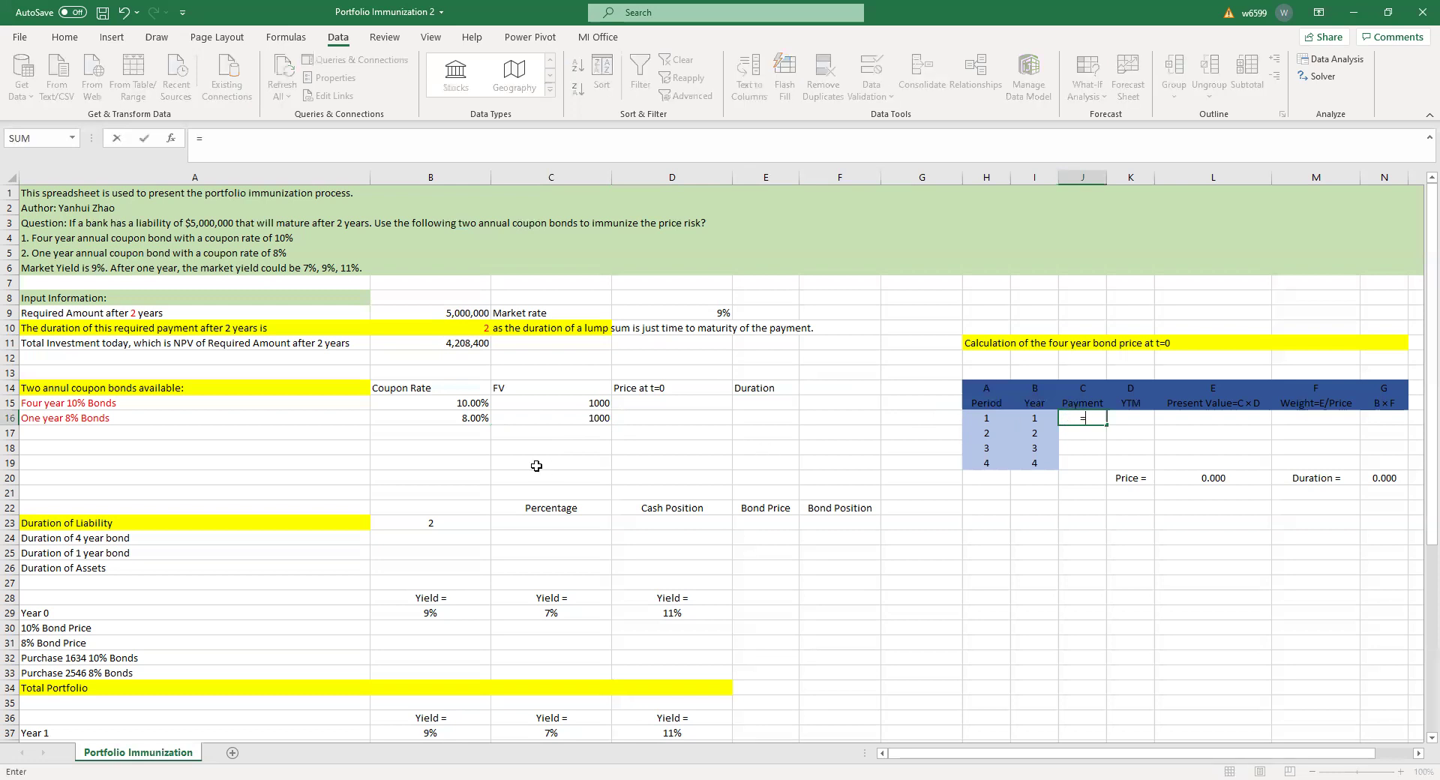
Enter the absolute coupon formula =$B$15*$C$15 in J16 and fill it down to J19
{"action": "left_click", "coordinate": [477, 405]}
{"action": "type", "text": "*"}
{"action": "left_click", "coordinate": [551, 397]}
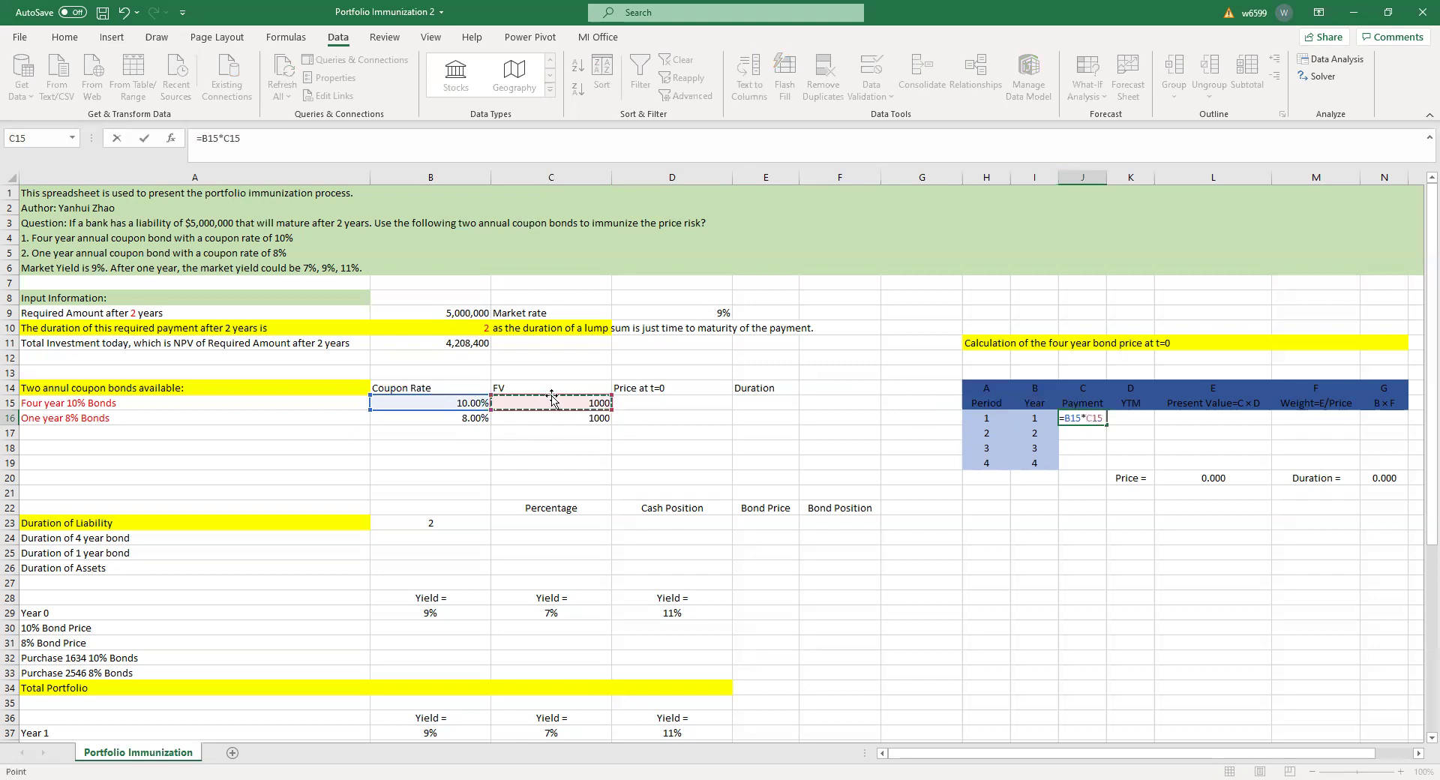
{"action": "key", "text": "Return"}
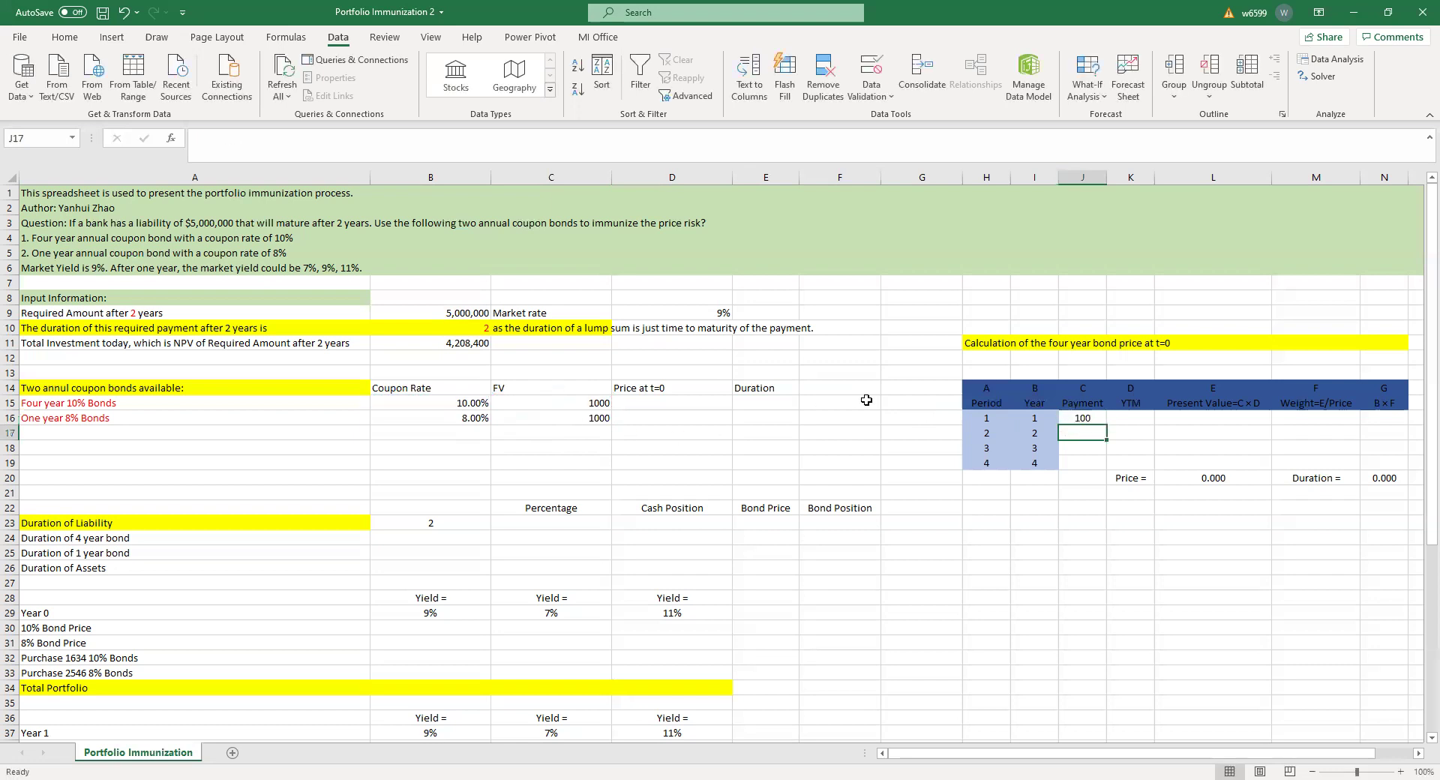
{"action": "left_click", "coordinate": [1082, 414]}
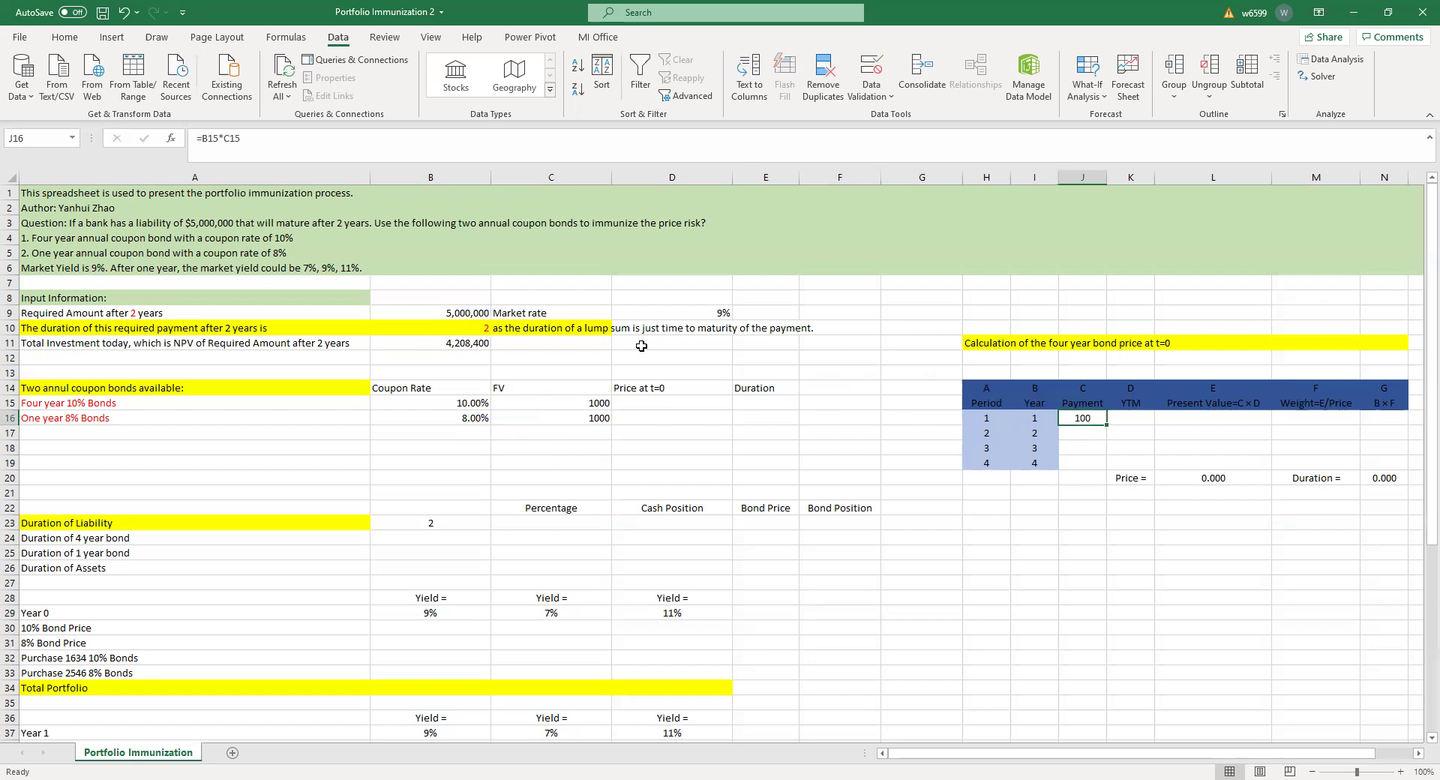
{"action": "left_click_drag", "start_coordinate": [242, 139], "coordinate": [177, 135]}
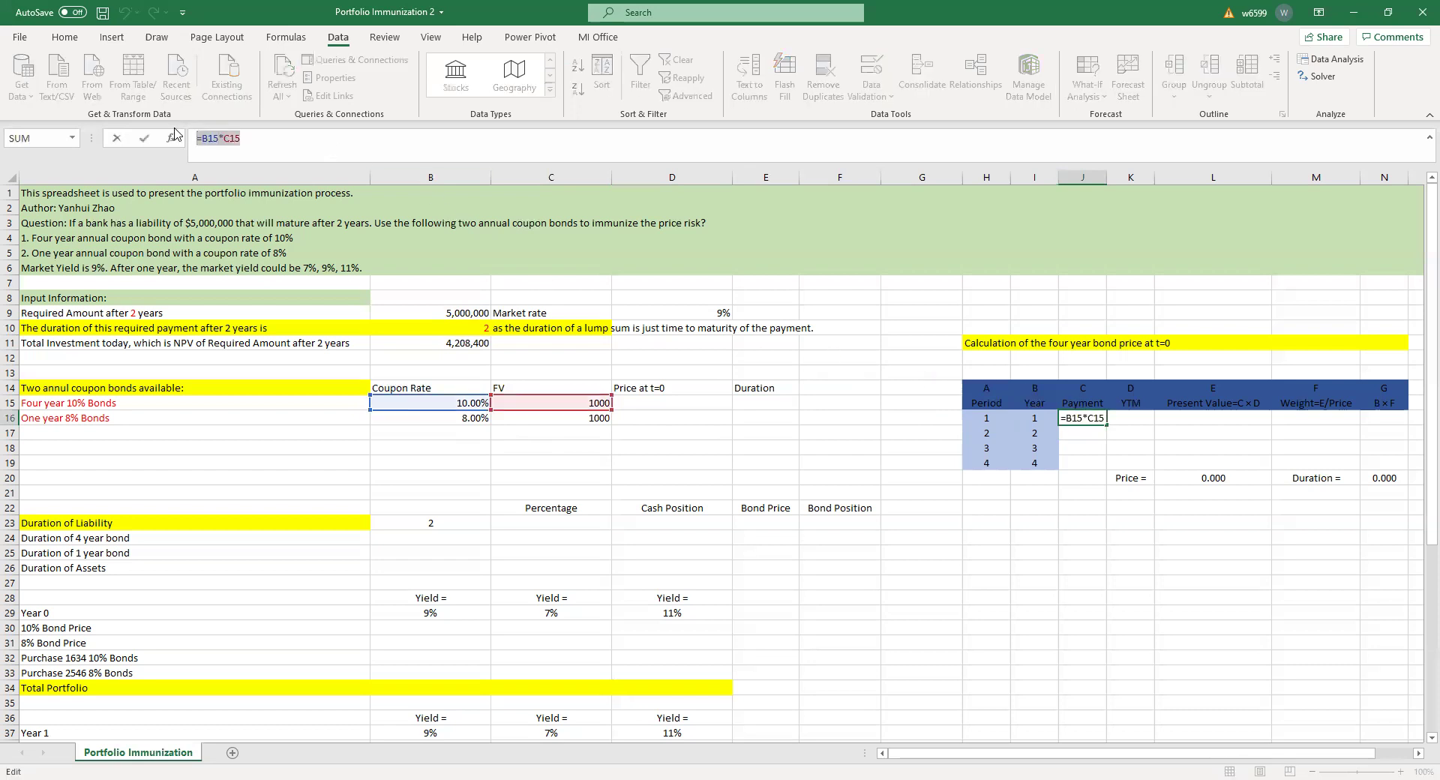
{"action": "key", "text": "F4"}
{"action": "key", "text": "Return"}
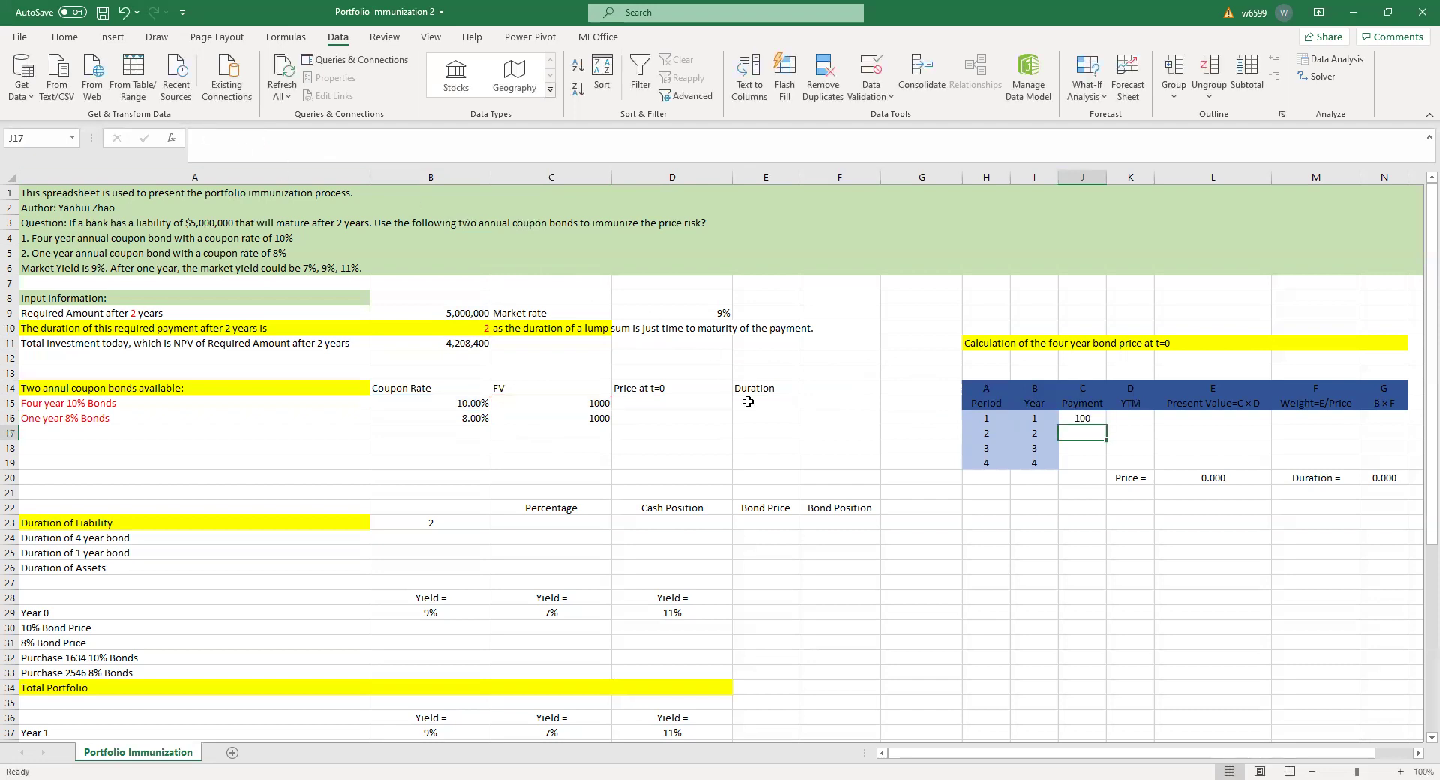
{"action": "left_click", "coordinate": [1082, 418]}
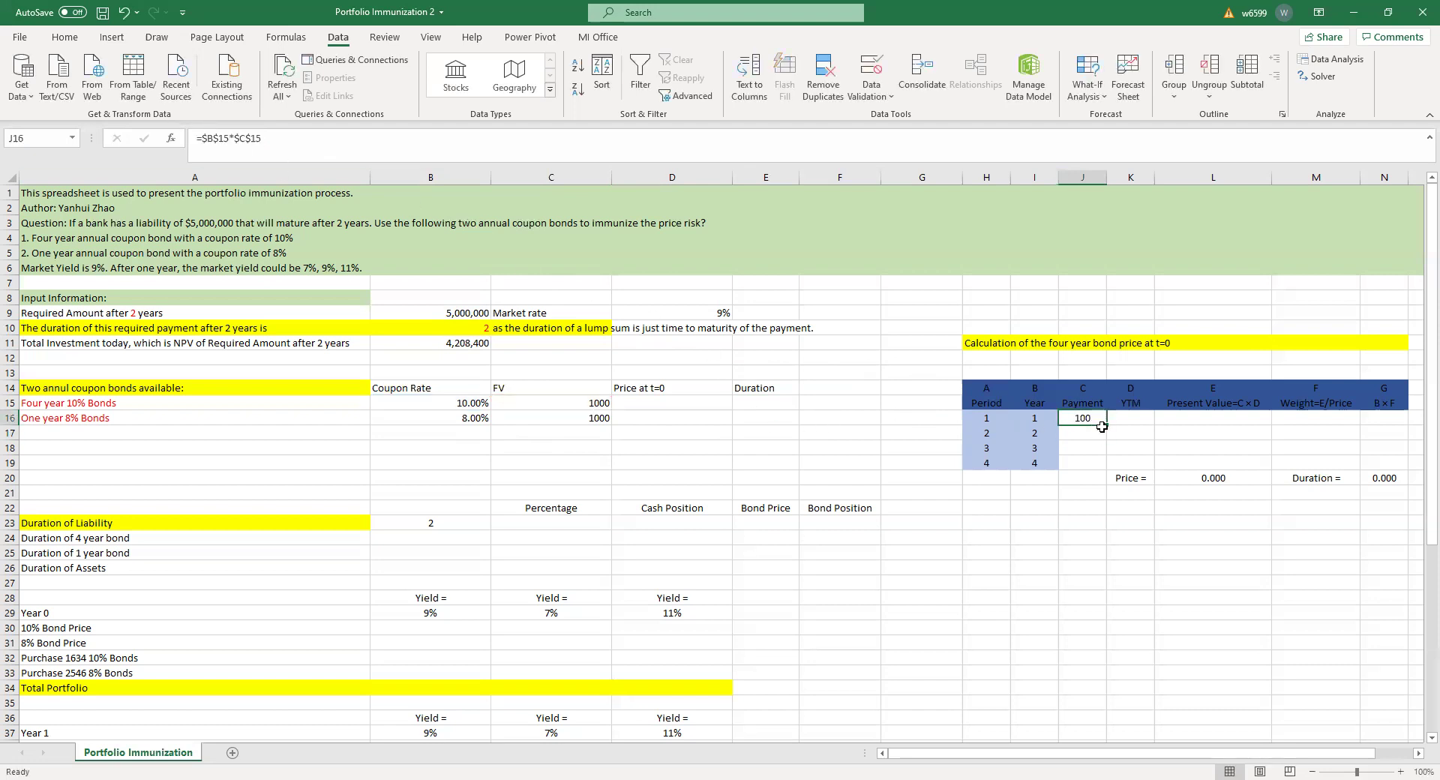
{"action": "left_click_drag", "start_coordinate": [1109, 426], "coordinate": [1102, 473]}
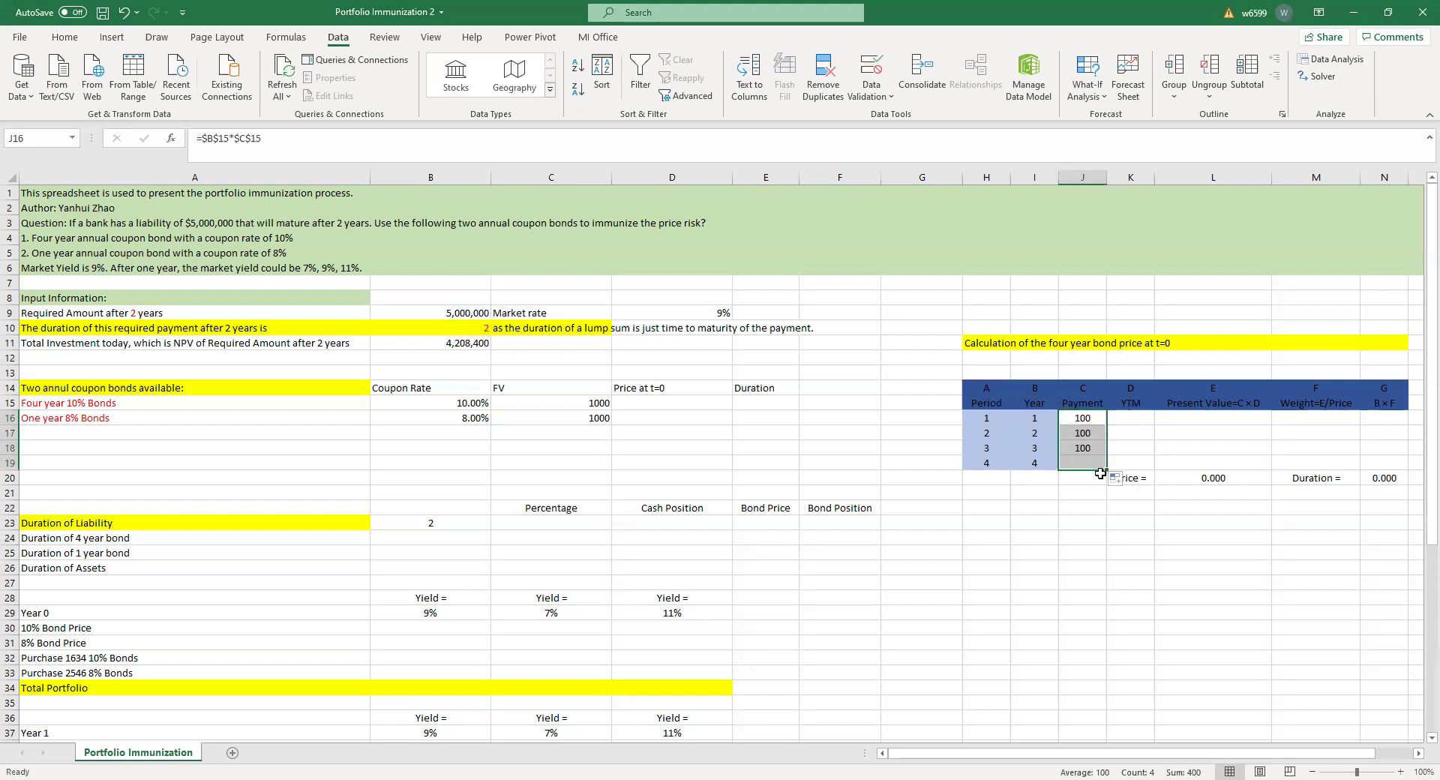
Change the year-4 payment in J19 to =$B$15*$C$15+$C$15 so it reads 1100
{"action": "left_click", "coordinate": [1085, 459]}
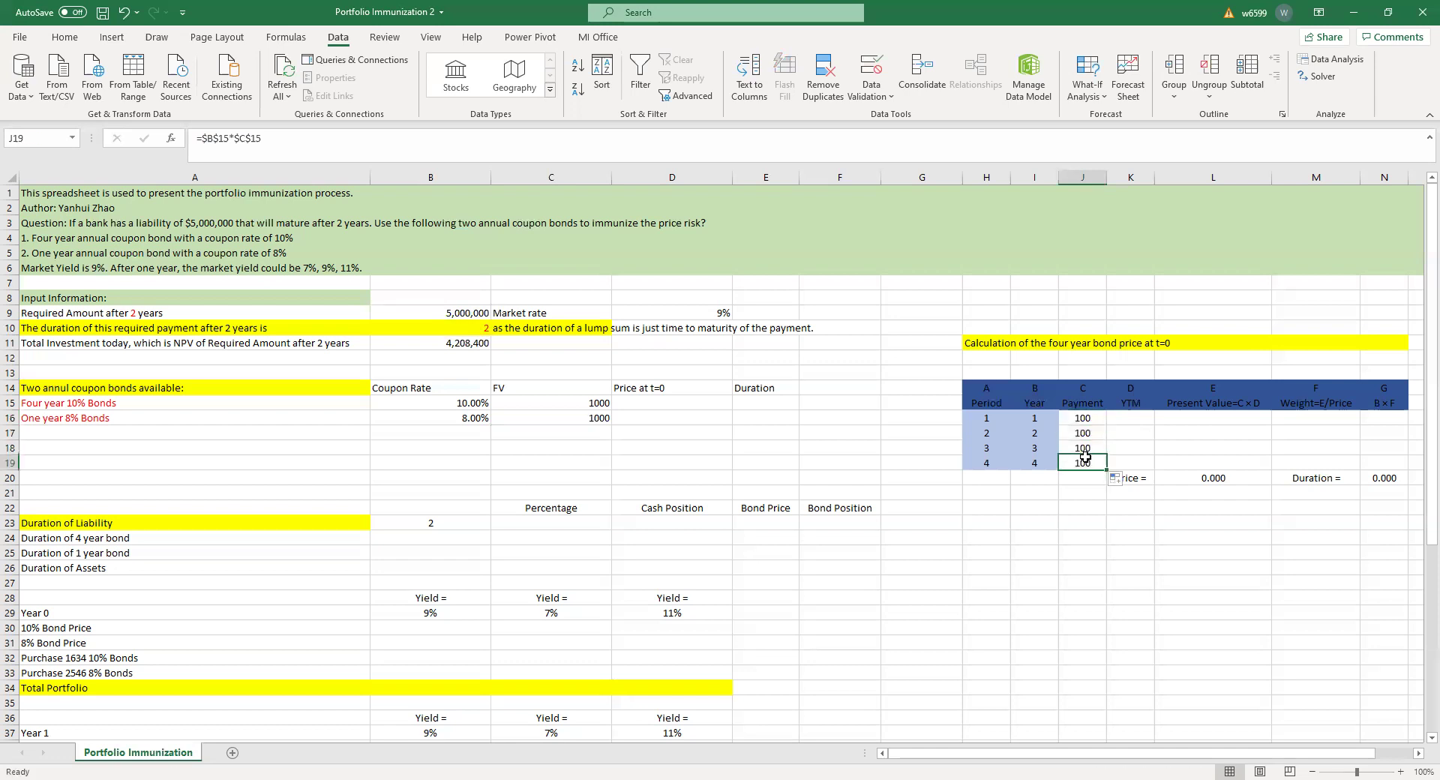
{"action": "left_click", "coordinate": [737, 144]}
{"action": "type", "text": "+"}
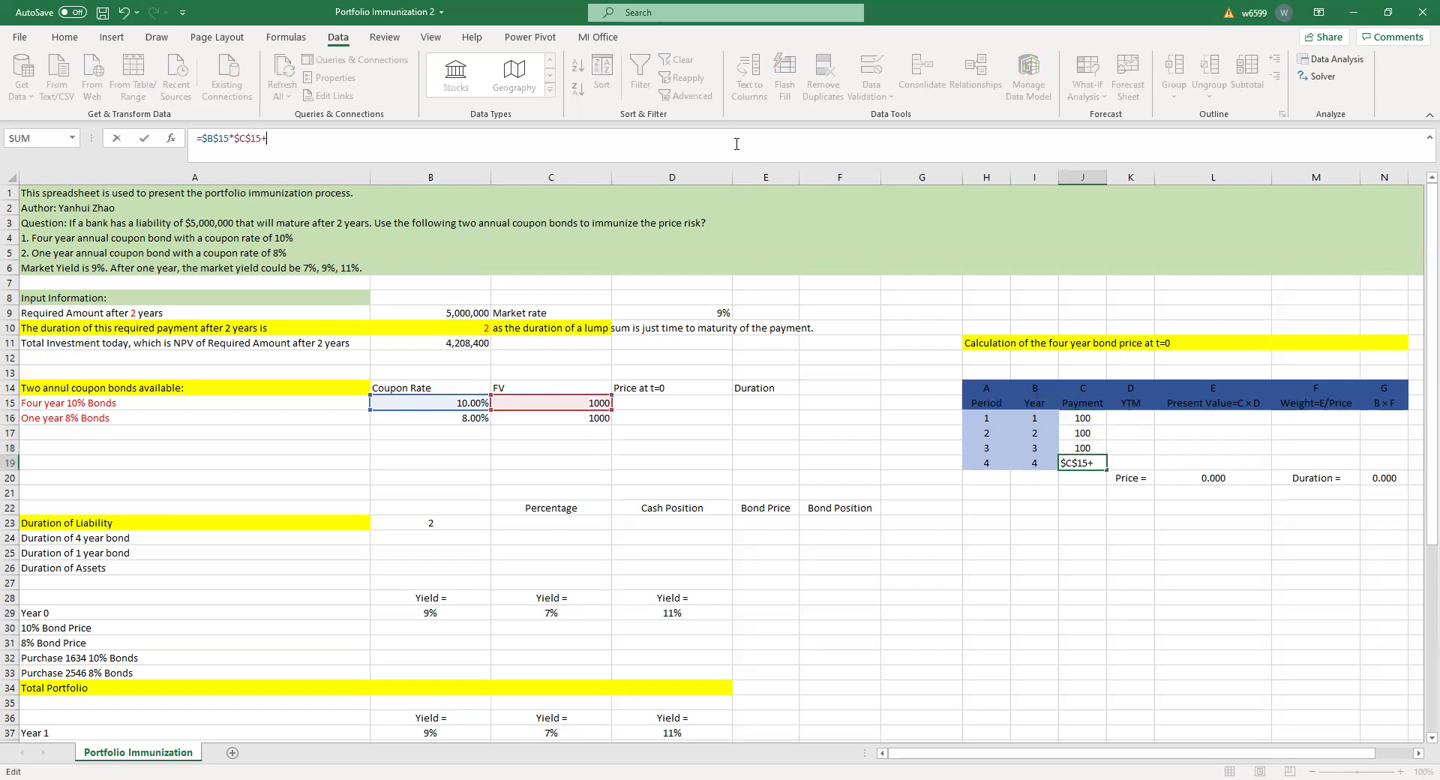
{"action": "left_click", "coordinate": [583, 398]}
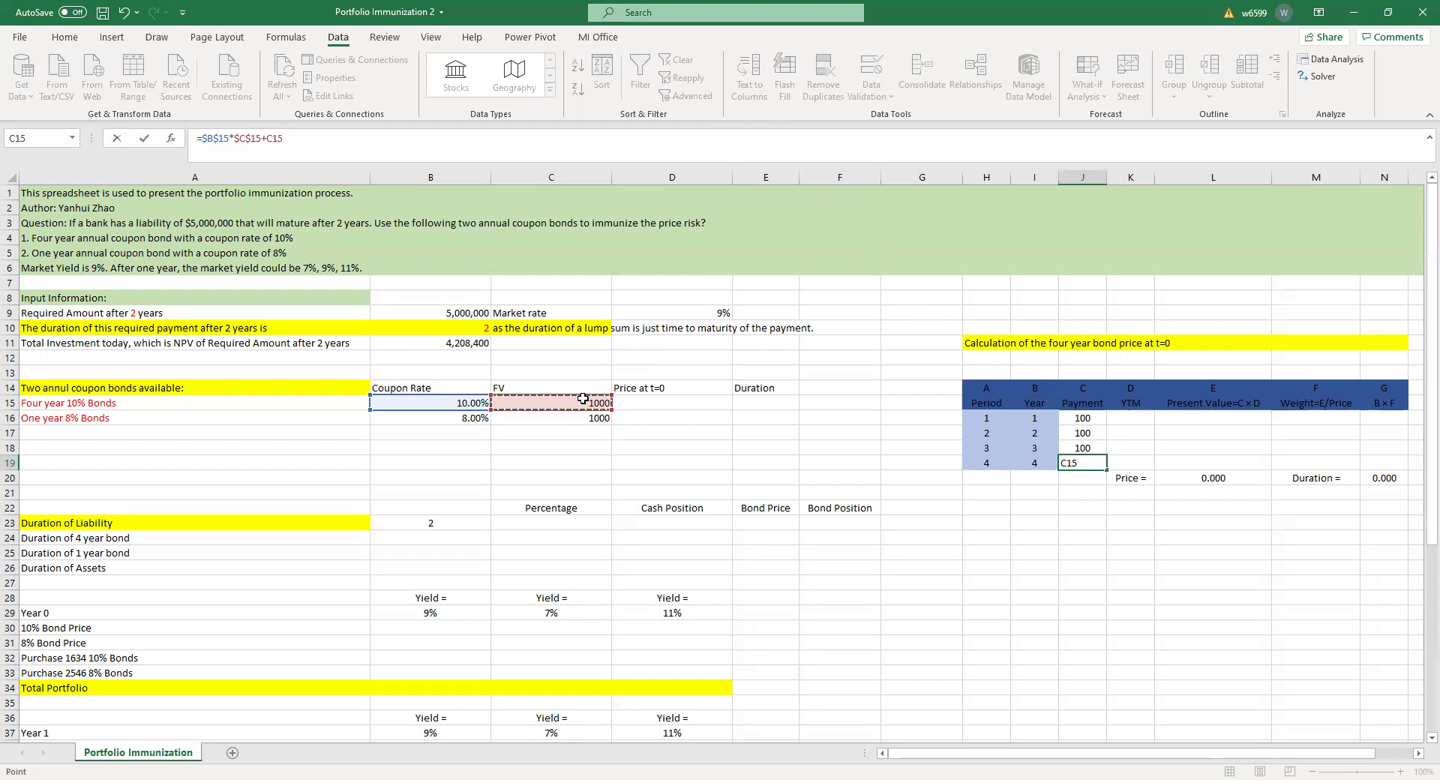
{"action": "double_click", "coordinate": [272, 137]}
{"action": "key", "text": "F4"}
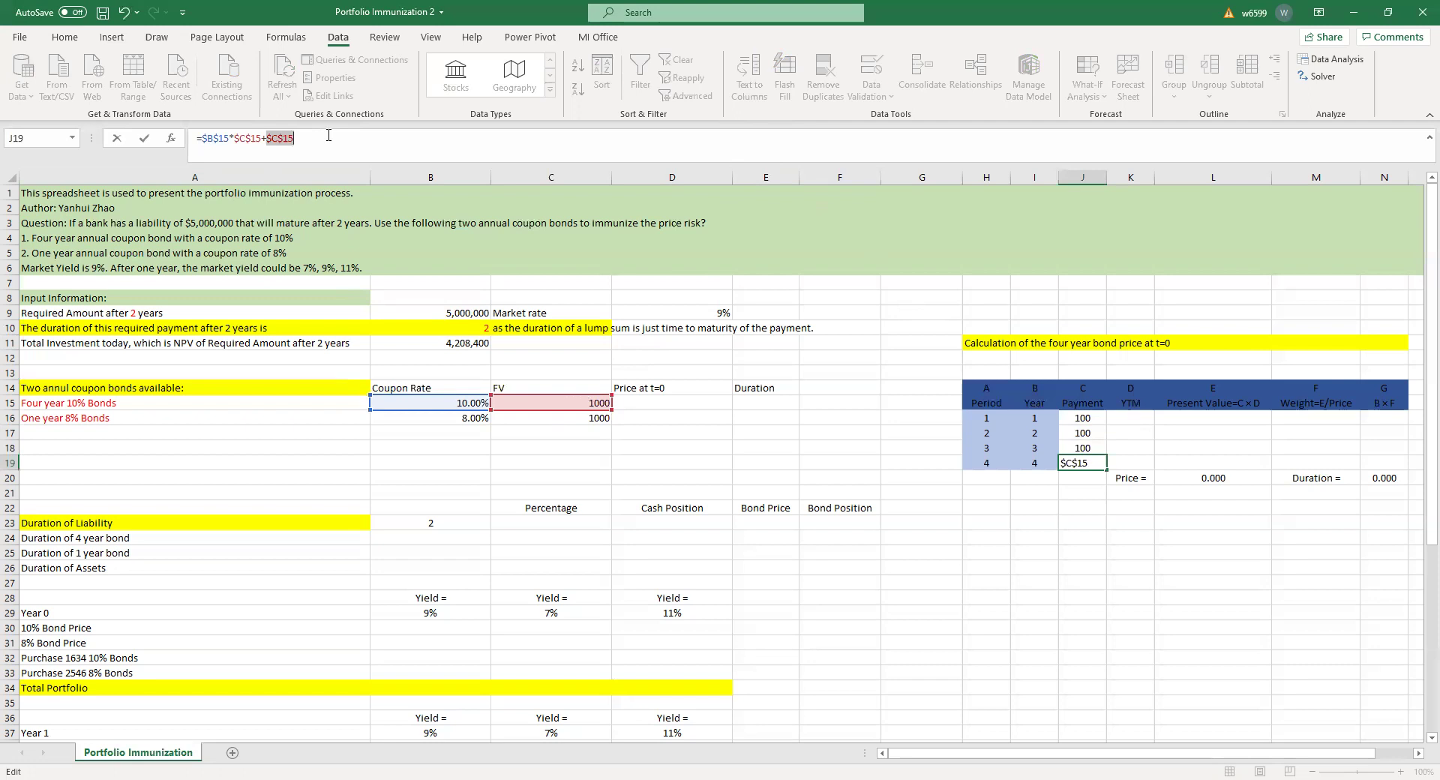
{"action": "key", "text": "Return"}
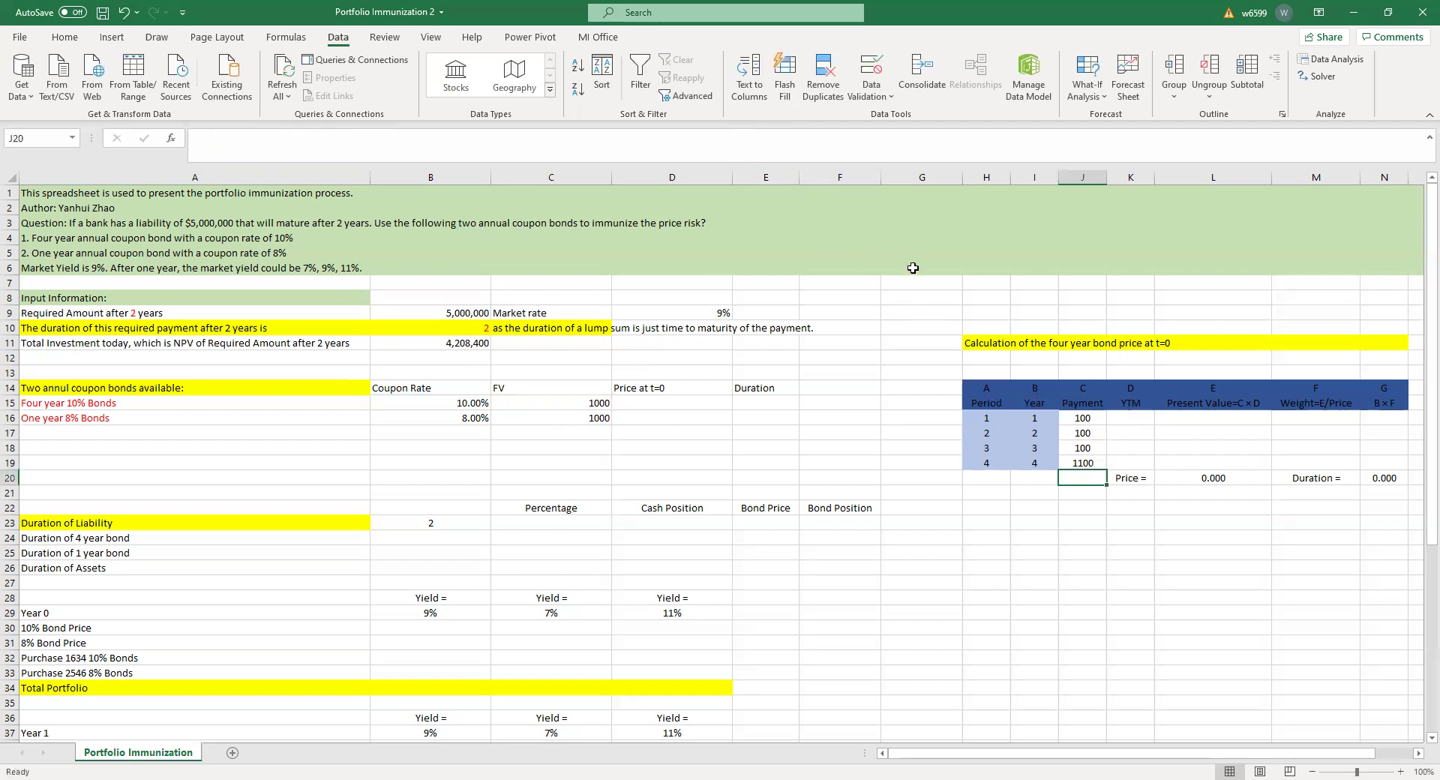
{"action": "left_click", "coordinate": [1123, 414]}
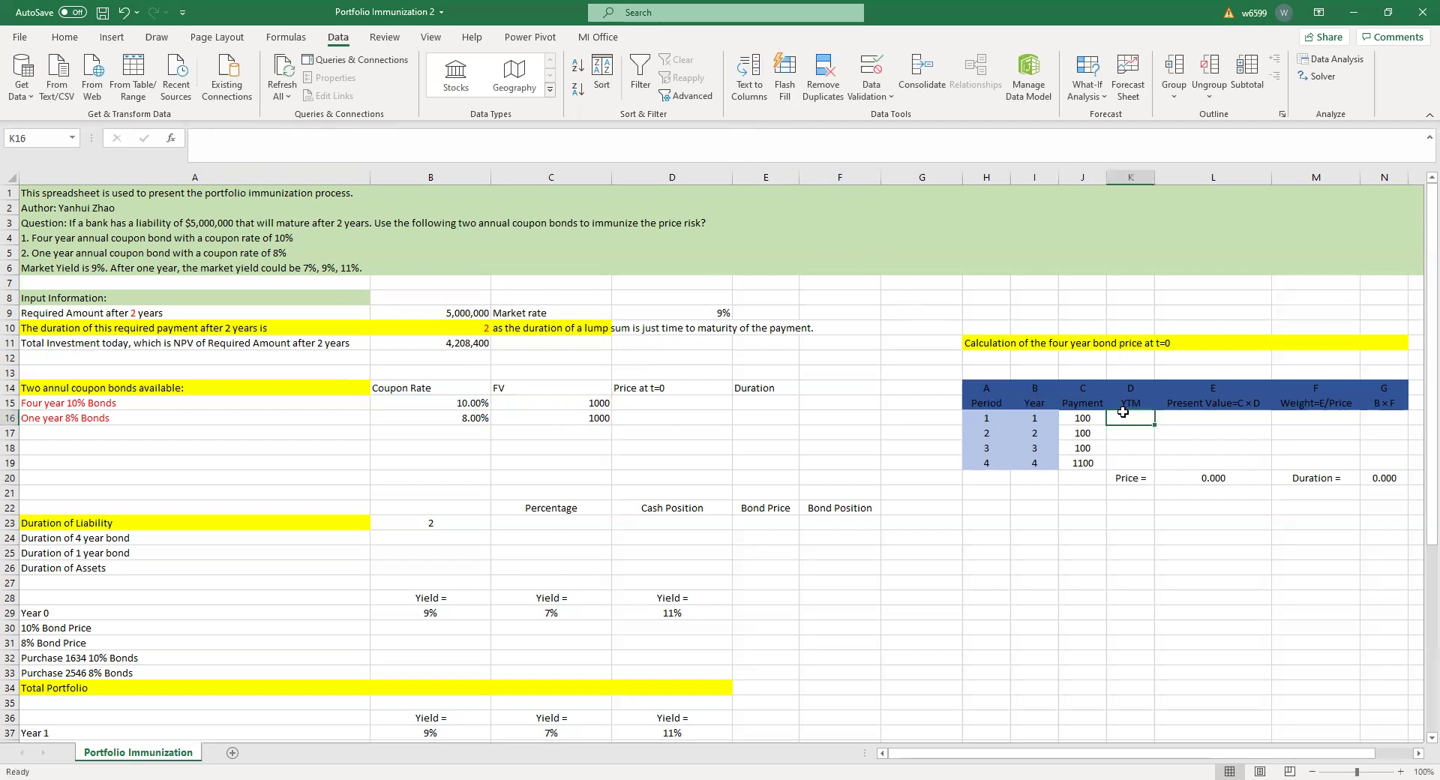
Enter =1/(1+$D$9)^I16 in K16 and fill down, giving factors 0.917, 0.842, 0.772, 0.708
{"action": "type", "text": "=1/"}
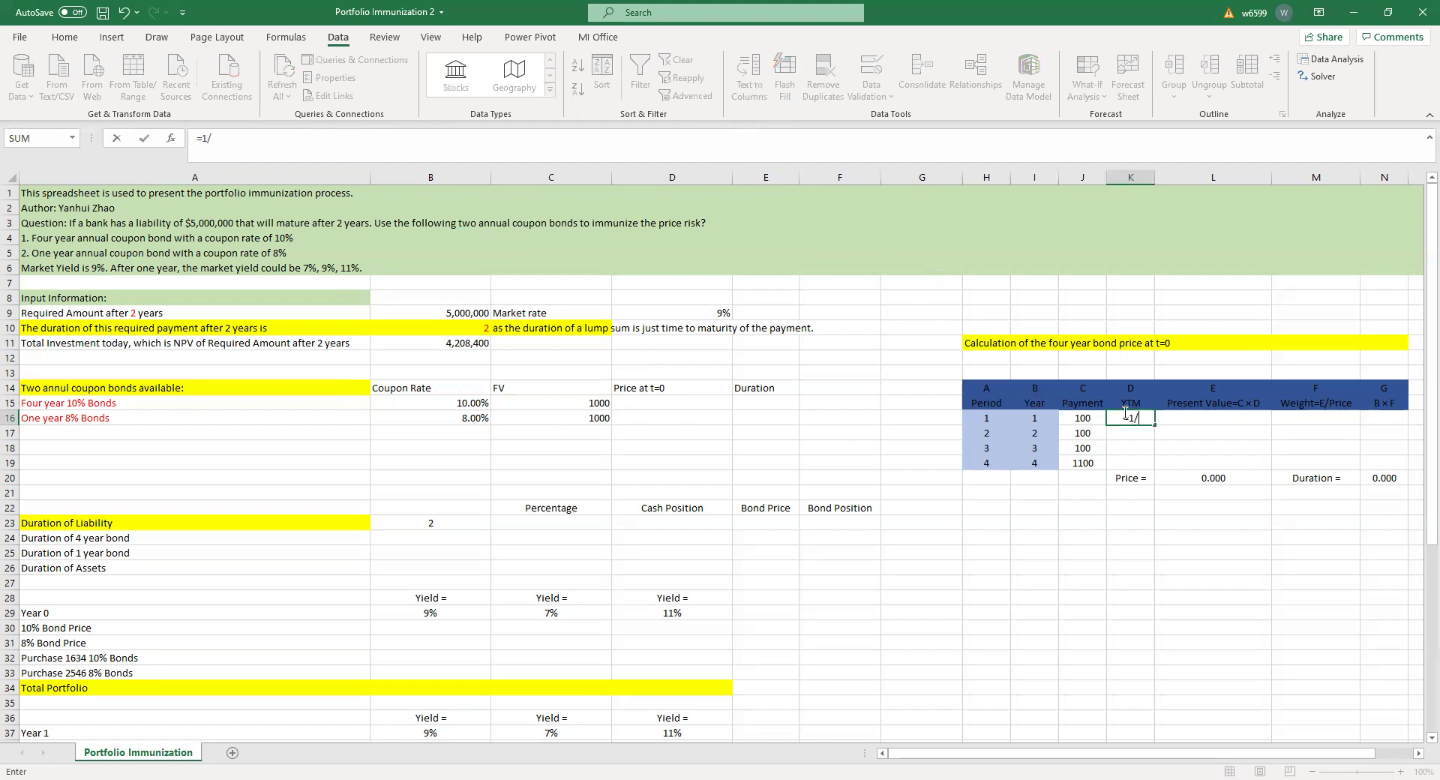
{"action": "type", "text": "(1+"}
{"action": "left_click", "coordinate": [724, 313]}
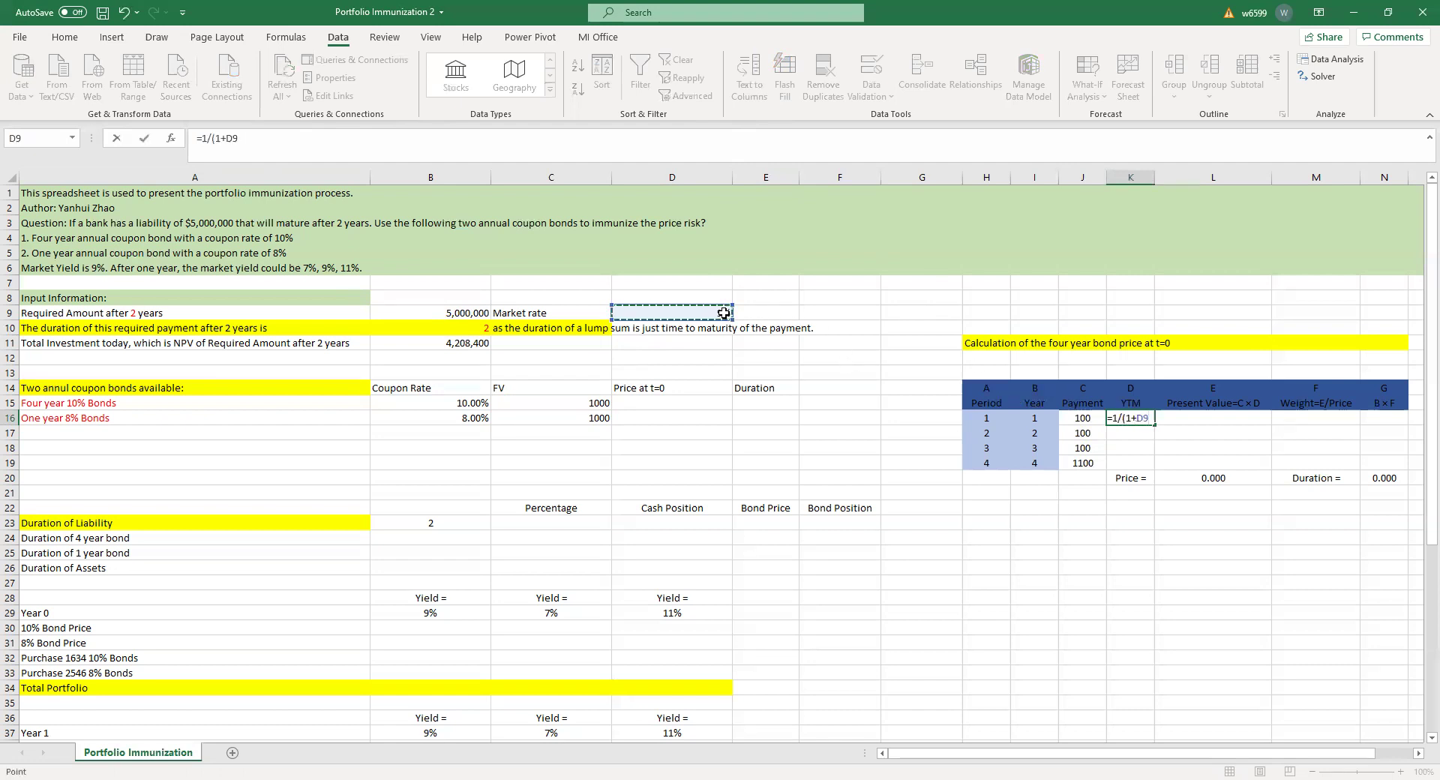
{"action": "type", "text": ")^"}
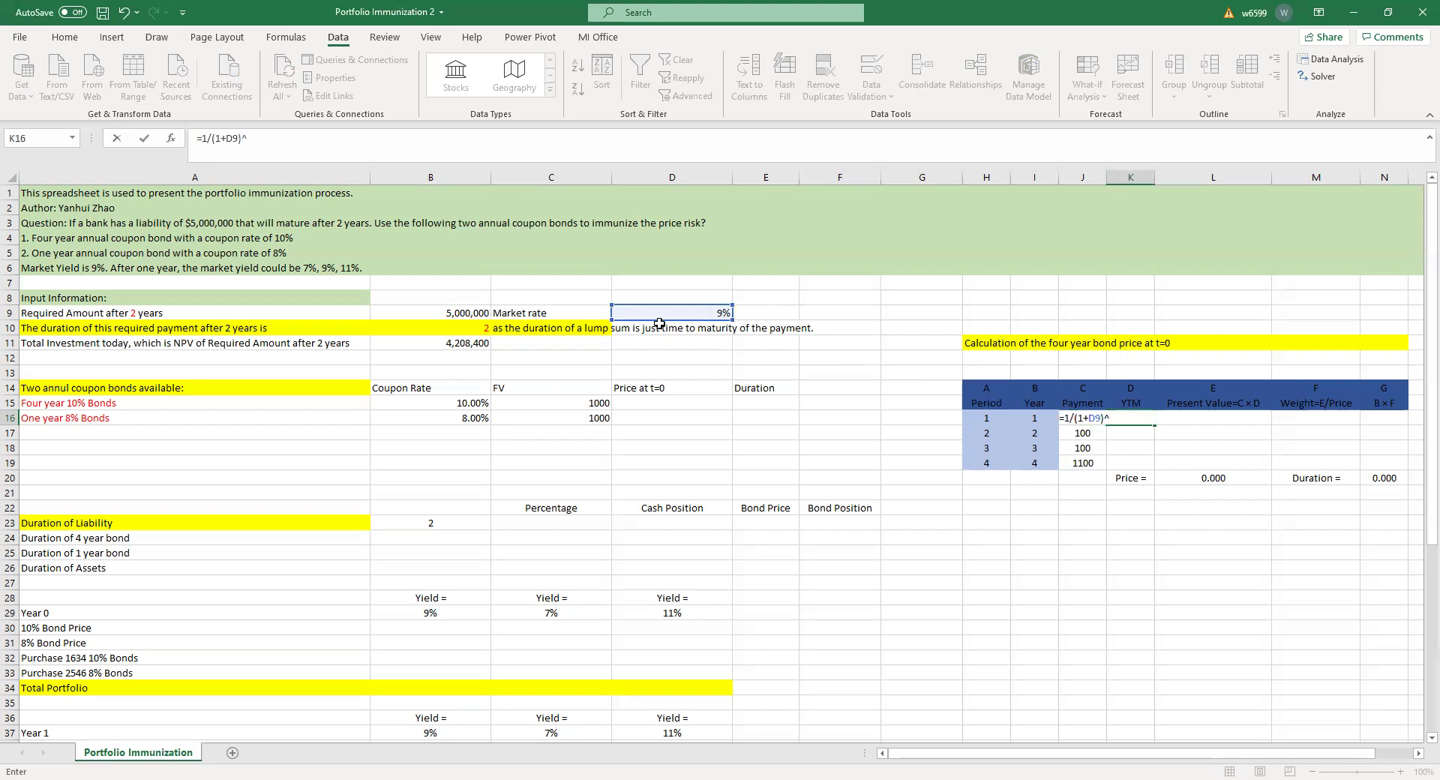
{"action": "left_click", "coordinate": [1014, 416]}
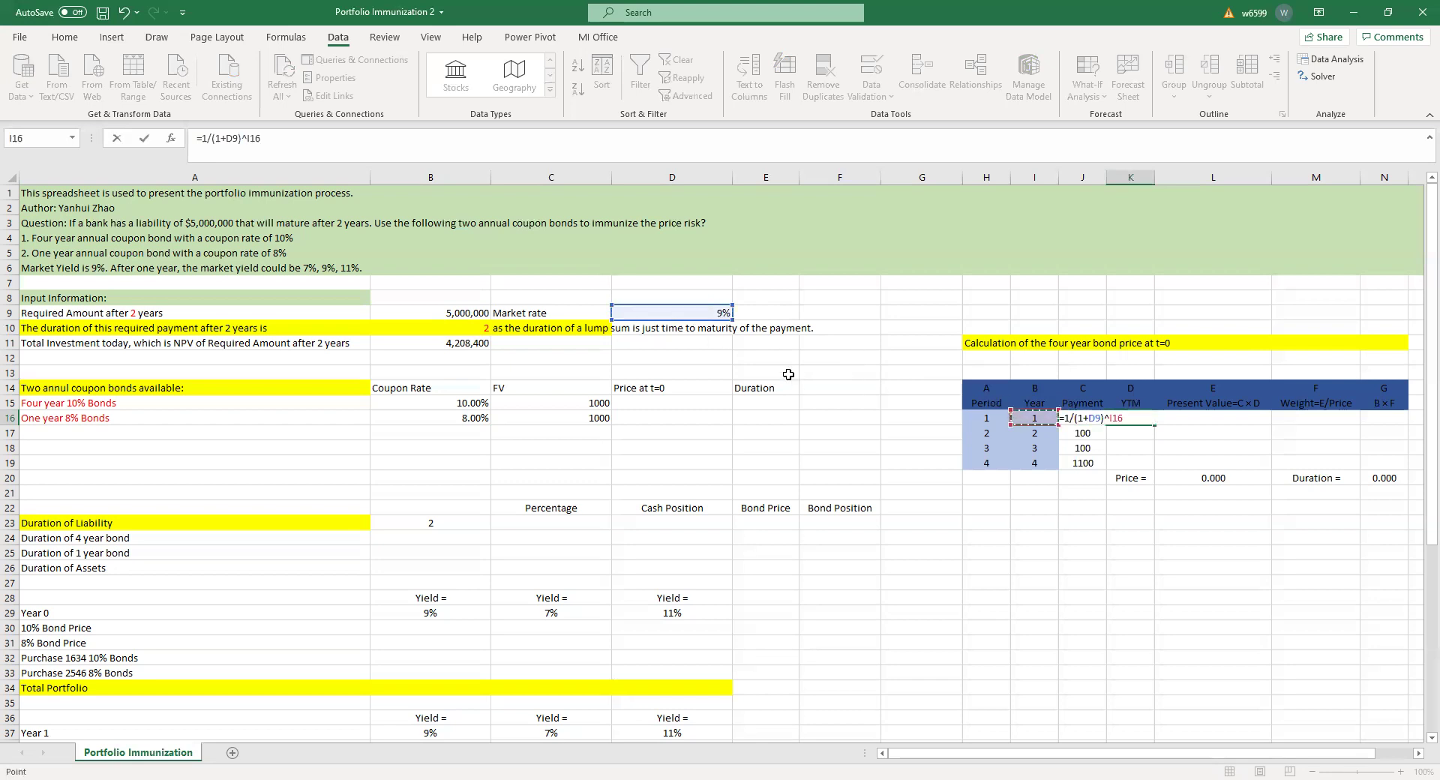
{"action": "left_click", "coordinate": [233, 138]}
{"action": "key", "text": "F4"}
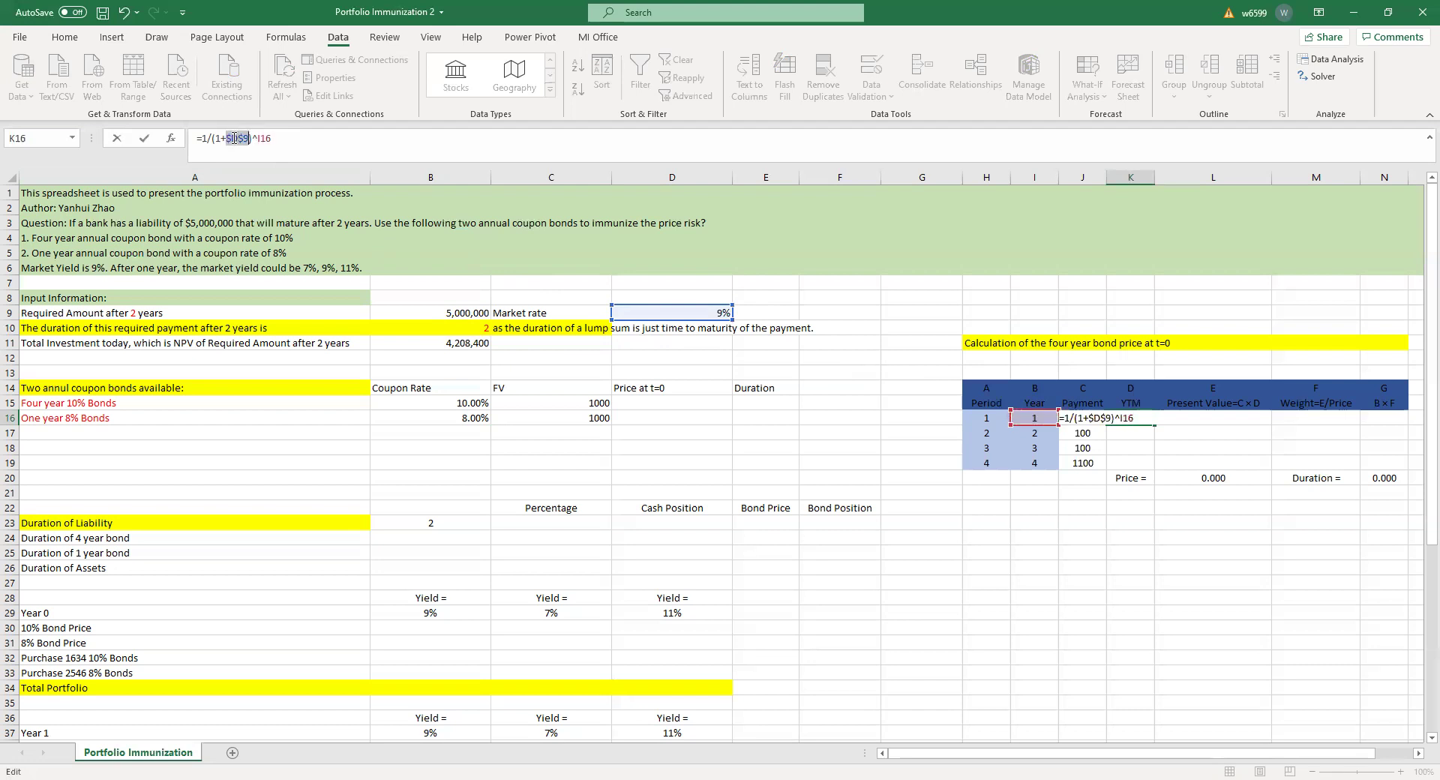
{"action": "key", "text": "Return"}
{"action": "left_click", "coordinate": [1133, 420]}
{"action": "left_click_drag", "start_coordinate": [1155, 425], "coordinate": [1155, 465]}
{"action": "left_click", "coordinate": [1175, 418]}
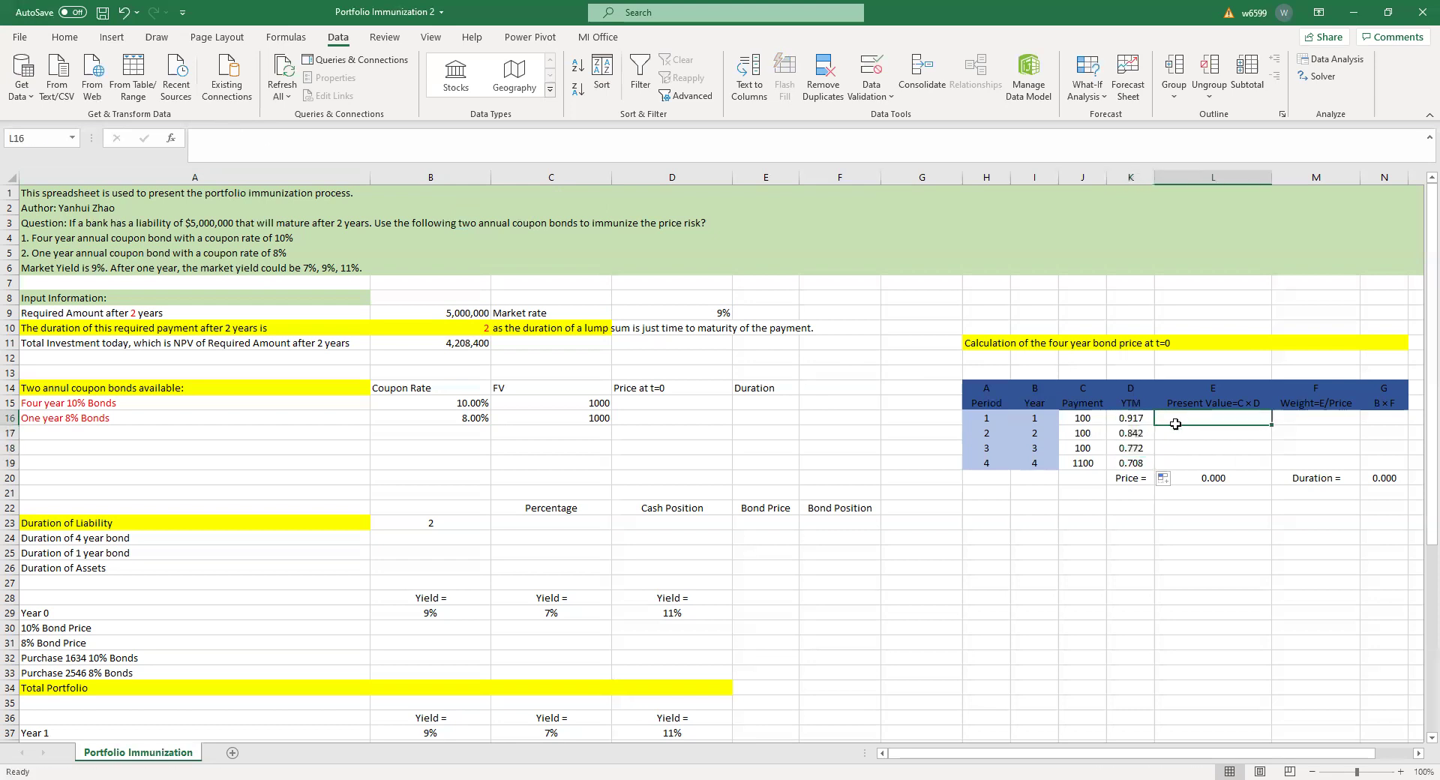
Fill L16:L19 with =J16*K16, giving 91.743, 84.168, 77.218 and 779.268 (price 1032.397)
{"action": "type", "text": "="}
{"action": "left_click", "coordinate": [1088, 421]}
{"action": "type", "text": "*"}
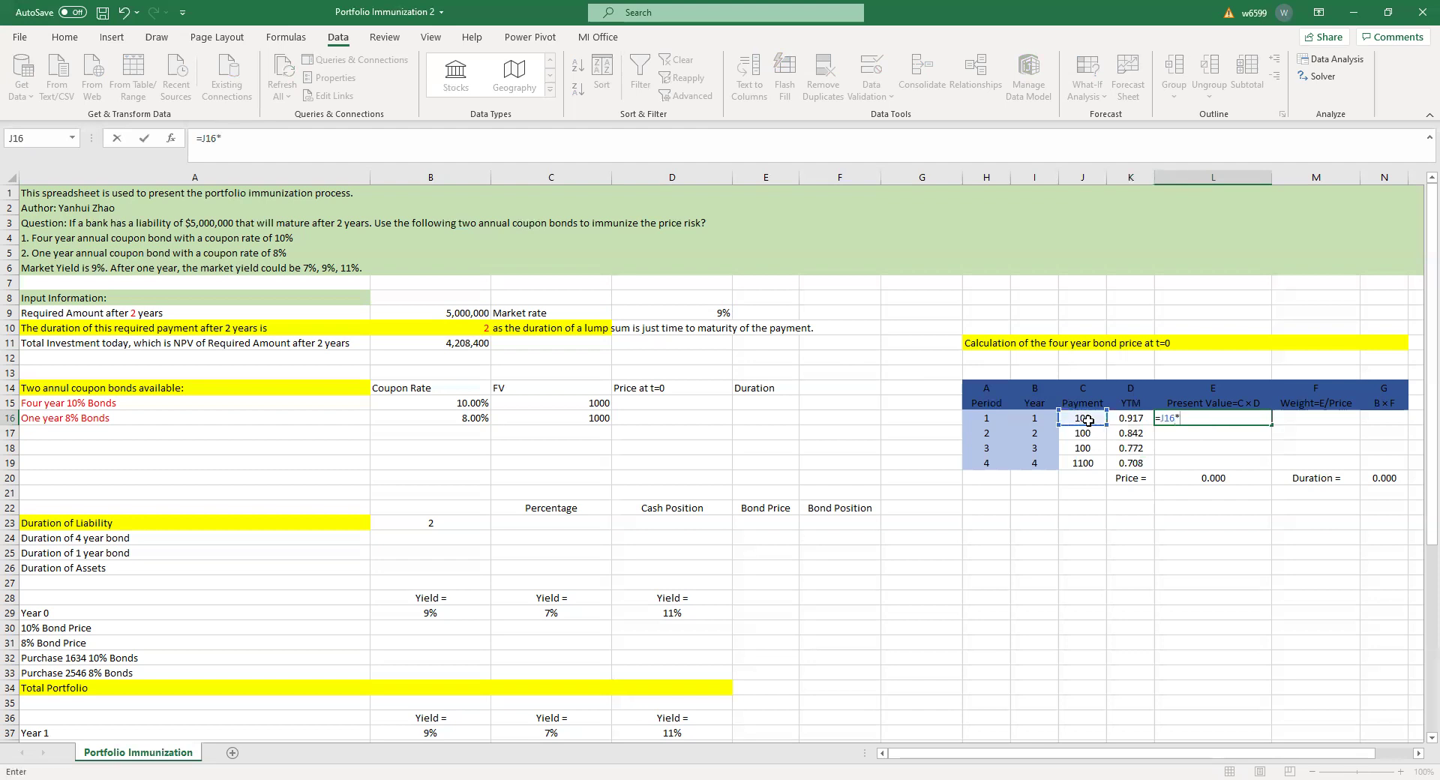
{"action": "left_click", "coordinate": [1139, 419]}
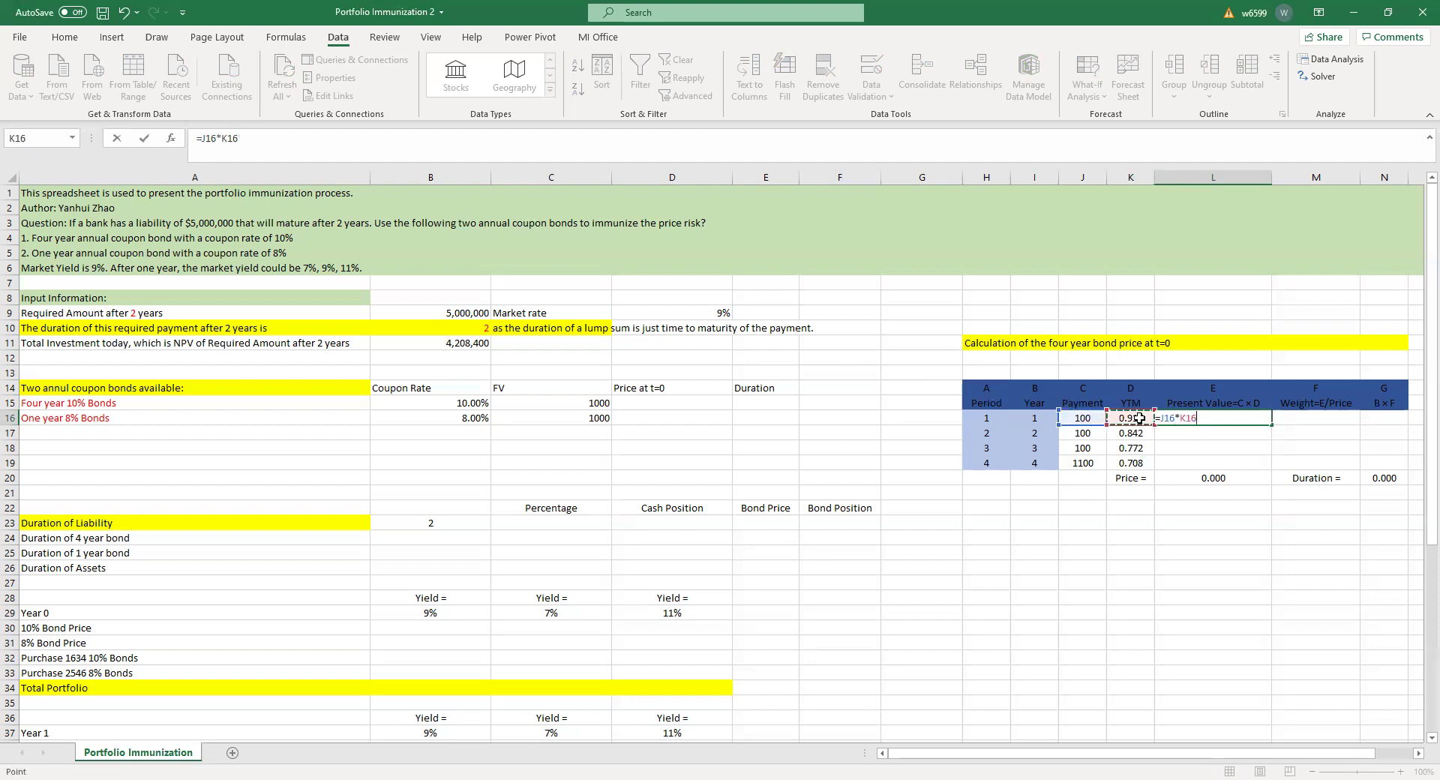
{"action": "key", "text": "ctrl+Return"}
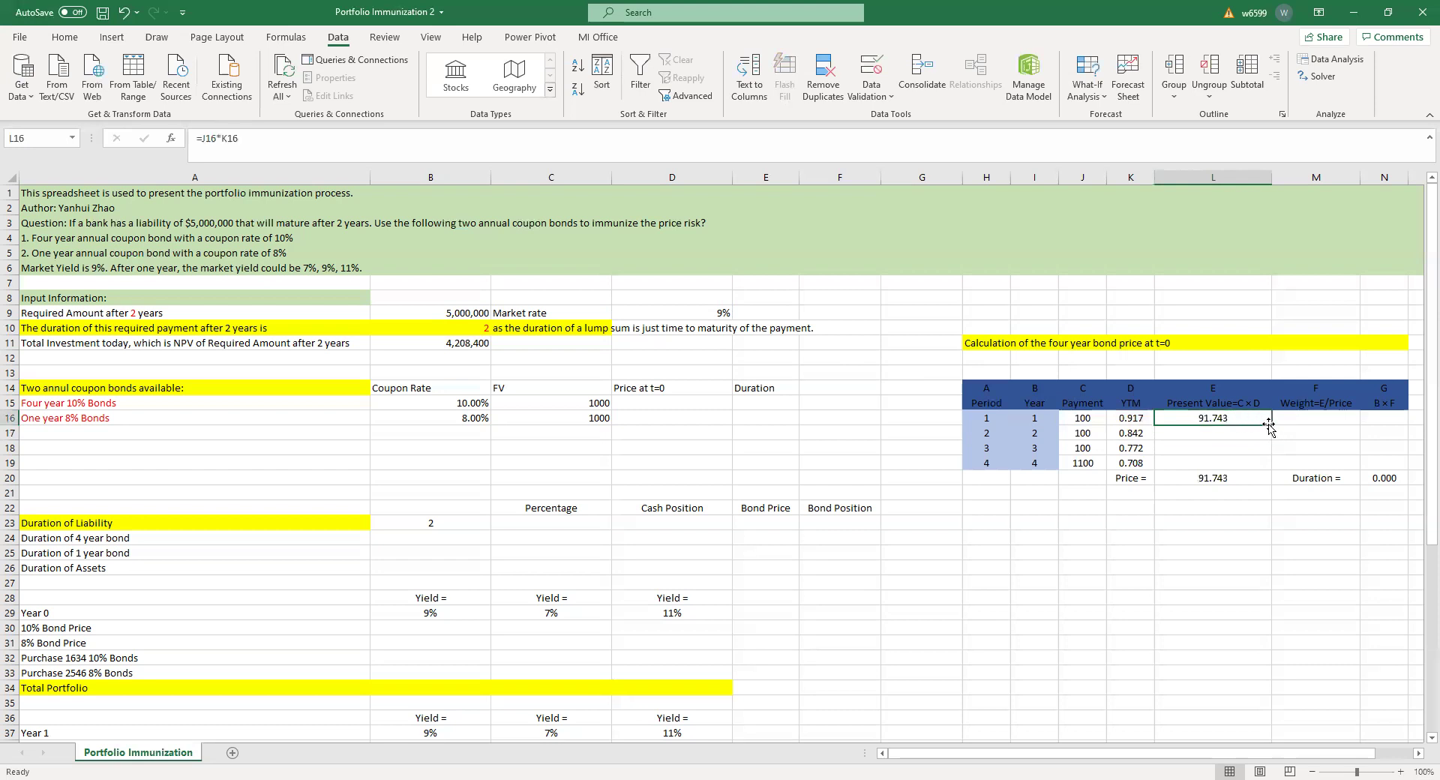
{"action": "left_click_drag", "start_coordinate": [1272, 425], "coordinate": [1260, 468]}
{"action": "left_click", "coordinate": [1255, 476]}
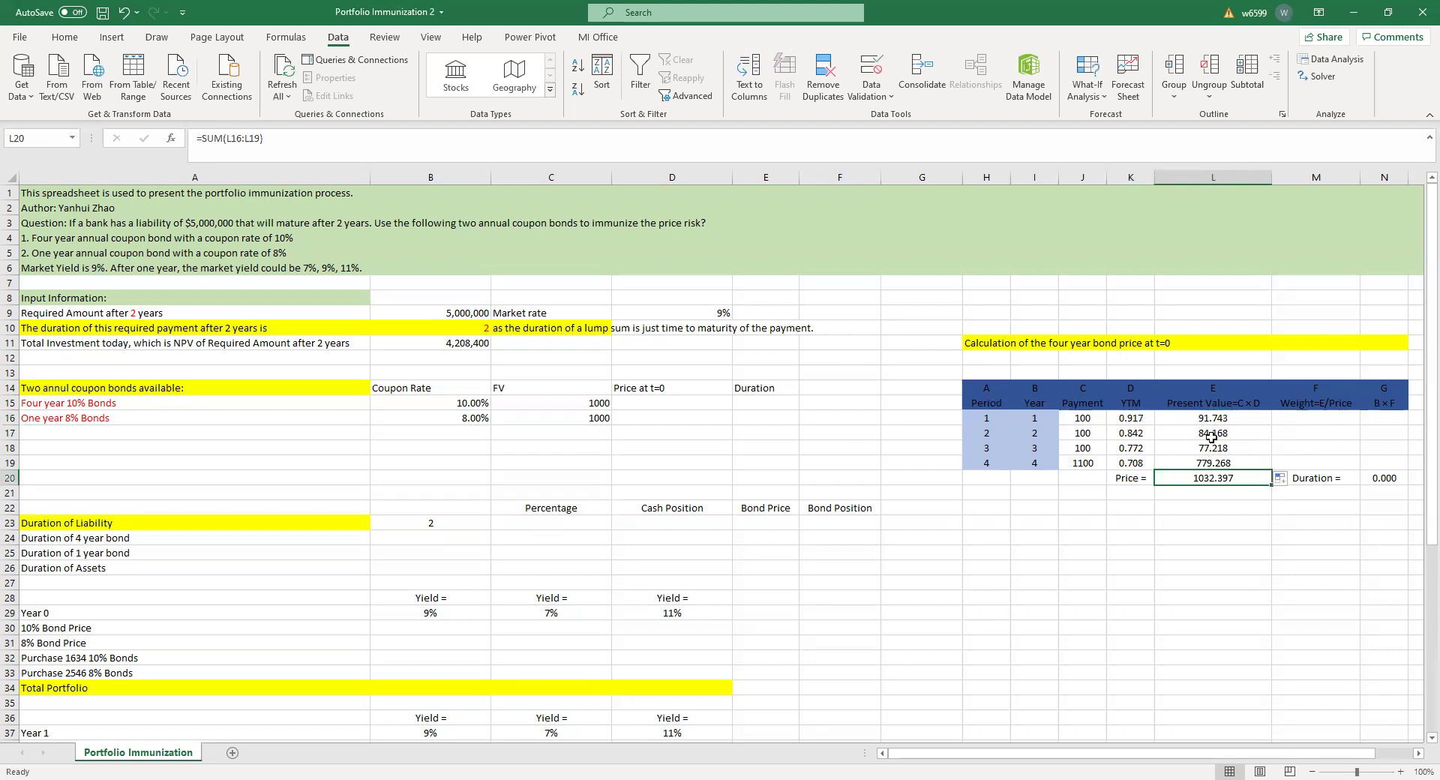
{"action": "left_click", "coordinate": [1306, 423]}
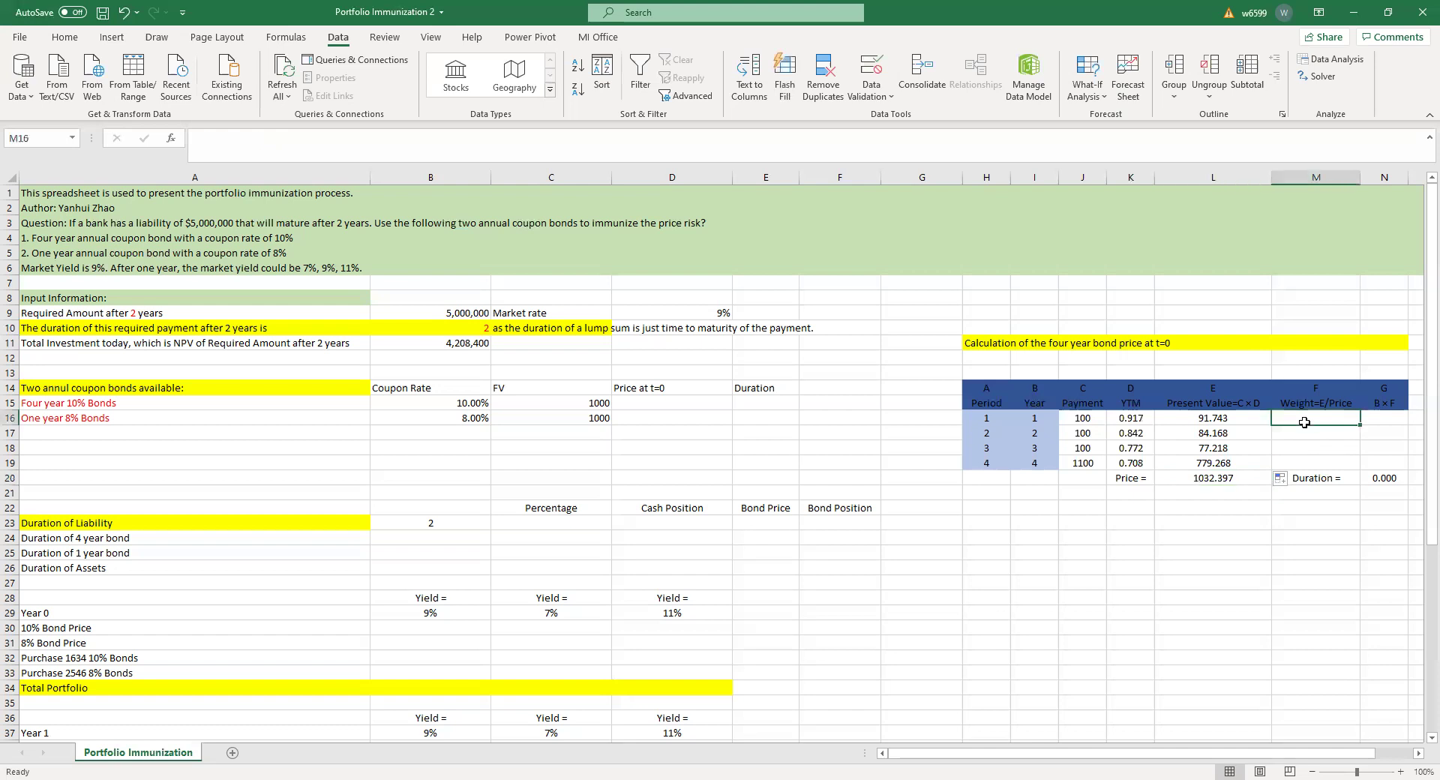
Enter the weight formula =L16/$L$20 in M16 and fill it down to row 19
{"action": "type", "text": "="}
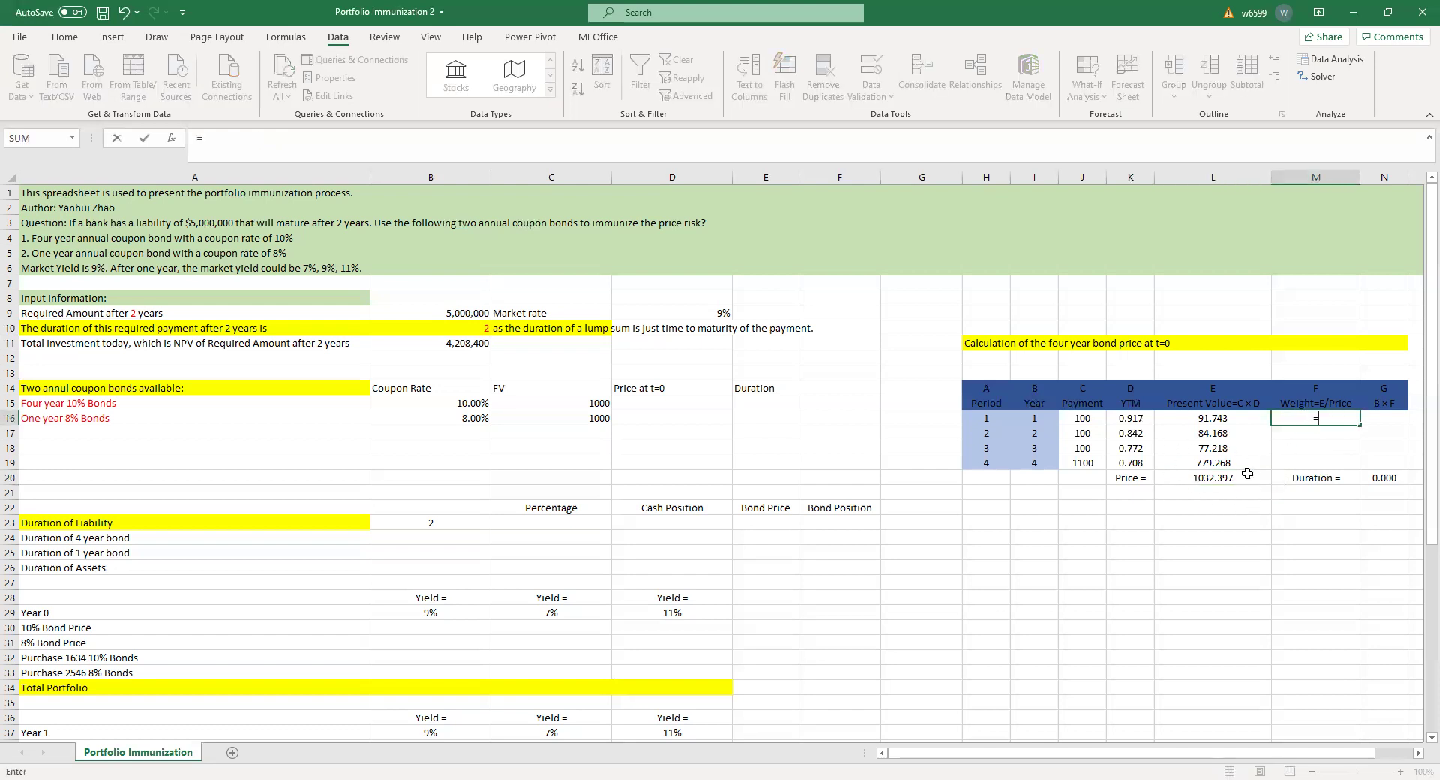
{"action": "left_click", "coordinate": [1203, 419]}
{"action": "type", "text": "/"}
{"action": "left_click", "coordinate": [1219, 478]}
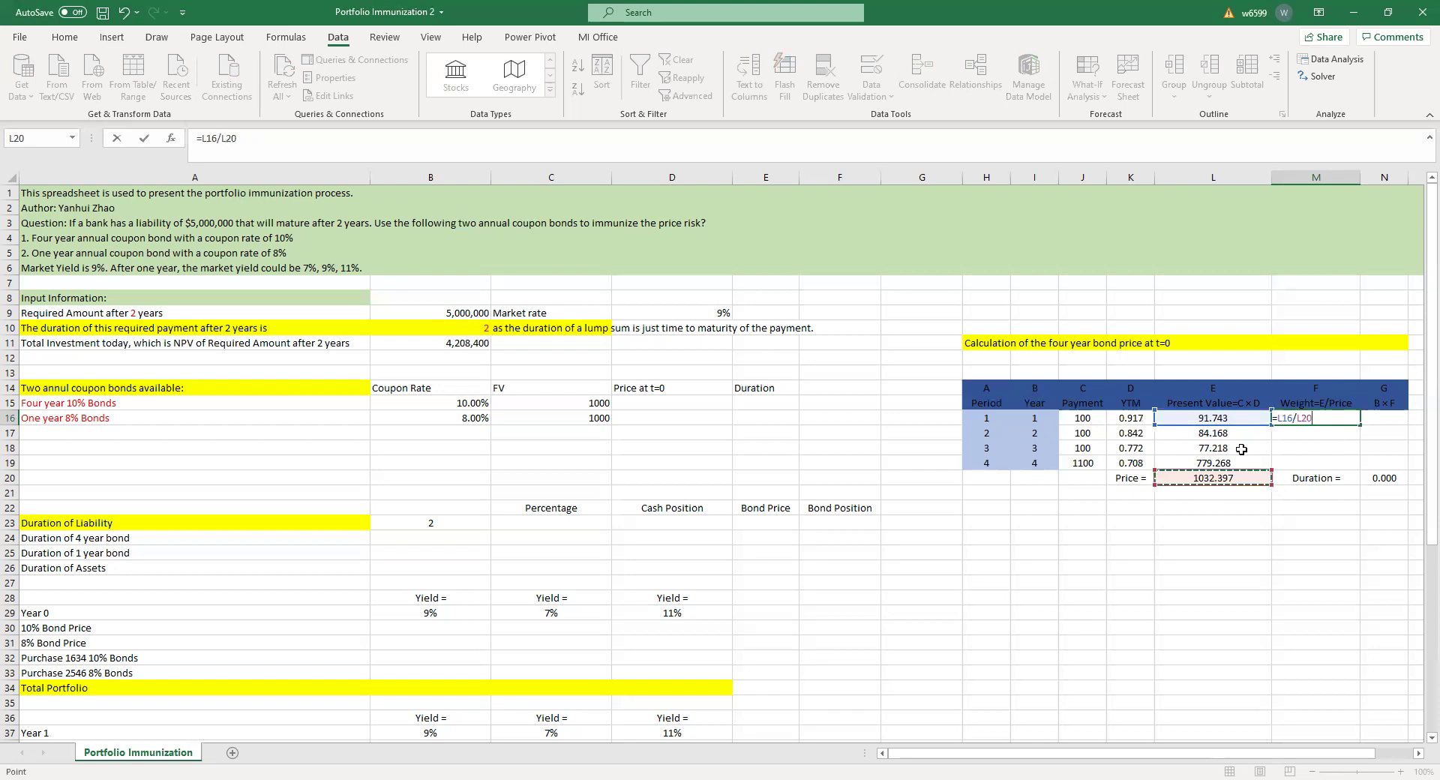
{"action": "left_click_drag", "start_coordinate": [1297, 419], "coordinate": [1360, 417]}
{"action": "key", "text": "F4"}
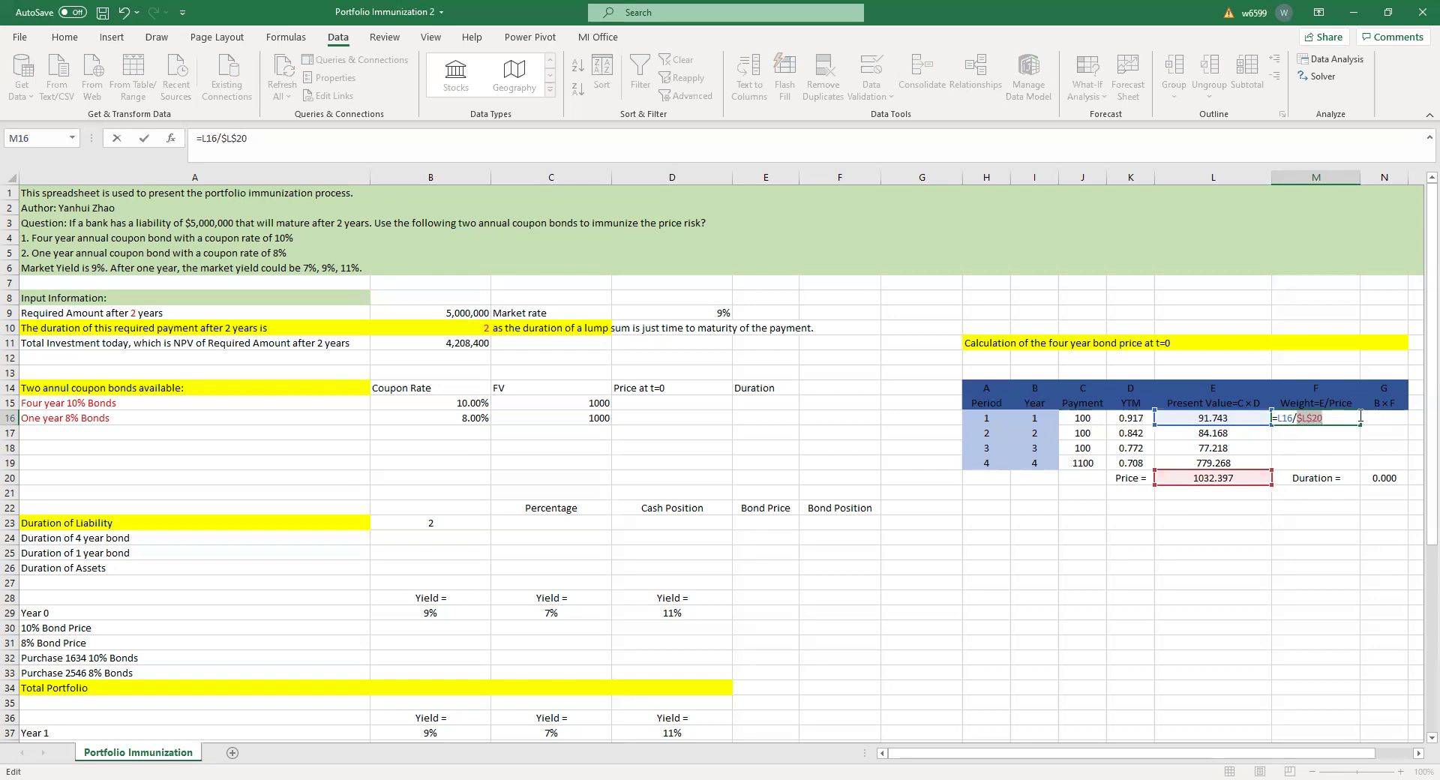
{"action": "key", "text": "Return"}
{"action": "left_click", "coordinate": [1357, 417]}
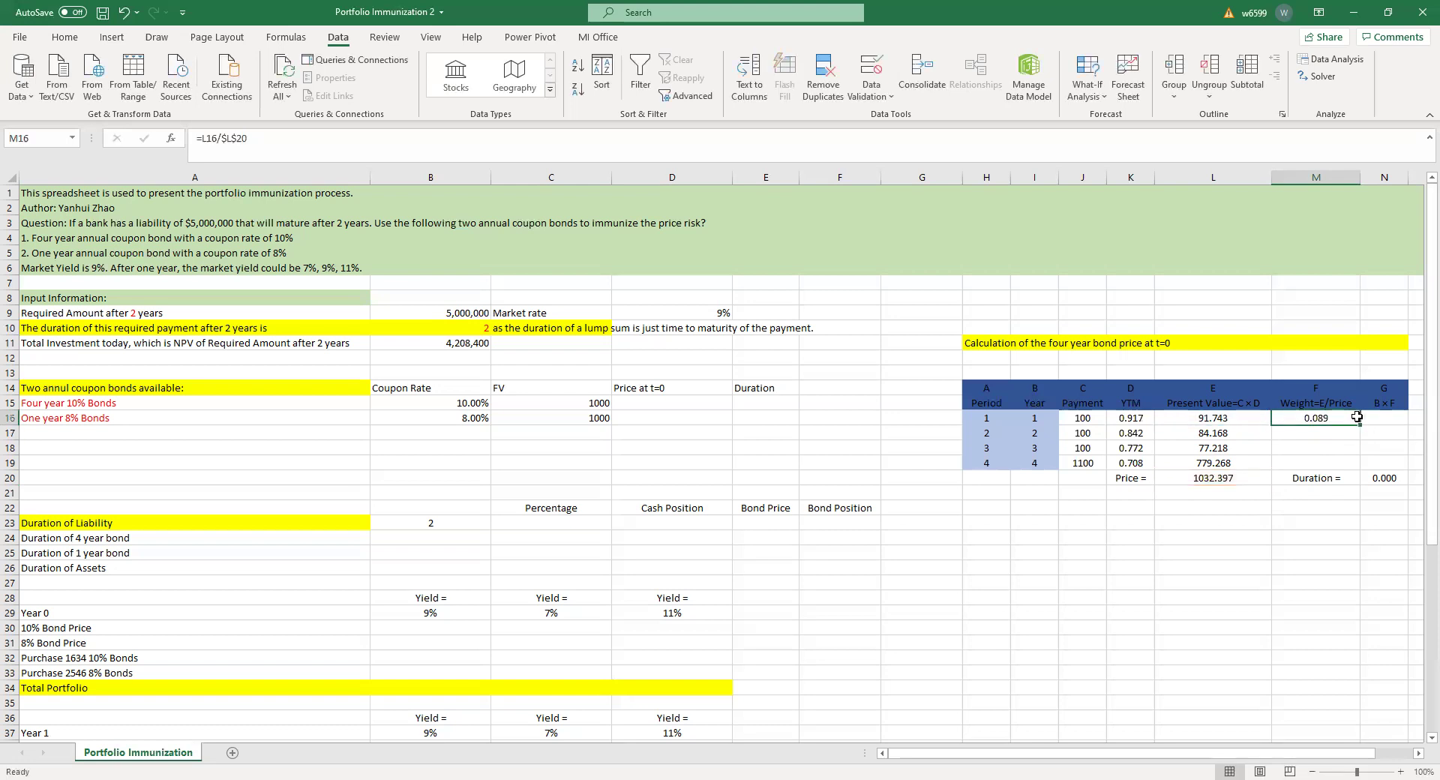
{"action": "left_click_drag", "start_coordinate": [1360, 421], "coordinate": [1361, 465]}
Fill N16:N19 with =I16*M16, giving the four-year bond a duration of 3.496
{"action": "left_click", "coordinate": [1381, 418]}
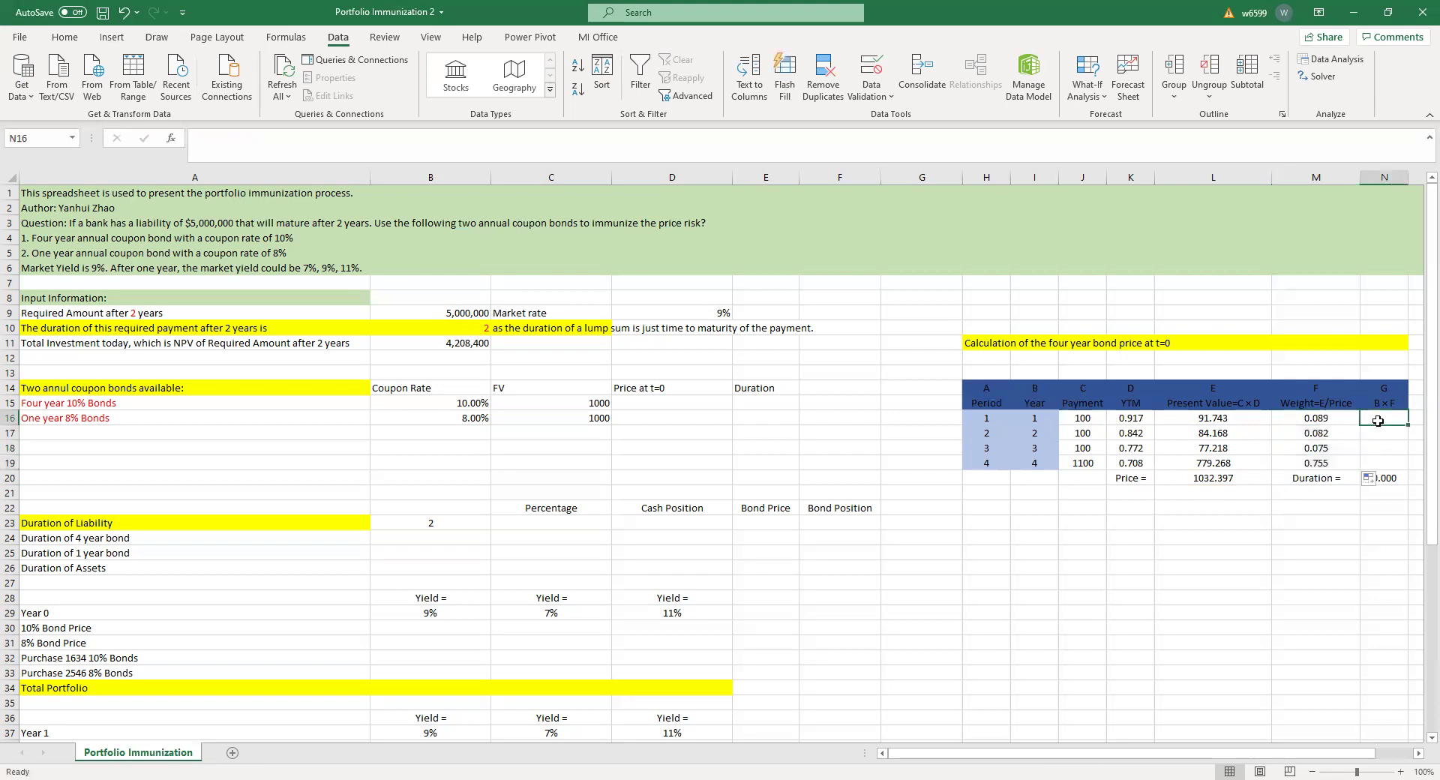
{"action": "type", "text": "="}
{"action": "left_click", "coordinate": [1037, 418]}
{"action": "type", "text": "*"}
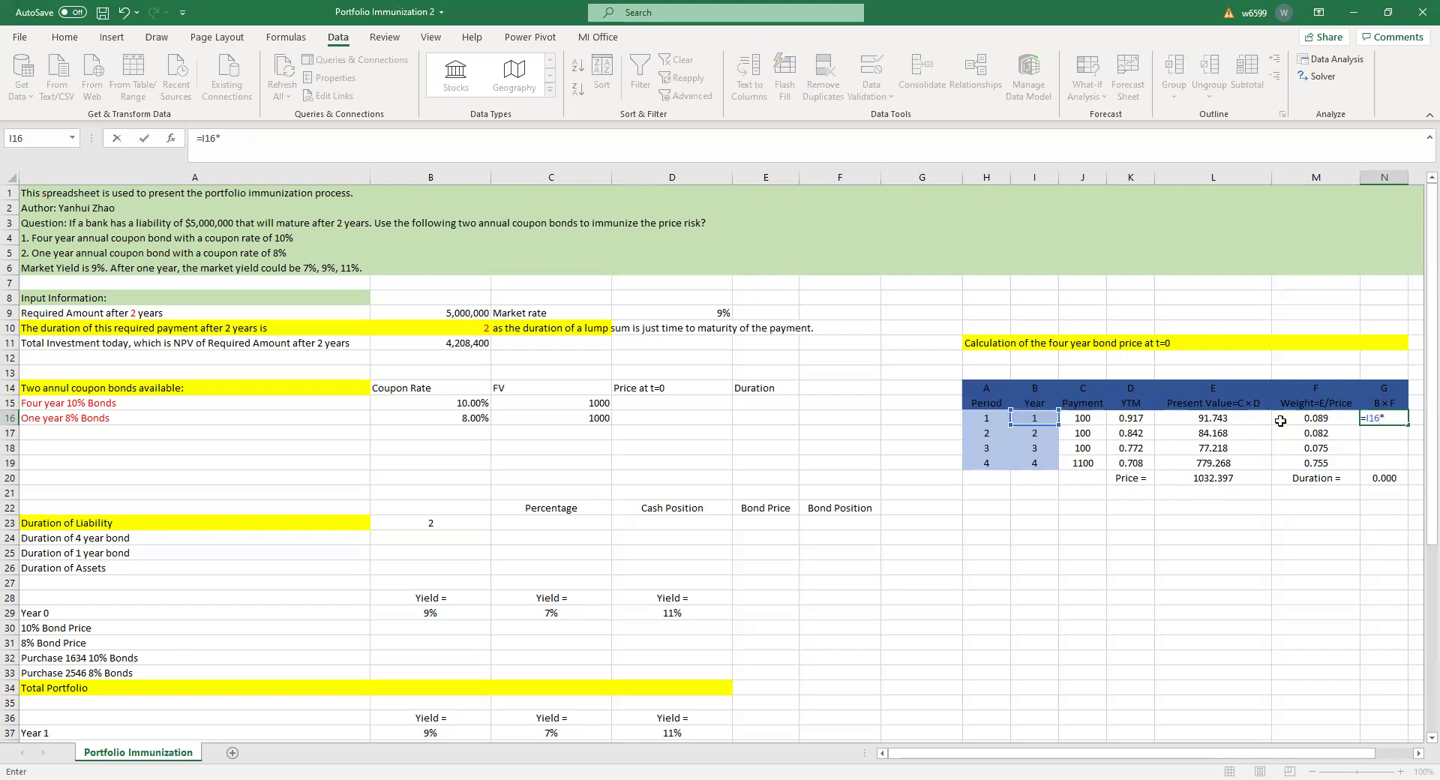
{"action": "left_click", "coordinate": [1327, 417]}
{"action": "key", "text": "Return"}
{"action": "left_click", "coordinate": [1382, 419]}
{"action": "left_click_drag", "start_coordinate": [1403, 425], "coordinate": [1384, 488]}
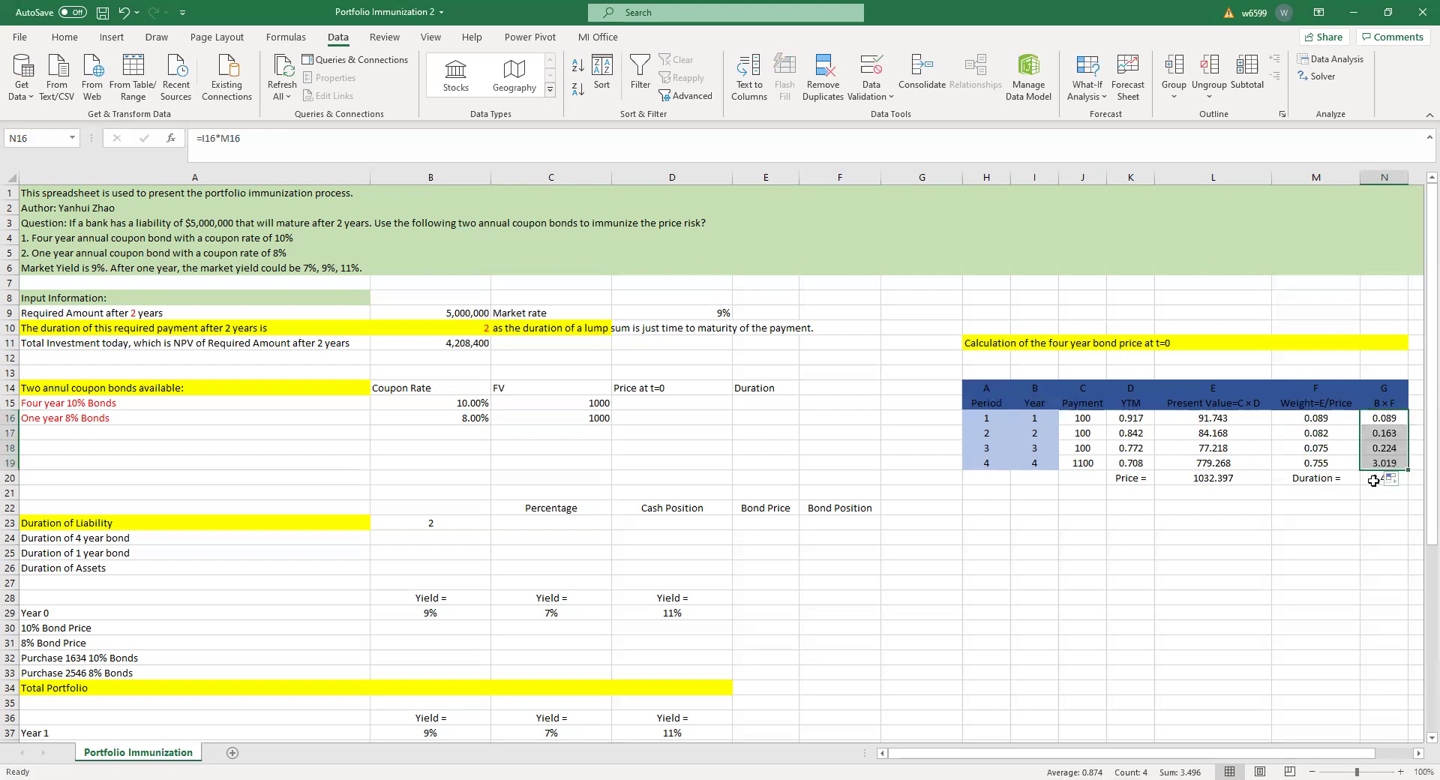
{"action": "left_click", "coordinate": [1382, 480]}
{"action": "left_click", "coordinate": [739, 423]}
{"action": "left_click", "coordinate": [698, 399]}
Link D15 to =L20 (1,032.397) and E15 to =N20 (3.496) for the four-year bond
{"action": "type", "text": "="}
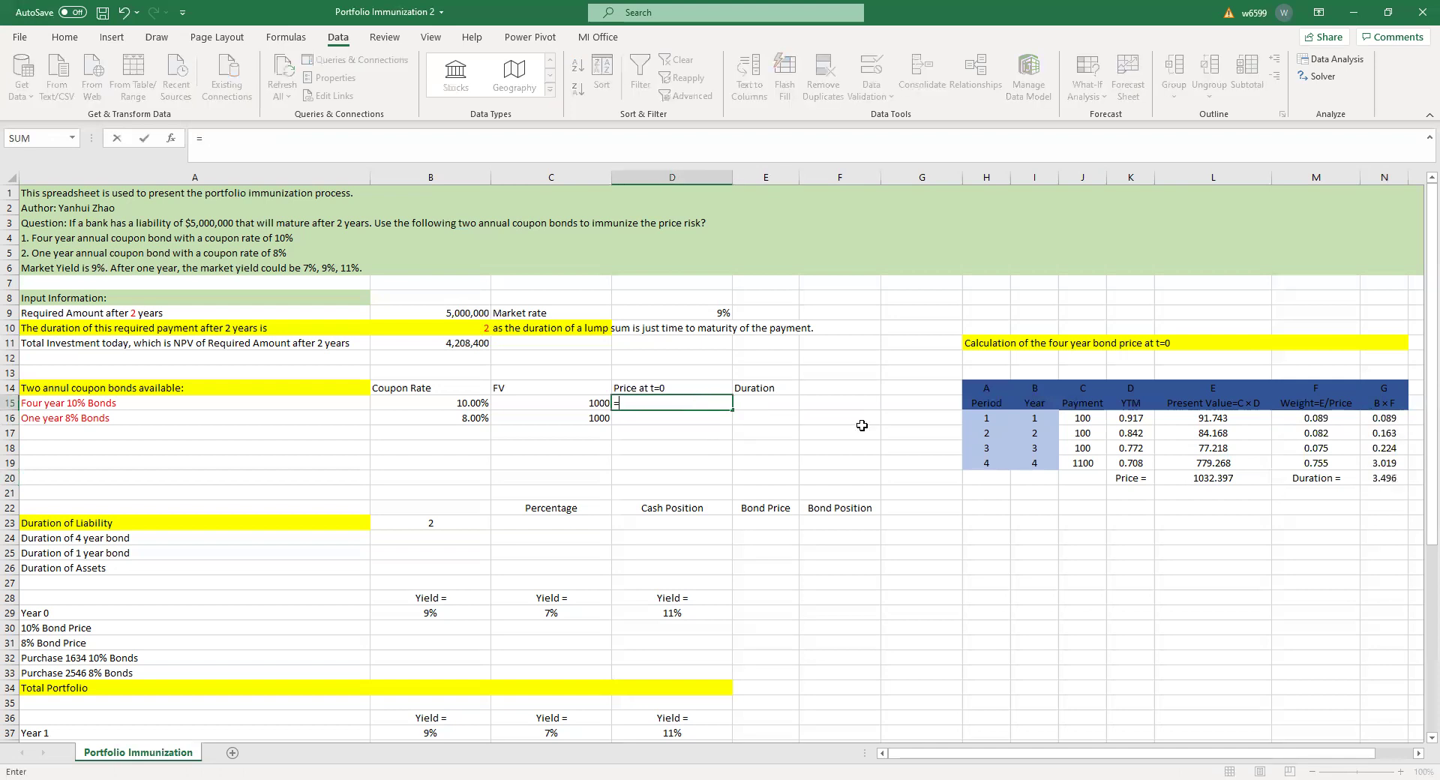
{"action": "left_click", "coordinate": [1243, 474]}
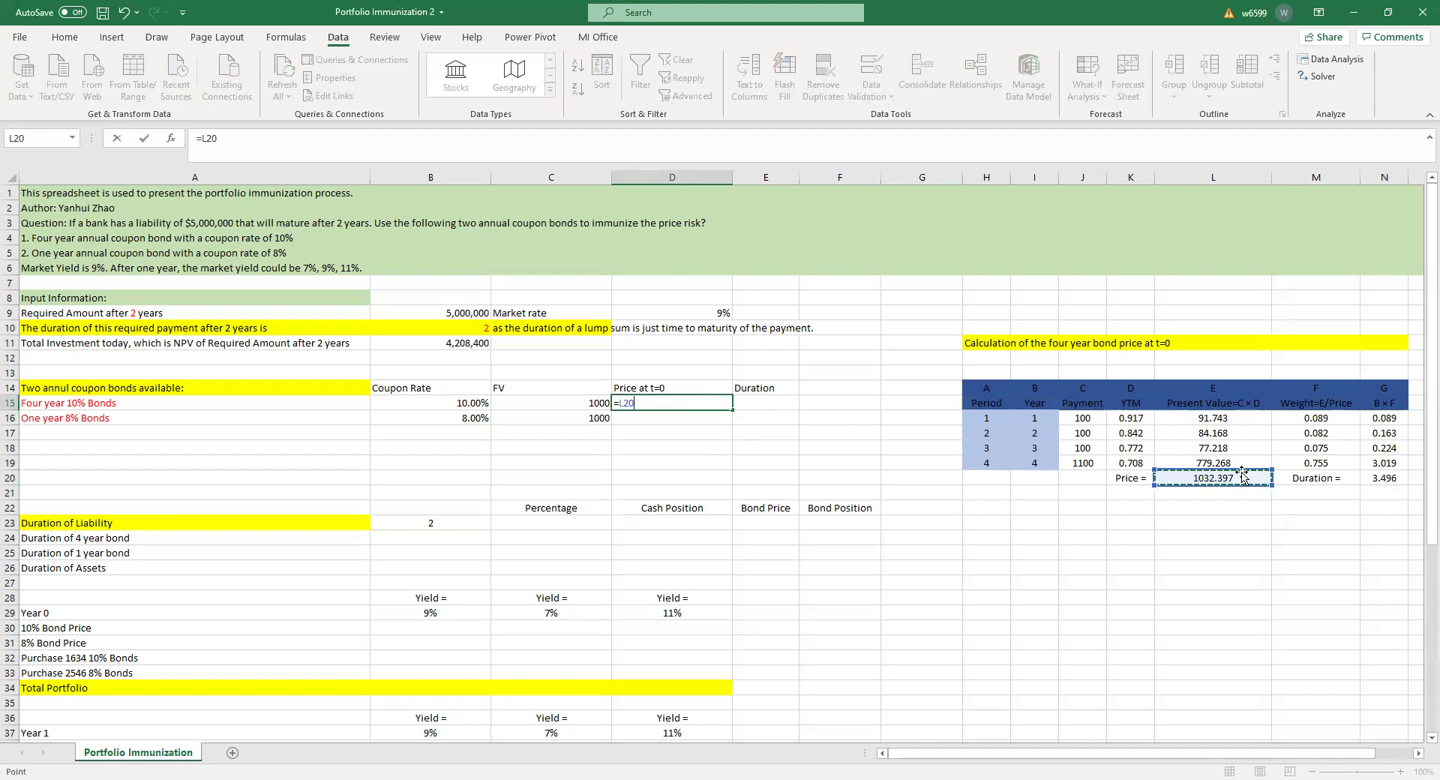
{"action": "key", "text": "Return"}
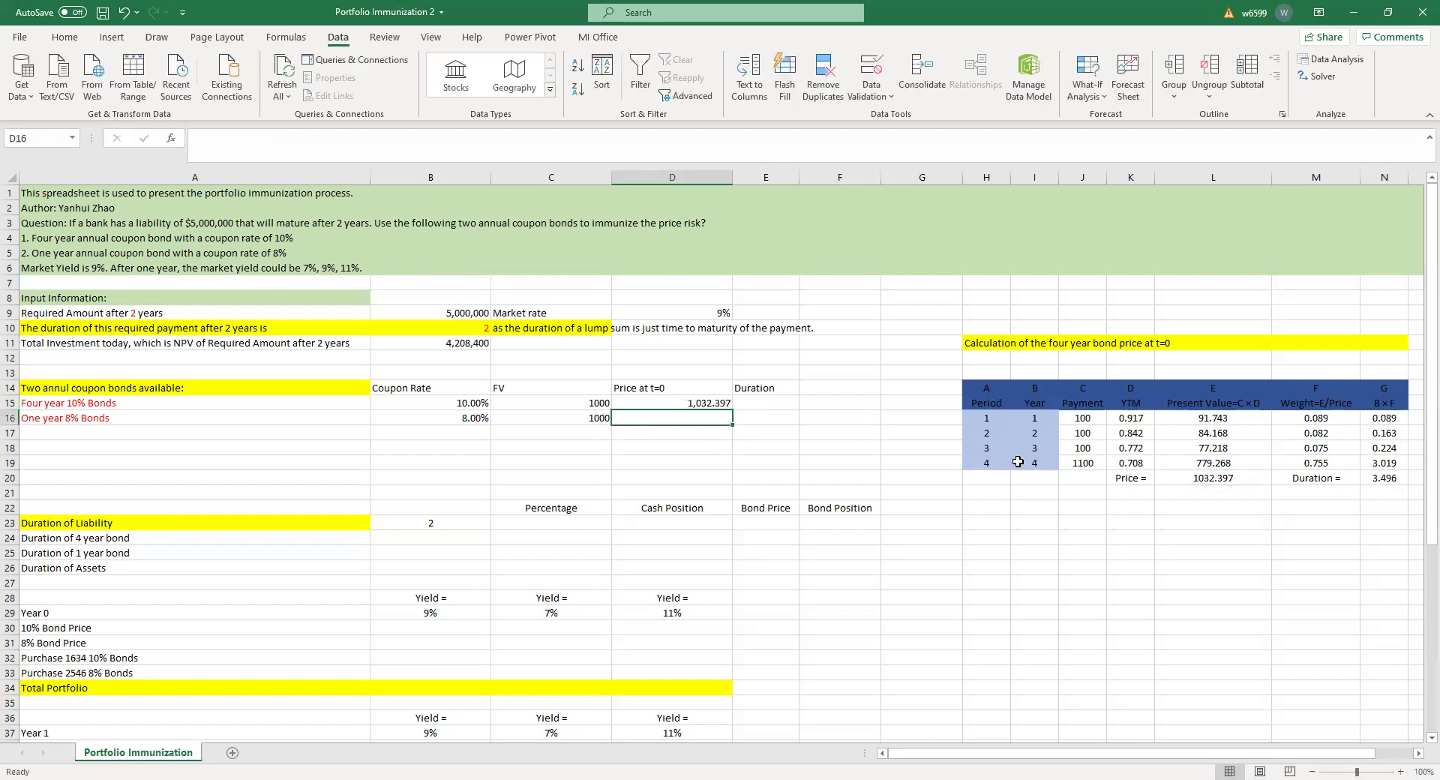
{"action": "left_click", "coordinate": [772, 405]}
{"action": "type", "text": "="}
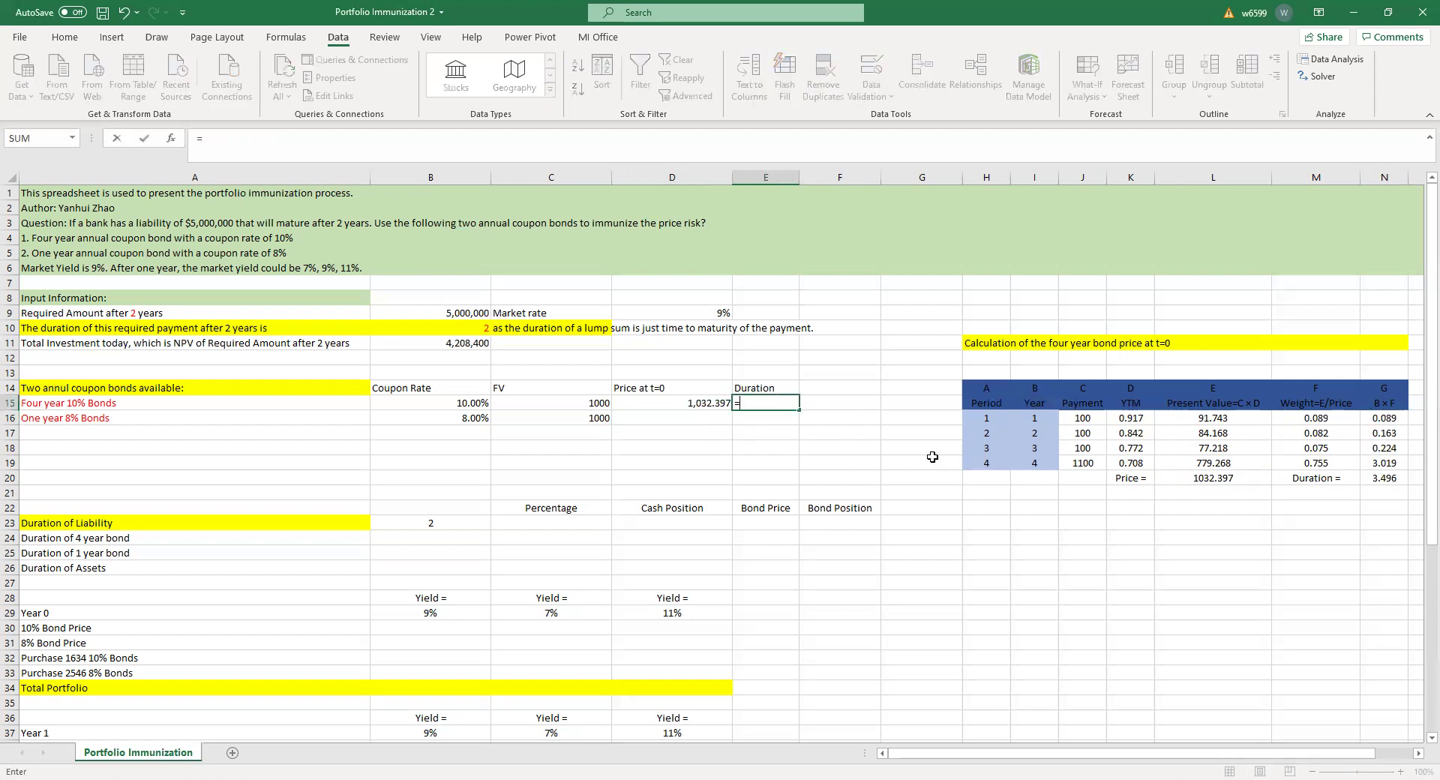
{"action": "left_click", "coordinate": [1400, 480]}
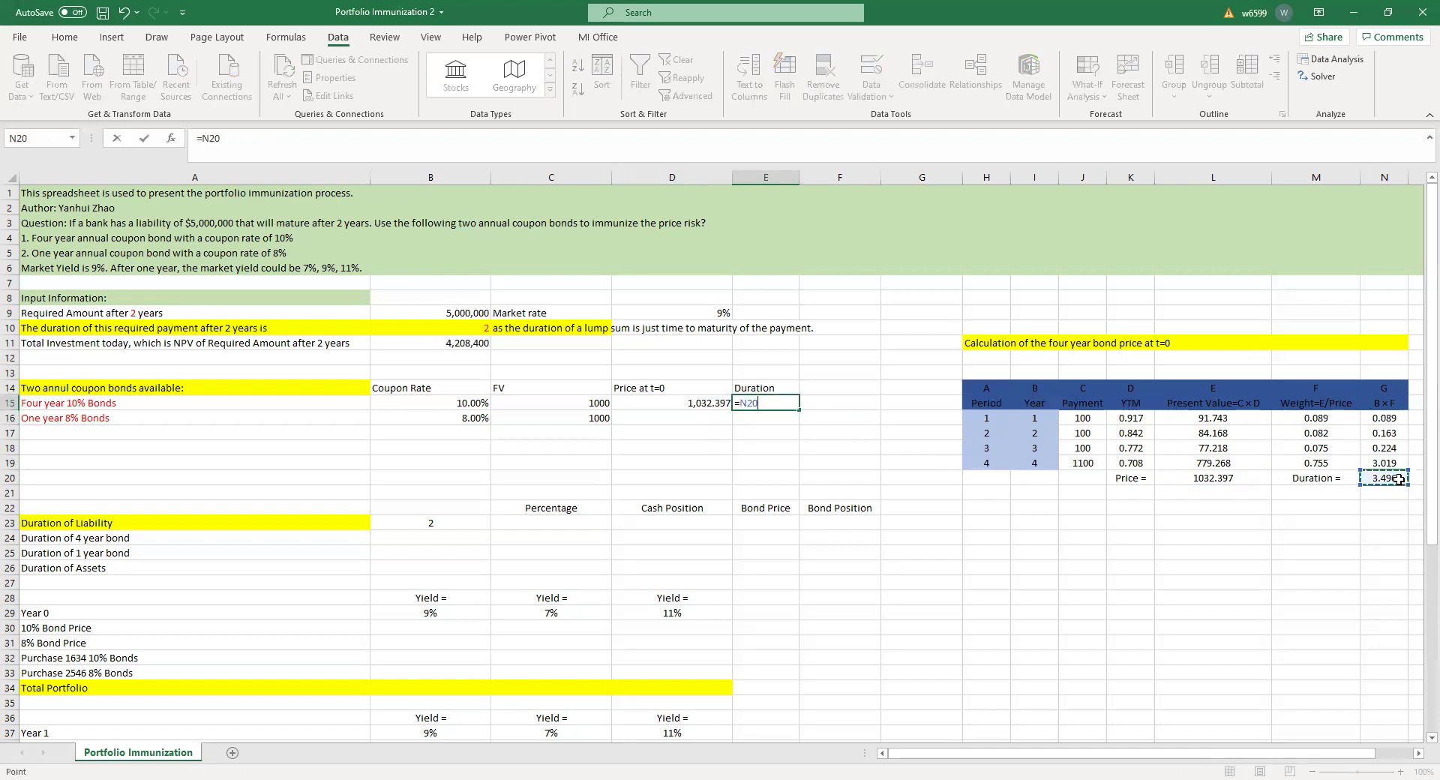
{"action": "key", "text": "Return"}
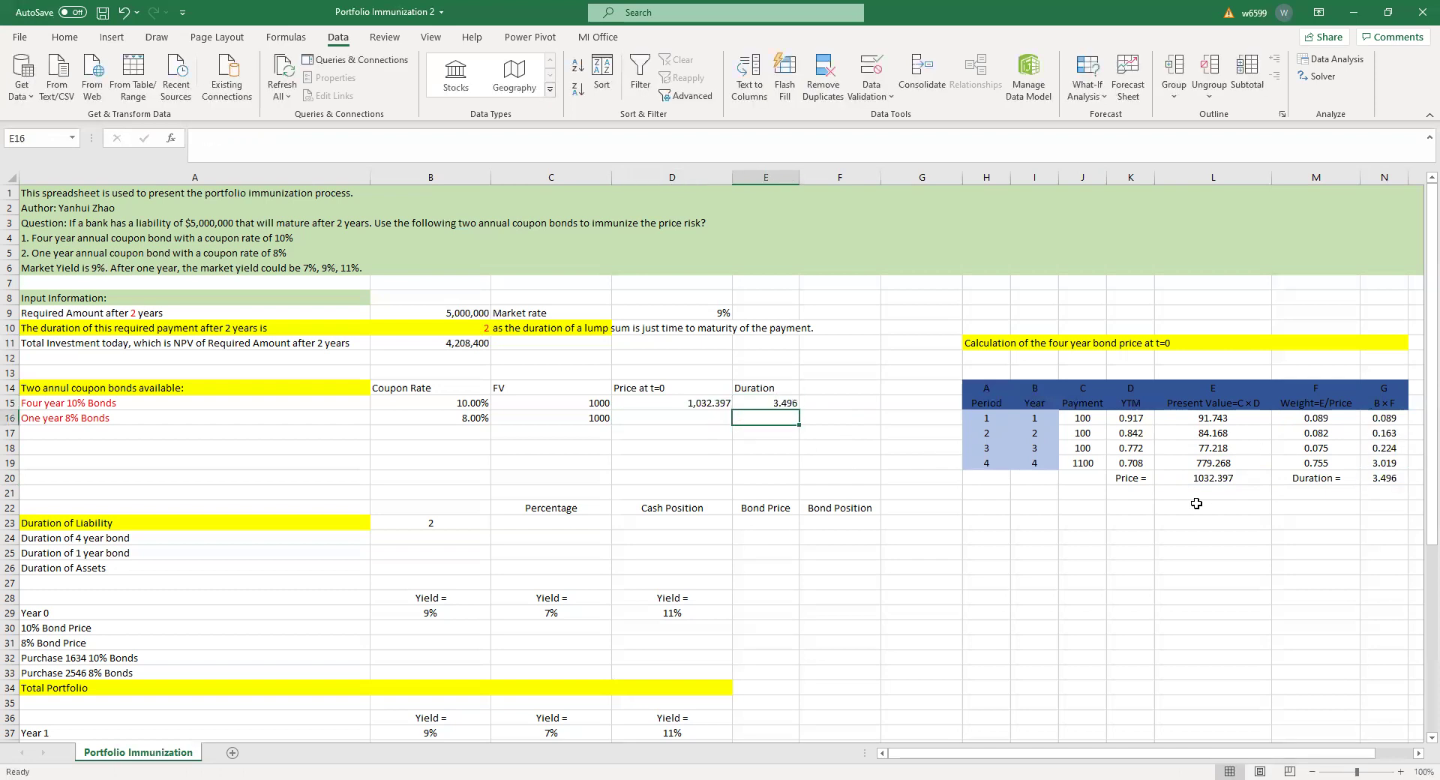
{"action": "left_click", "coordinate": [698, 417]}
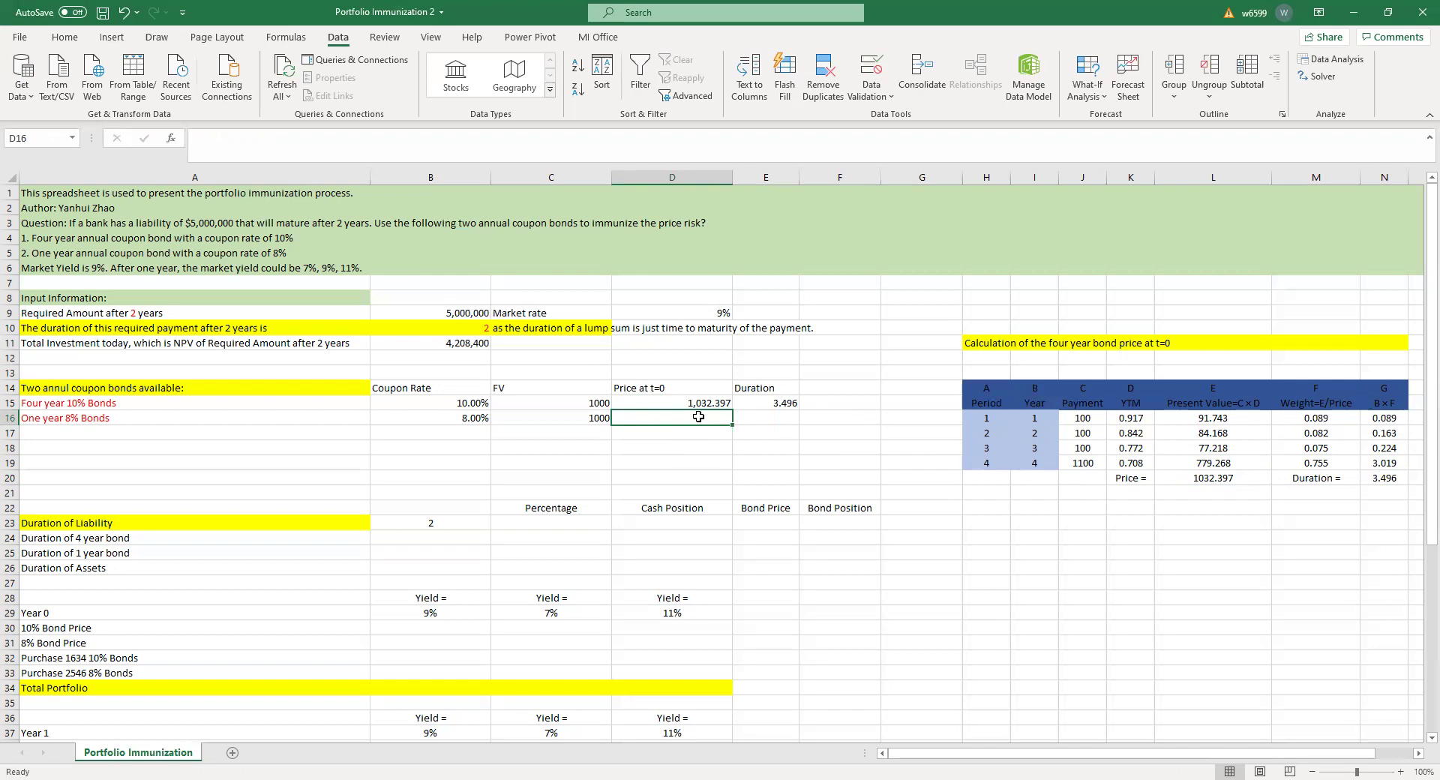
Price the one-year bond in D16 with =-PV(D9,1,B16*C16,C16,0), giving 990.826
{"action": "type", "text": "="}
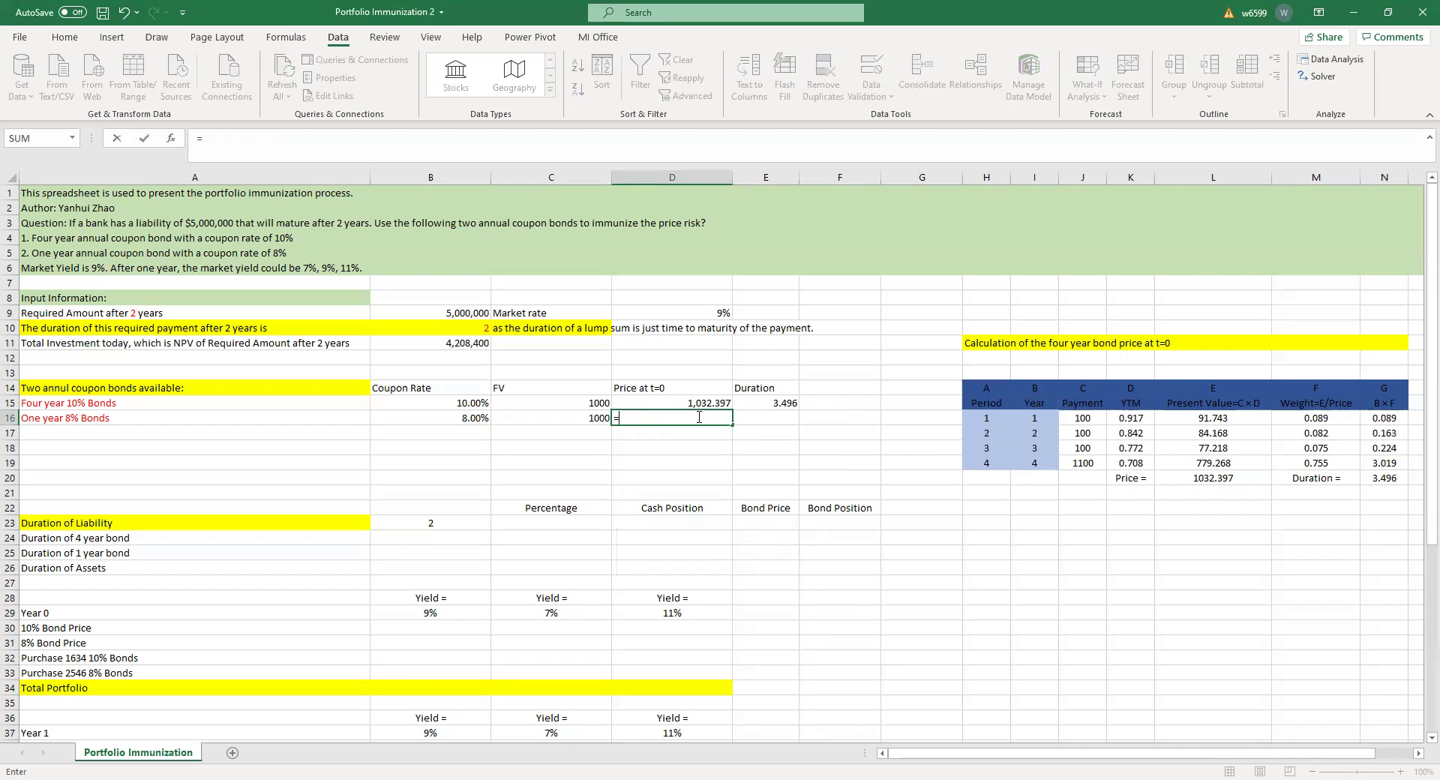
{"action": "type", "text": "PV("}
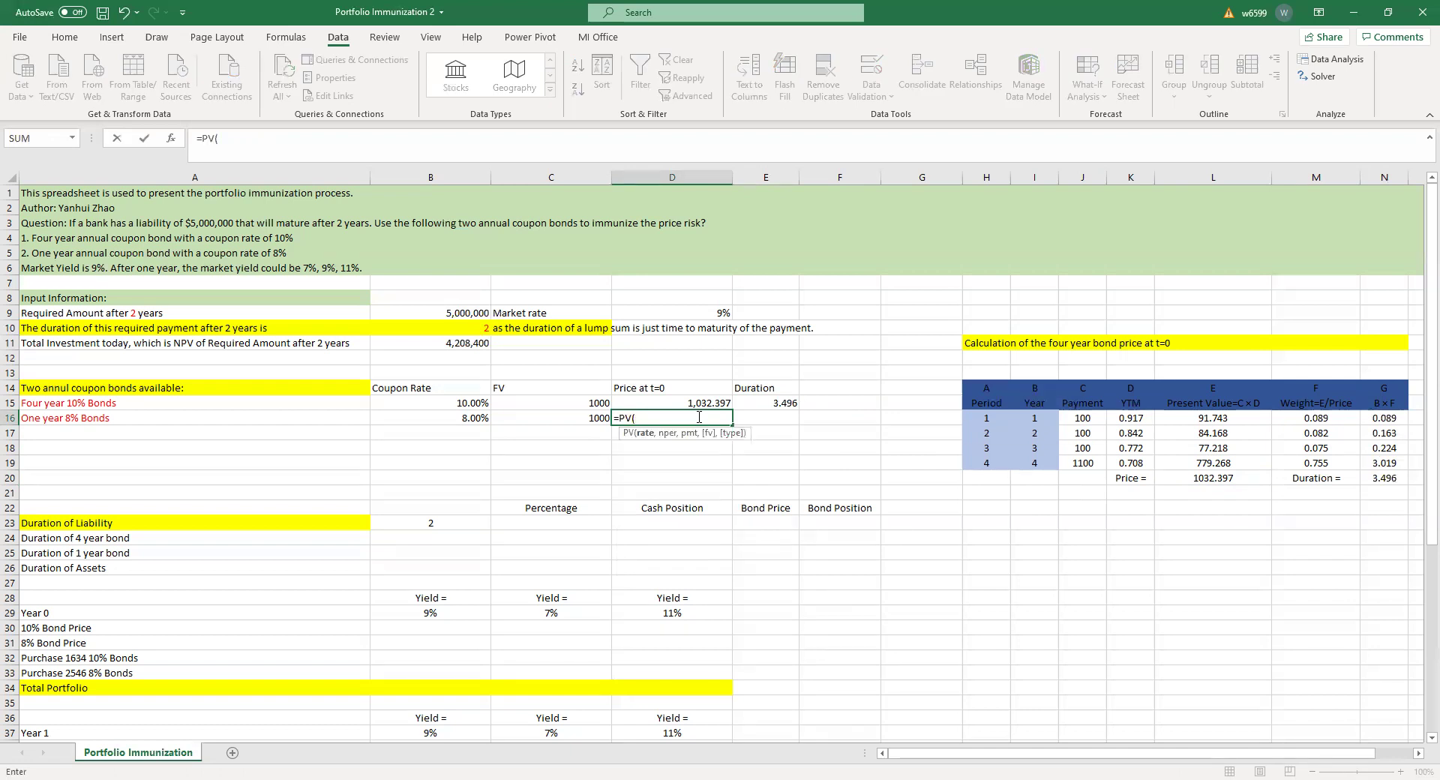
{"action": "left_click", "coordinate": [680, 311]}
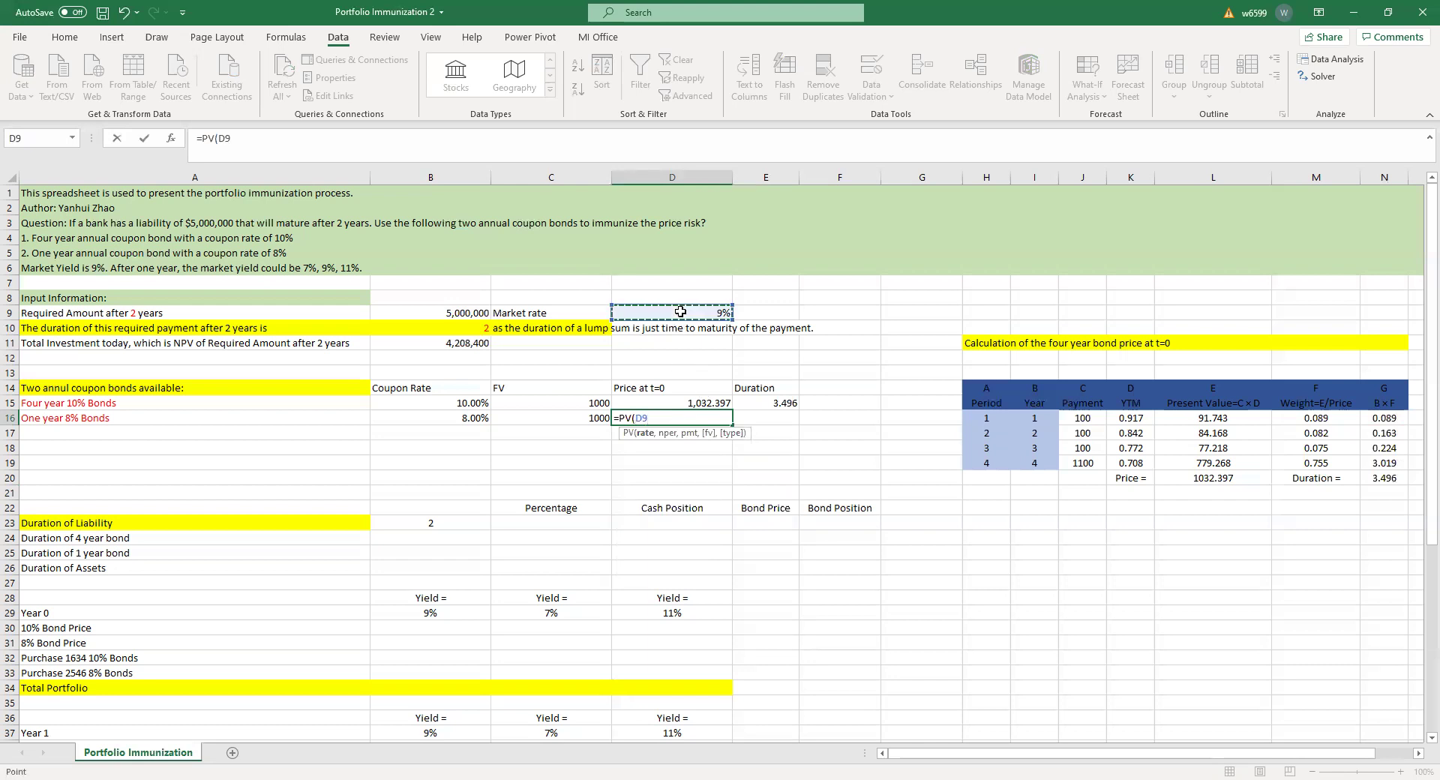
{"action": "type", "text": ",1"}
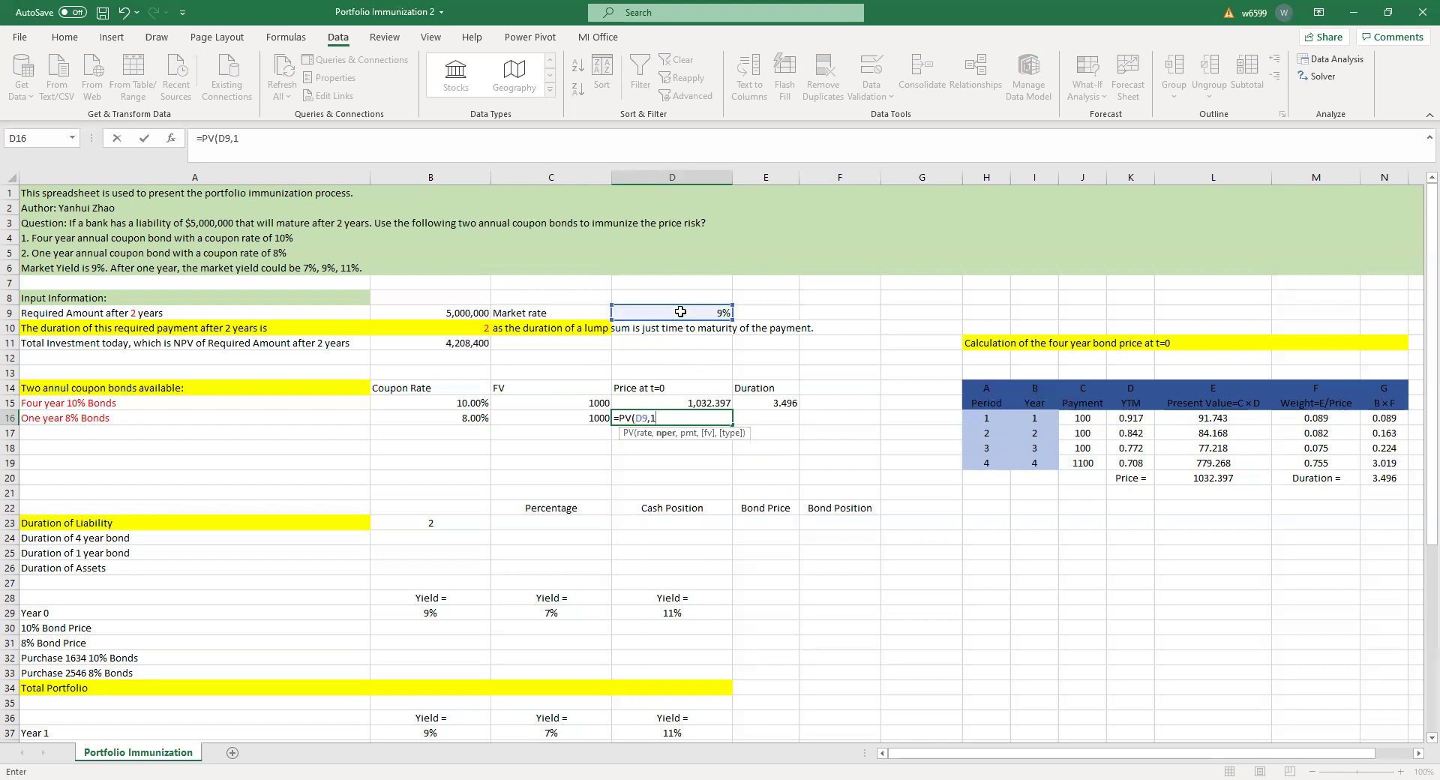
{"action": "type", "text": ","}
{"action": "left_click", "coordinate": [474, 417]}
{"action": "type", "text": "*"}
{"action": "left_click", "coordinate": [514, 418]}
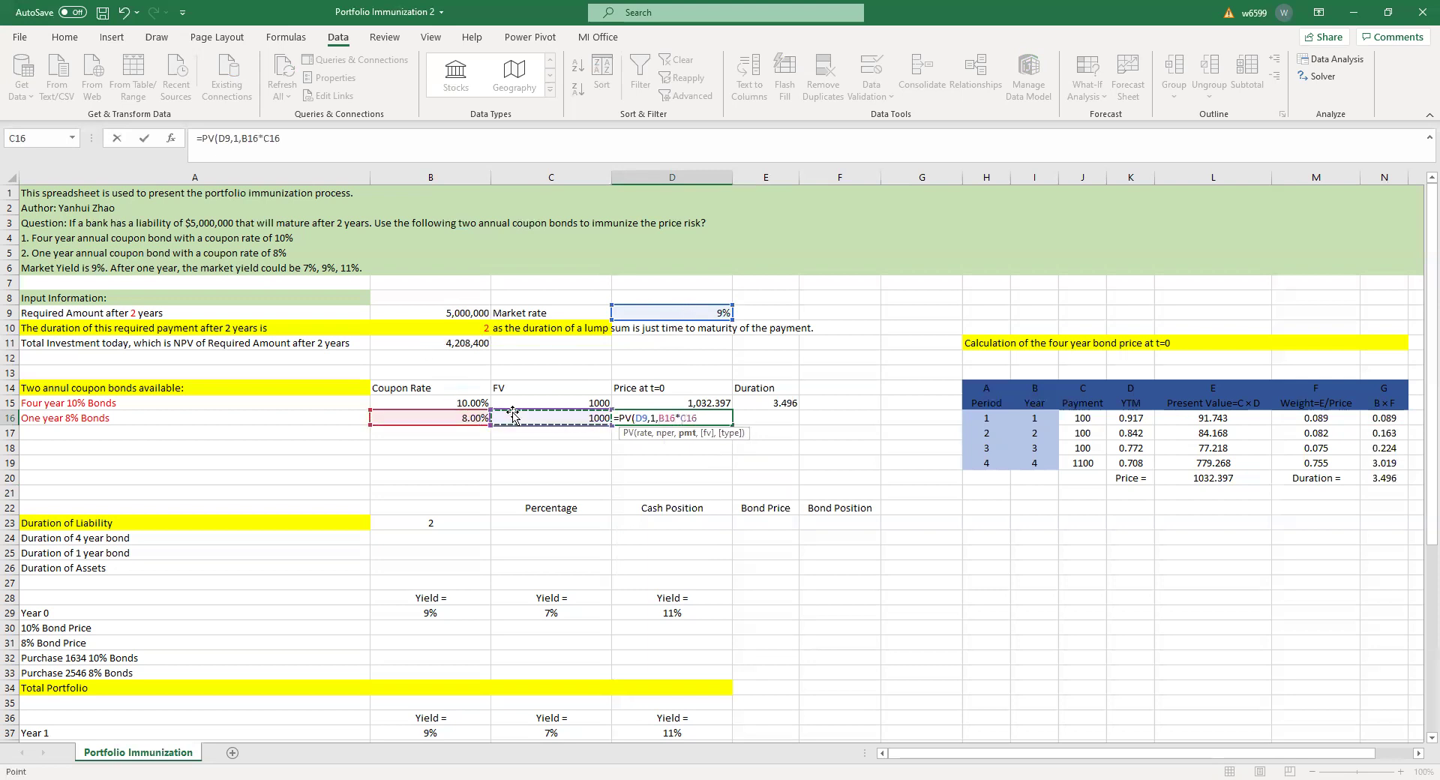
{"action": "type", "text": ","}
{"action": "left_click", "coordinate": [529, 413]}
{"action": "type", "text": ",0)"}
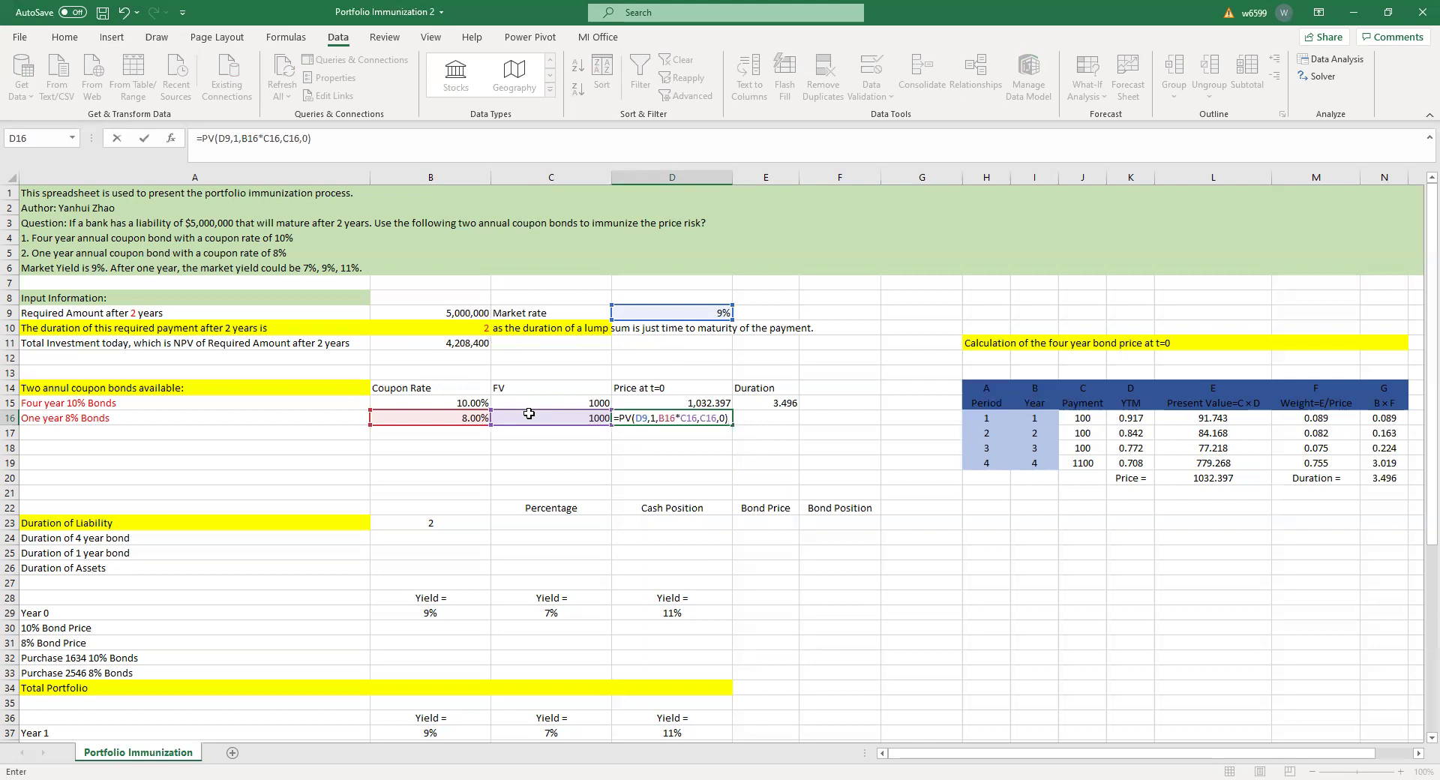
{"action": "key", "text": "Return"}
{"action": "left_click", "coordinate": [655, 419]}
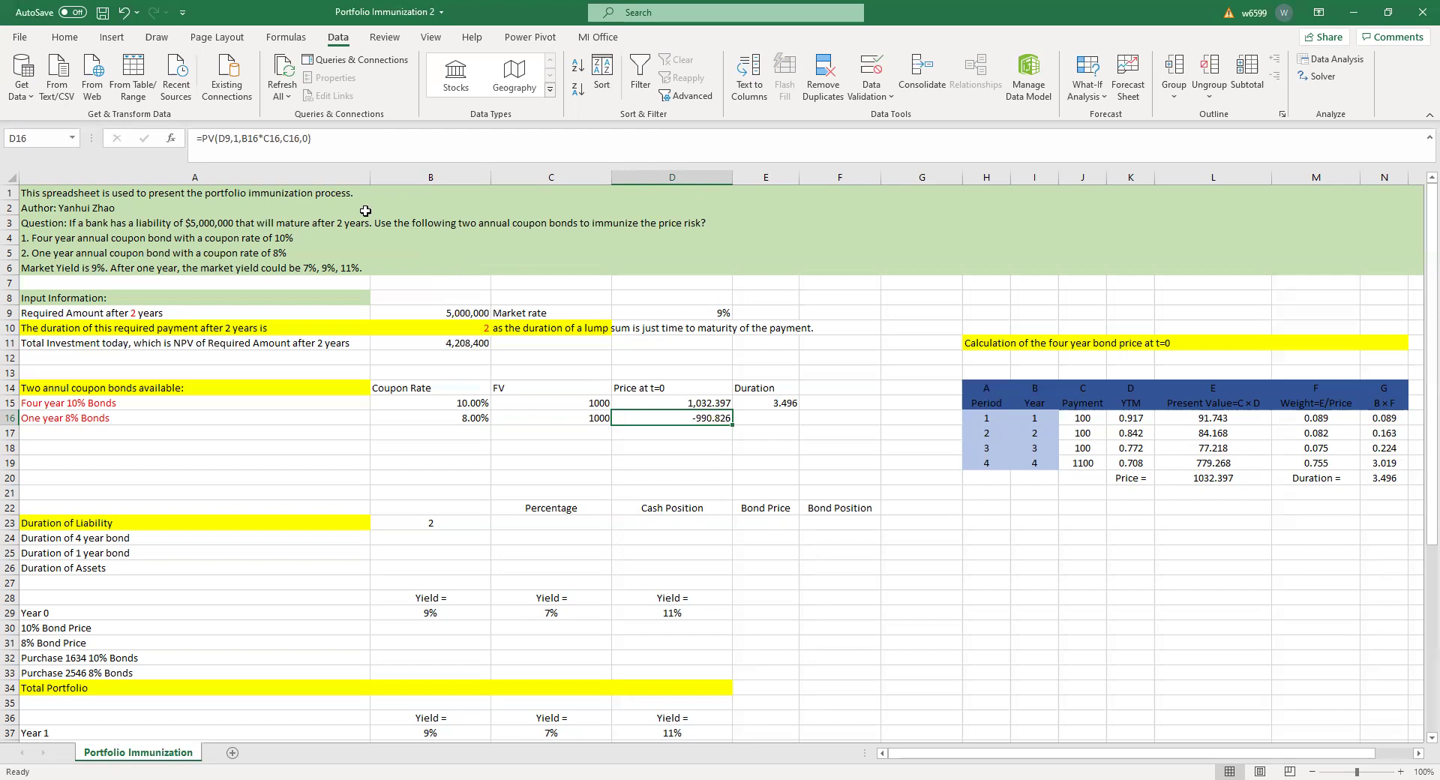
{"action": "left_click", "coordinate": [201, 138]}
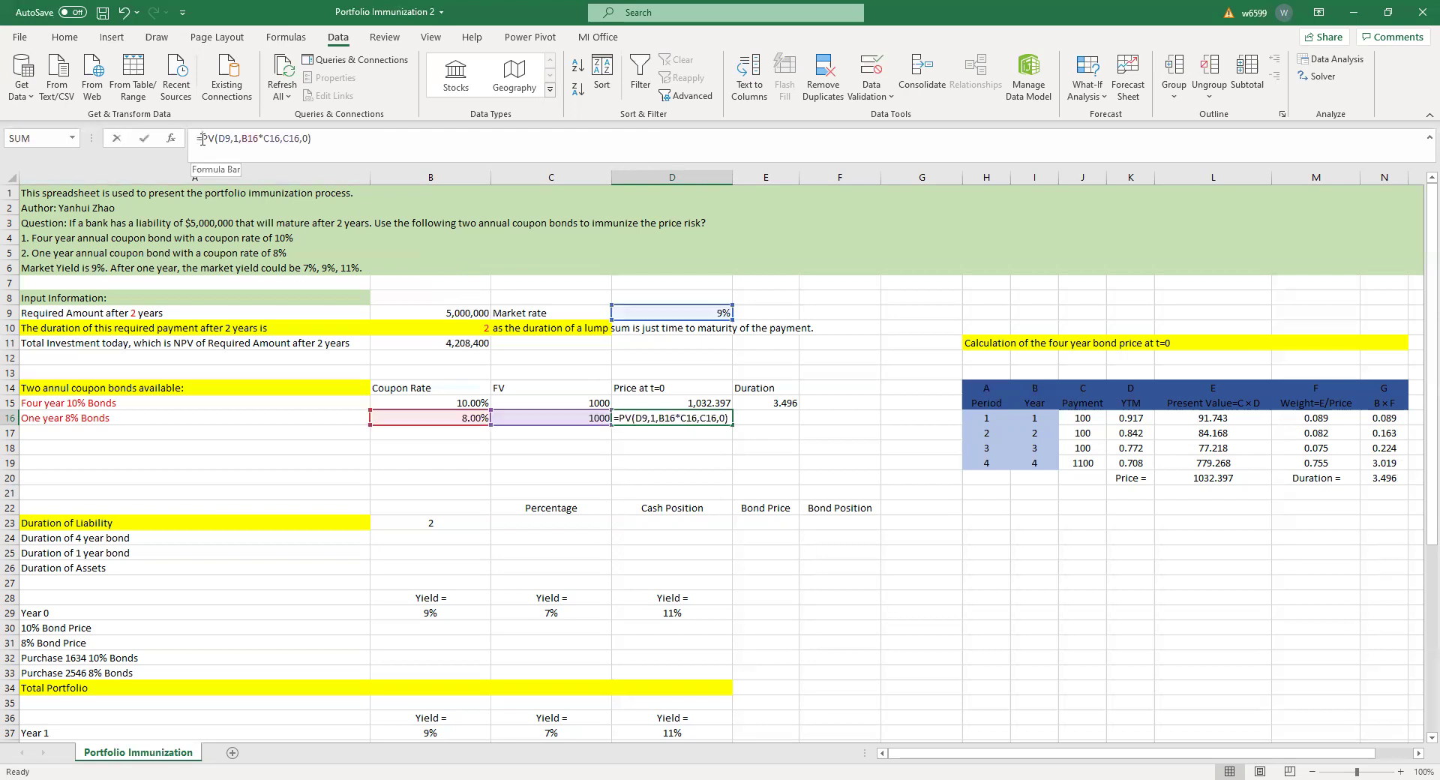
{"action": "type", "text": "-"}
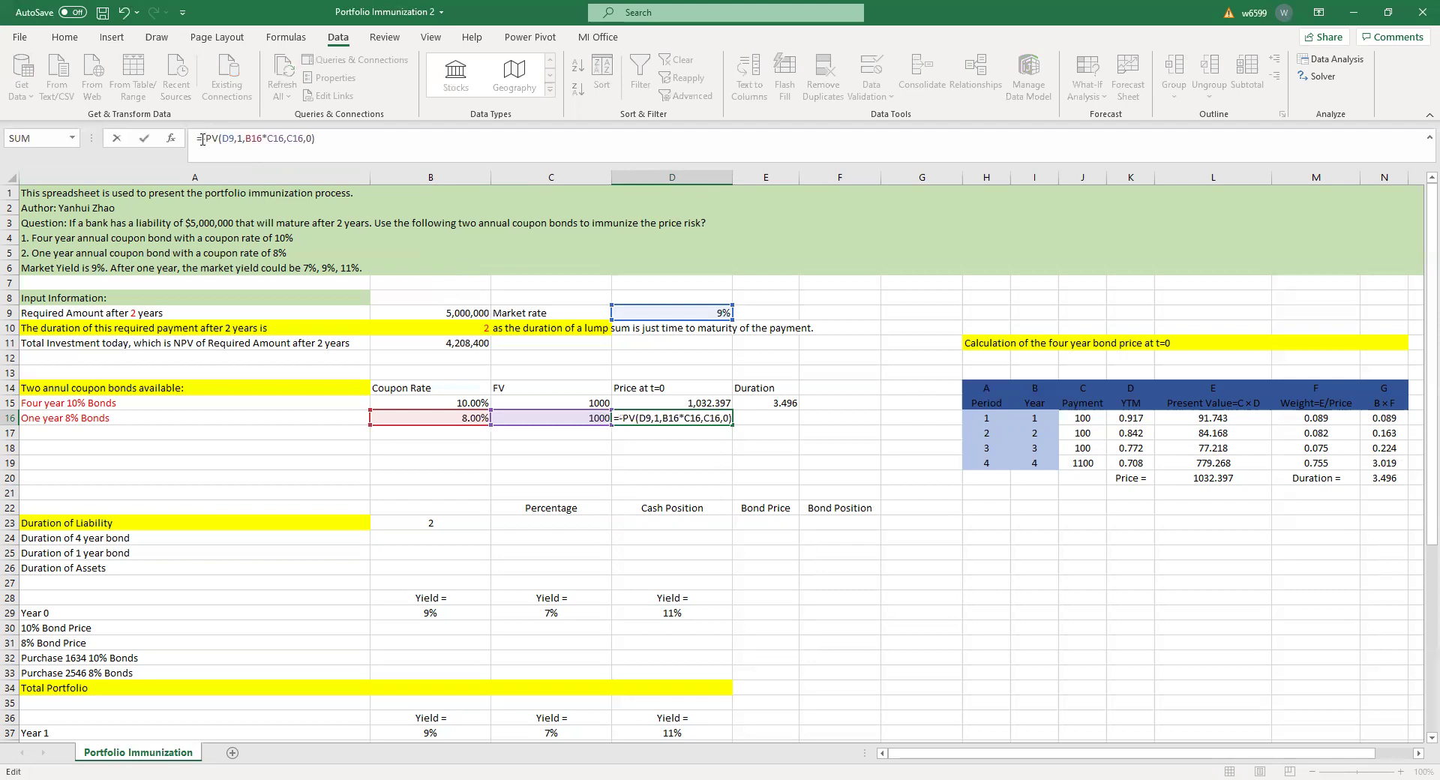
{"action": "key", "text": "Return"}
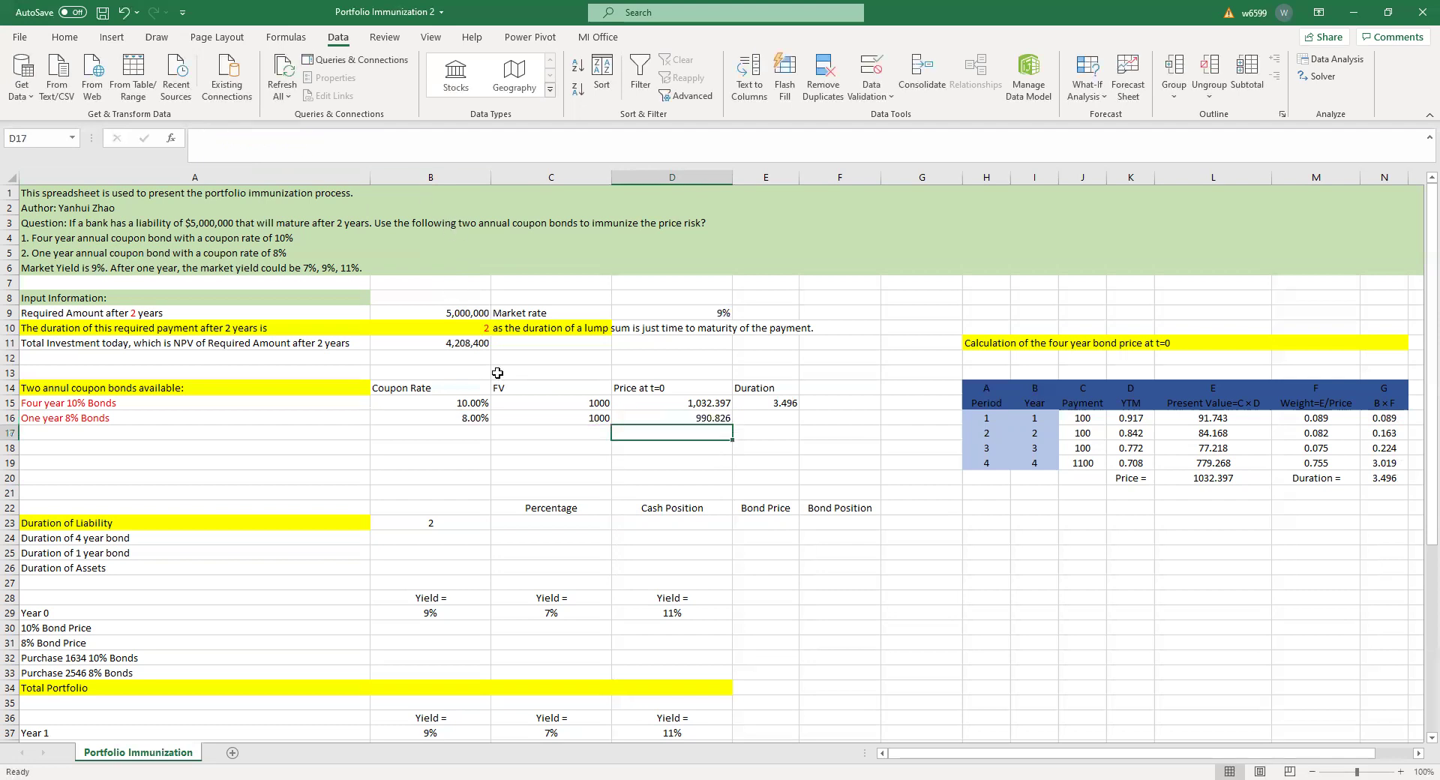
Enter a duration of 1 for the one-year bond in E16
{"action": "left_click", "coordinate": [762, 415]}
{"action": "type", "text": "1"}
{"action": "key", "text": "Return"}
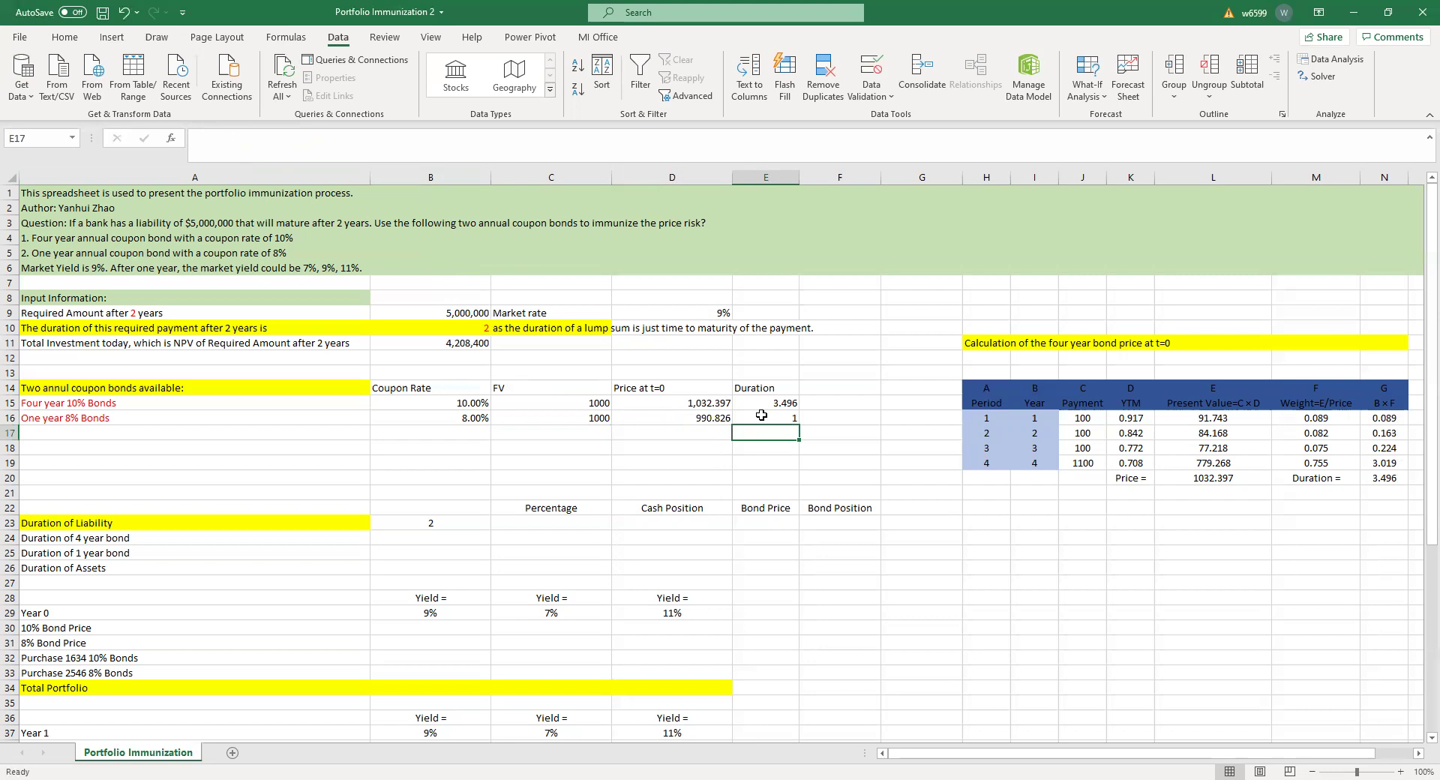
{"action": "left_click", "coordinate": [762, 415]}
{"action": "left_click", "coordinate": [575, 322]}
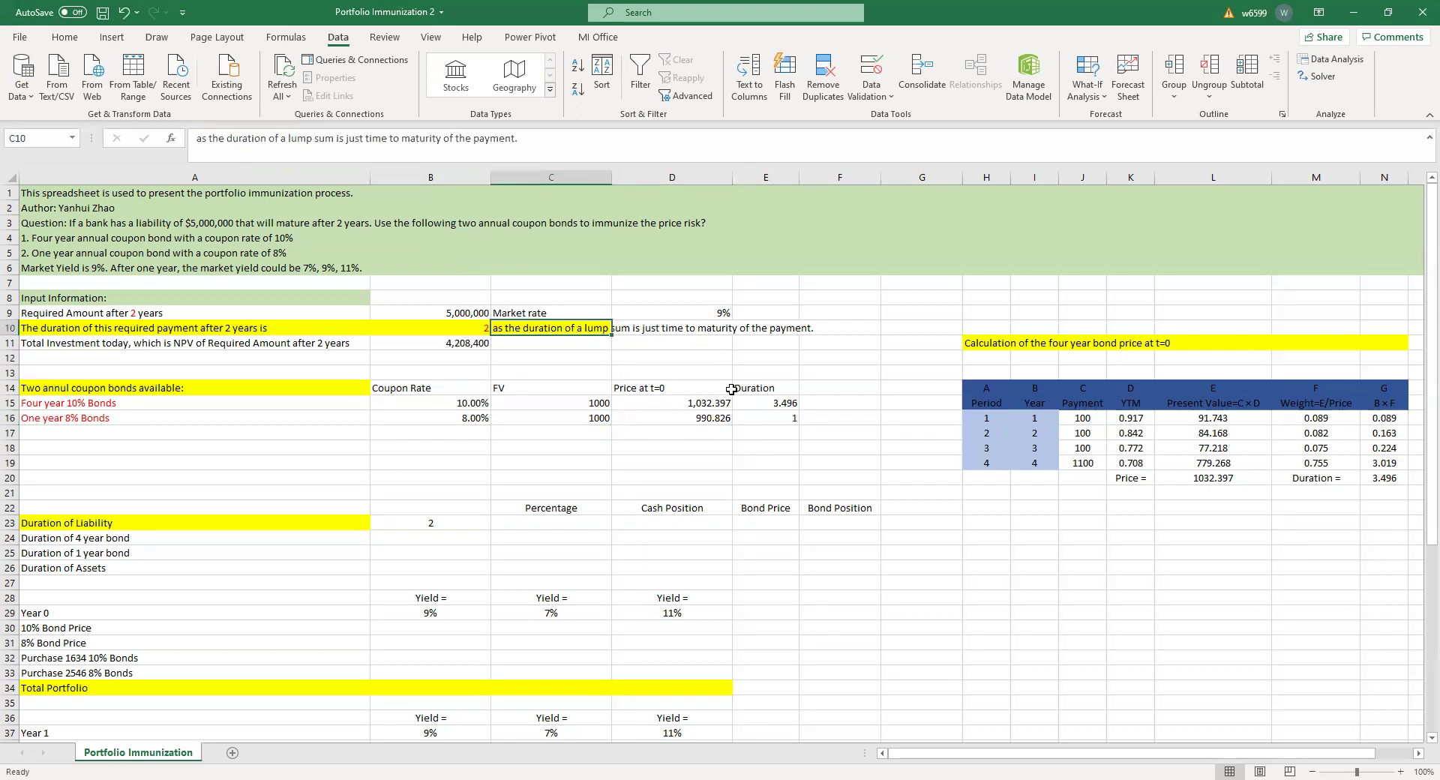
Set B24 to =E15 (3.496) and B25 to =E16 (1), then start entering 0.5 in C24
{"action": "left_click", "coordinate": [706, 442]}
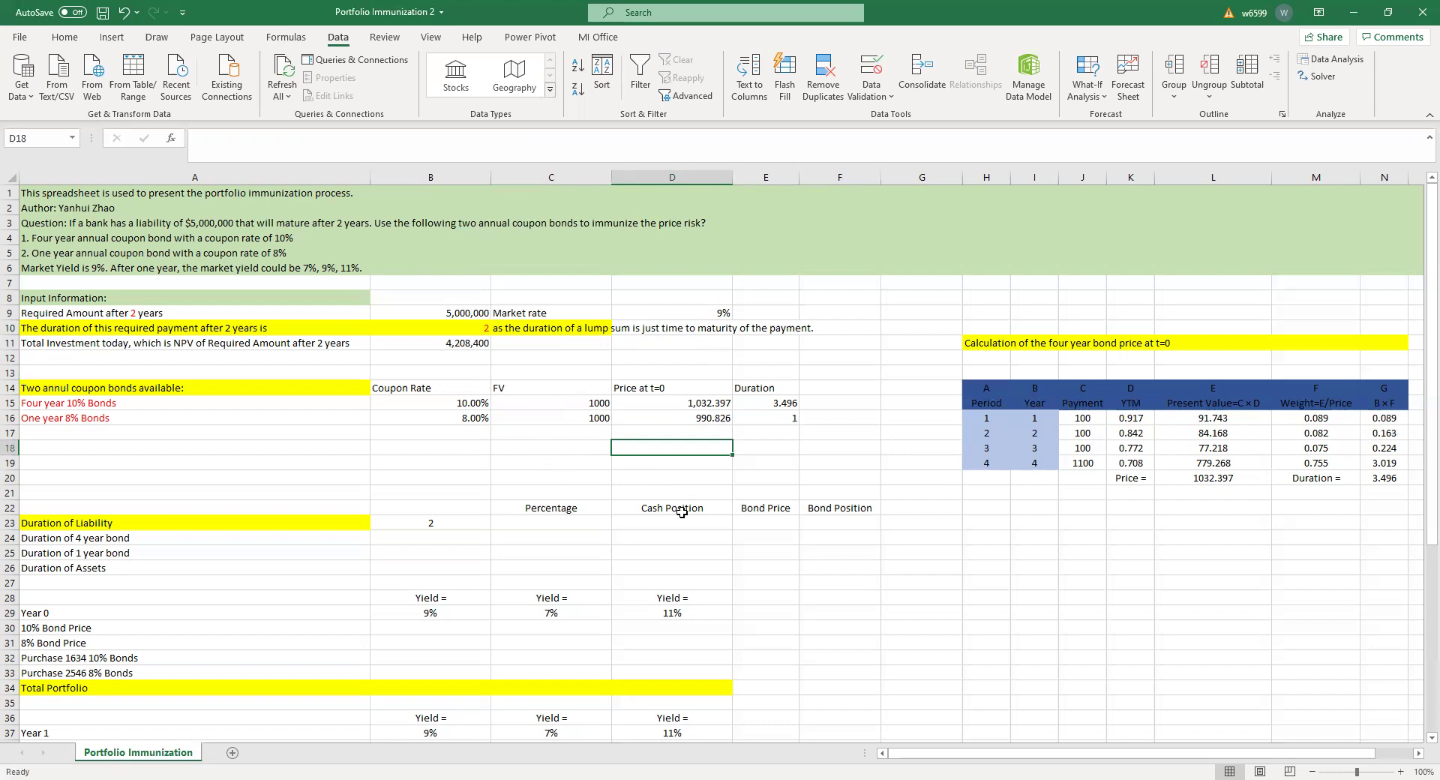
{"action": "scroll", "coordinate": [1418, 376], "scroll_direction": "down", "scroll_amount": 3}
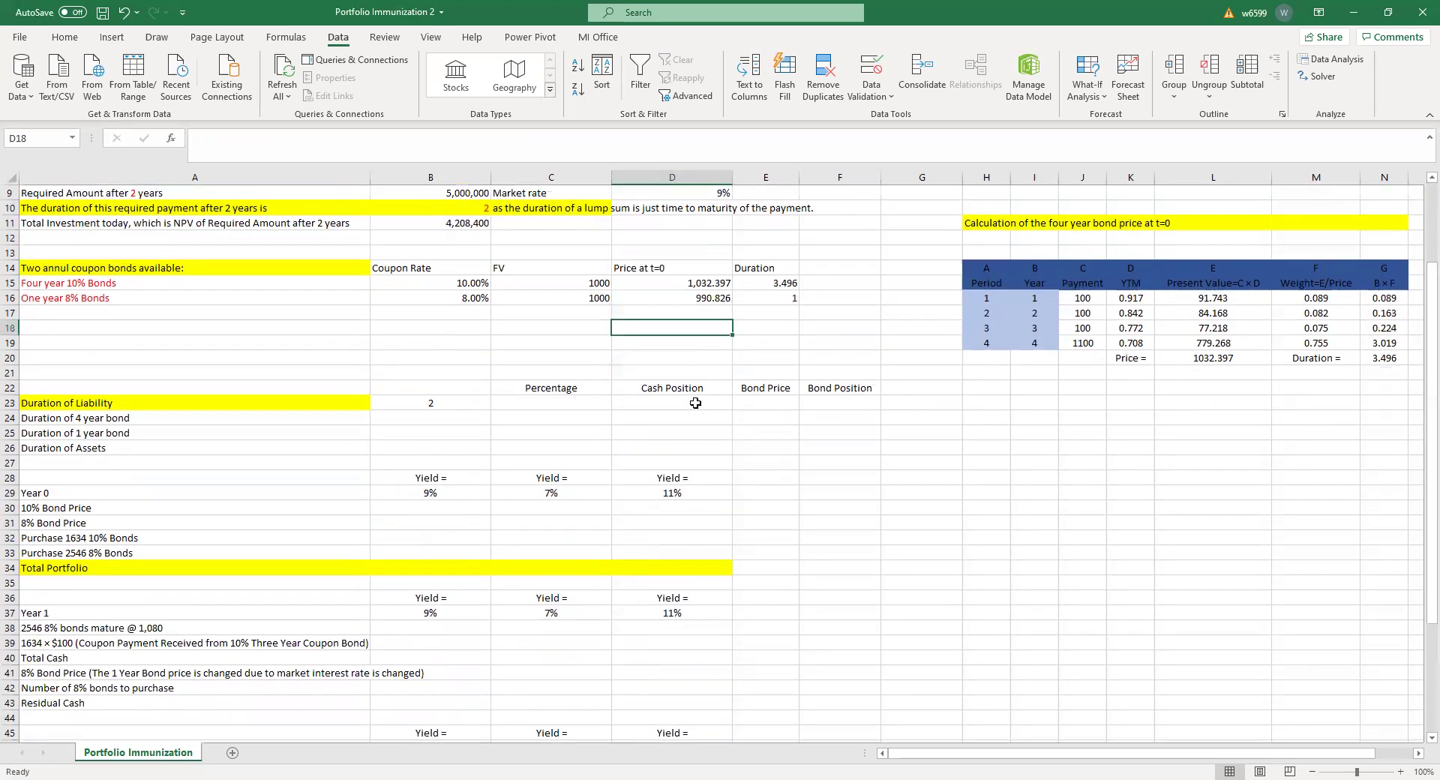
{"action": "left_click", "coordinate": [555, 403]}
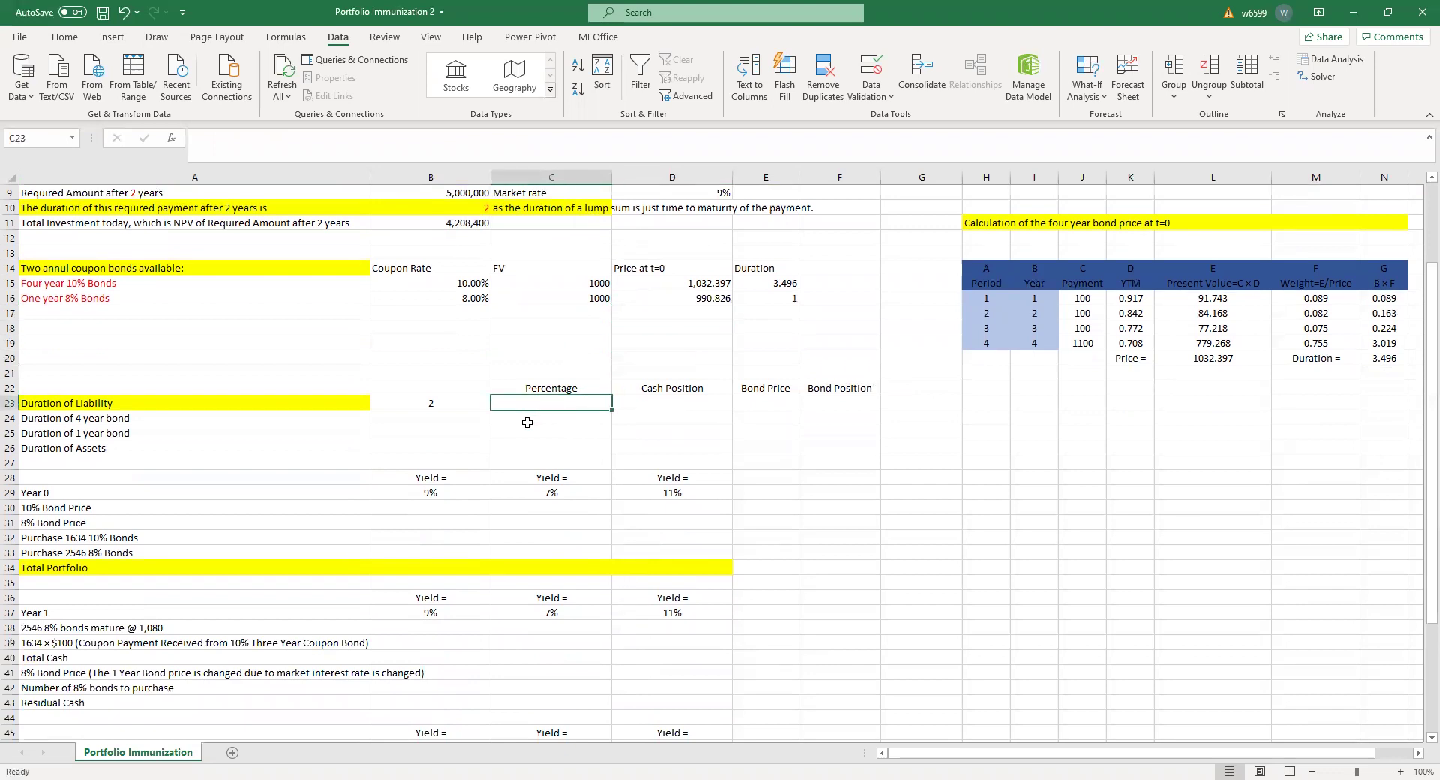
{"action": "left_click", "coordinate": [439, 420]}
{"action": "type", "text": "="}
{"action": "left_click", "coordinate": [760, 283]}
{"action": "key", "text": "Return"}
{"action": "type", "text": "="}
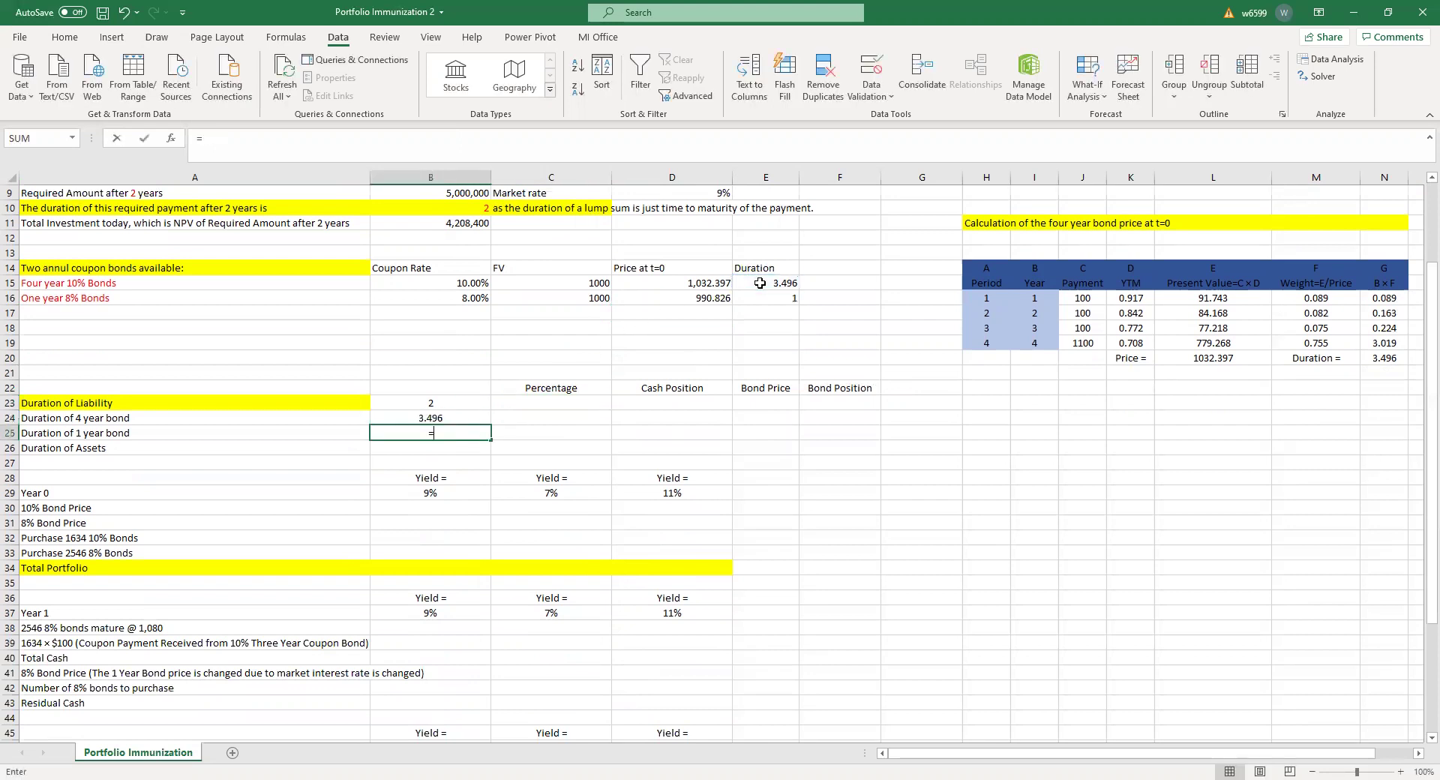
{"action": "left_click", "coordinate": [790, 294]}
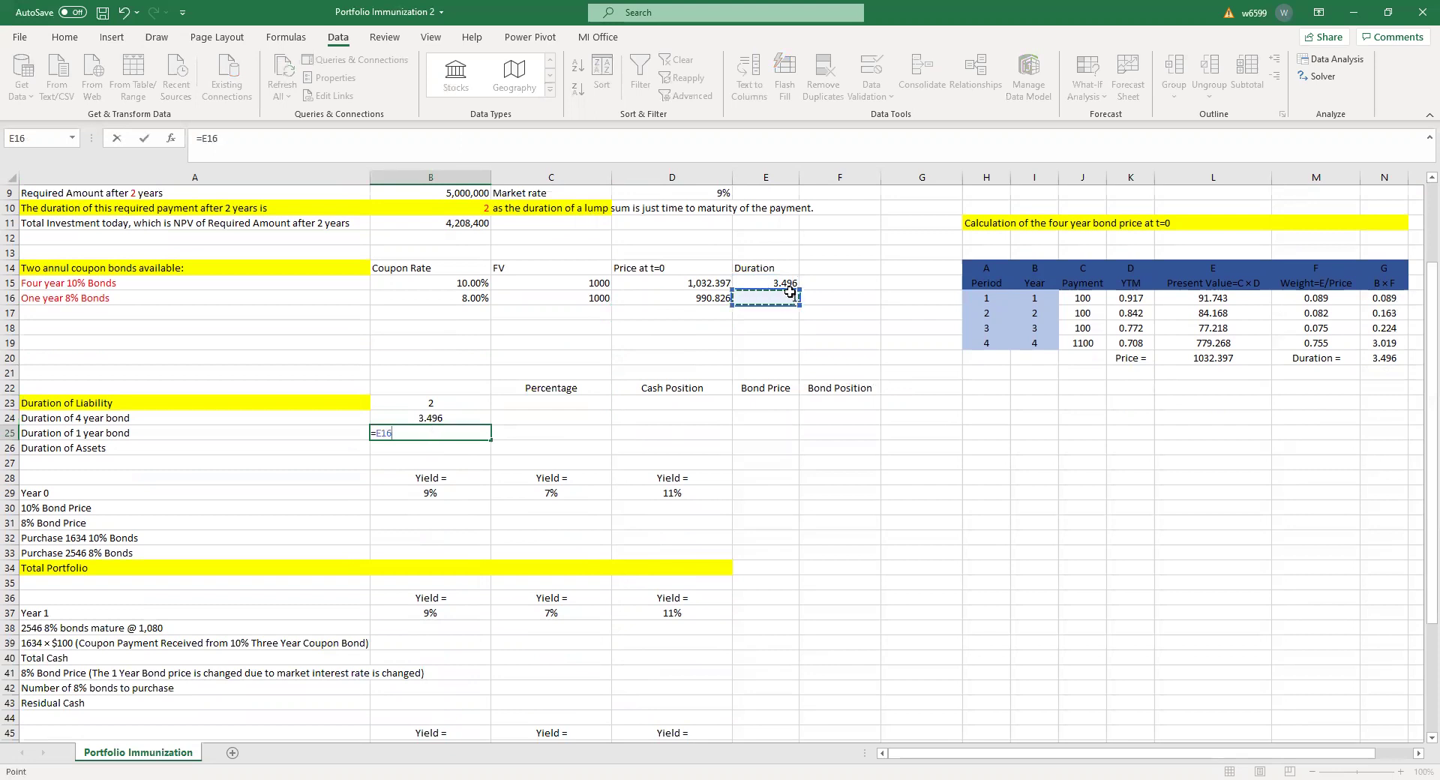
{"action": "key", "text": "Return"}
{"action": "left_click", "coordinate": [557, 414]}
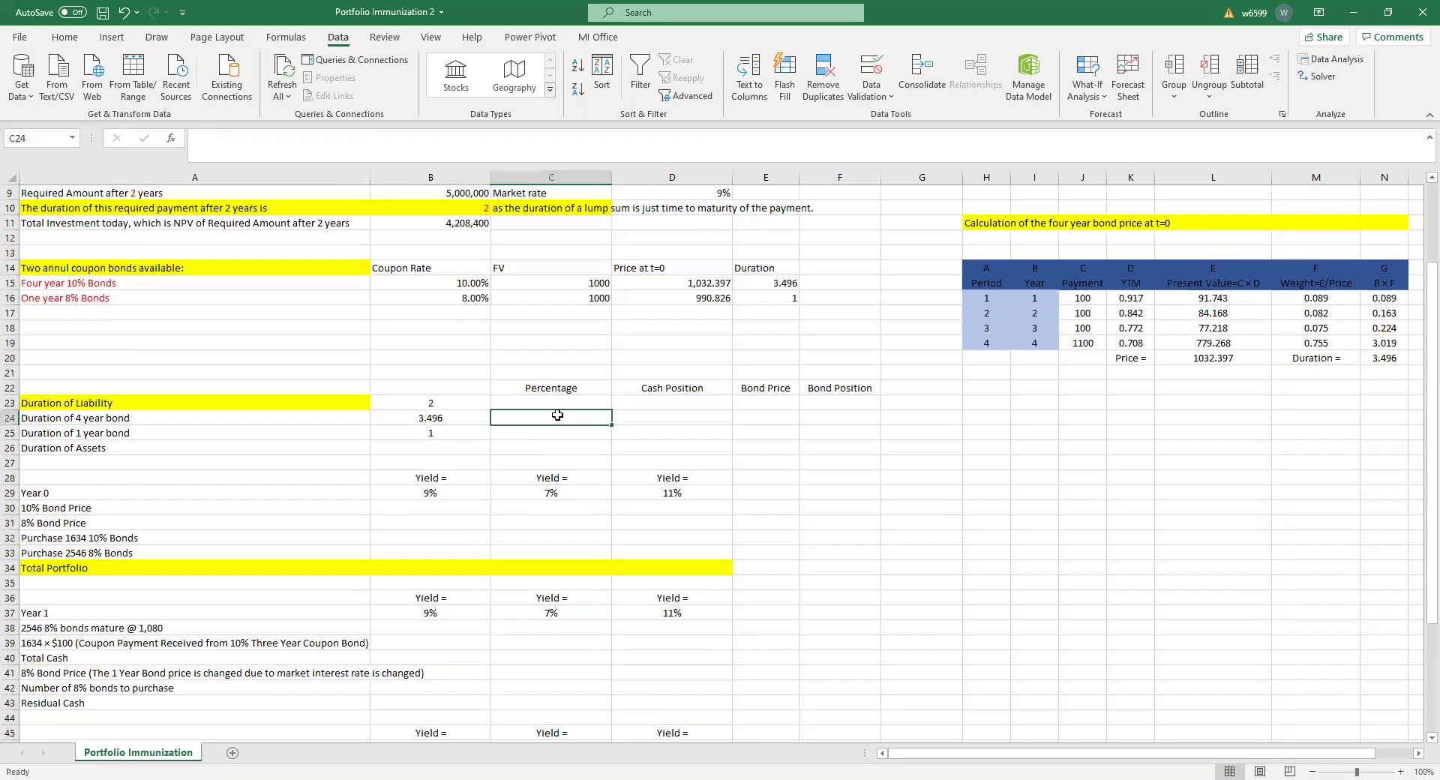
{"action": "type", "text": "0.5"}
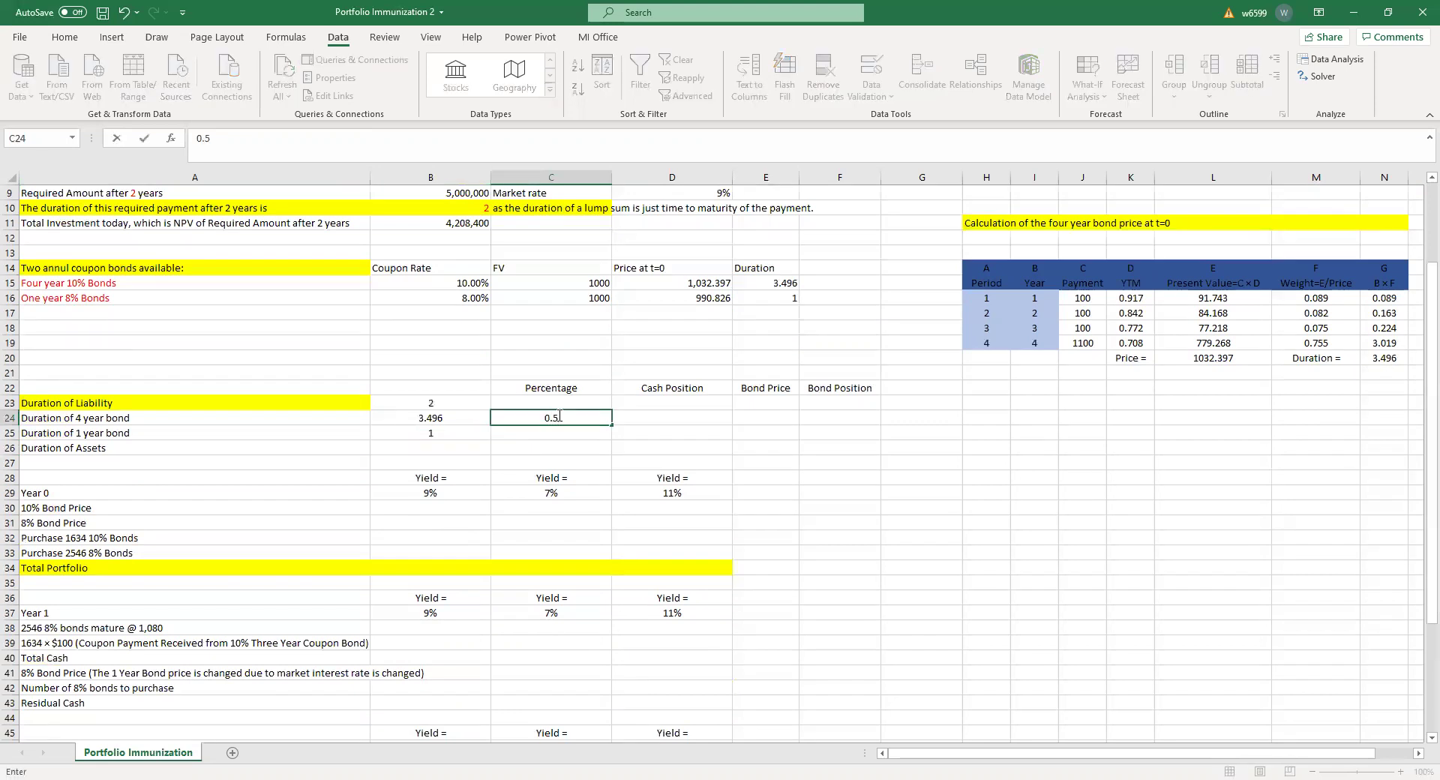
Enter 0.5 in C24 and =1-C24 in C25 for the one-year bond's share
{"action": "key", "text": "Return"}
{"action": "type", "text": "="}
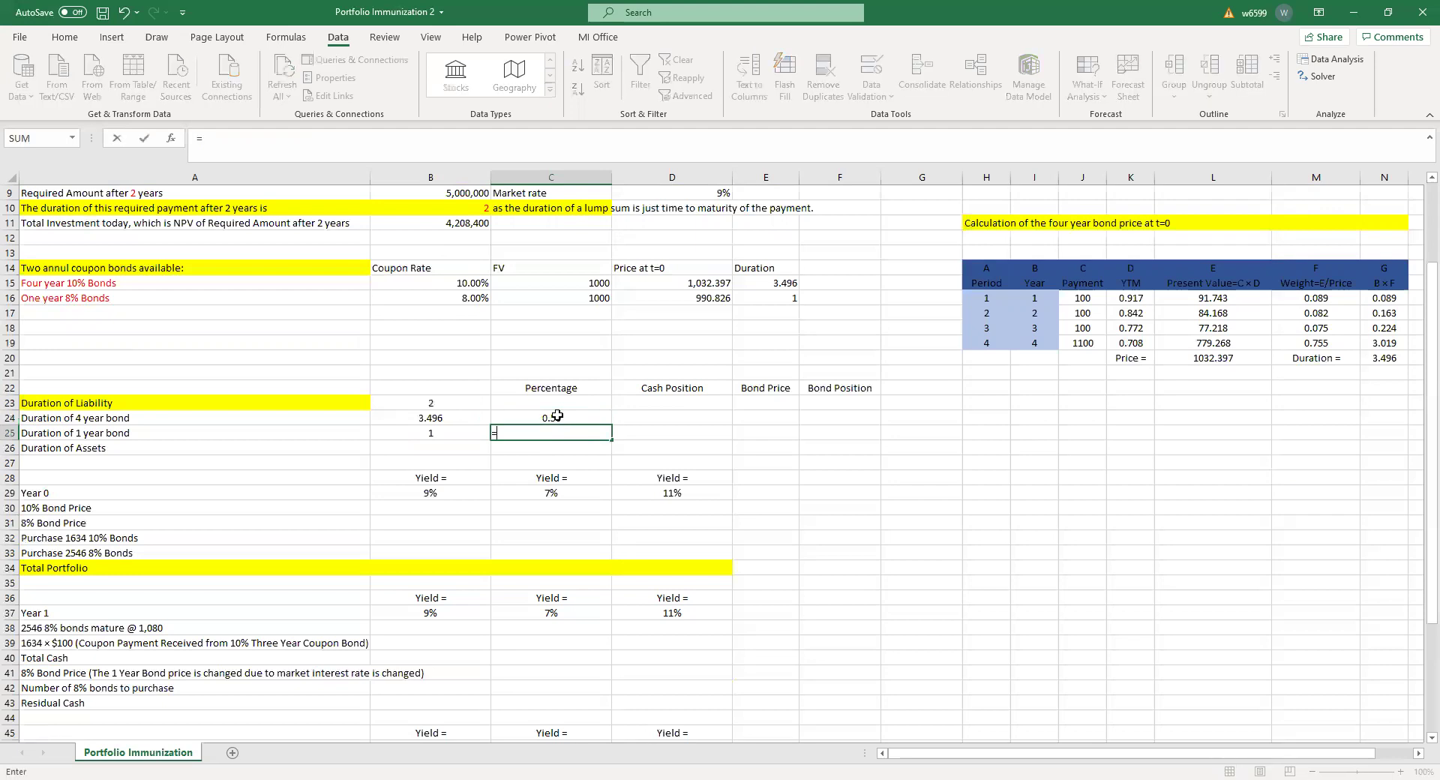
{"action": "type", "text": "1-"}
{"action": "left_click", "coordinate": [558, 415]}
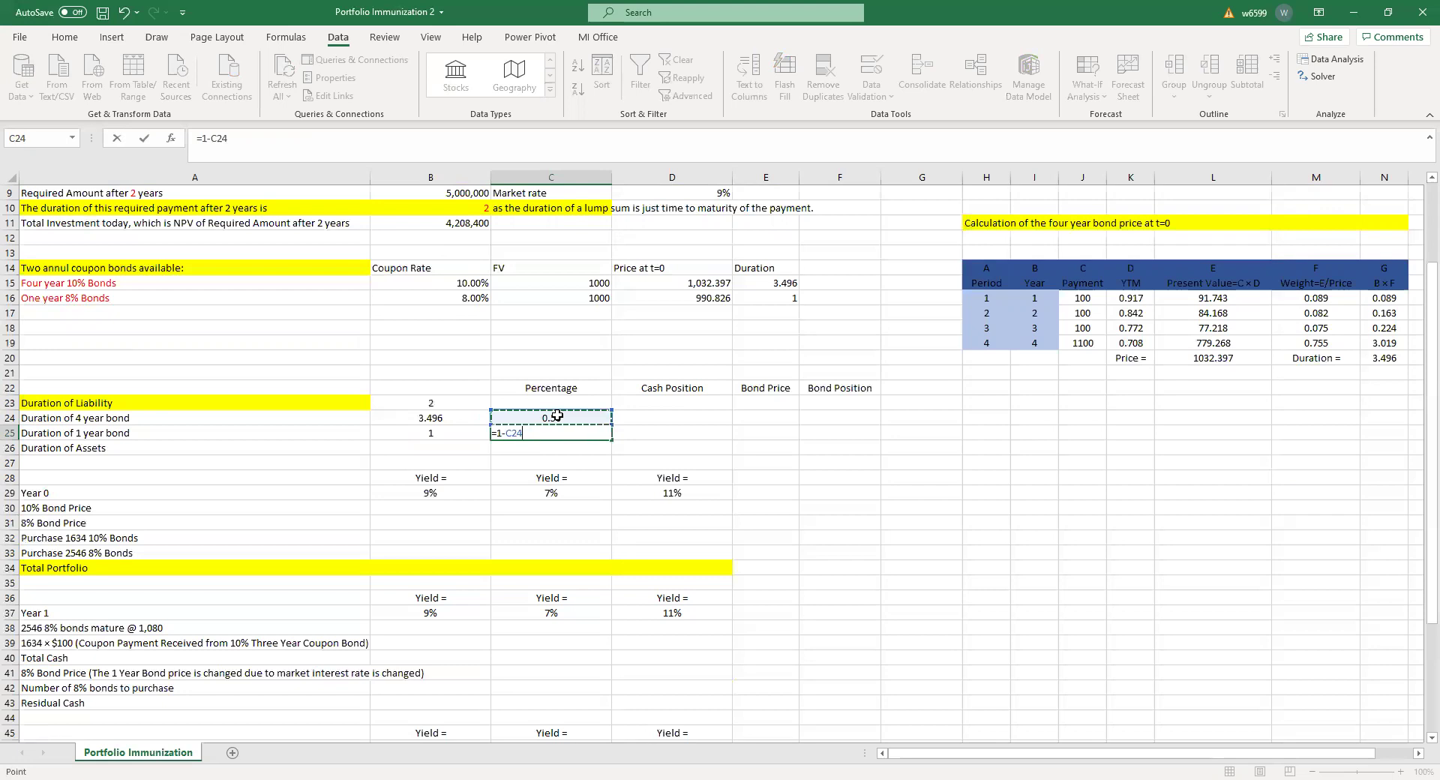
{"action": "key", "text": "Return"}
{"action": "left_click", "coordinate": [554, 435]}
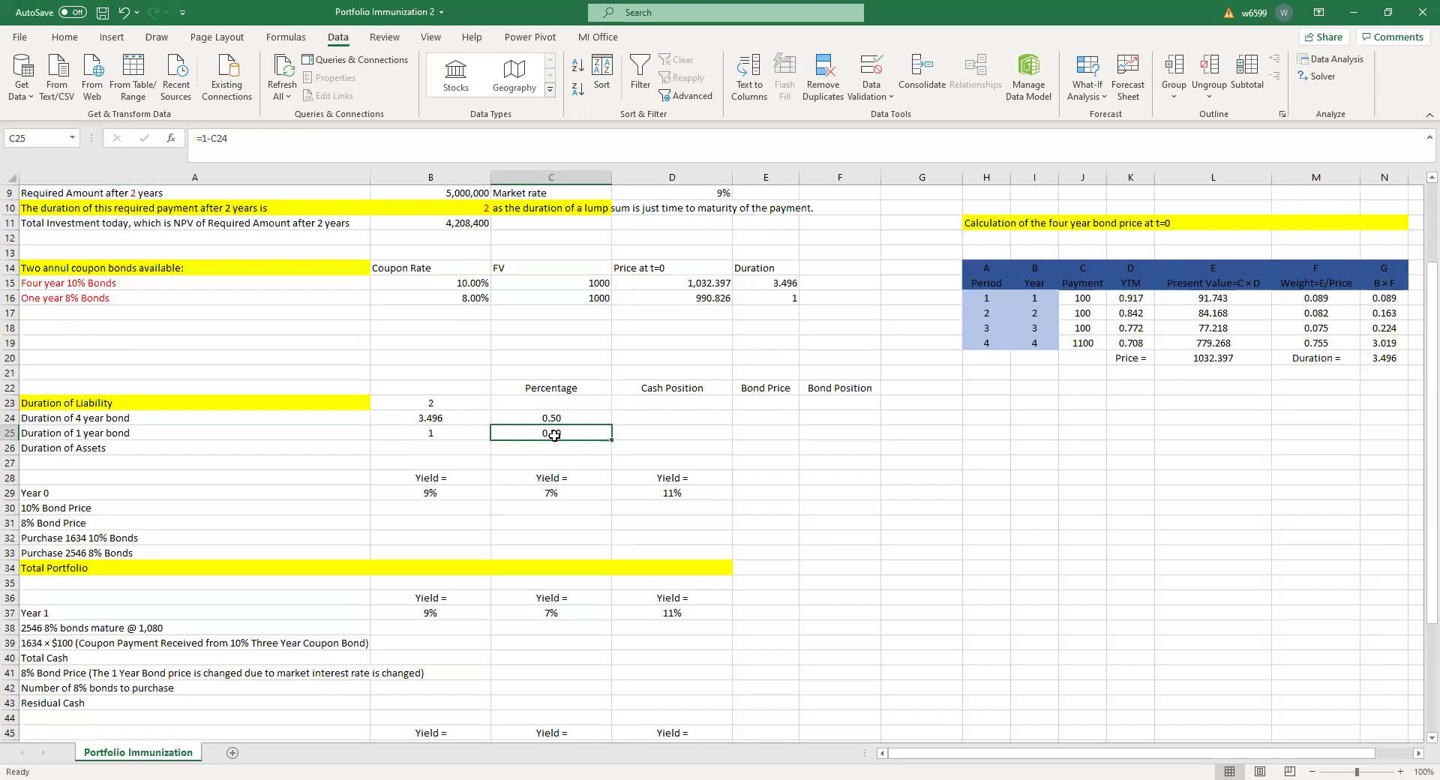
{"action": "left_click", "coordinate": [572, 422]}
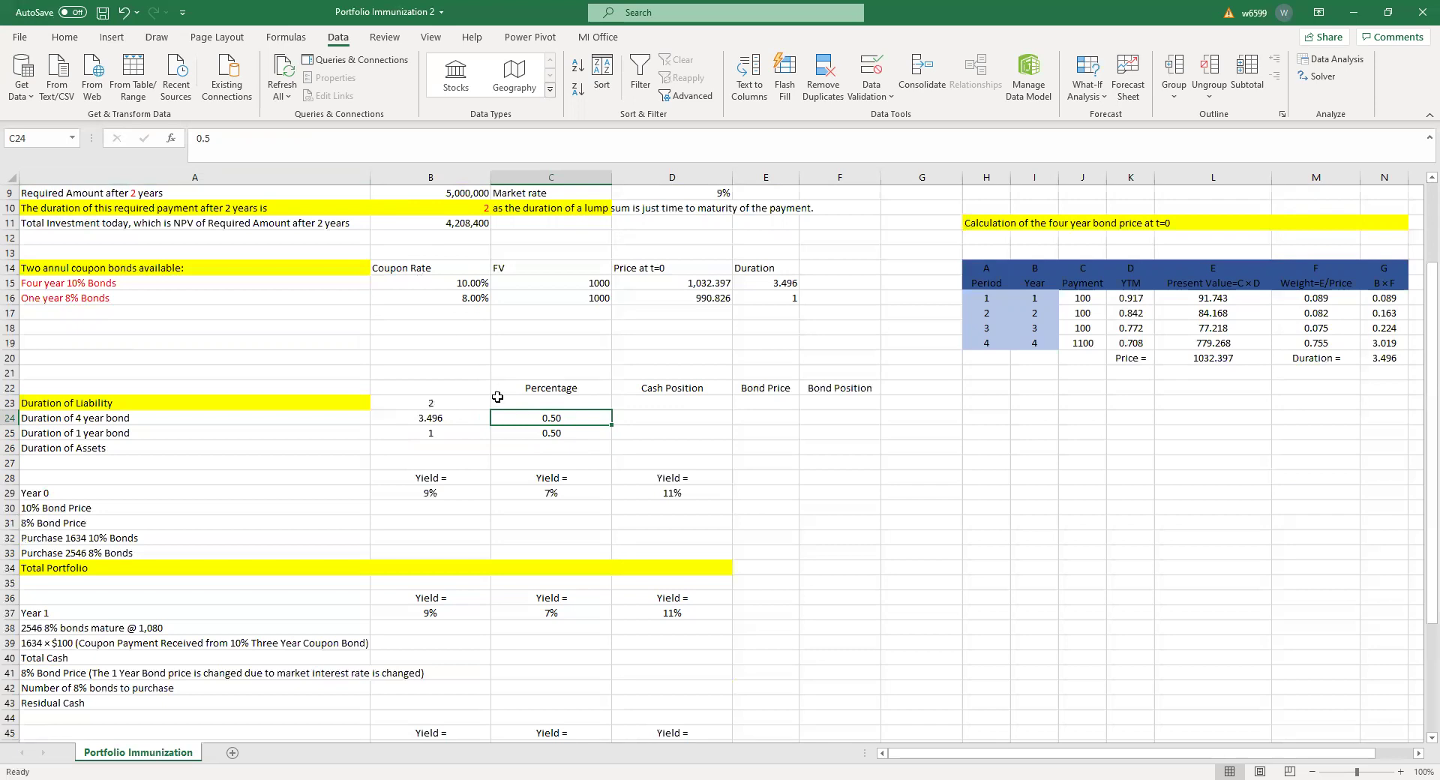
{"action": "left_click", "coordinate": [534, 435]}
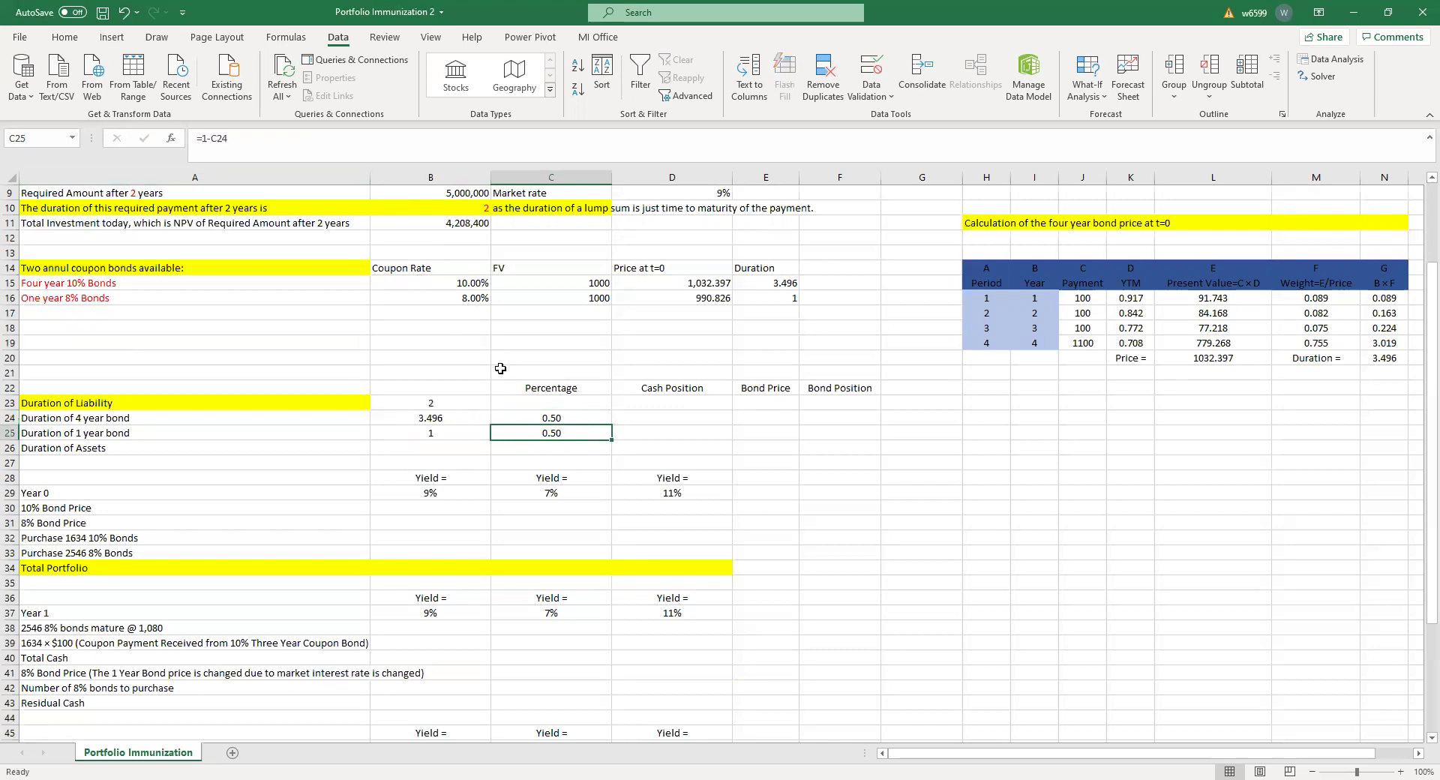
Change C24 to 0.1, leaving the one-year bond's share at 0.90
{"action": "left_click", "coordinate": [536, 419]}
{"action": "left_click_drag", "start_coordinate": [217, 139], "coordinate": [120, 139]}
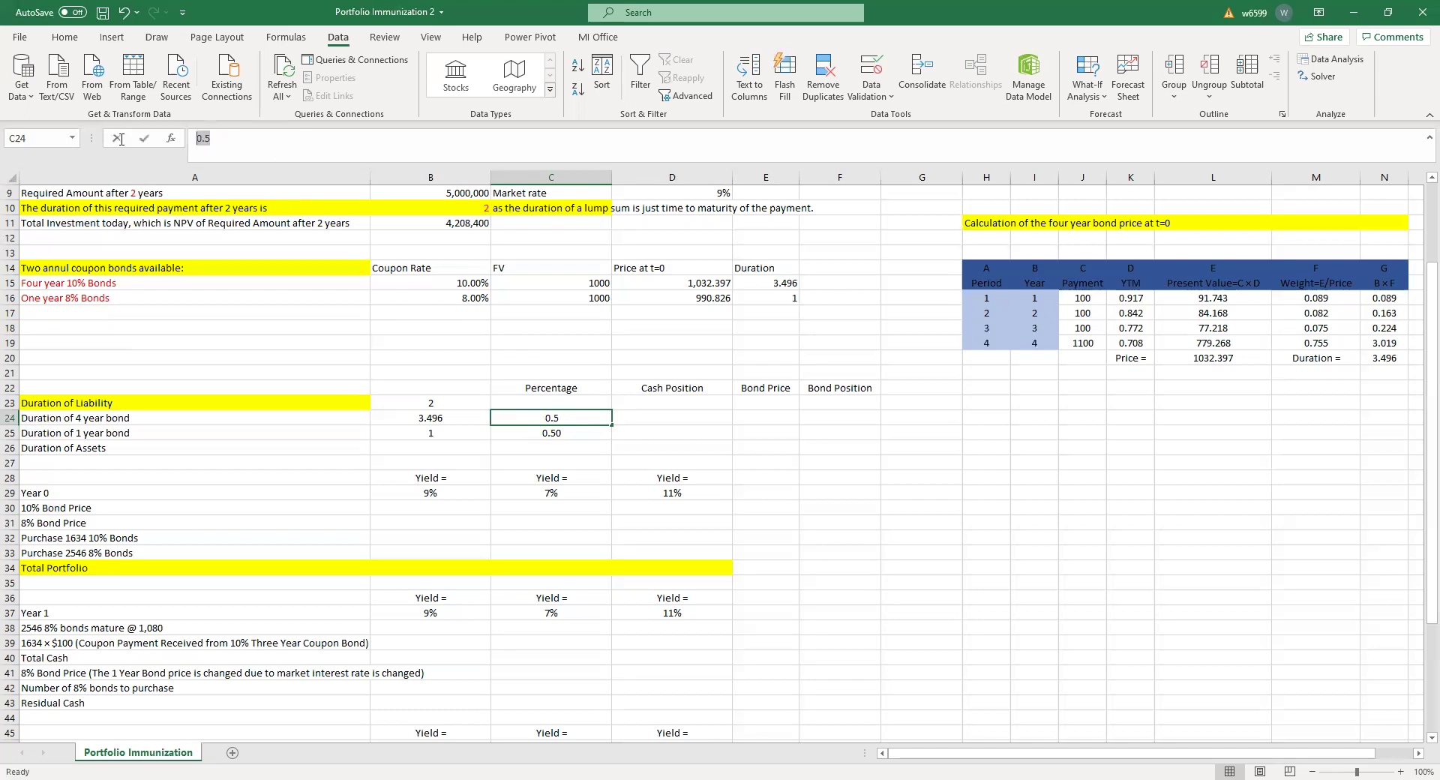
{"action": "type", "text": "0.1"}
{"action": "key", "text": "Return"}
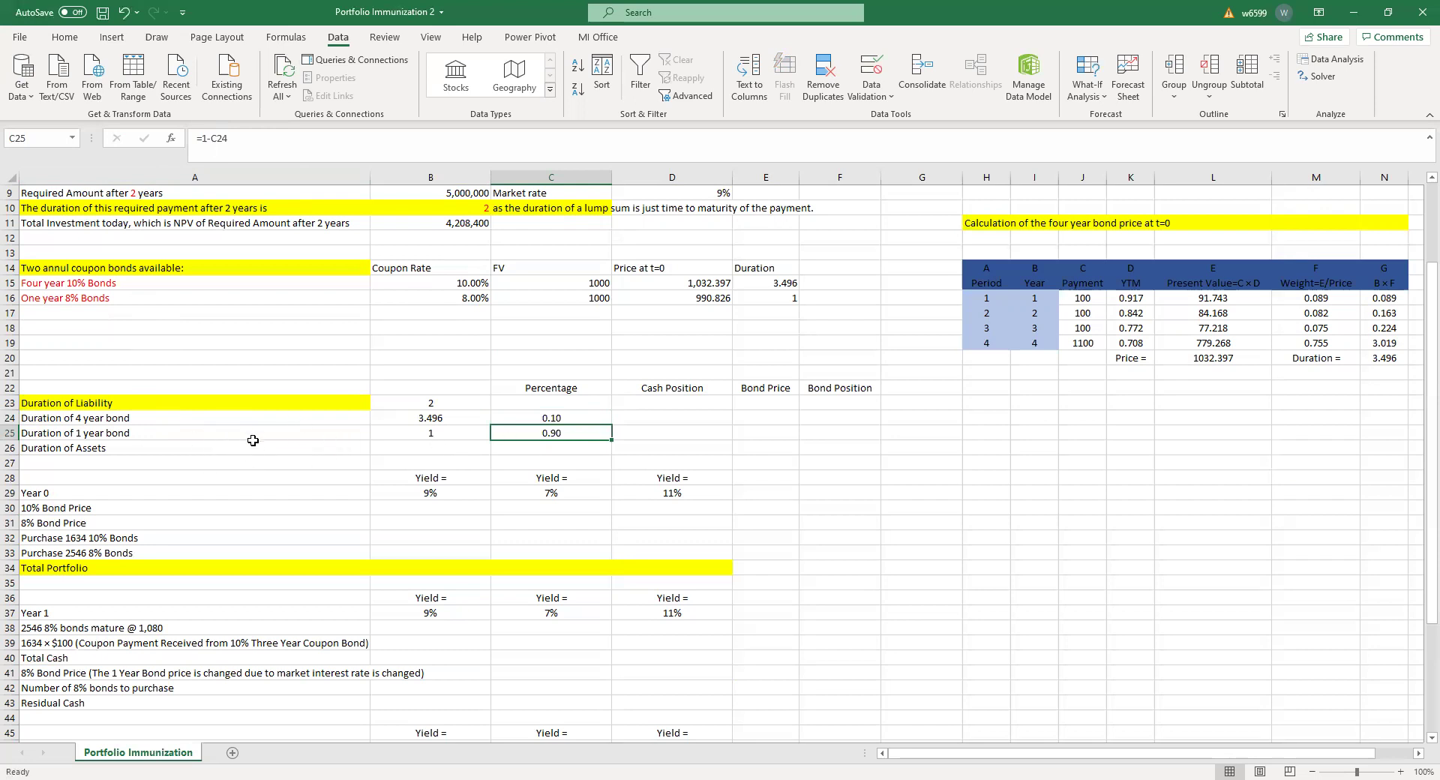
{"action": "left_click", "coordinate": [396, 448]}
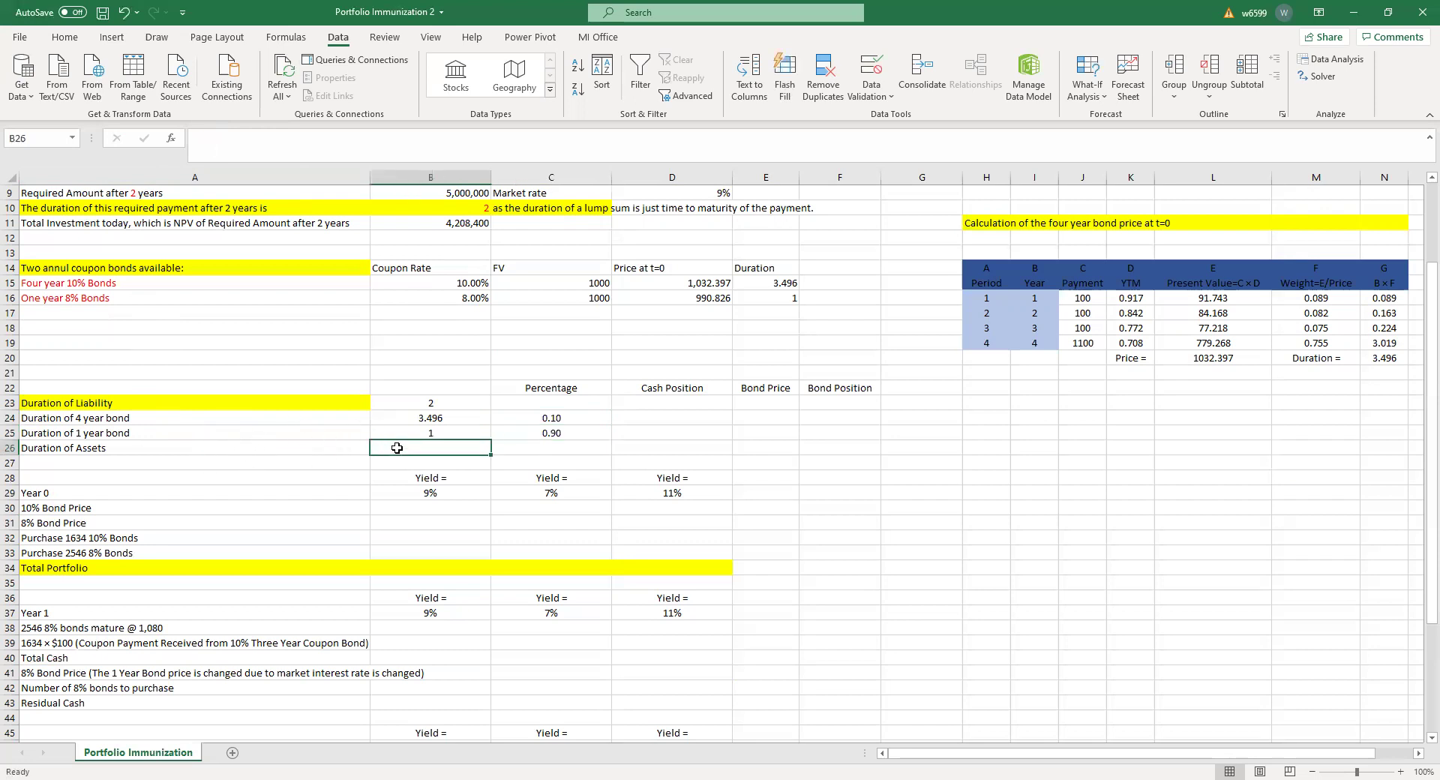
Enter =B24*C24+B25*C25 in B26, giving a duration of assets of 1.25
{"action": "type", "text": "="}
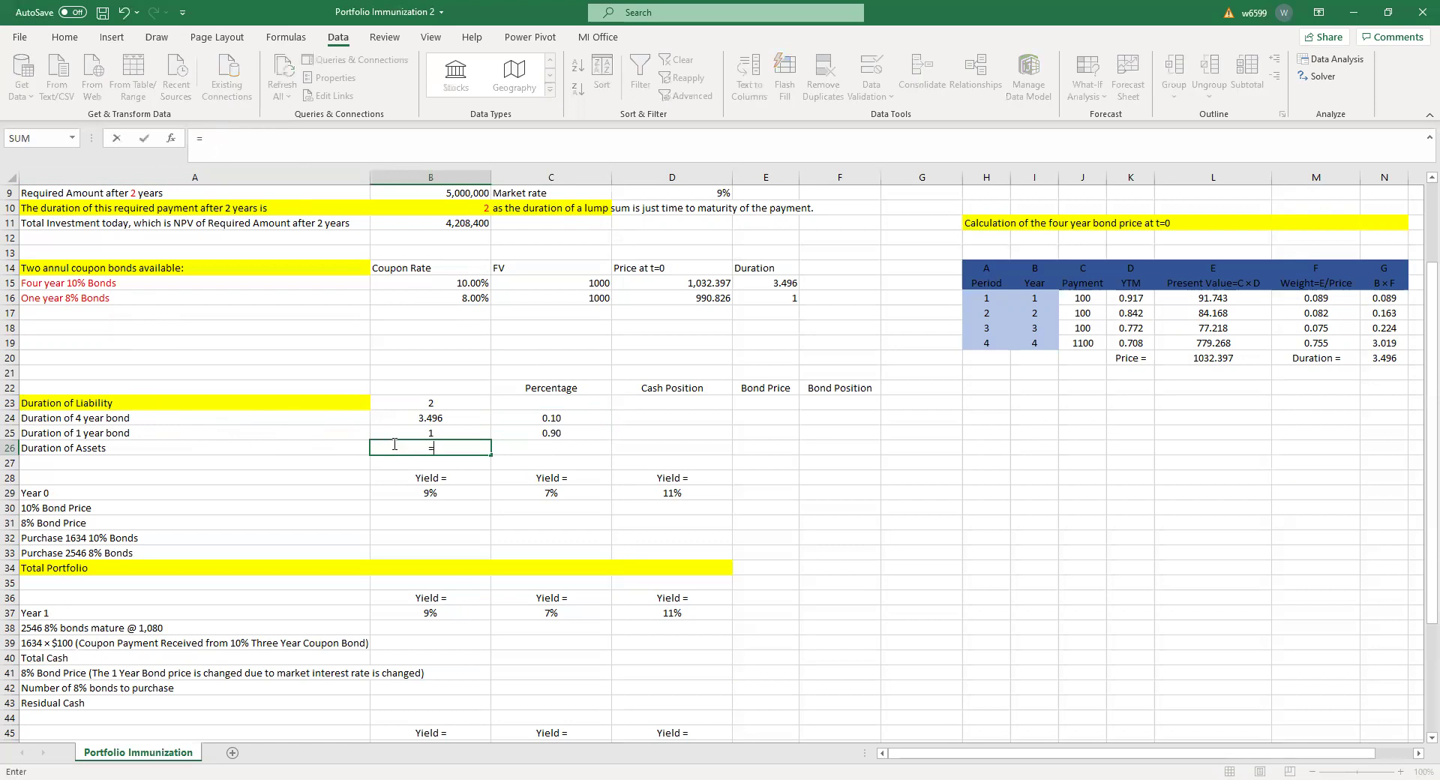
{"action": "left_click", "coordinate": [421, 418]}
{"action": "type", "text": "*"}
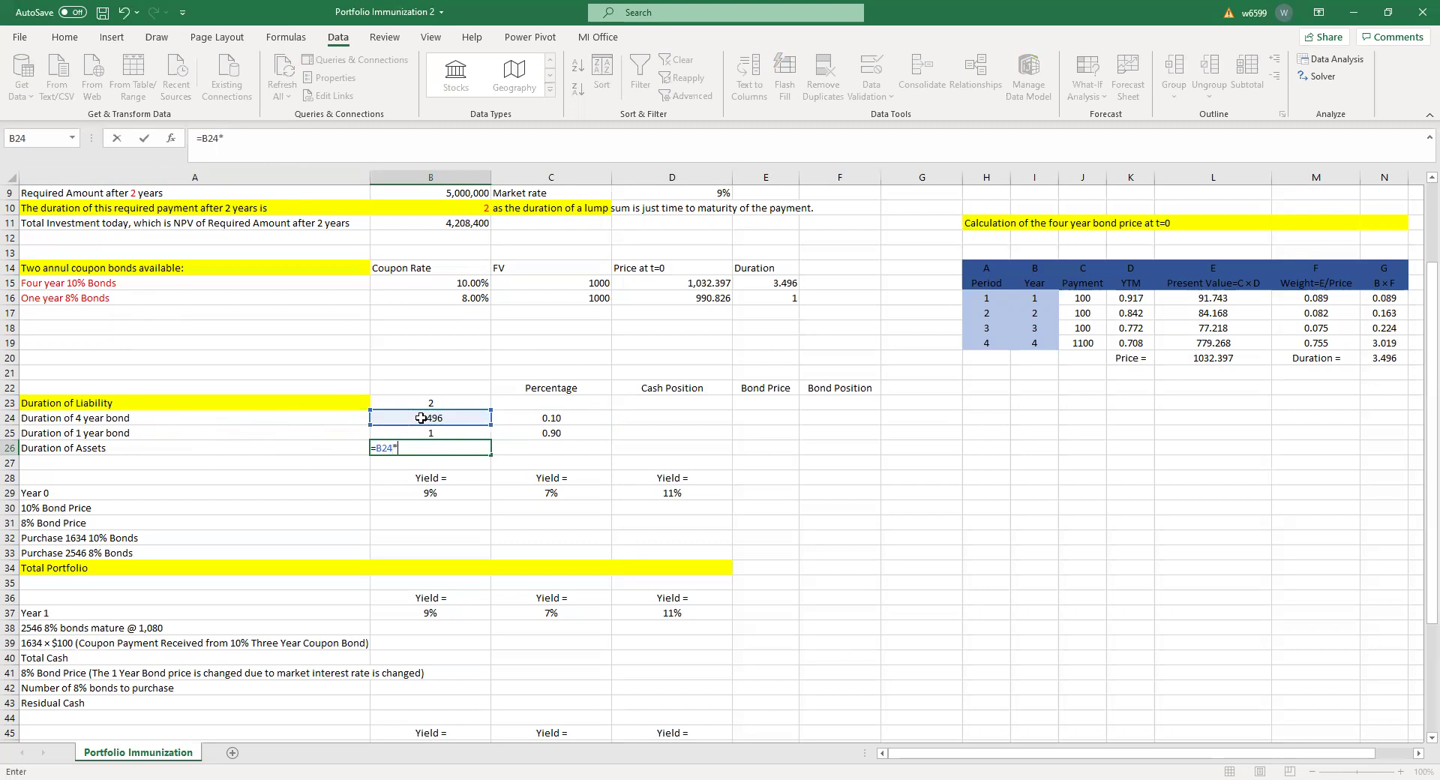
{"action": "left_click", "coordinate": [523, 420]}
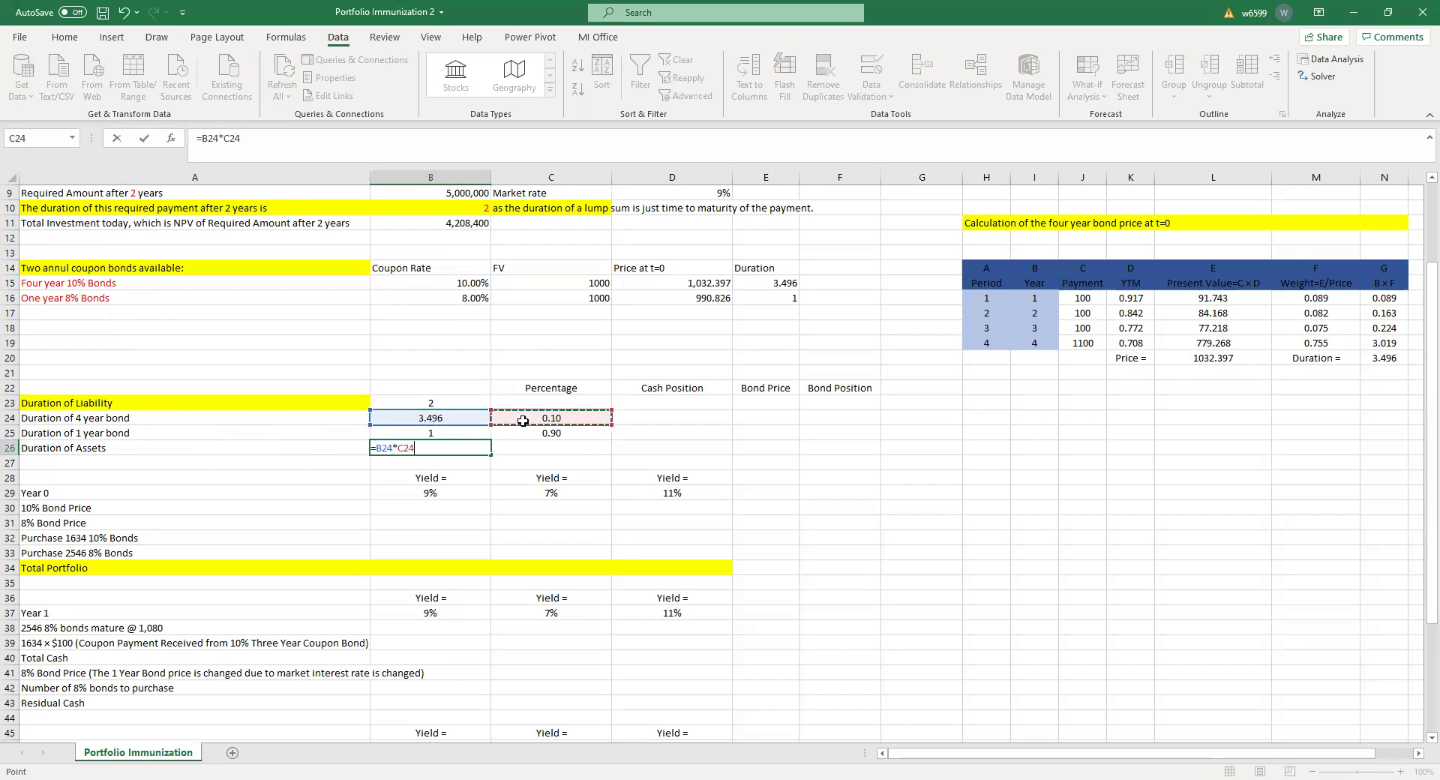
{"action": "type", "text": "+"}
{"action": "left_click", "coordinate": [464, 436]}
{"action": "type", "text": "*"}
{"action": "left_click", "coordinate": [533, 430]}
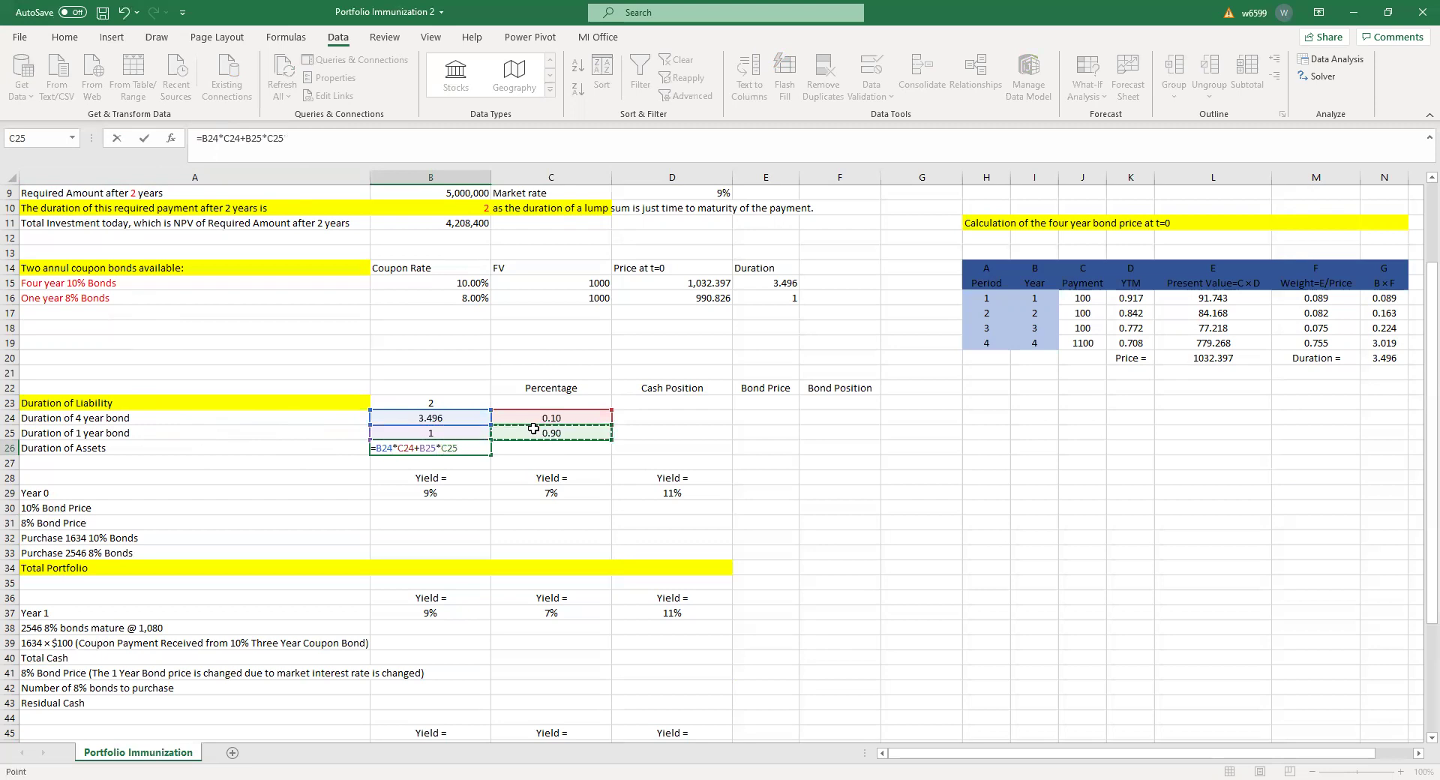
{"action": "key", "text": "Return"}
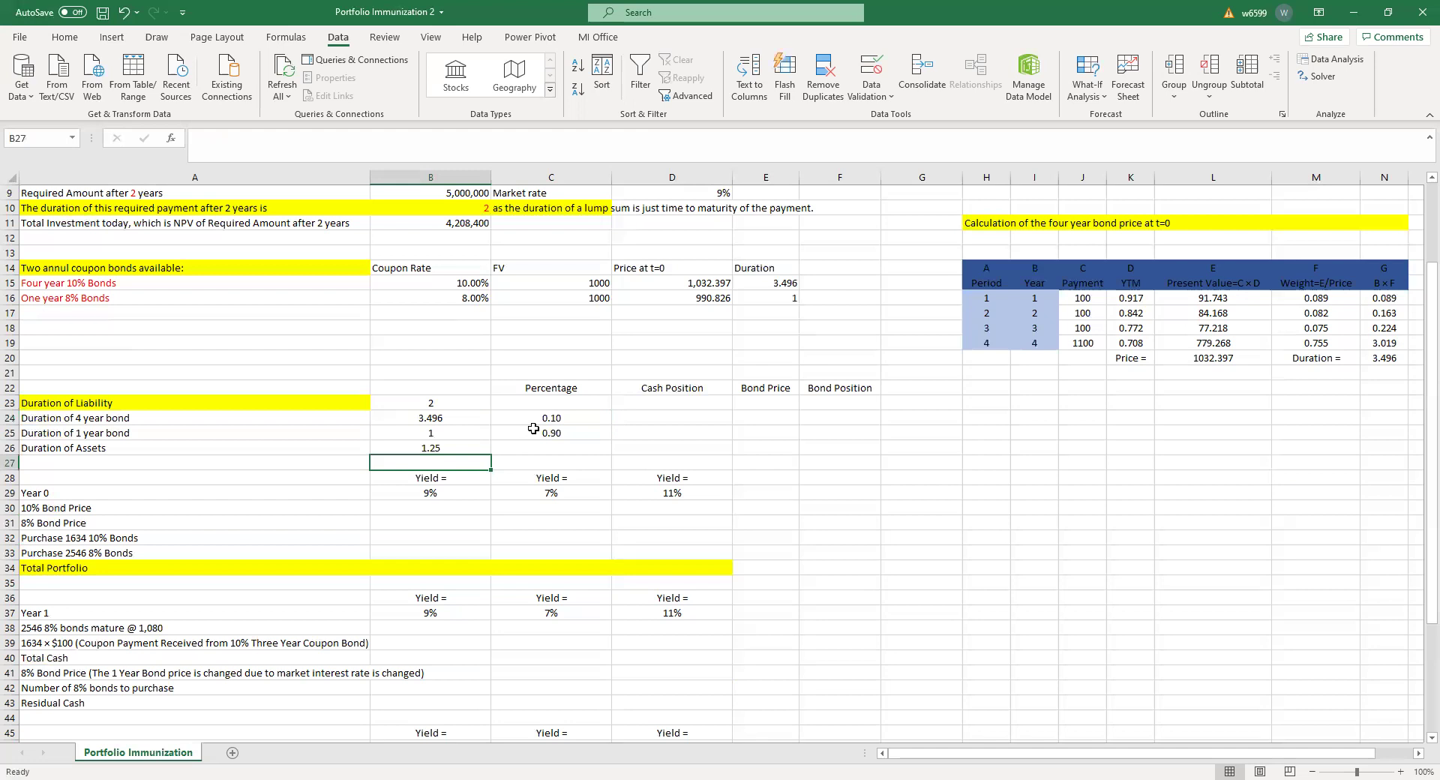
Open Solver to drive B26 to a value of 2 by changing C24
{"action": "left_click", "coordinate": [429, 449]}
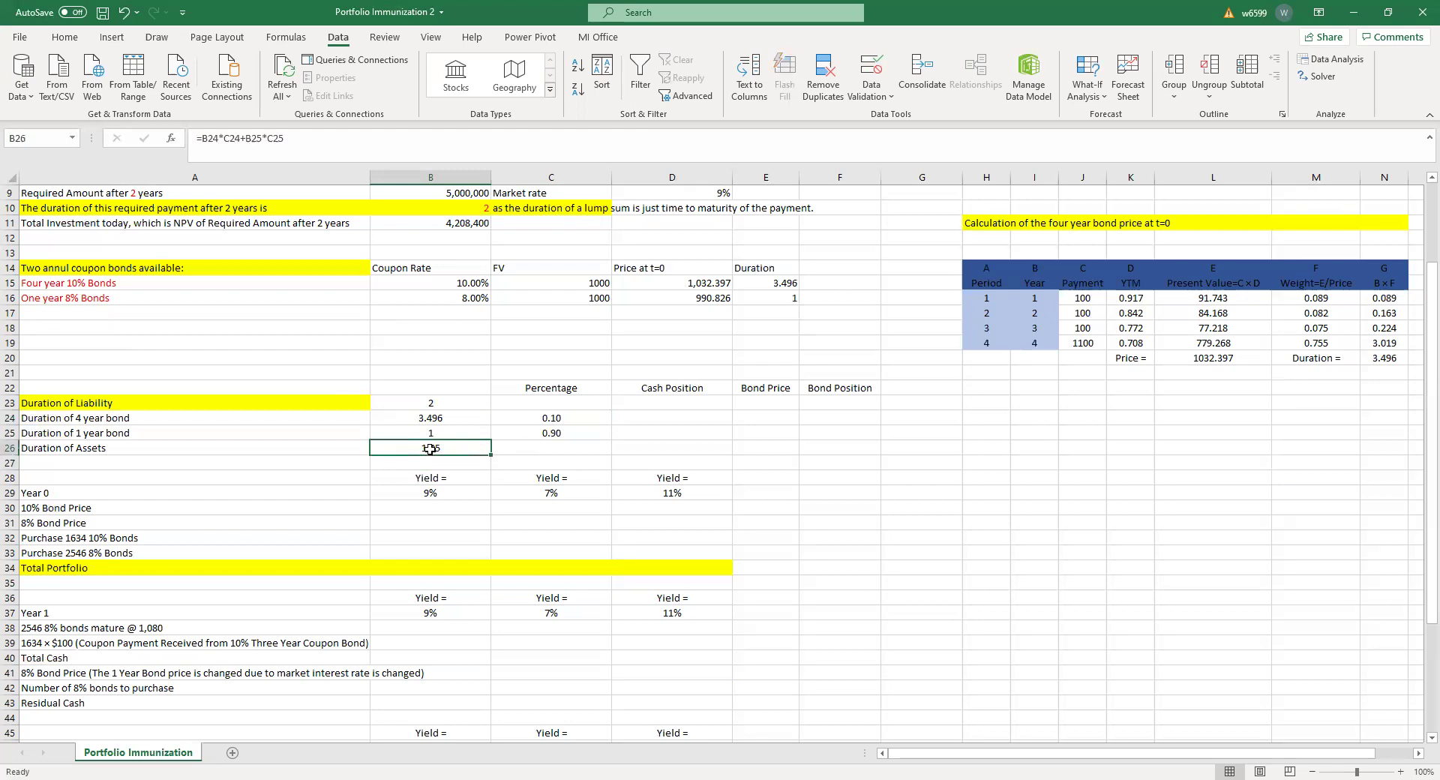
{"action": "left_click", "coordinate": [413, 404]}
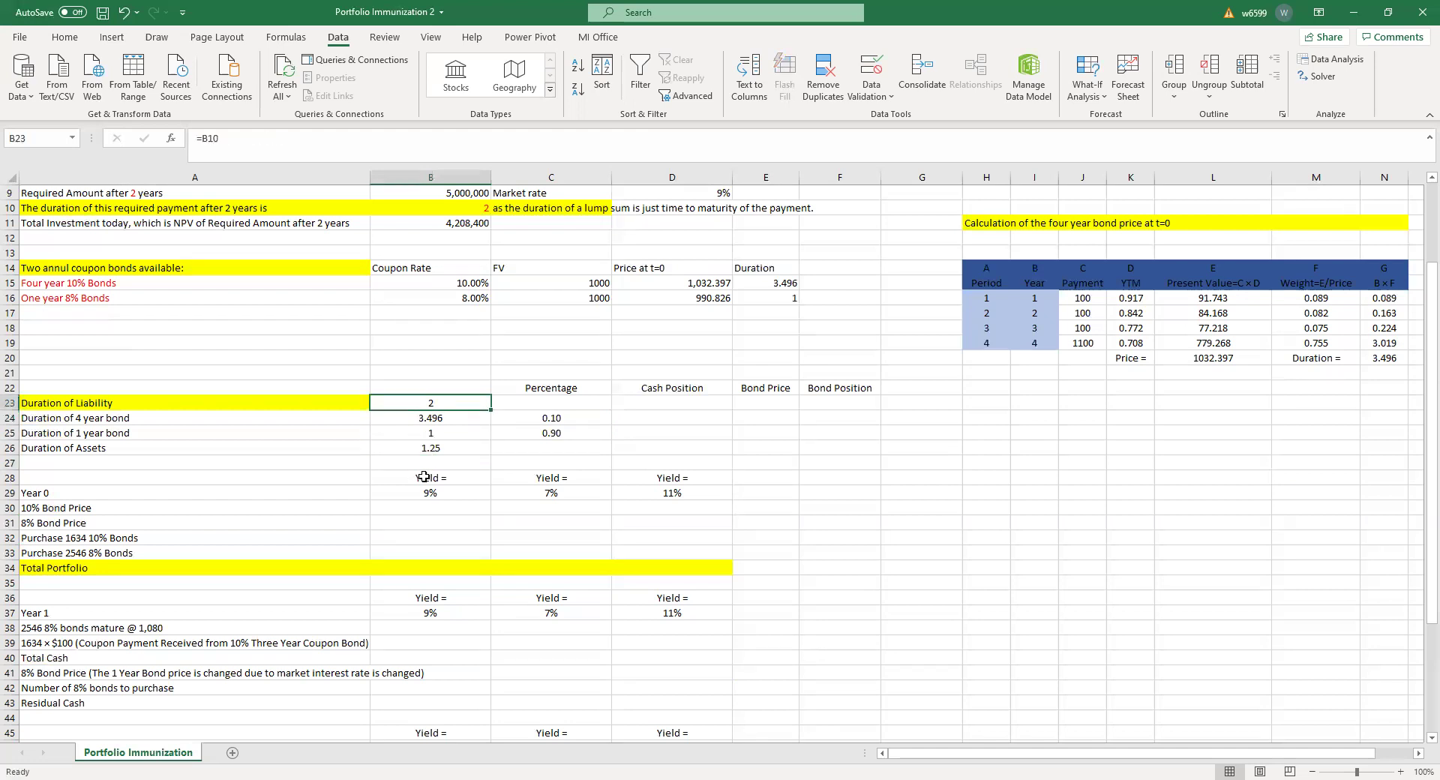
{"action": "left_click", "coordinate": [421, 447]}
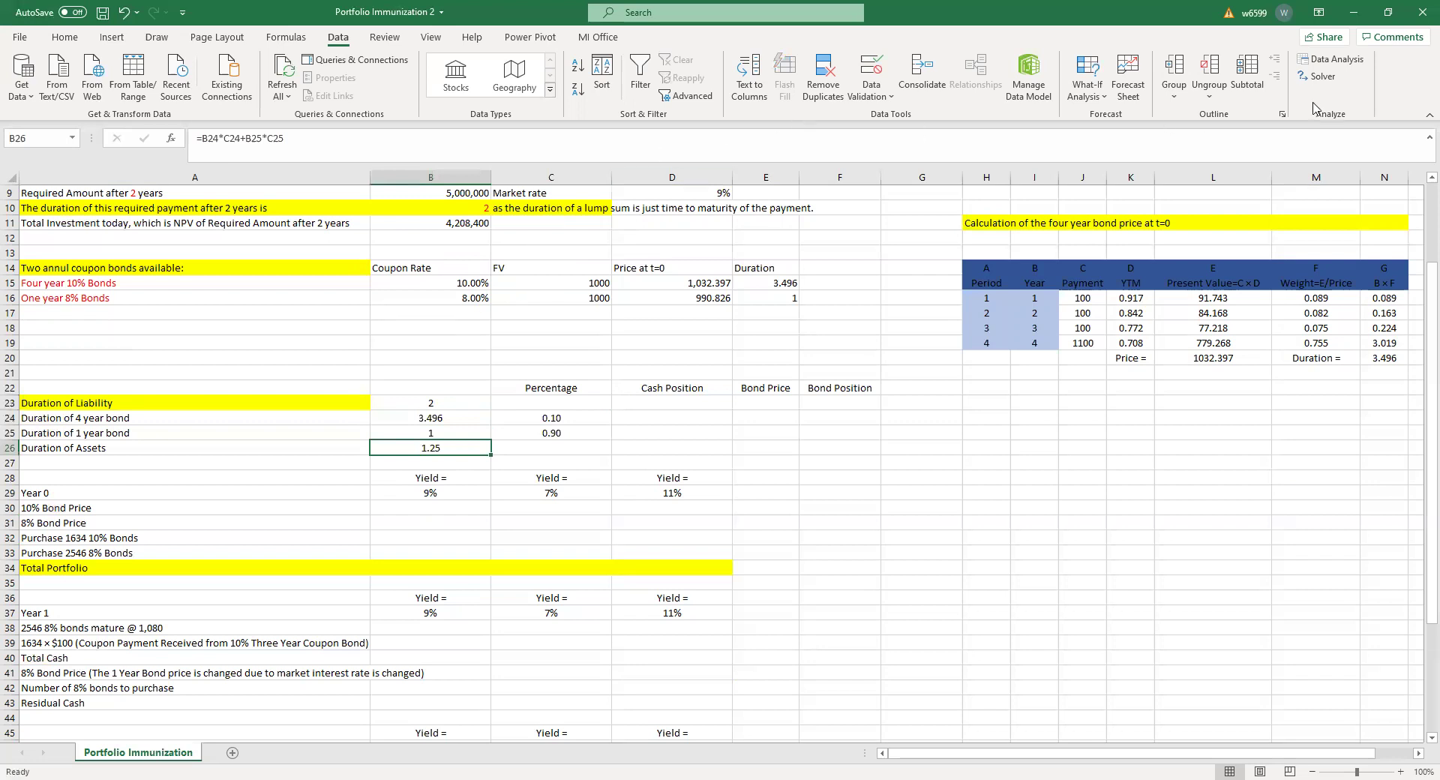
{"action": "left_click", "coordinate": [1318, 76]}
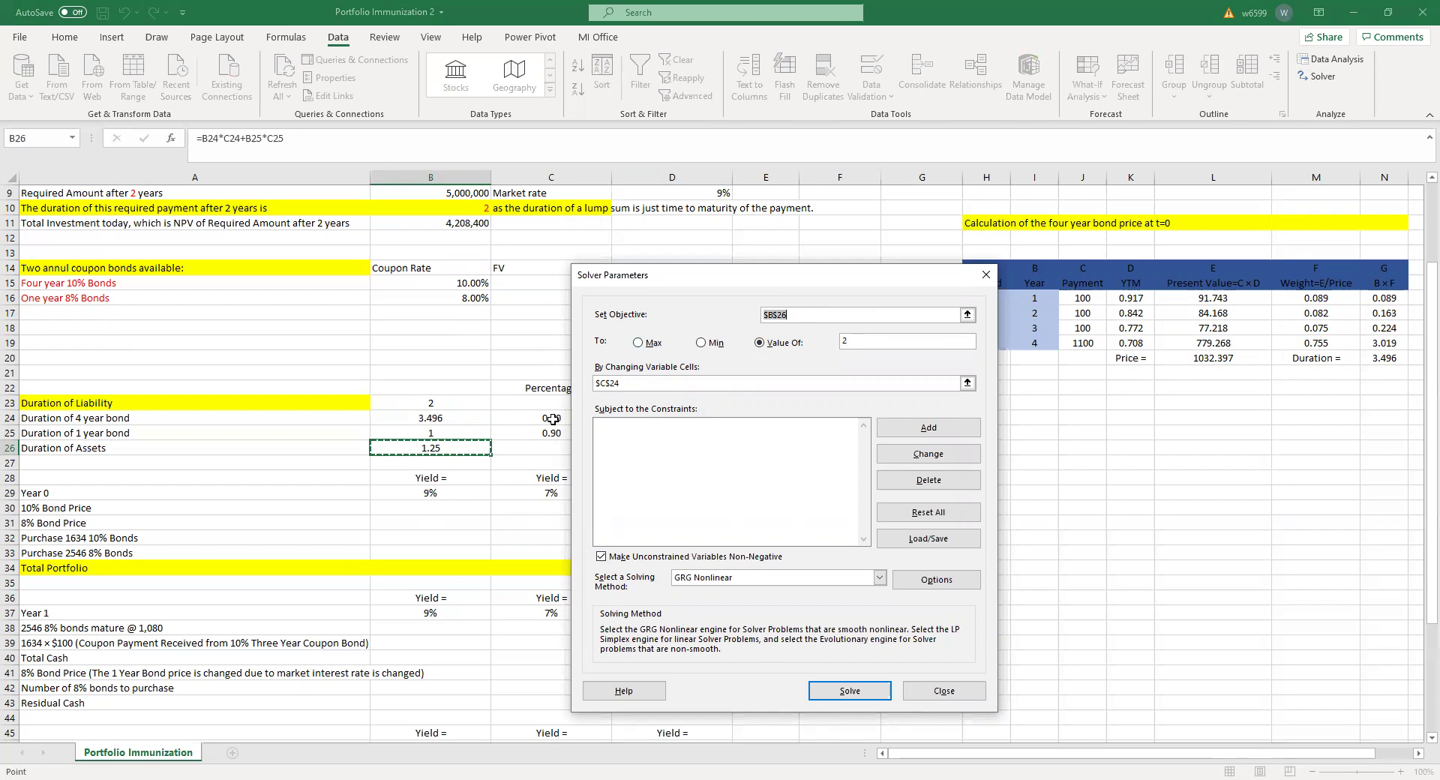
Run Solver and keep its 0.40 four-year / 0.60 one-year bond mix for duration 2.00
{"action": "left_click", "coordinate": [826, 699]}
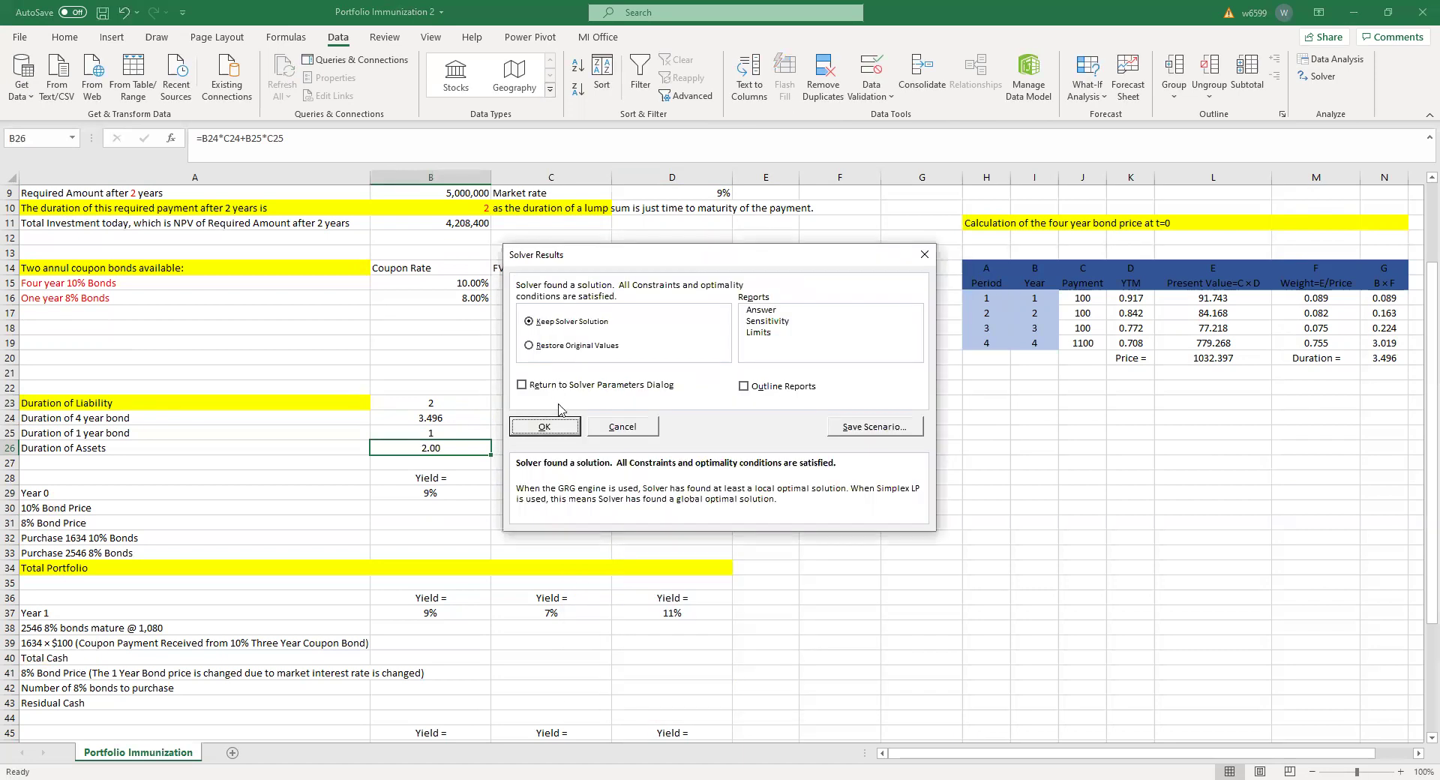
{"action": "left_click", "coordinate": [564, 430]}
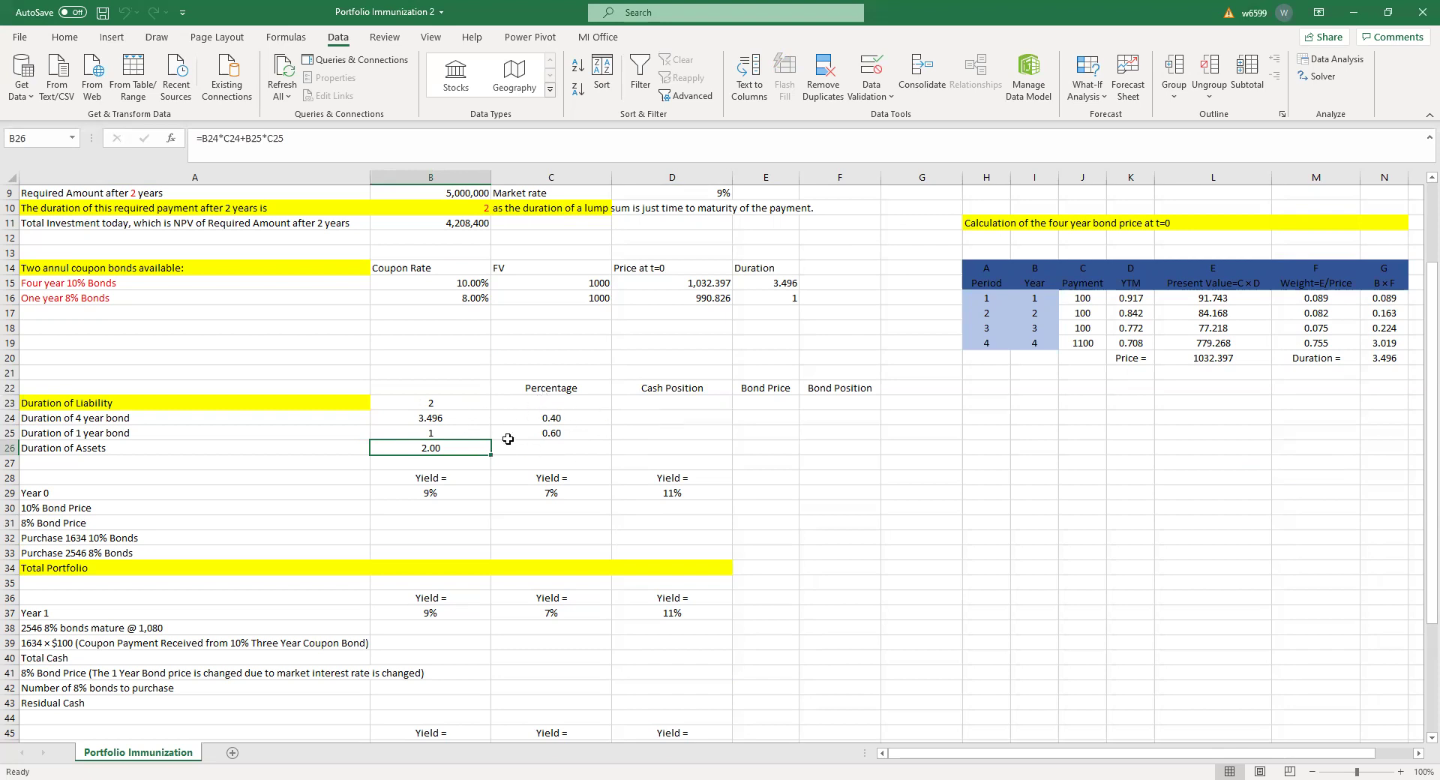
Compute the cash positions in D24:D25 as =$B$11*C24, giving 1,686,356 and 2,522,044
{"action": "left_click", "coordinate": [672, 413]}
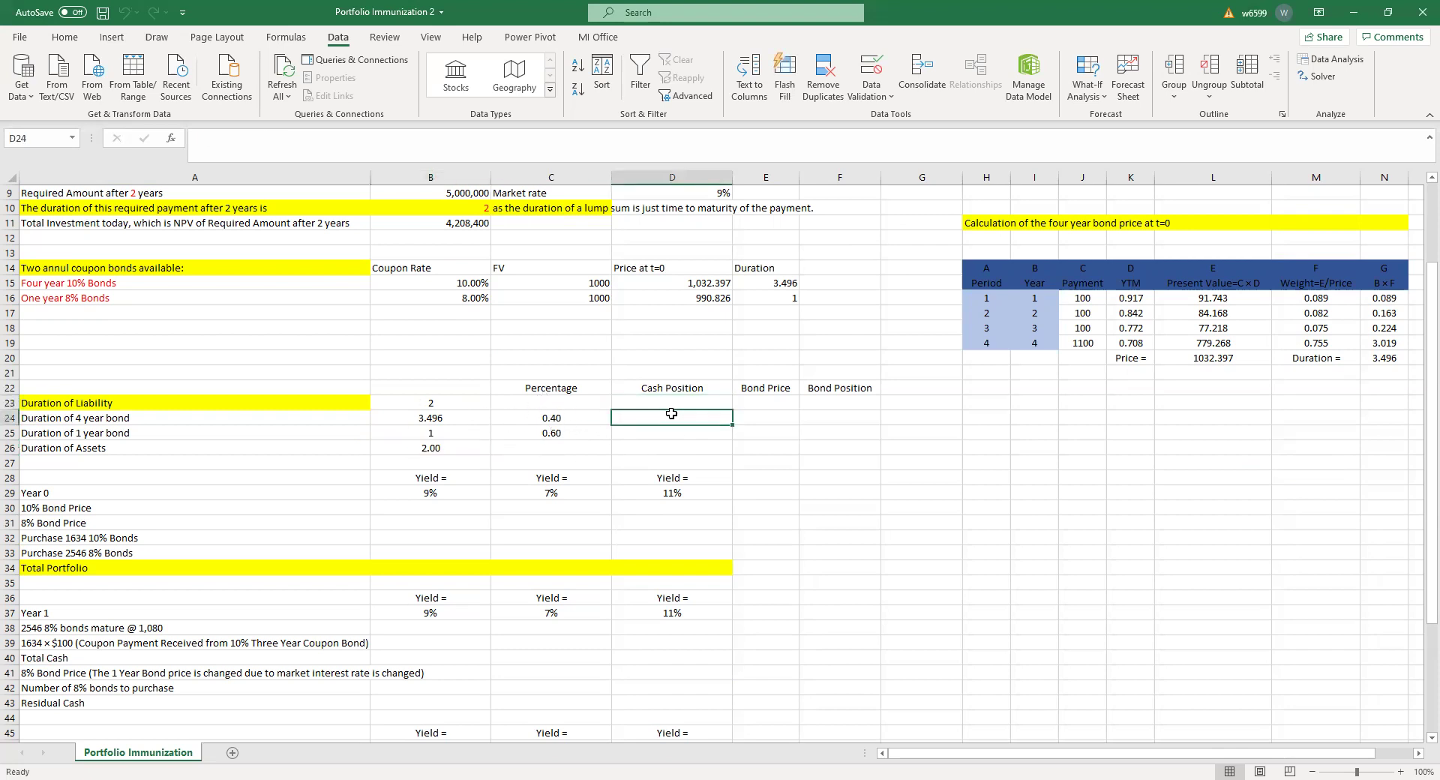
{"action": "type", "text": "="}
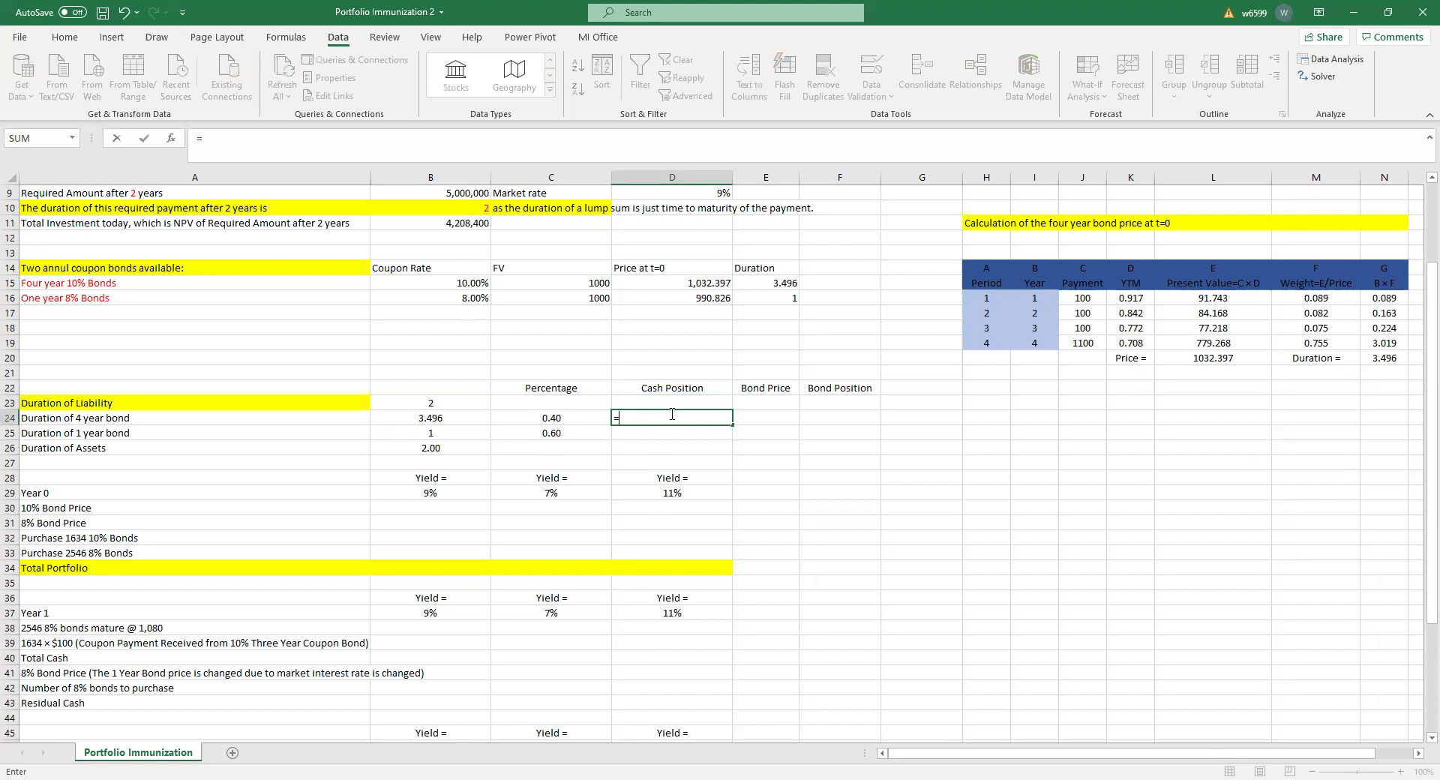
{"action": "left_click", "coordinate": [463, 226]}
{"action": "type", "text": "*"}
{"action": "left_click", "coordinate": [520, 414]}
{"action": "key", "text": "Return"}
{"action": "left_click", "coordinate": [691, 418]}
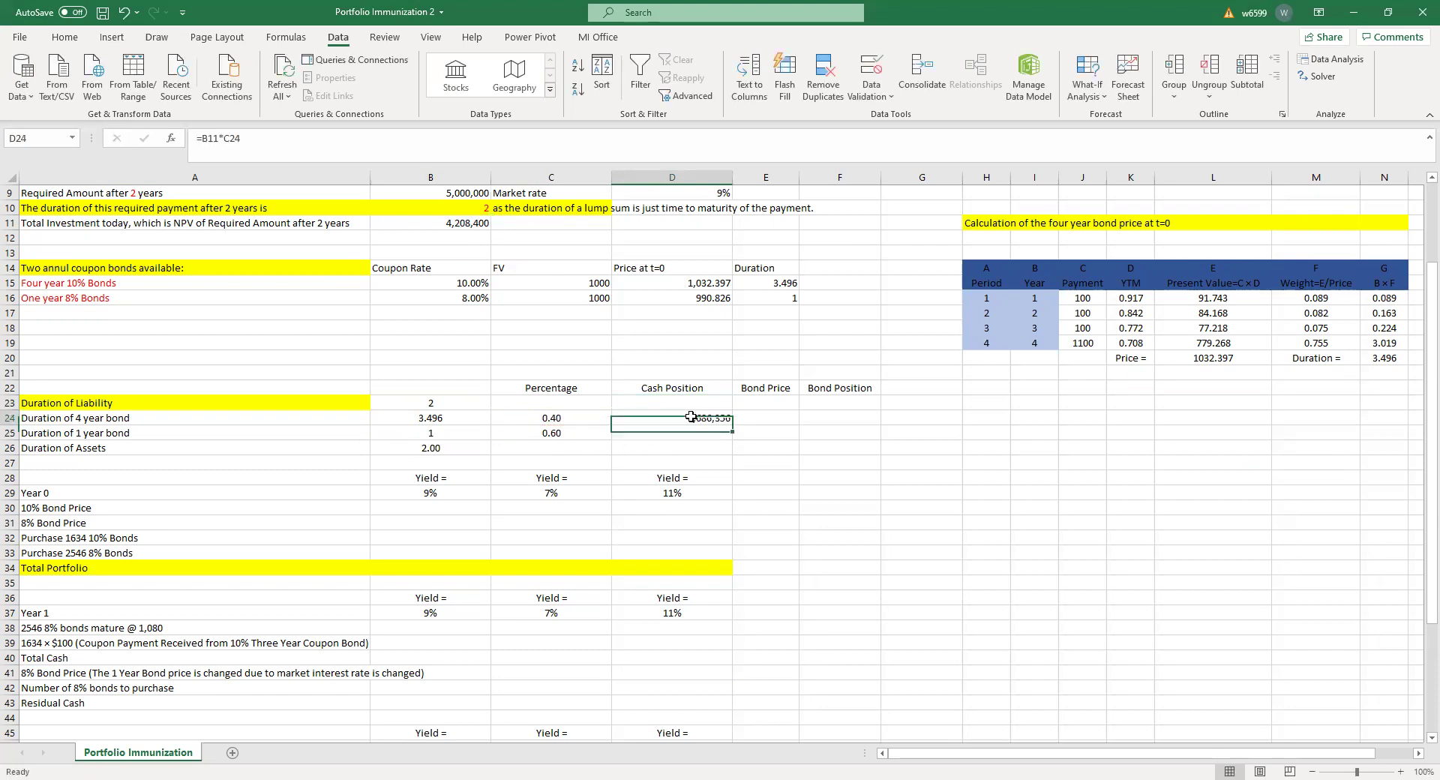
{"action": "left_click_drag", "start_coordinate": [204, 140], "coordinate": [218, 139]}
{"action": "key", "text": "F4"}
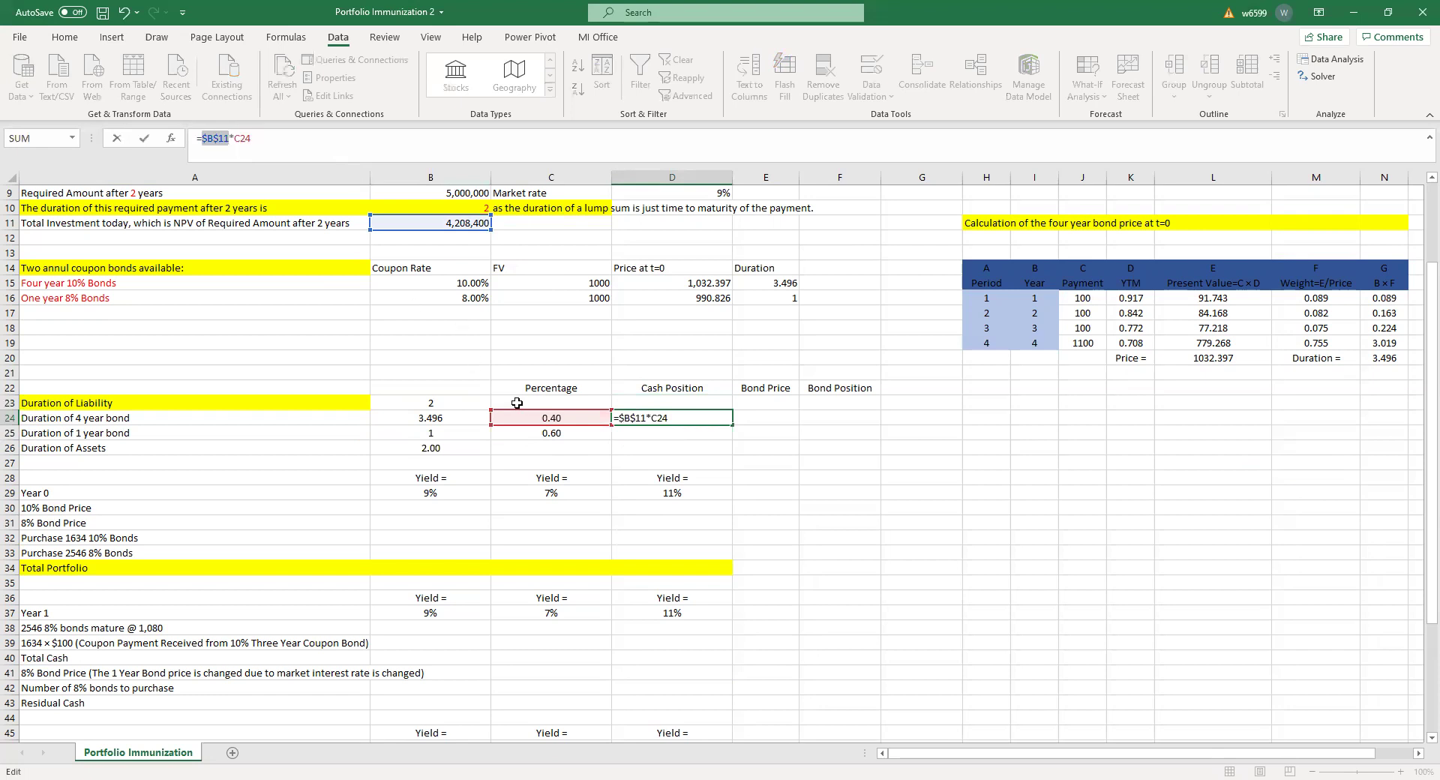
{"action": "key", "text": "ctrl+Return"}
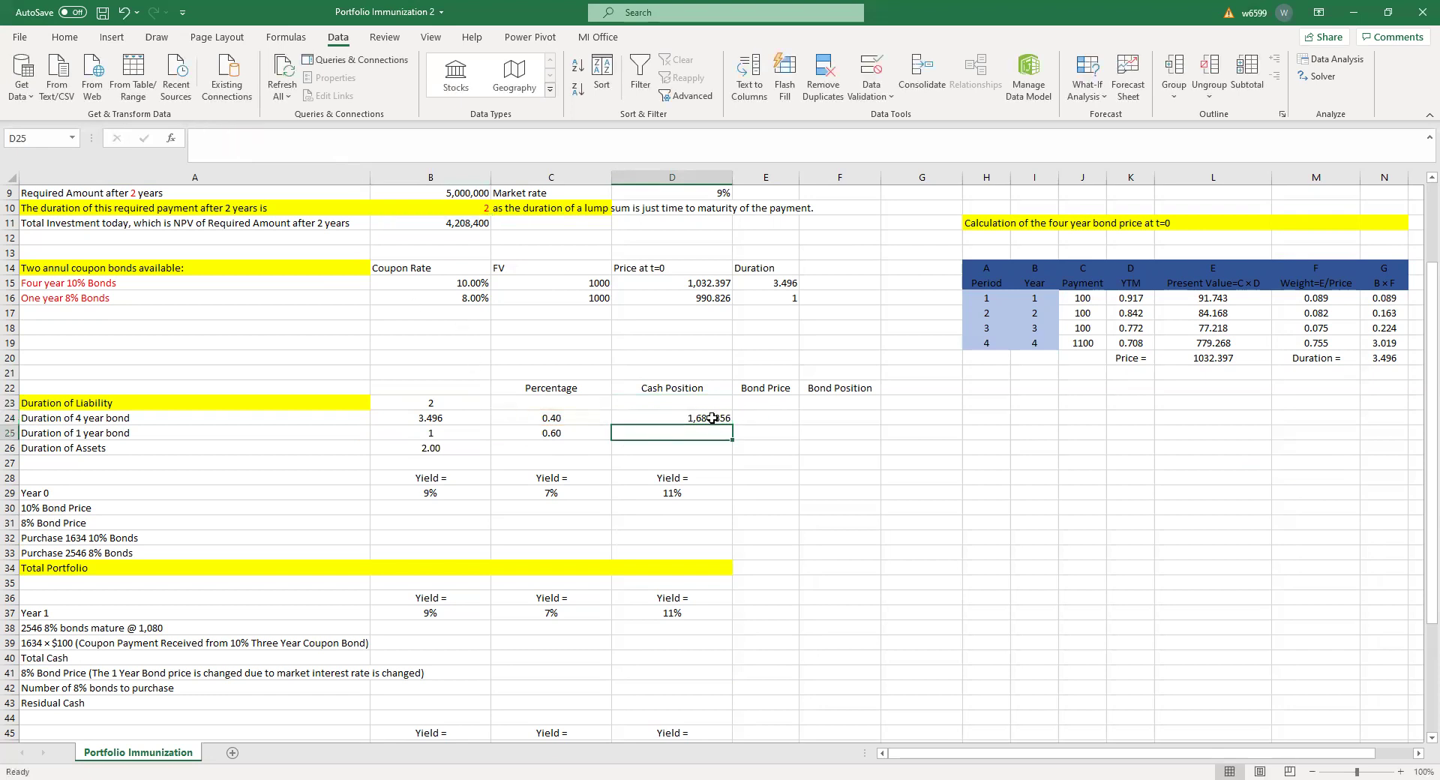
{"action": "left_click_drag", "start_coordinate": [734, 424], "coordinate": [732, 439]}
Link the bond prices in E24:E25 to D15, showing 1032.40 and 990.83
{"action": "left_click", "coordinate": [759, 418]}
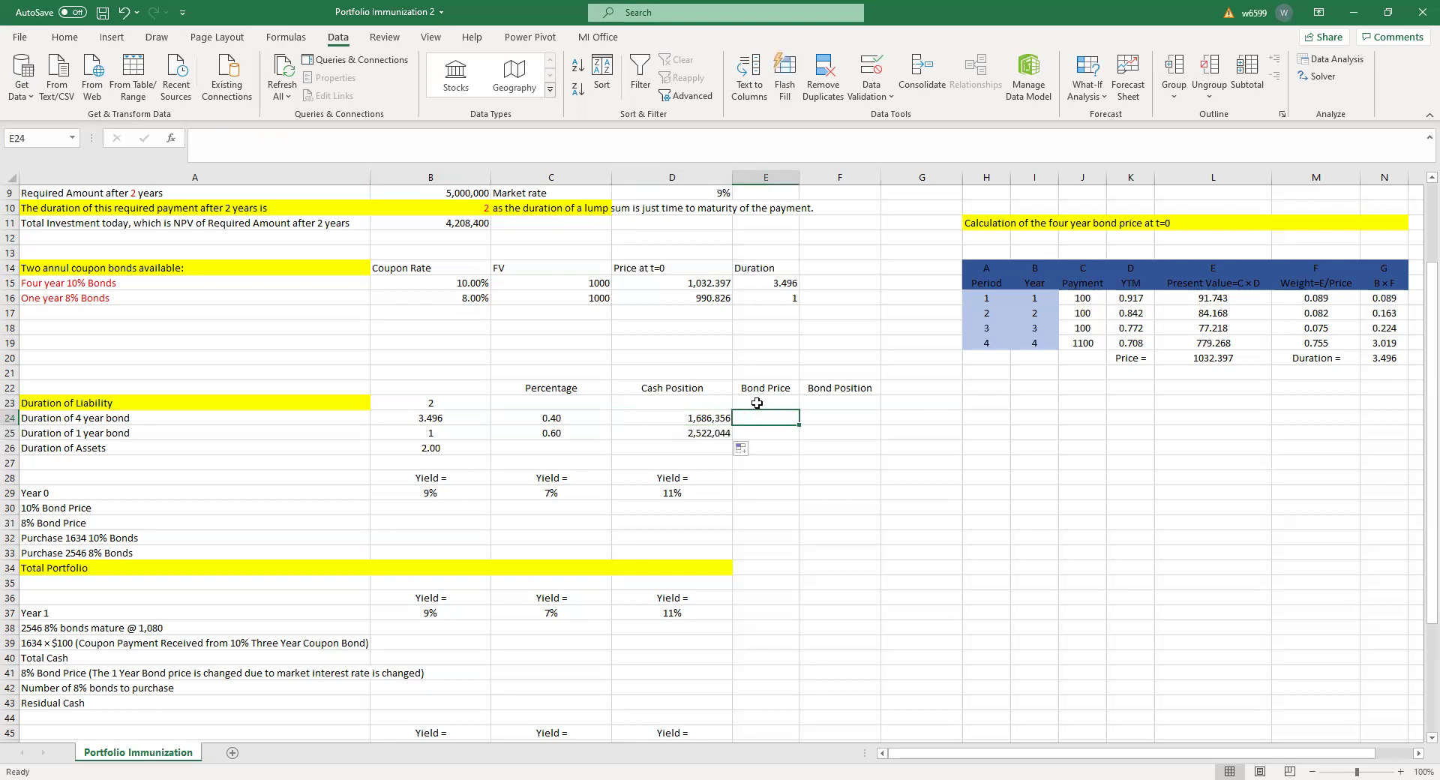
{"action": "type", "text": "="}
{"action": "left_click", "coordinate": [697, 283]}
{"action": "key", "text": "Return"}
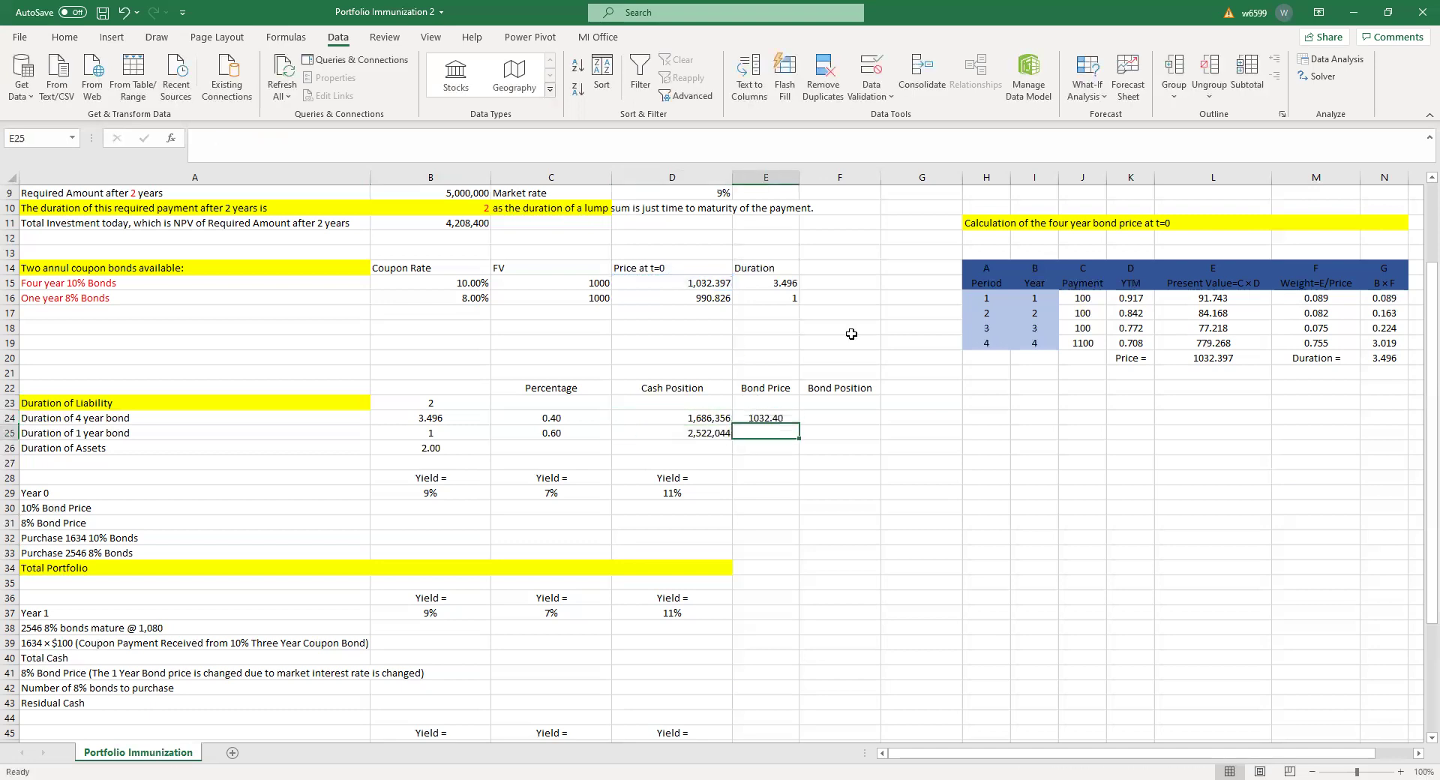
{"action": "left_click", "coordinate": [789, 420]}
{"action": "left_click_drag", "start_coordinate": [801, 425], "coordinate": [800, 441]}
Compute the four-year bond position in F24 as =D24/E24, giving 1633
{"action": "left_click", "coordinate": [813, 413]}
{"action": "type", "text": "="}
{"action": "key", "text": "Left"}
{"action": "key", "text": "Left"}
{"action": "type", "text": "/"}
{"action": "key", "text": "Left"}
{"action": "key", "text": "Left"}
{"action": "key", "text": "Right"}
{"action": "key", "text": "Return"}
{"action": "left_click", "coordinate": [813, 413]}
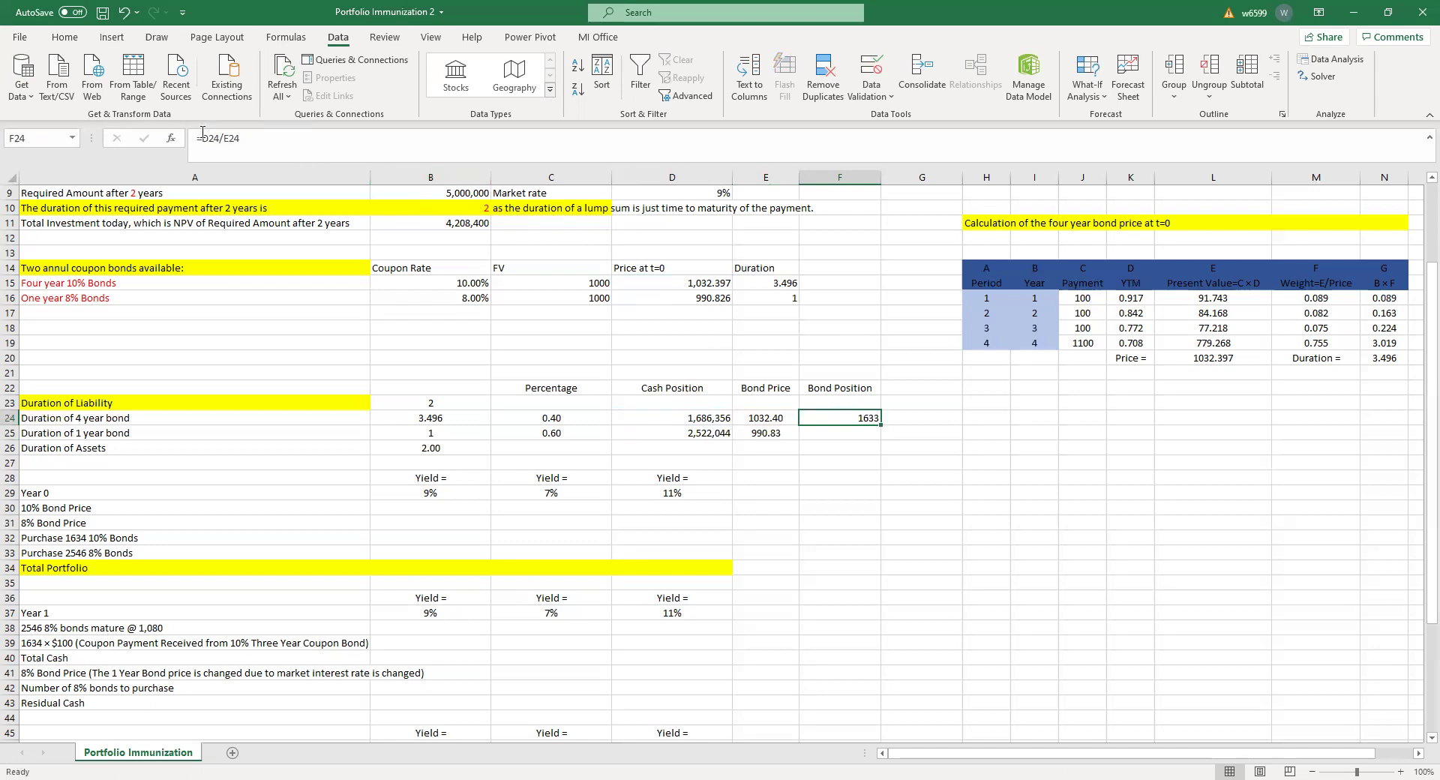
Change F24 to =ROUNDUP(D24/E24,0) so the bond position rounds up to 1634
{"action": "left_click", "coordinate": [202, 136]}
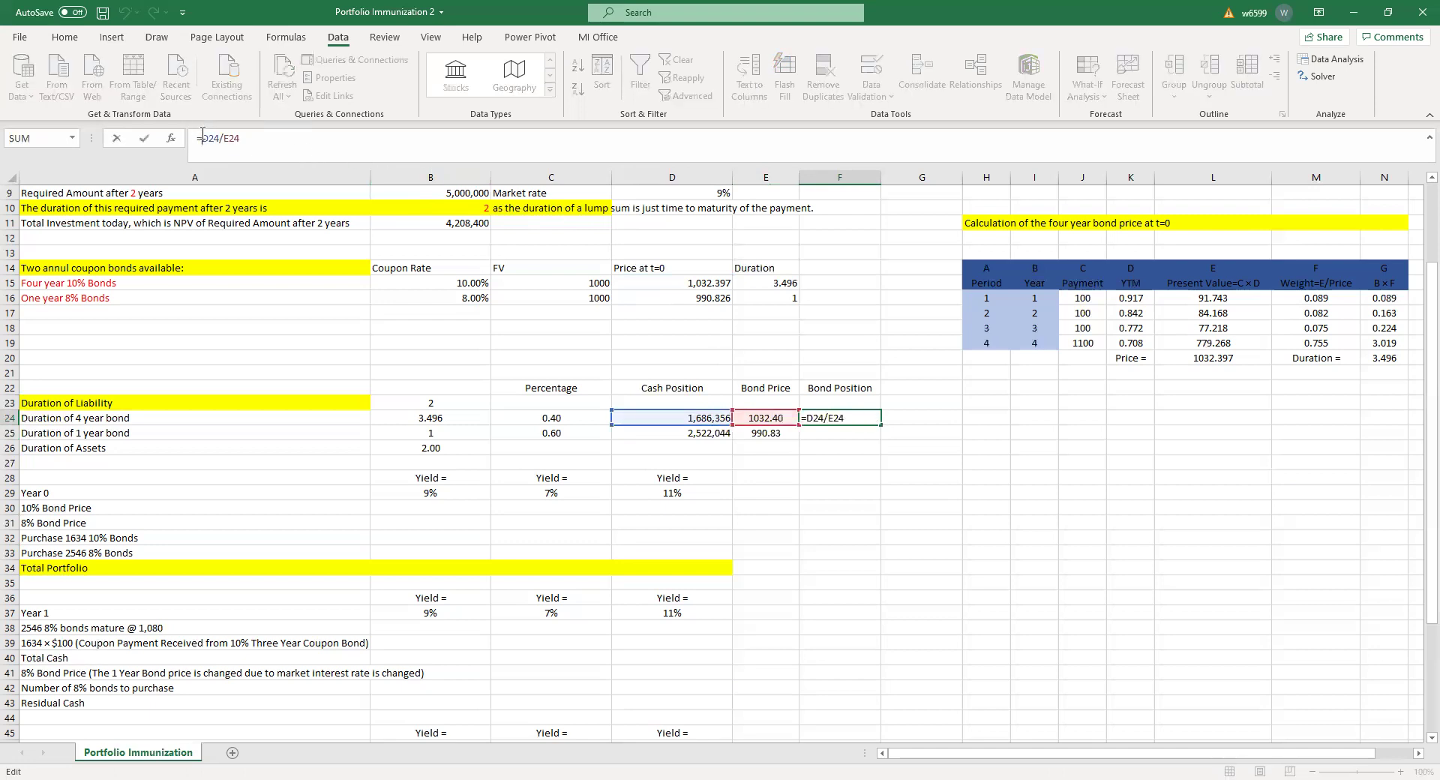
{"action": "type", "text": "ROUNDUP("}
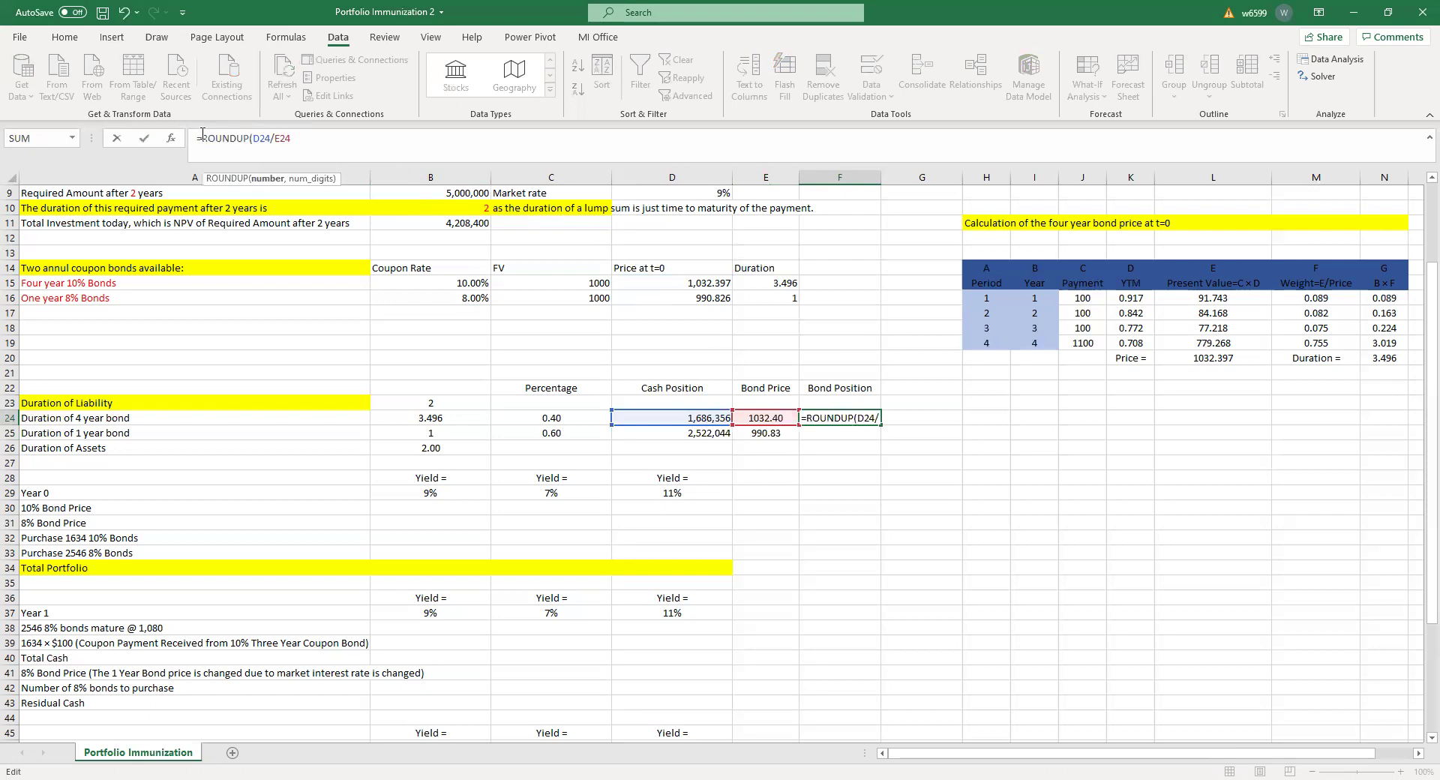
{"action": "left_click", "coordinate": [327, 139]}
{"action": "type", "text": ")"}
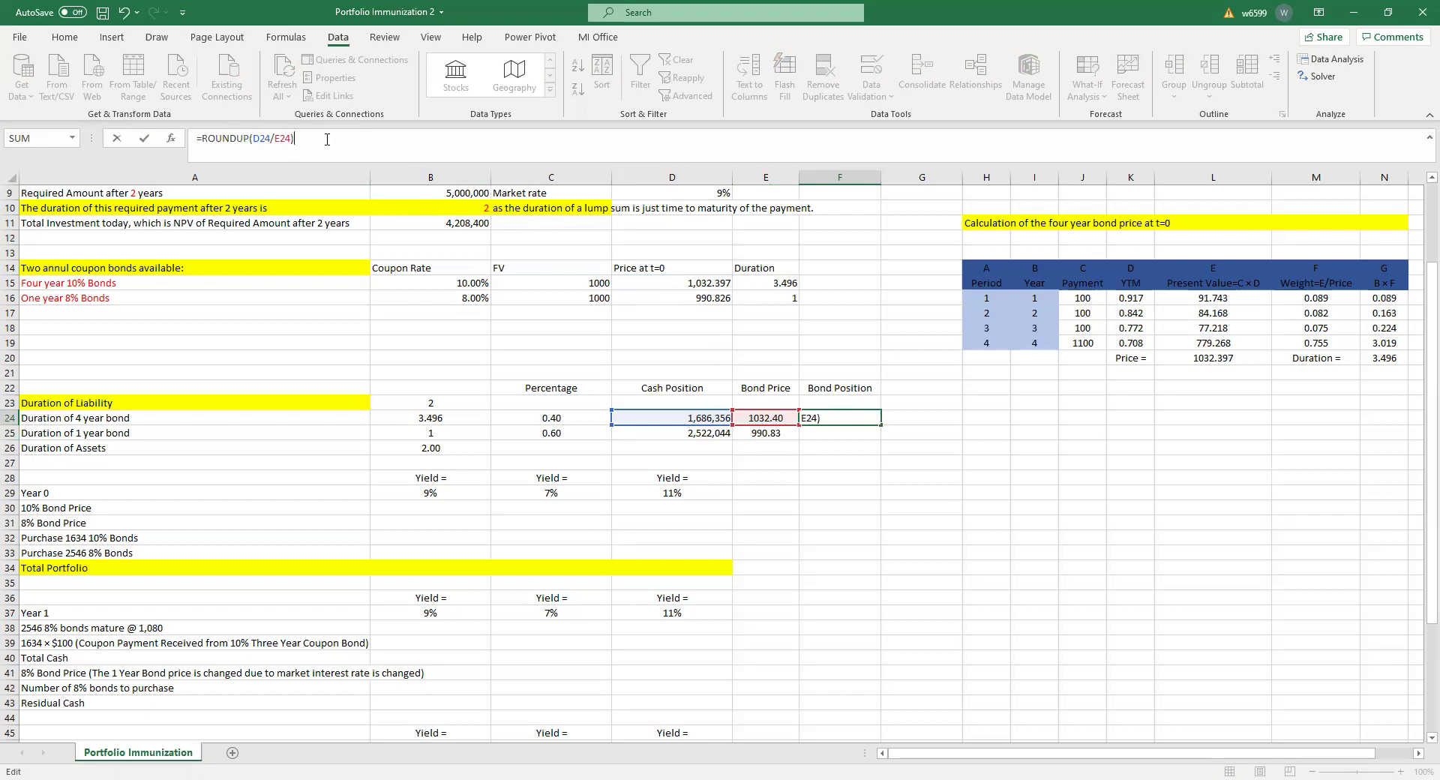
{"action": "key", "text": "Return"}
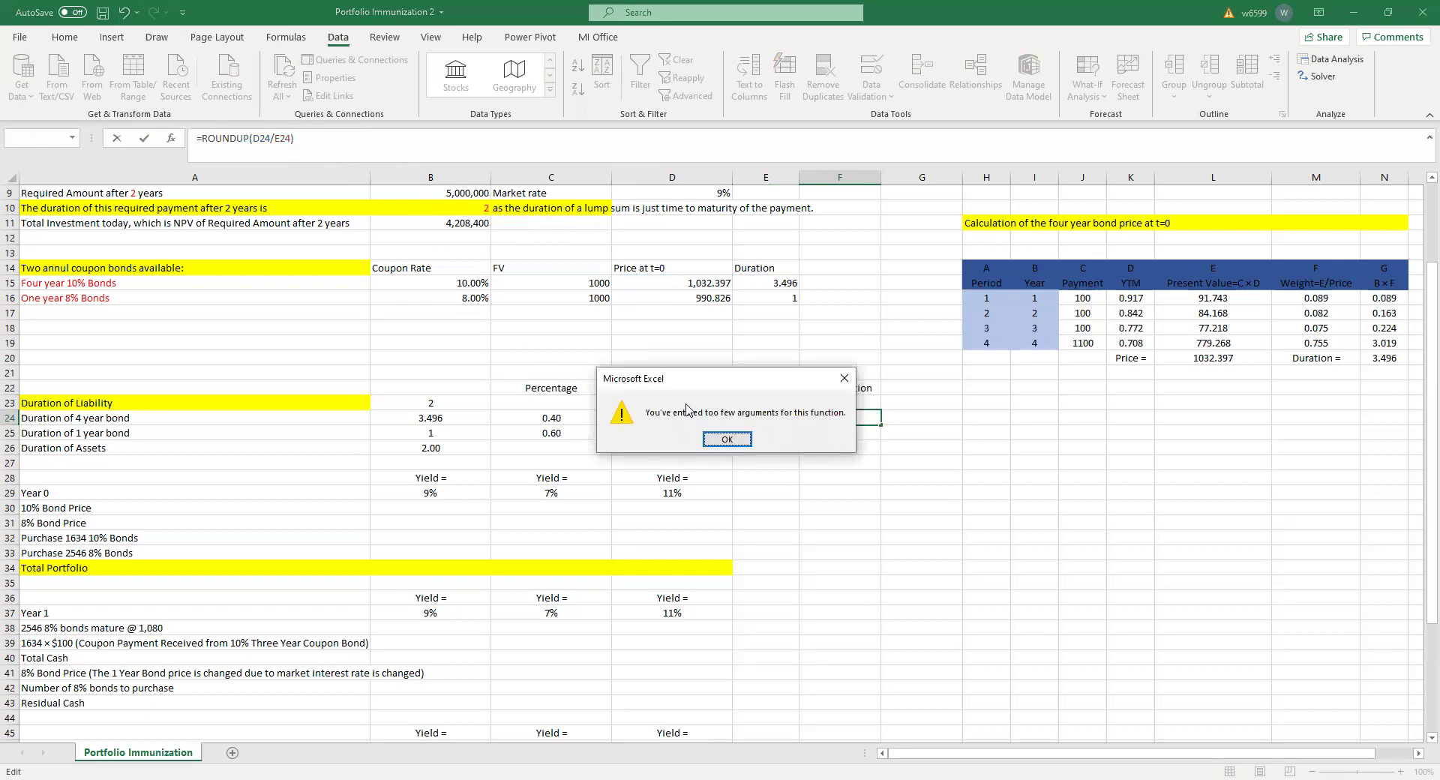
{"action": "key", "text": "Return"}
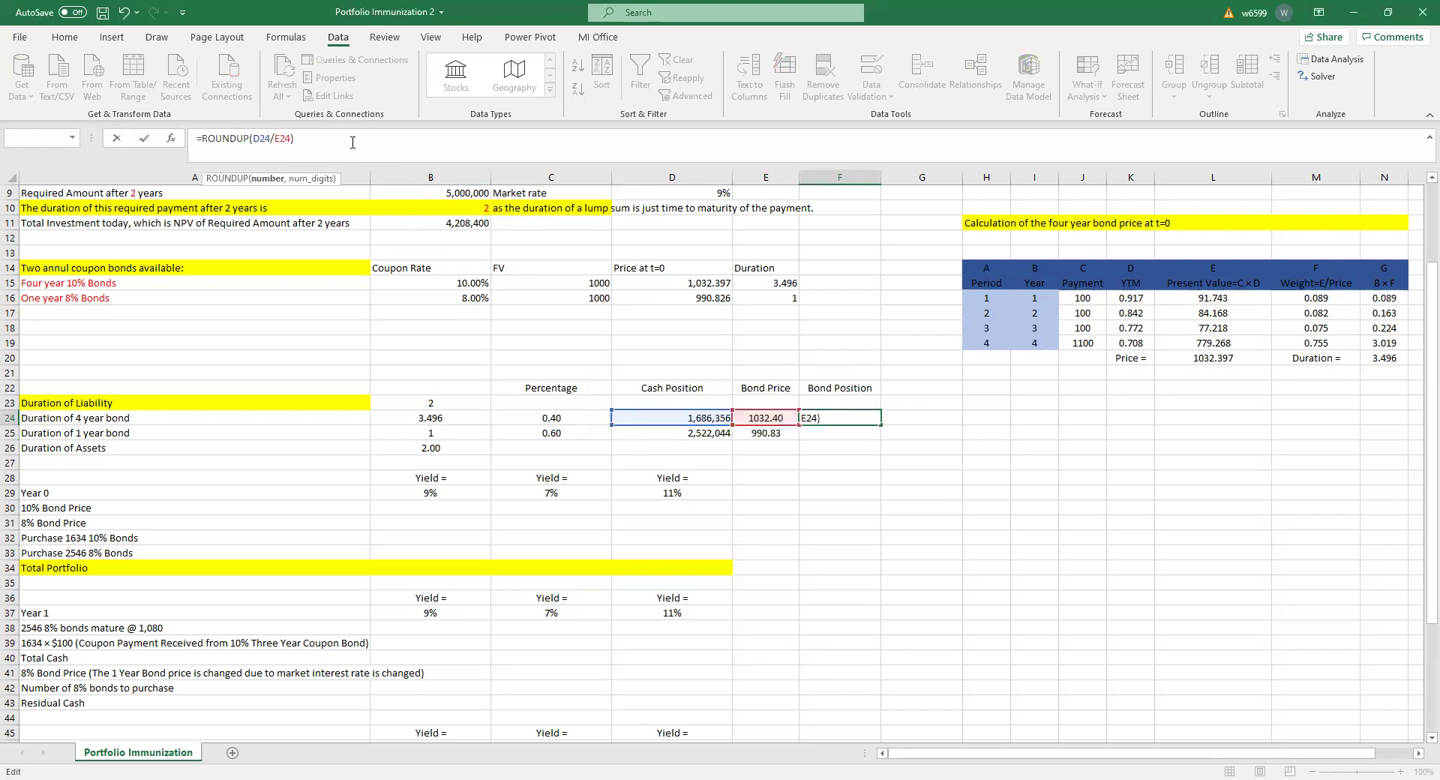
{"action": "key", "text": "BackSpace"}
{"action": "type", "text": ",0)"}
{"action": "key", "text": "Return"}
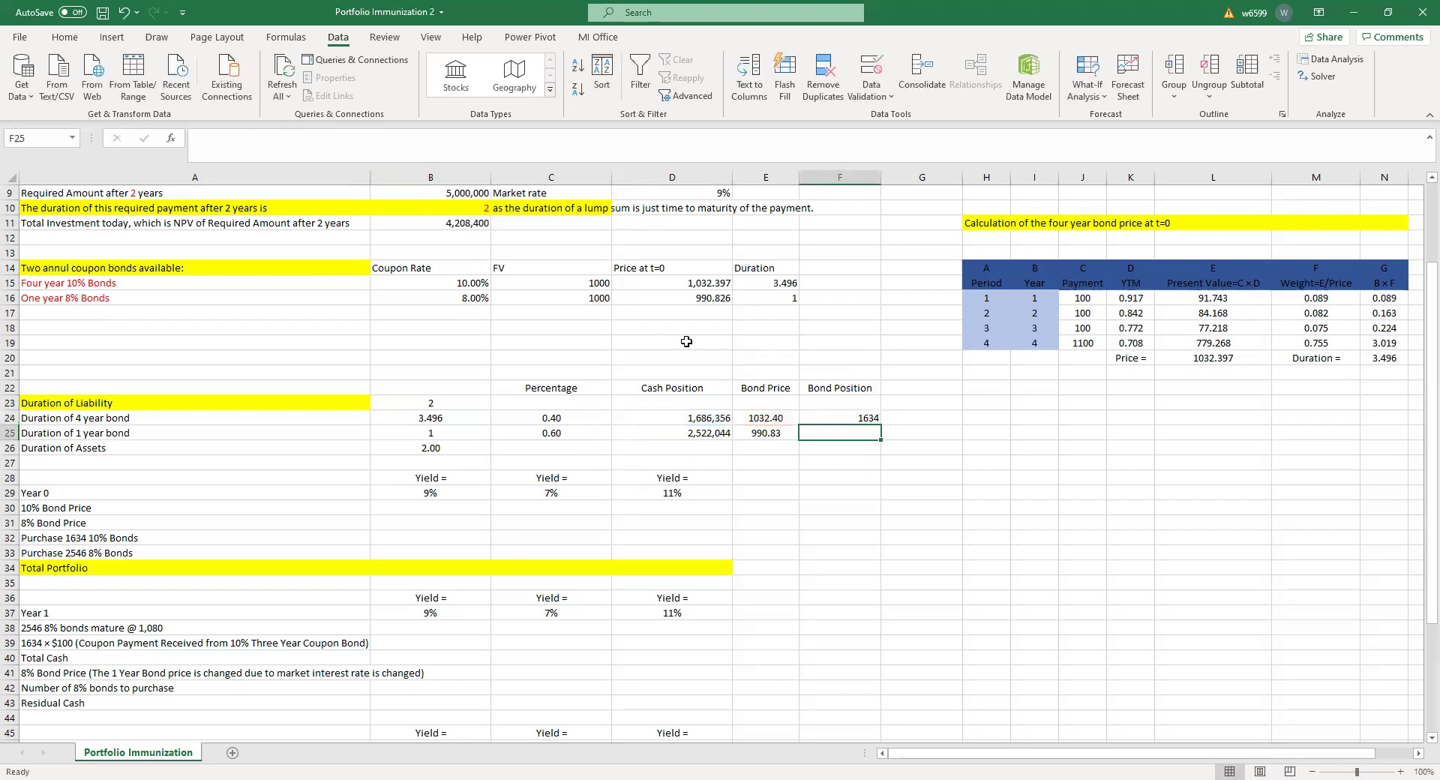
Copy the rounding formula to F25, giving 2546 eight-percent bonds
{"action": "left_click", "coordinate": [853, 419]}
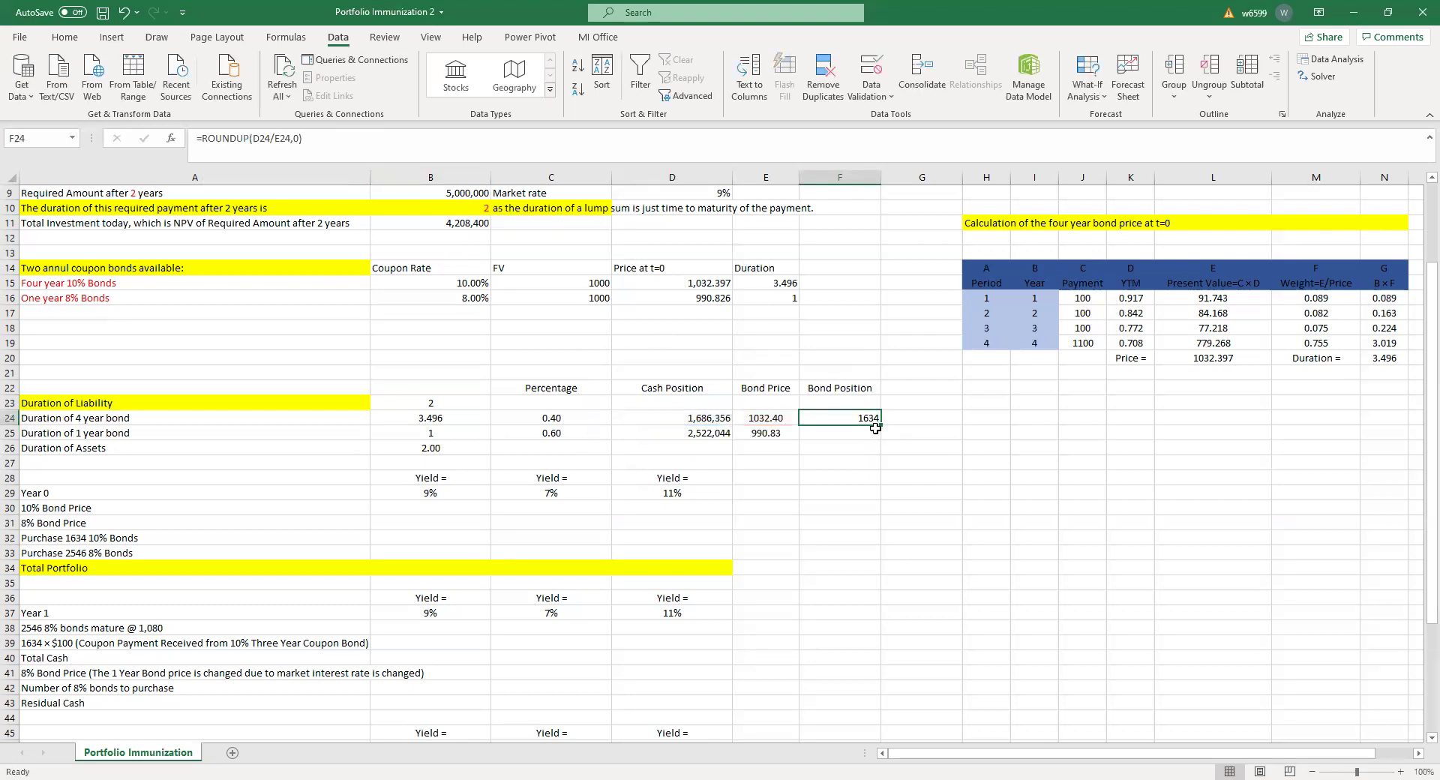
{"action": "left_click_drag", "start_coordinate": [882, 427], "coordinate": [875, 439]}
{"action": "left_click", "coordinate": [868, 420]}
{"action": "left_click", "coordinate": [852, 431]}
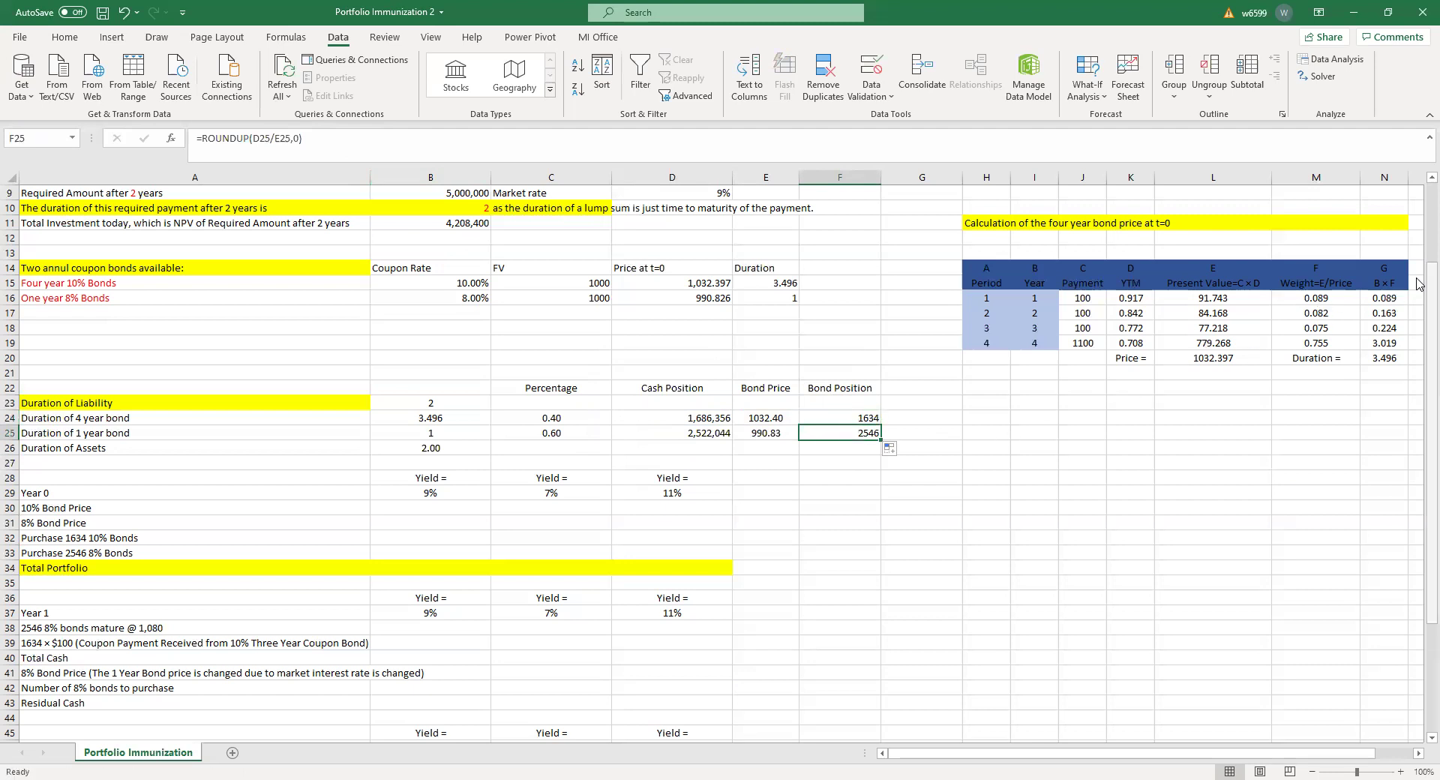
{"action": "scroll", "coordinate": [1418, 283], "scroll_direction": "down", "scroll_amount": 3}
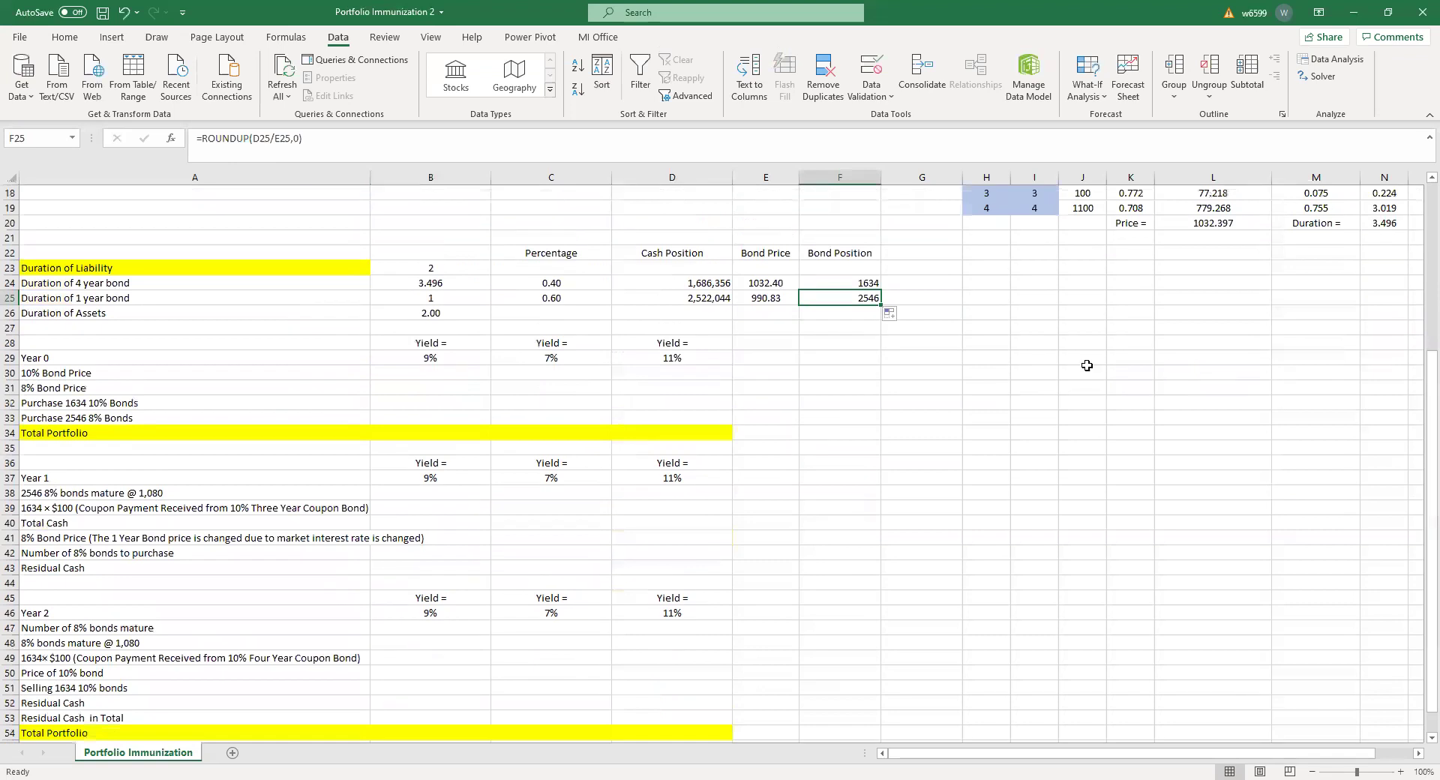
Link the Year 0 bond prices: B30 to E24 and B31 to E25
{"action": "left_click", "coordinate": [461, 371]}
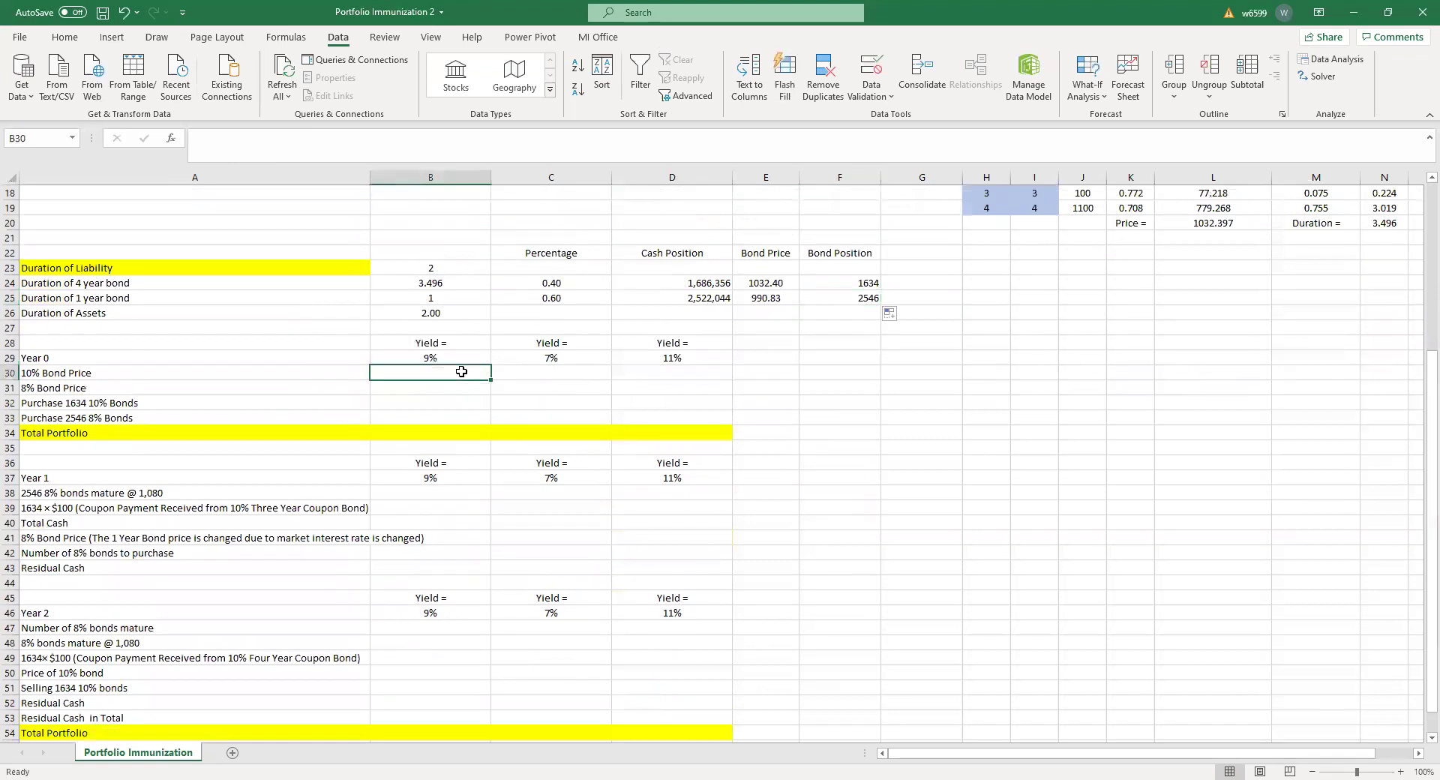
{"action": "type", "text": "="}
{"action": "left_click", "coordinate": [763, 282]}
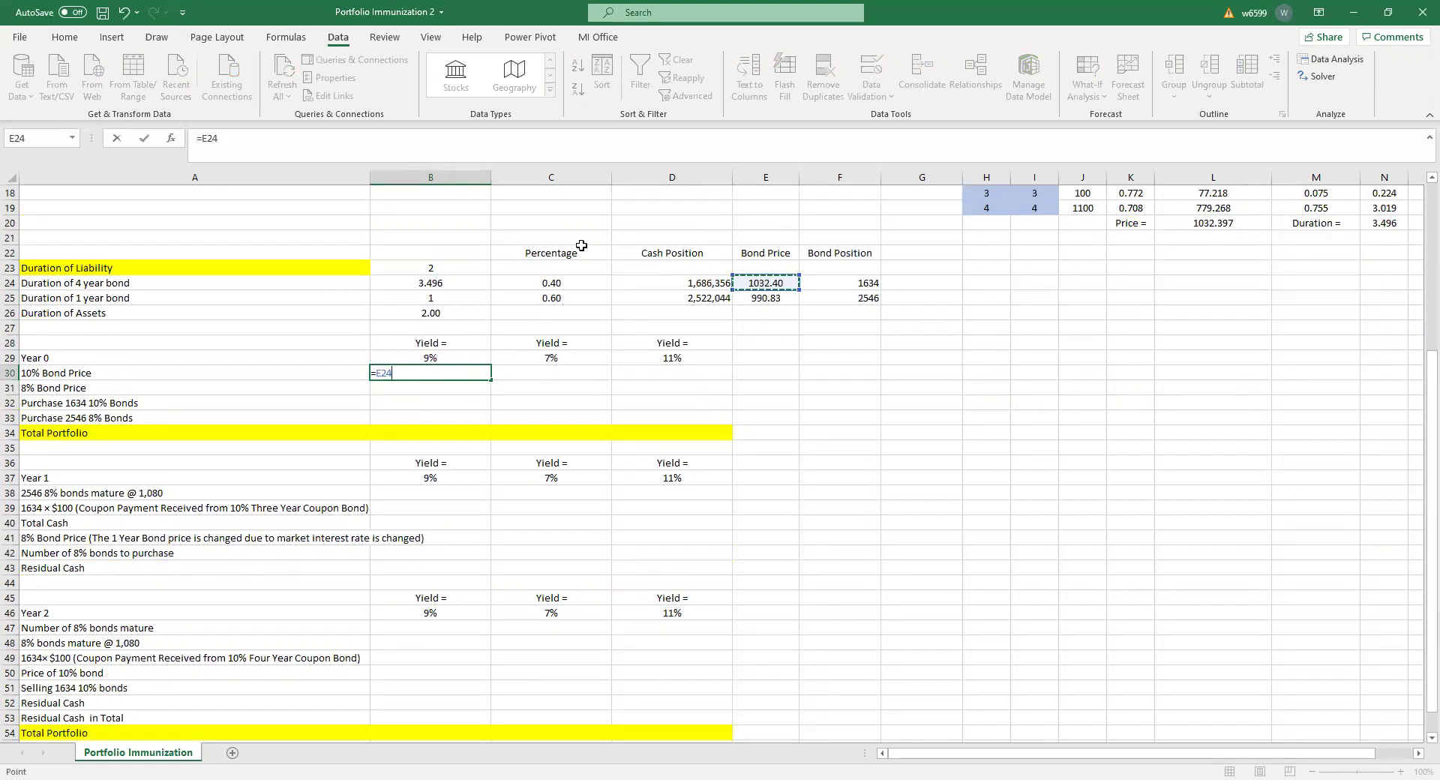
{"action": "left_click", "coordinate": [216, 149]}
{"action": "left_click_drag", "start_coordinate": [216, 149], "coordinate": [182, 159]}
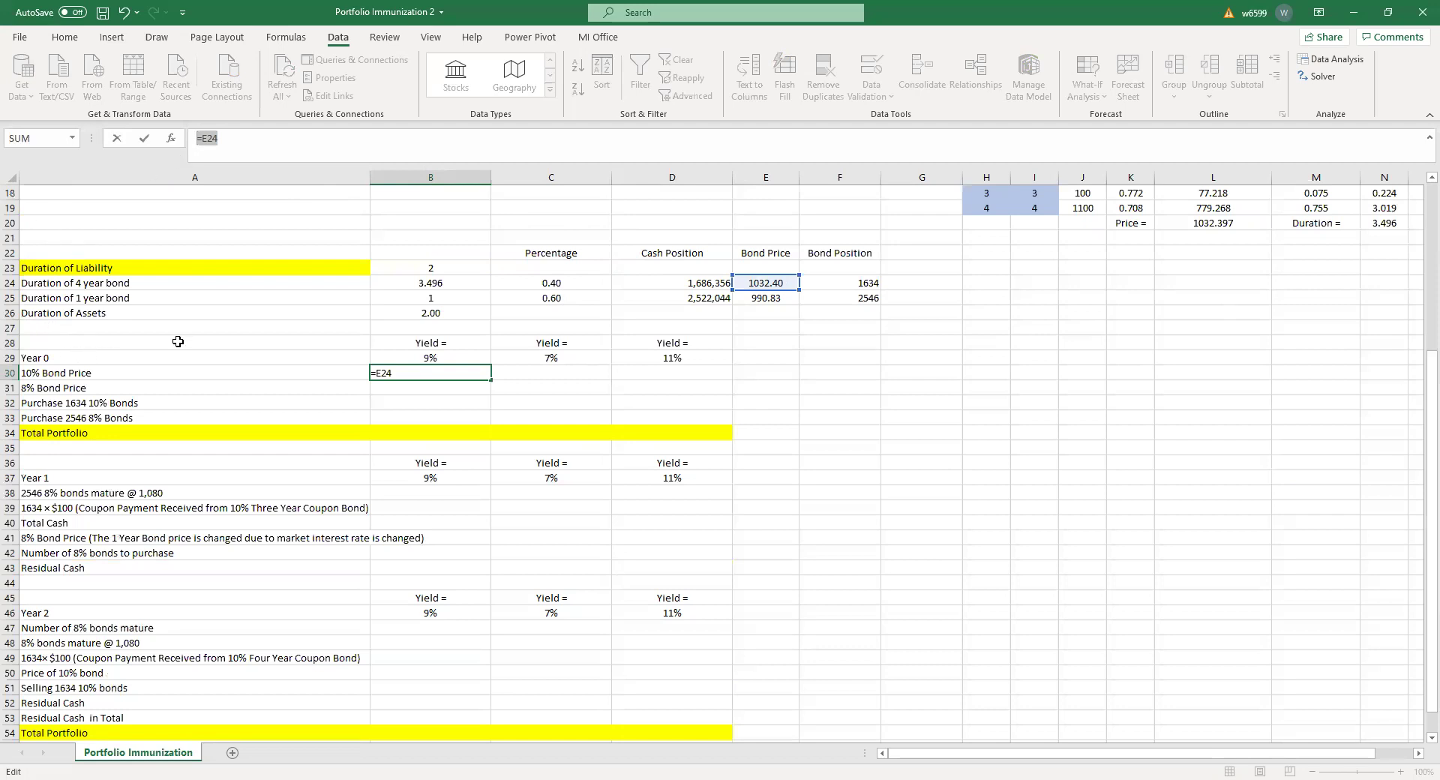
{"action": "key", "text": "Return"}
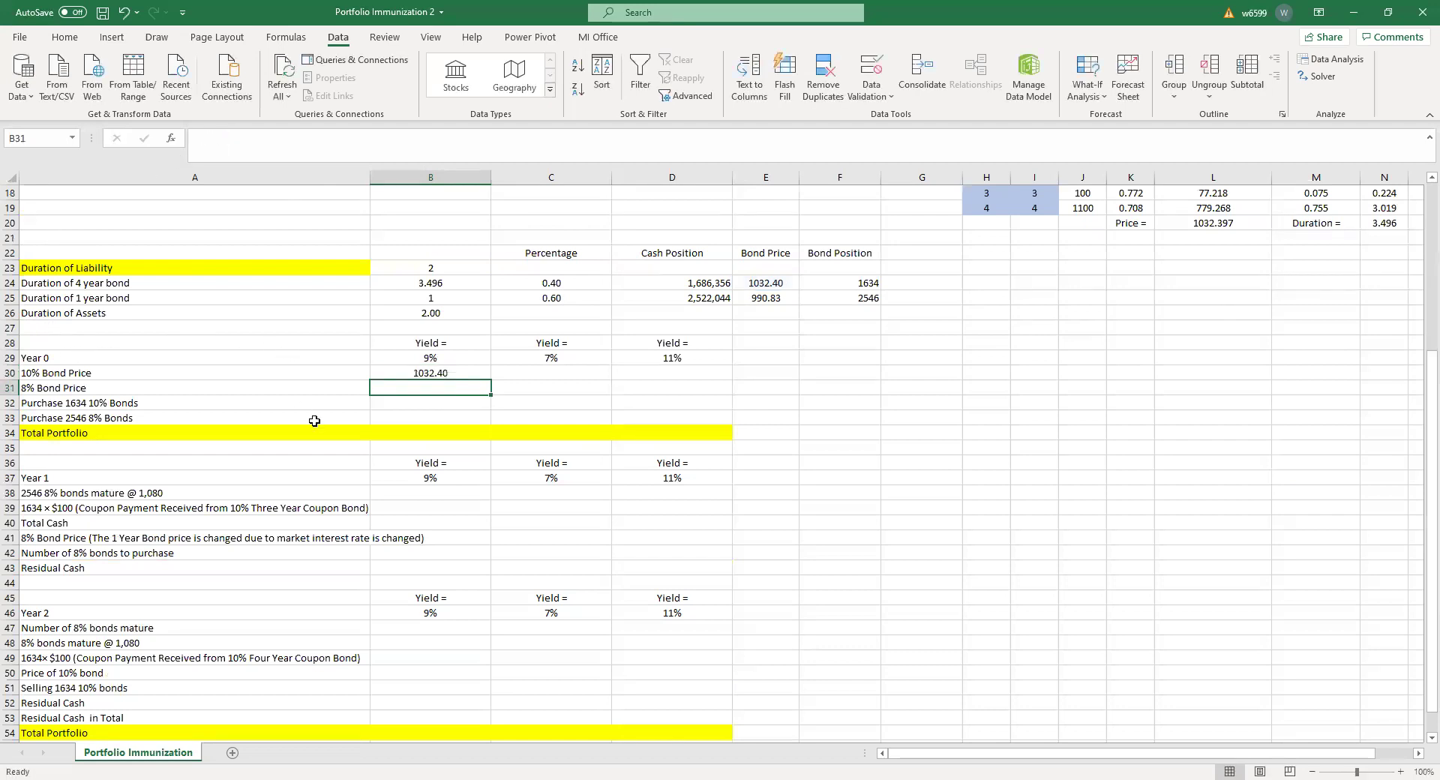
{"action": "type", "text": "="}
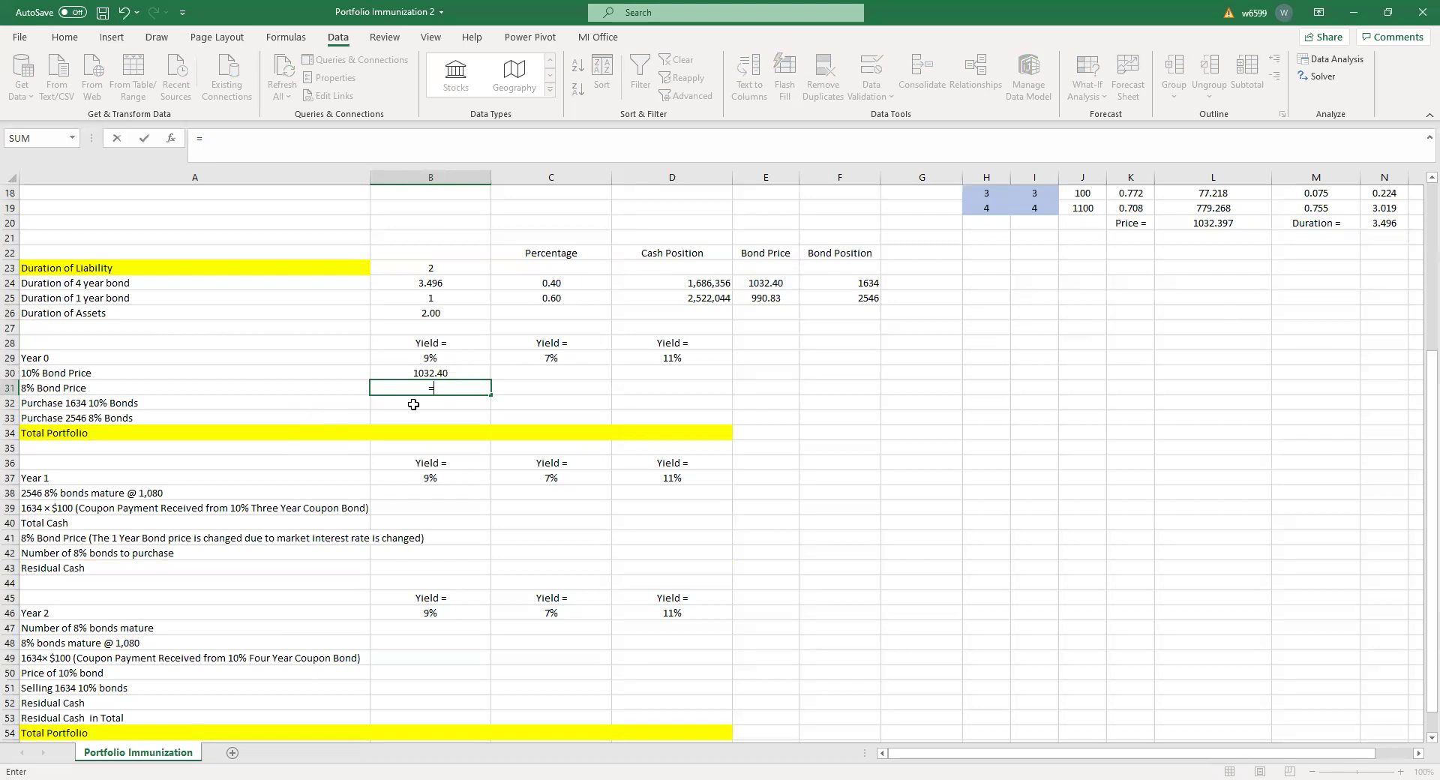
{"action": "left_click", "coordinate": [790, 299]}
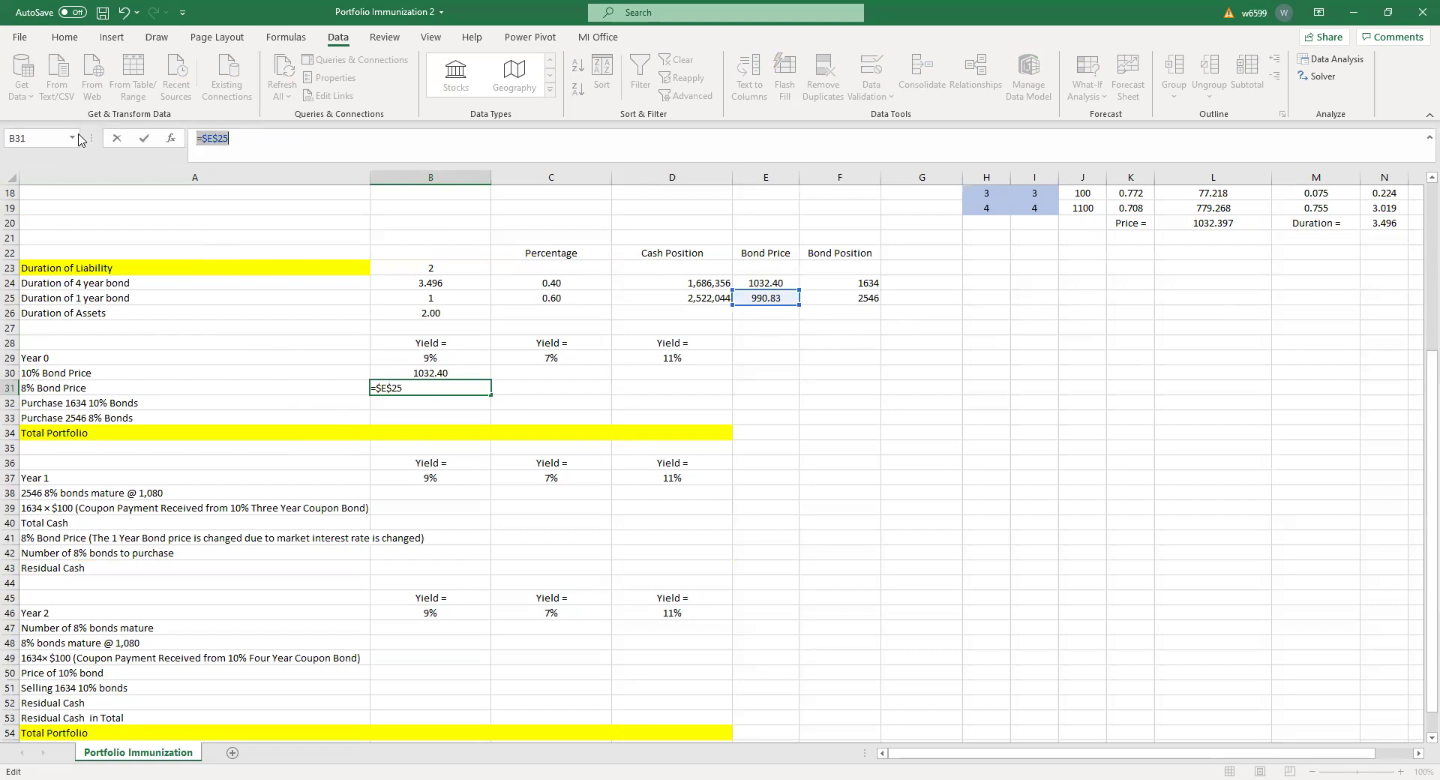
{"action": "key", "text": "Return"}
Compute the 10% bonds purchase cost in B32 as =B30*$F$24, $1,686,937.02
{"action": "type", "text": "="}
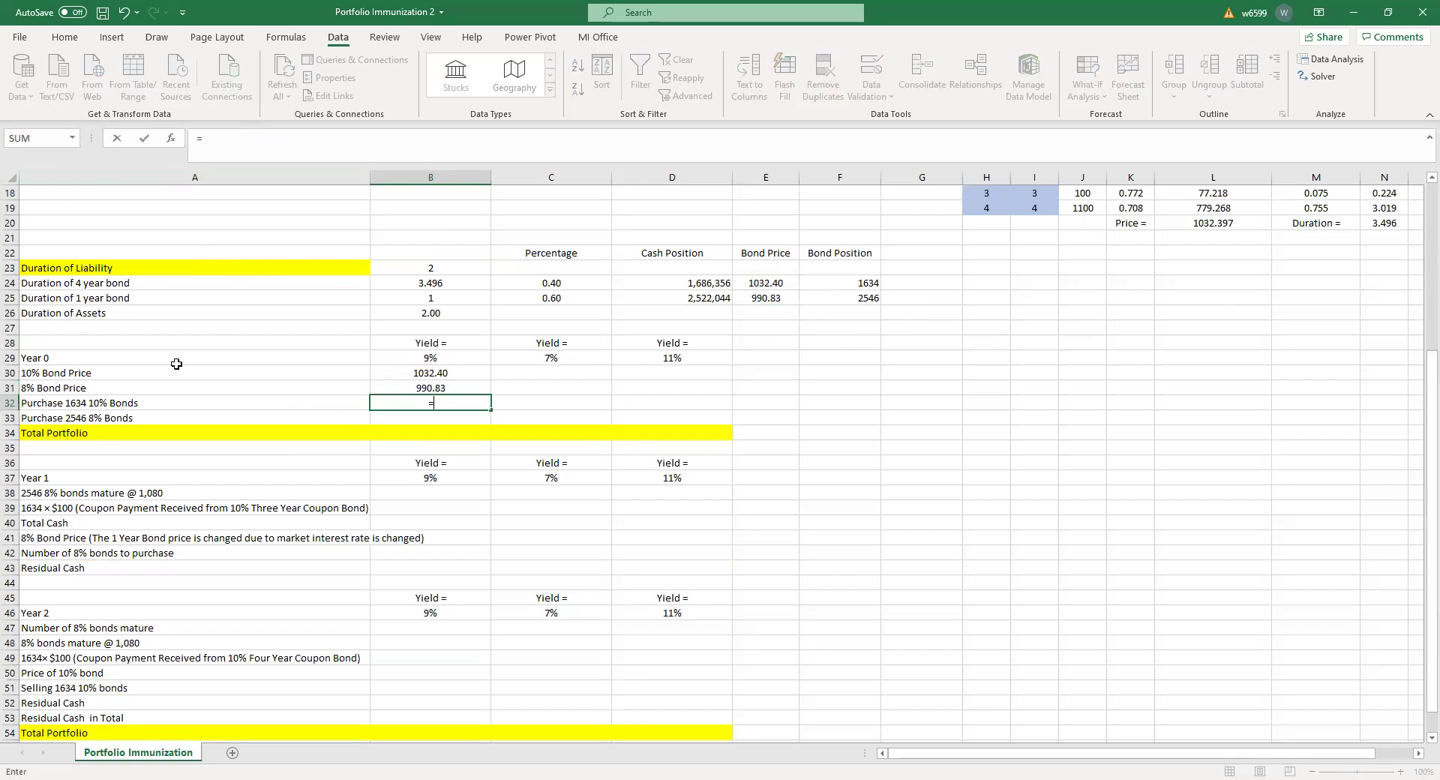
{"action": "left_click", "coordinate": [422, 370]}
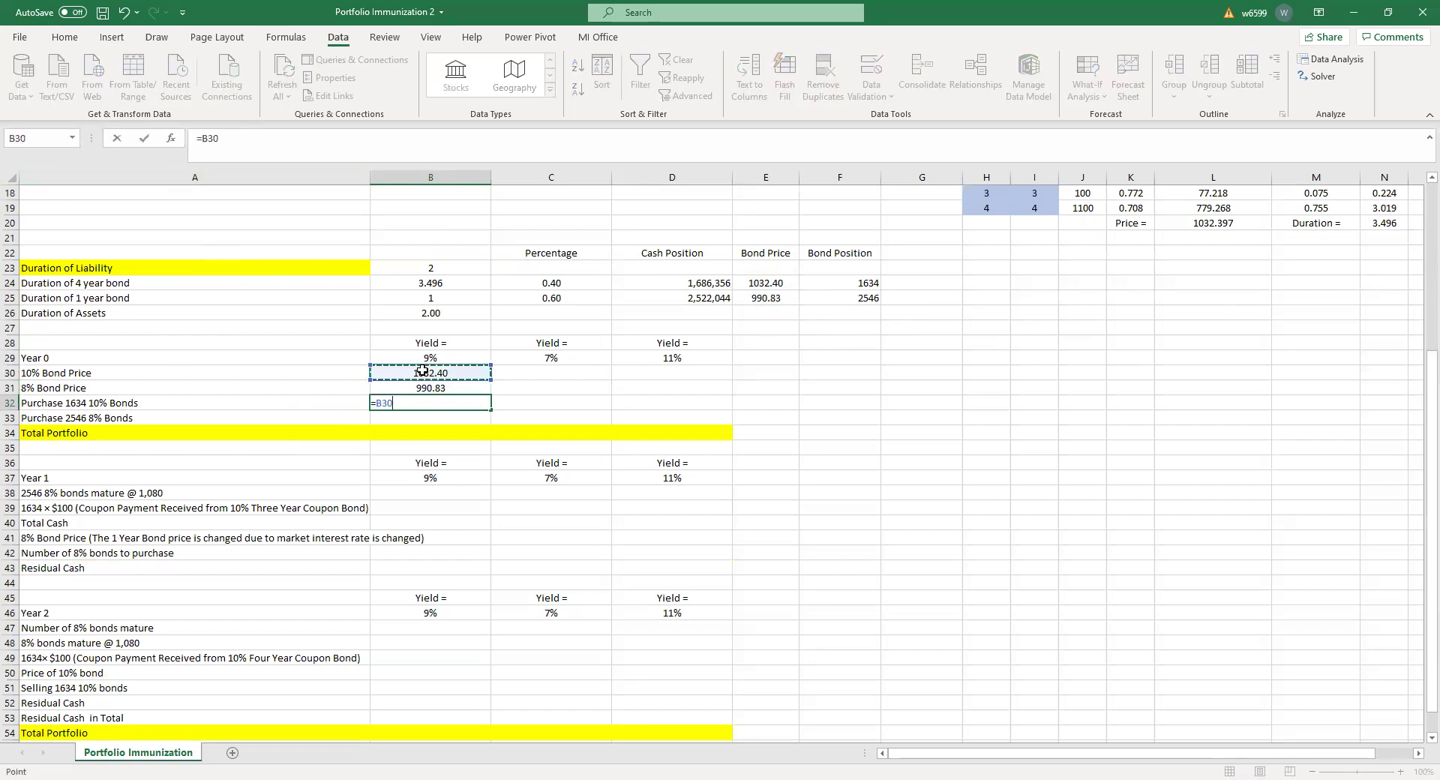
{"action": "type", "text": "*"}
{"action": "left_click", "coordinate": [852, 283]}
{"action": "key", "text": "Return"}
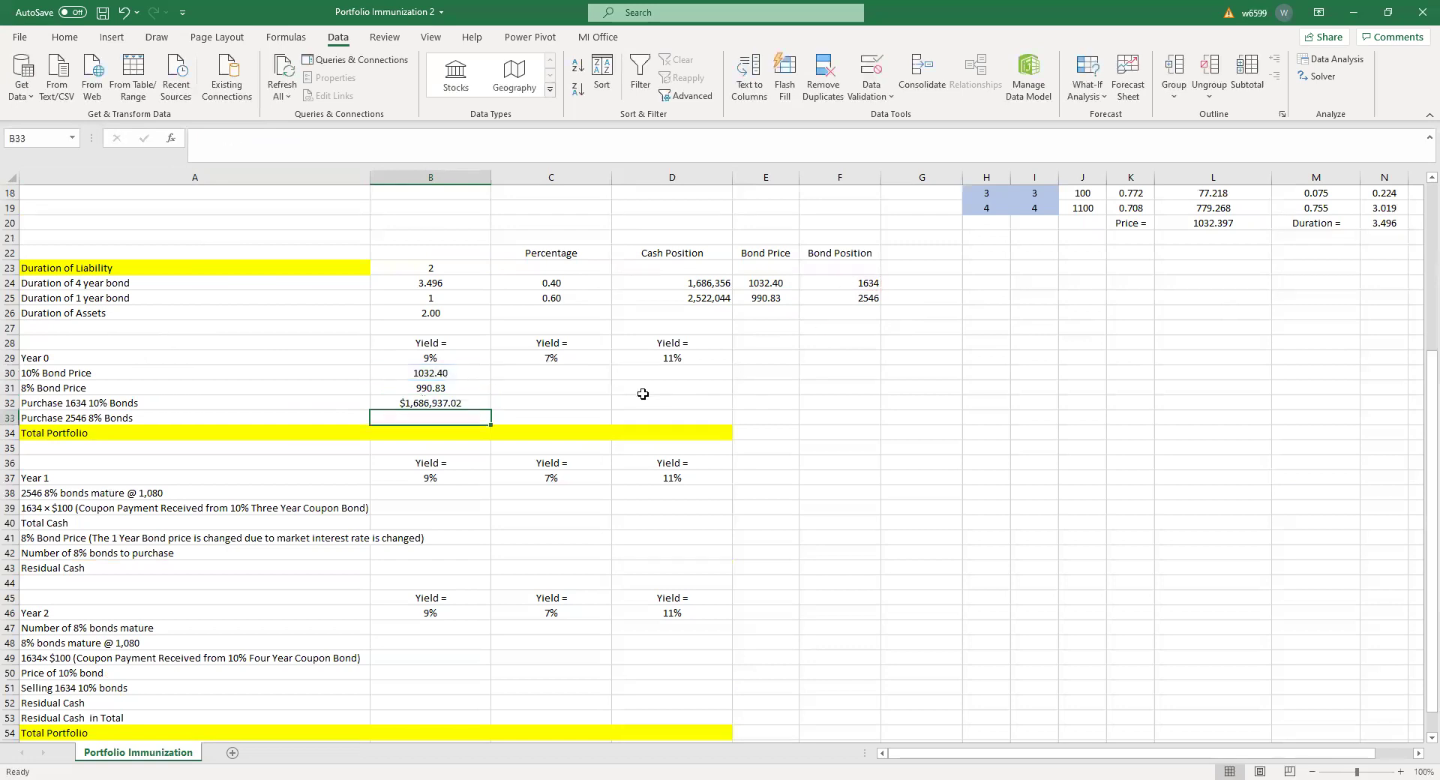
{"action": "left_click", "coordinate": [435, 403]}
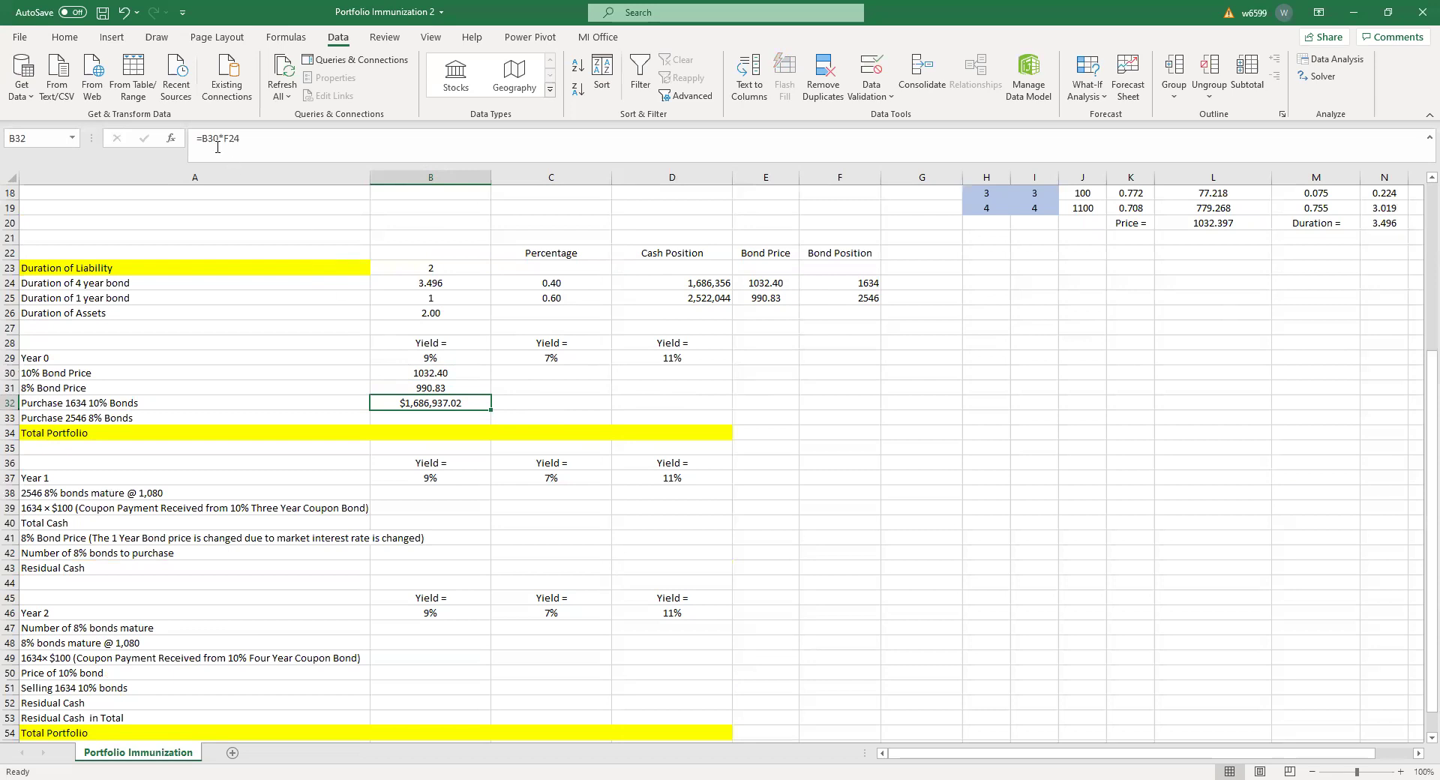
{"action": "left_click_drag", "start_coordinate": [225, 138], "coordinate": [269, 139]}
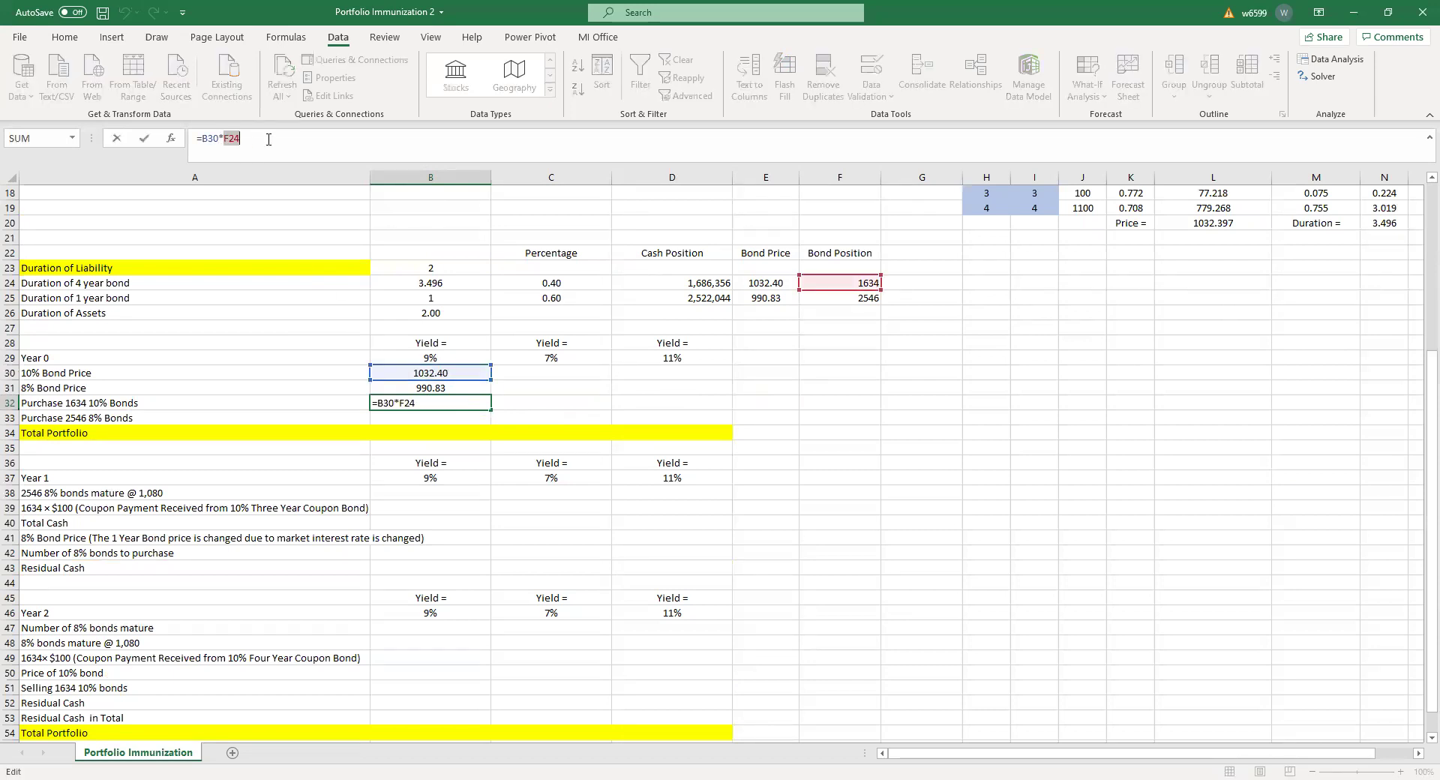
{"action": "key", "text": "F4"}
{"action": "key", "text": "Return"}
Copy the 1032.40 and 990.83 bond prices right to the 7% and 11% yield columns
{"action": "left_click", "coordinate": [420, 378]}
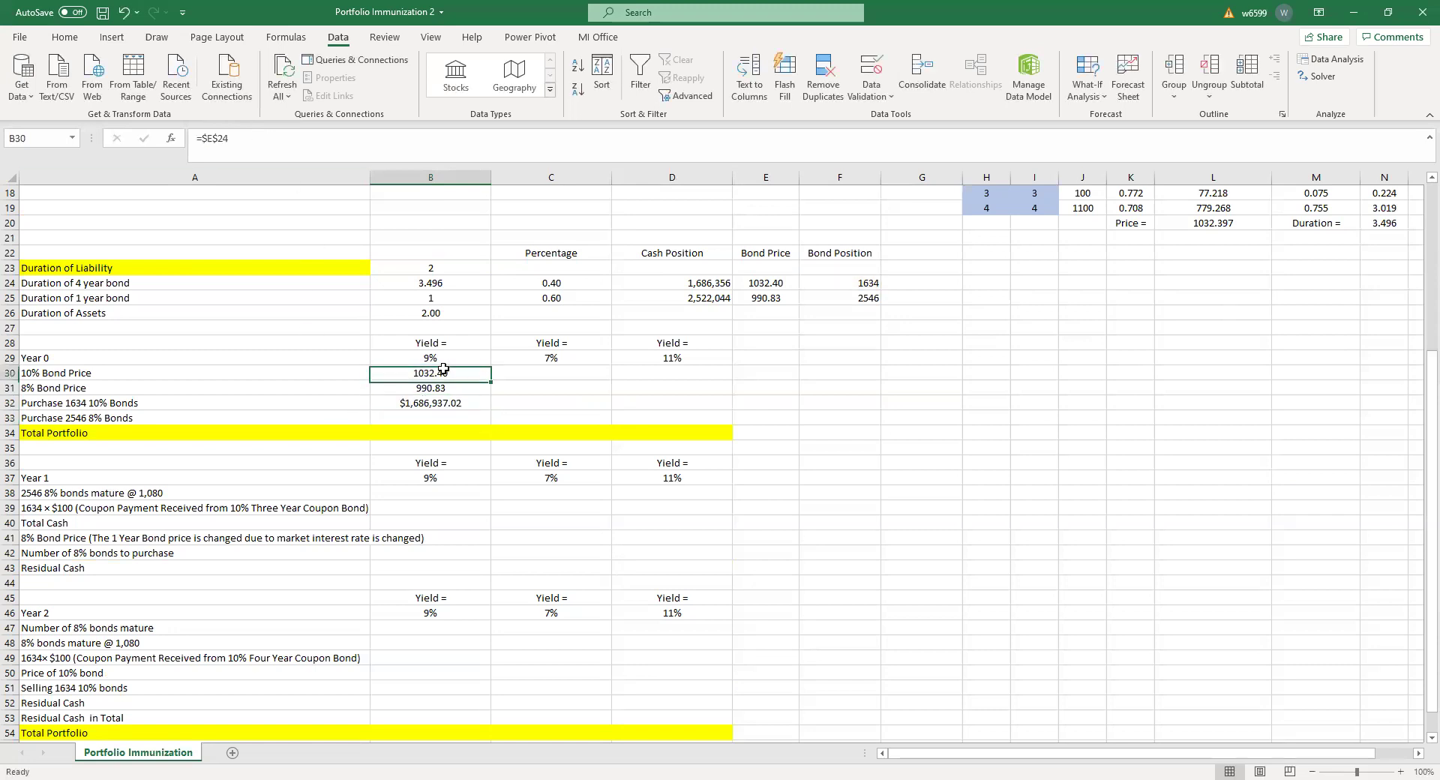
{"action": "left_click_drag", "start_coordinate": [480, 373], "coordinate": [624, 396]}
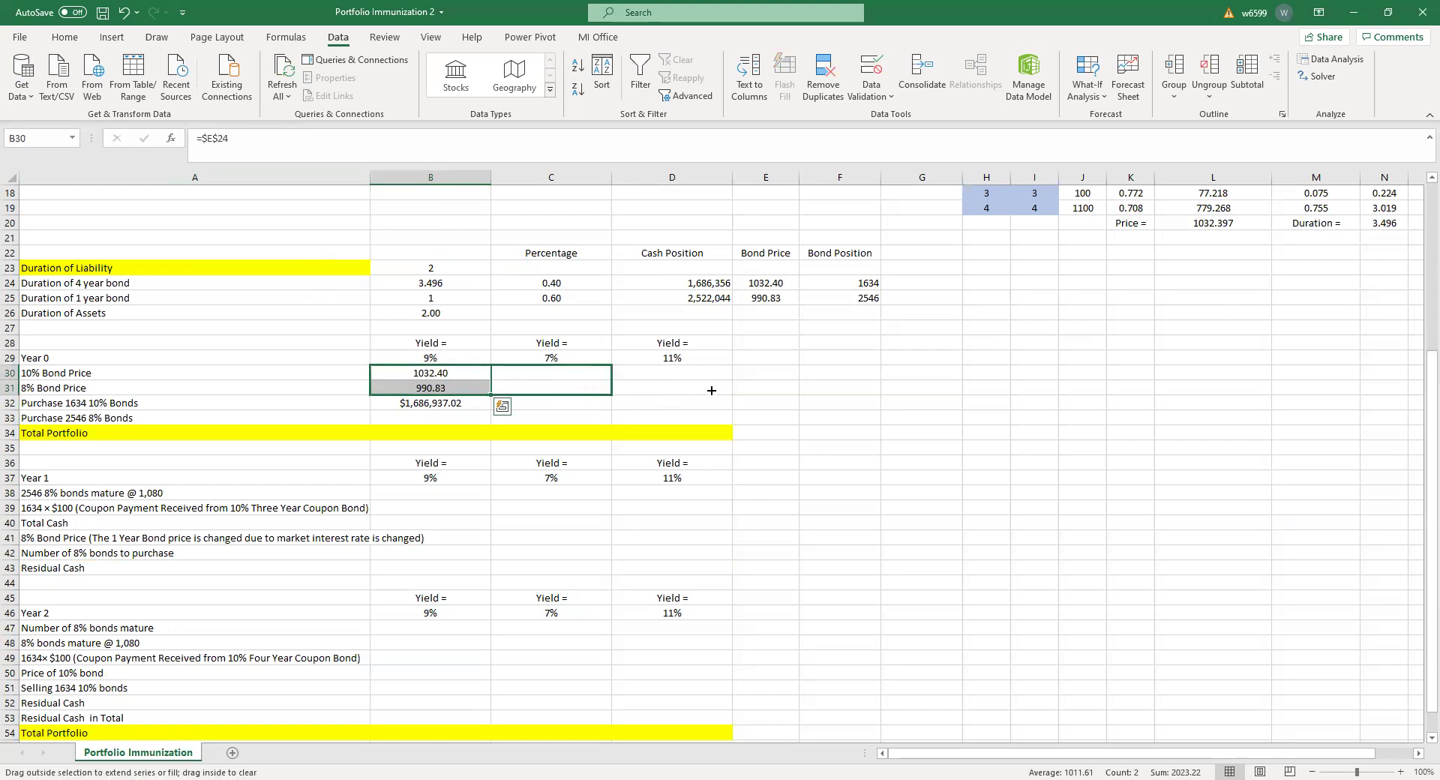
{"action": "left_click_drag", "start_coordinate": [711, 391], "coordinate": [713, 390]}
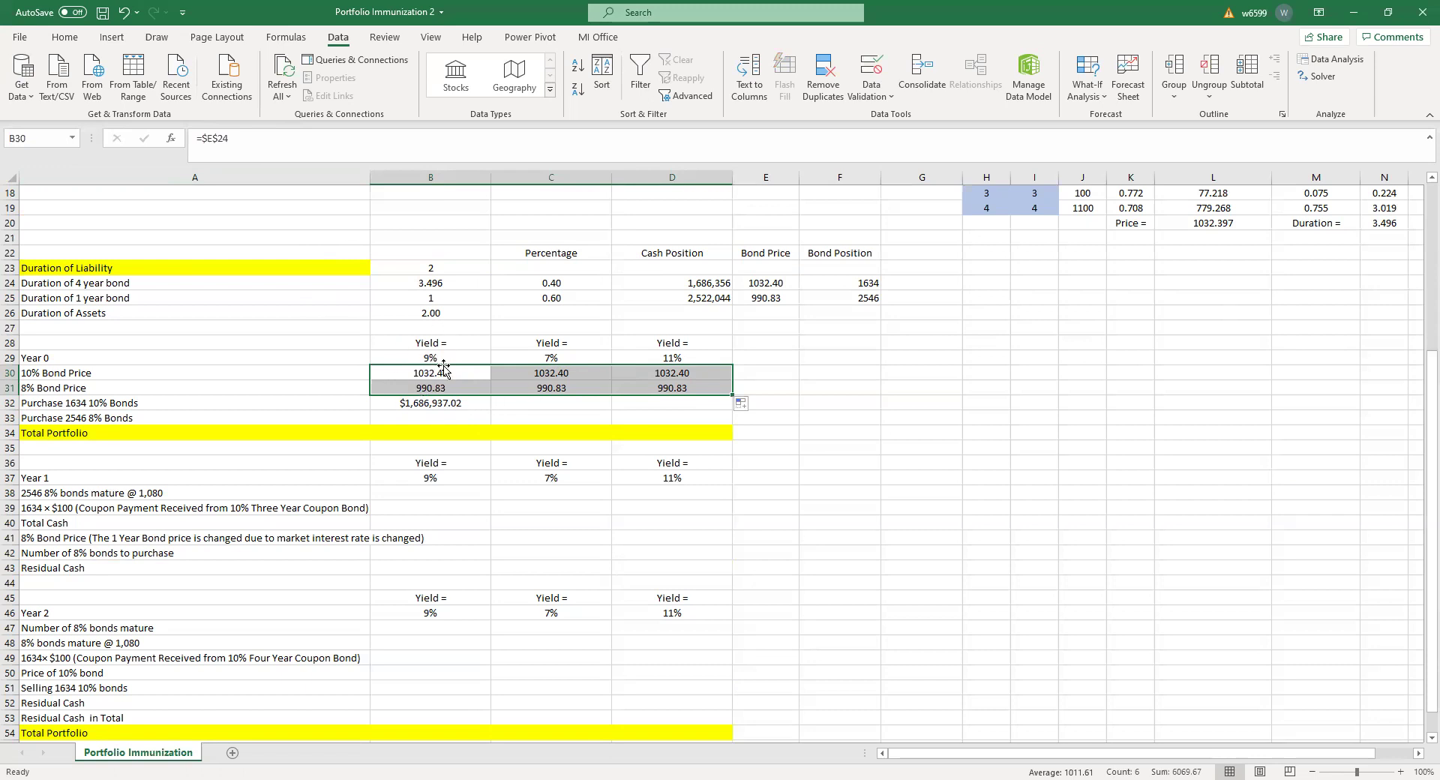
{"action": "left_click", "coordinate": [452, 405]}
Enter the 8% bonds cost =B31*$F$25 ($2,522,642.20) in B33 and copy both costs to column D
{"action": "left_click", "coordinate": [434, 421]}
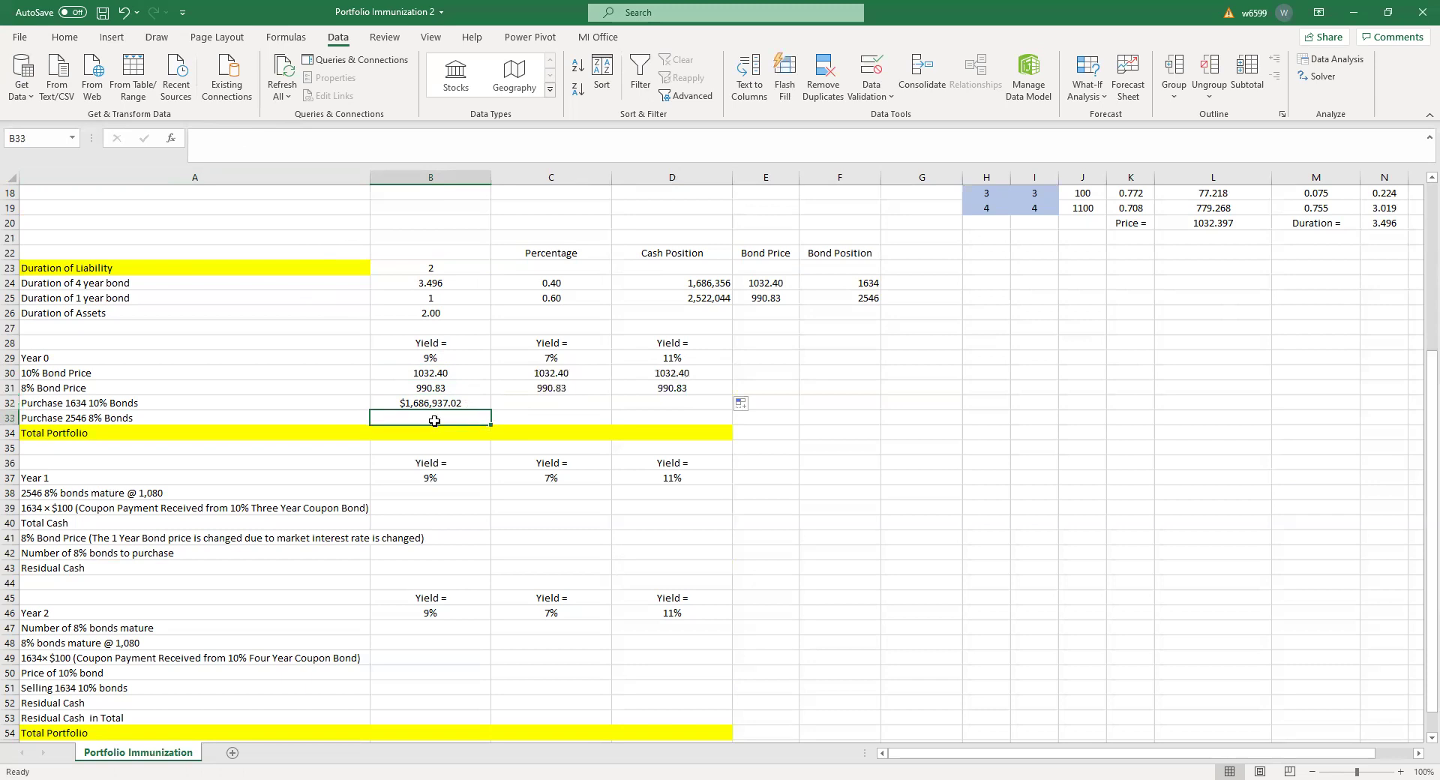
{"action": "type", "text": "="}
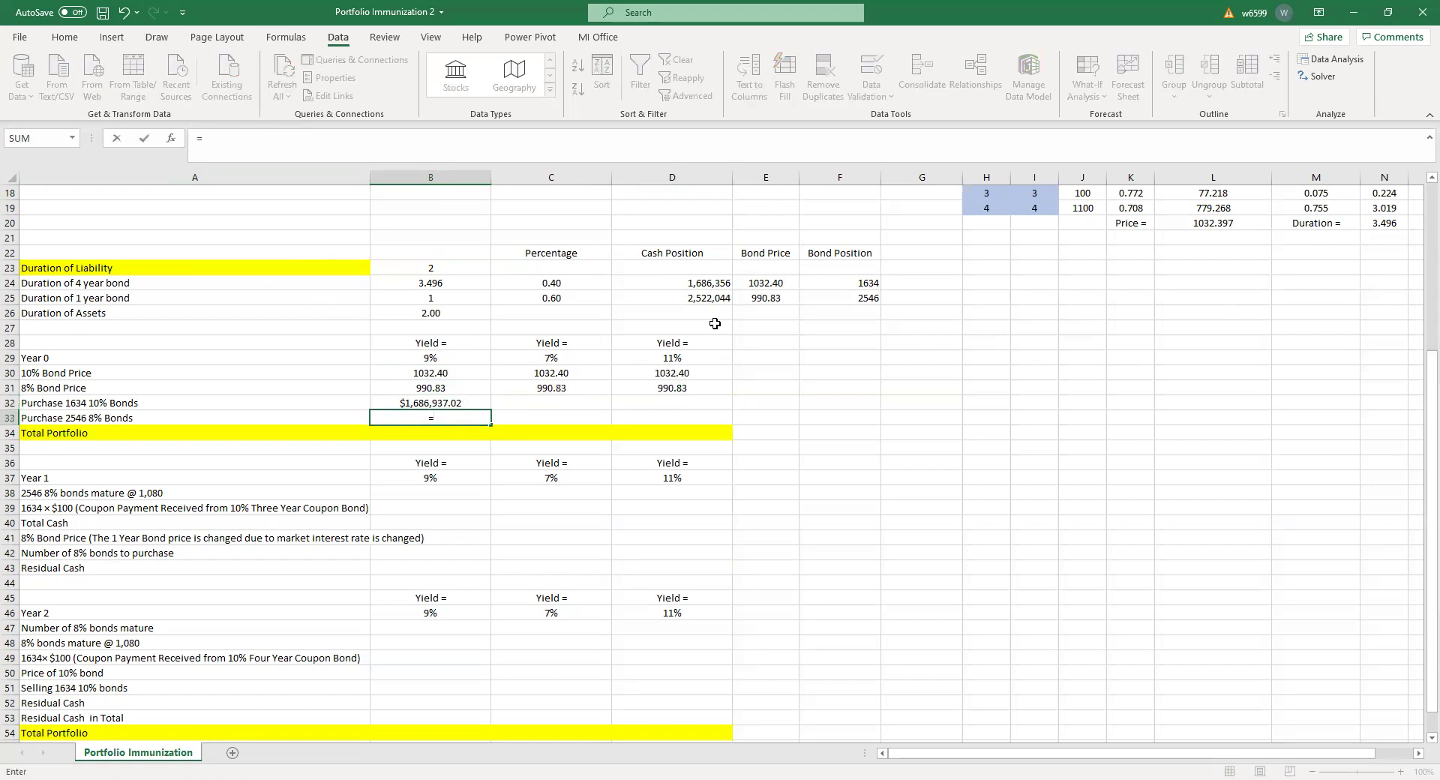
{"action": "left_click", "coordinate": [463, 388]}
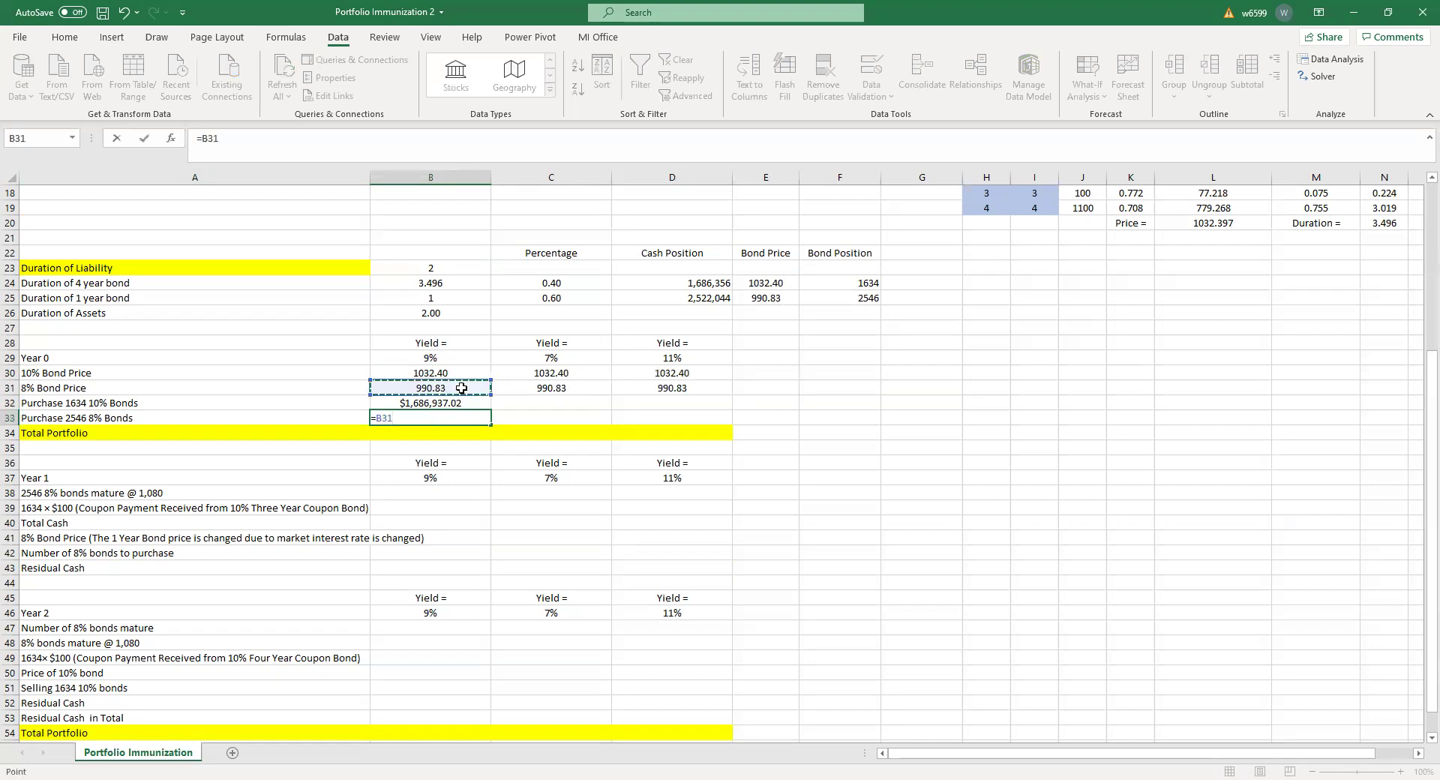
{"action": "type", "text": "*"}
{"action": "left_click", "coordinate": [843, 293]}
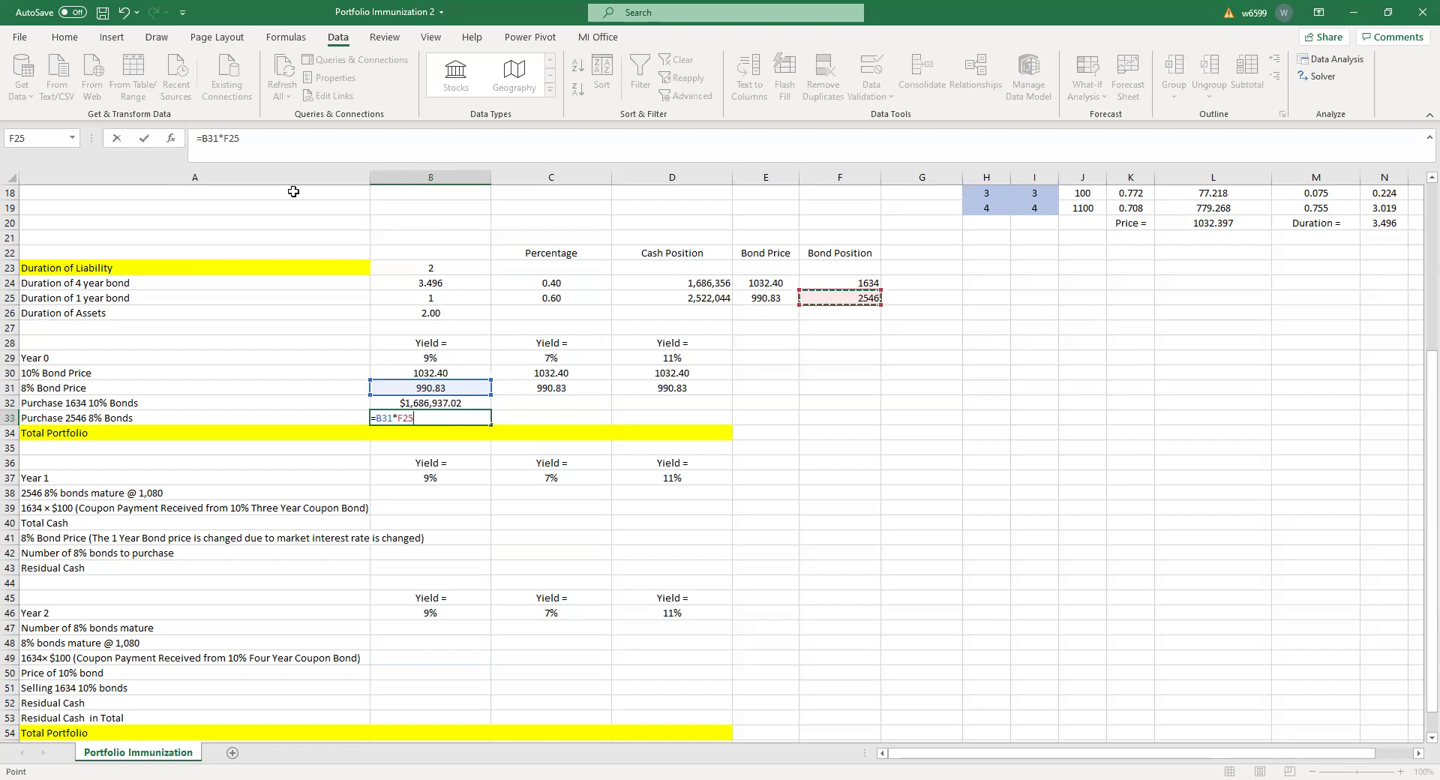
{"action": "key", "text": "F4"}
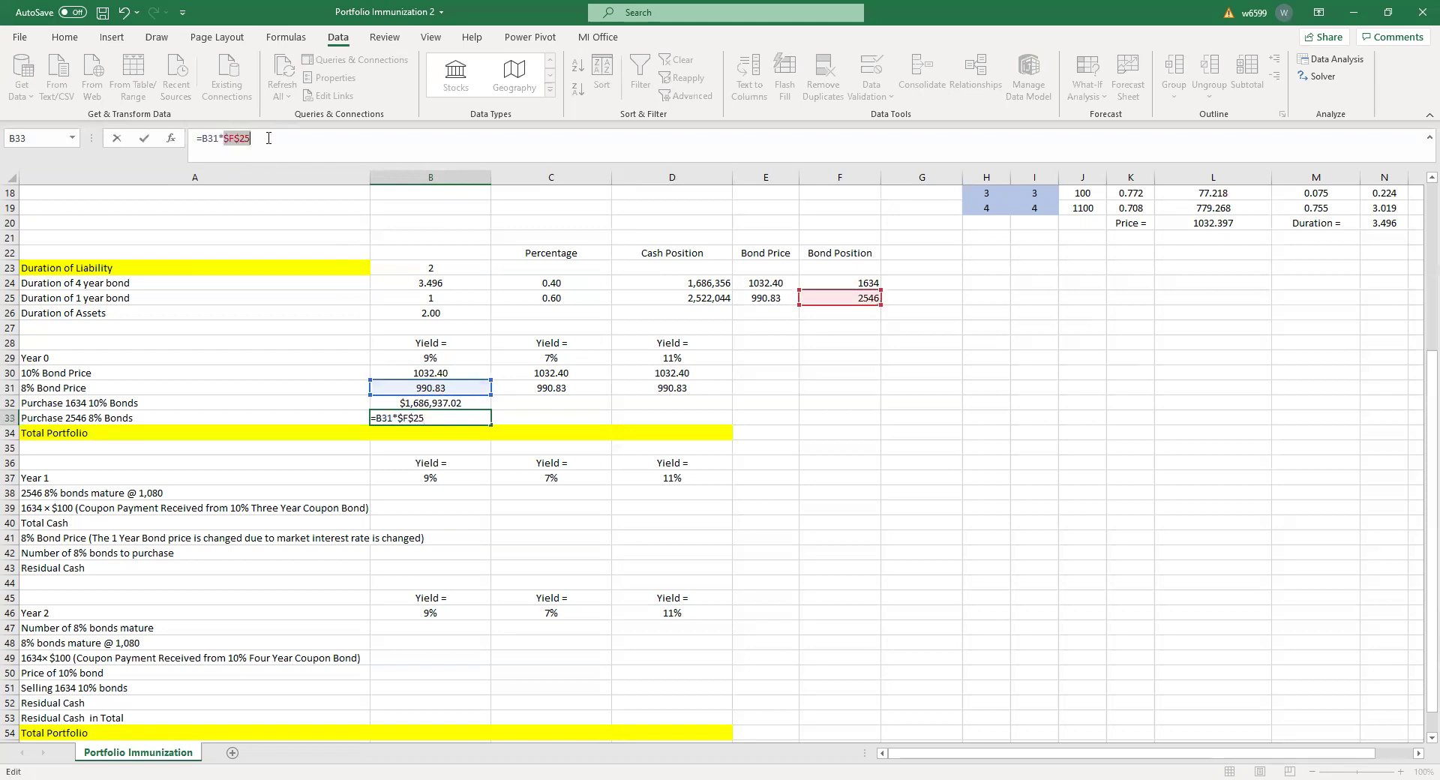
{"action": "key", "text": "Return"}
{"action": "left_click_drag", "start_coordinate": [450, 404], "coordinate": [701, 426]}
Total the Year 0 portfolio in B34 as =B32+B33 ($4,209,579.22) and fill it to D34
{"action": "left_click", "coordinate": [474, 433]}
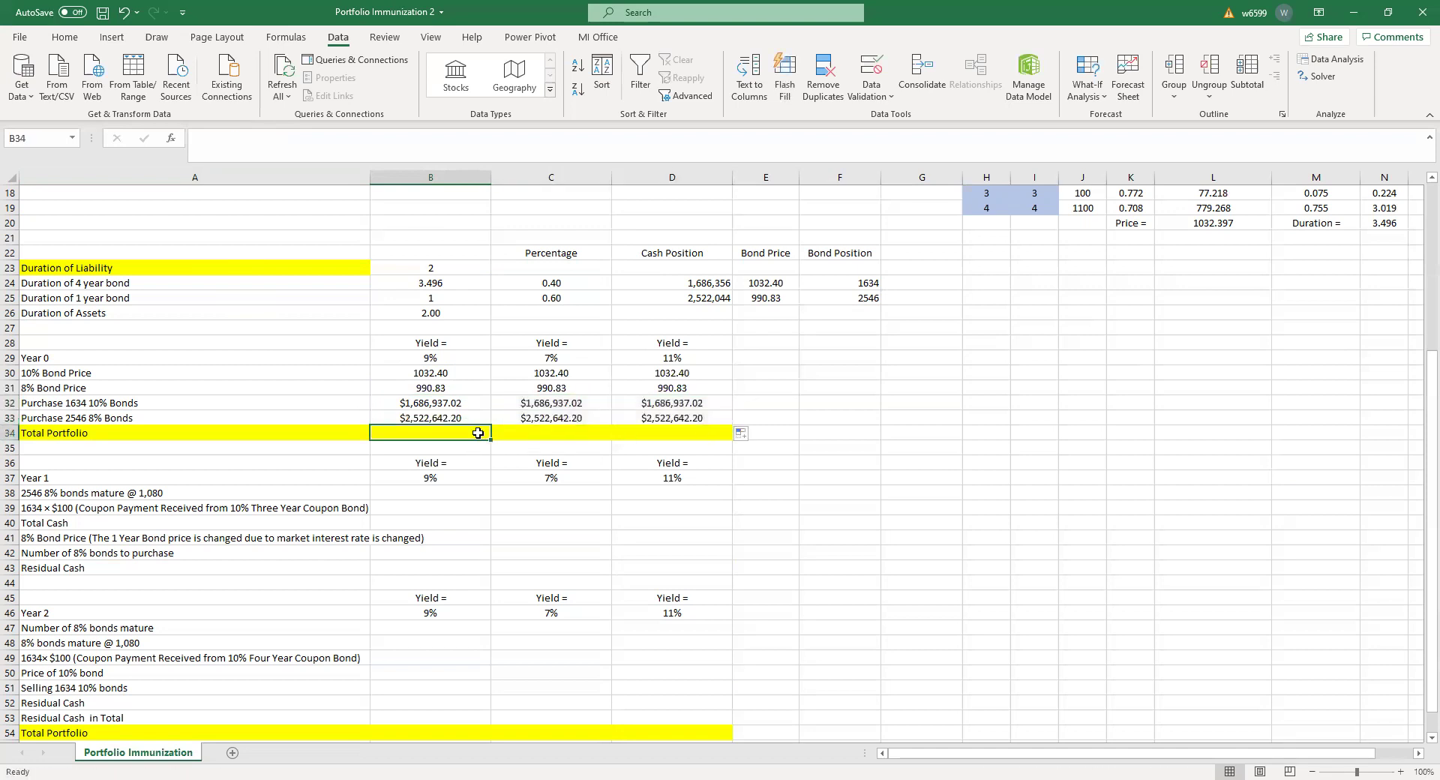
{"action": "type", "text": "="}
{"action": "key", "text": "Up"}
{"action": "key", "text": "Up"}
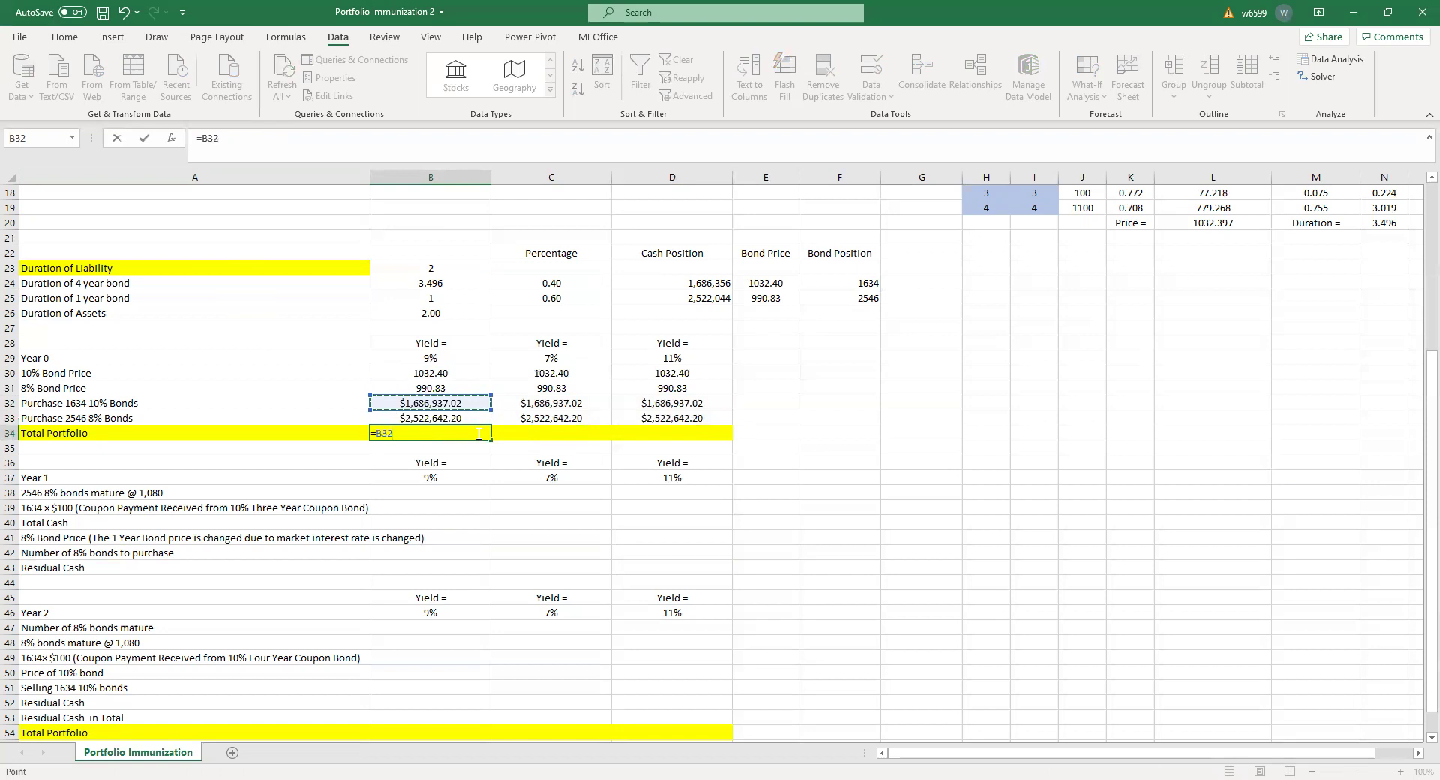
{"action": "type", "text": "+"}
{"action": "key", "text": "Up"}
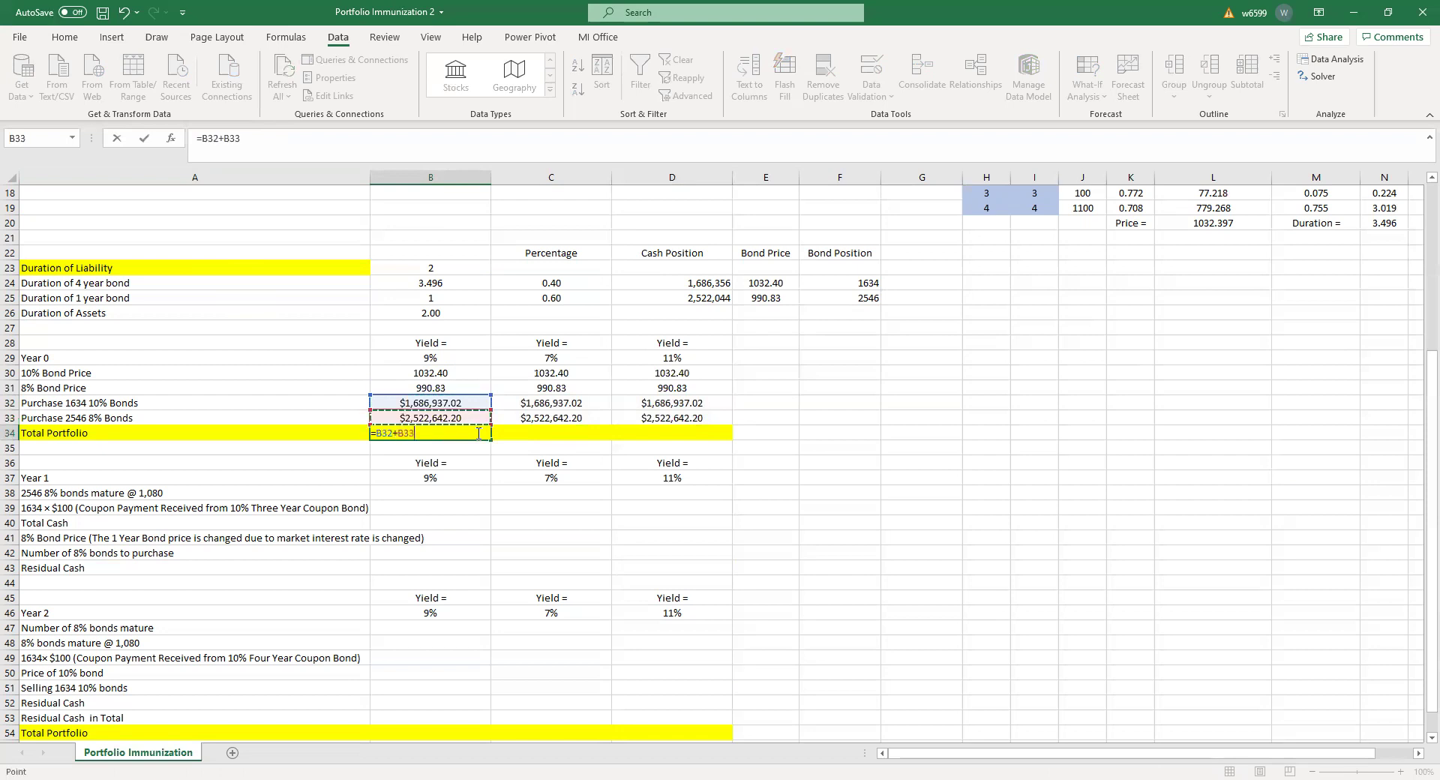
{"action": "key", "text": "ctrl+Return"}
{"action": "left_click_drag", "start_coordinate": [492, 439], "coordinate": [643, 433]}
{"action": "left_click_drag", "start_coordinate": [700, 442], "coordinate": [701, 443]}
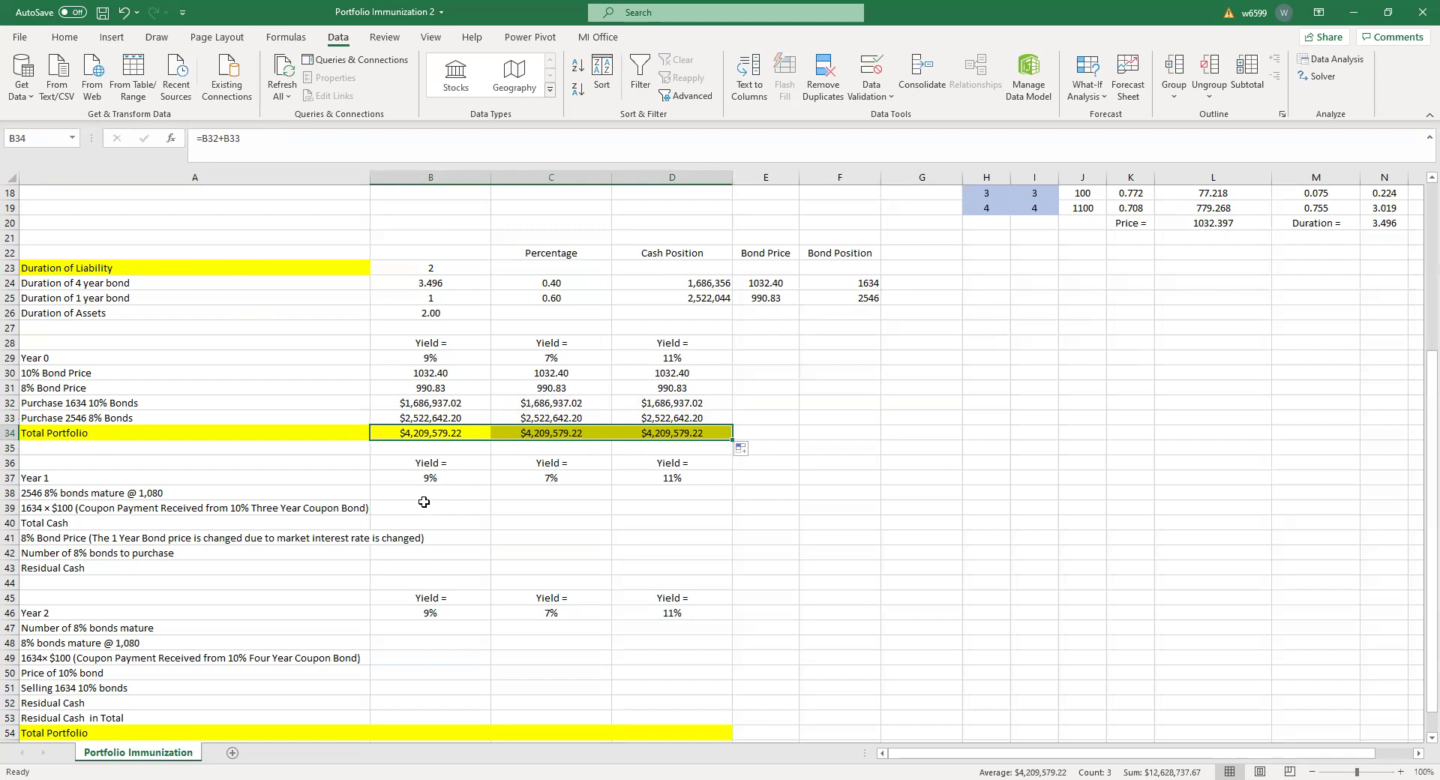
{"action": "left_click", "coordinate": [259, 477]}
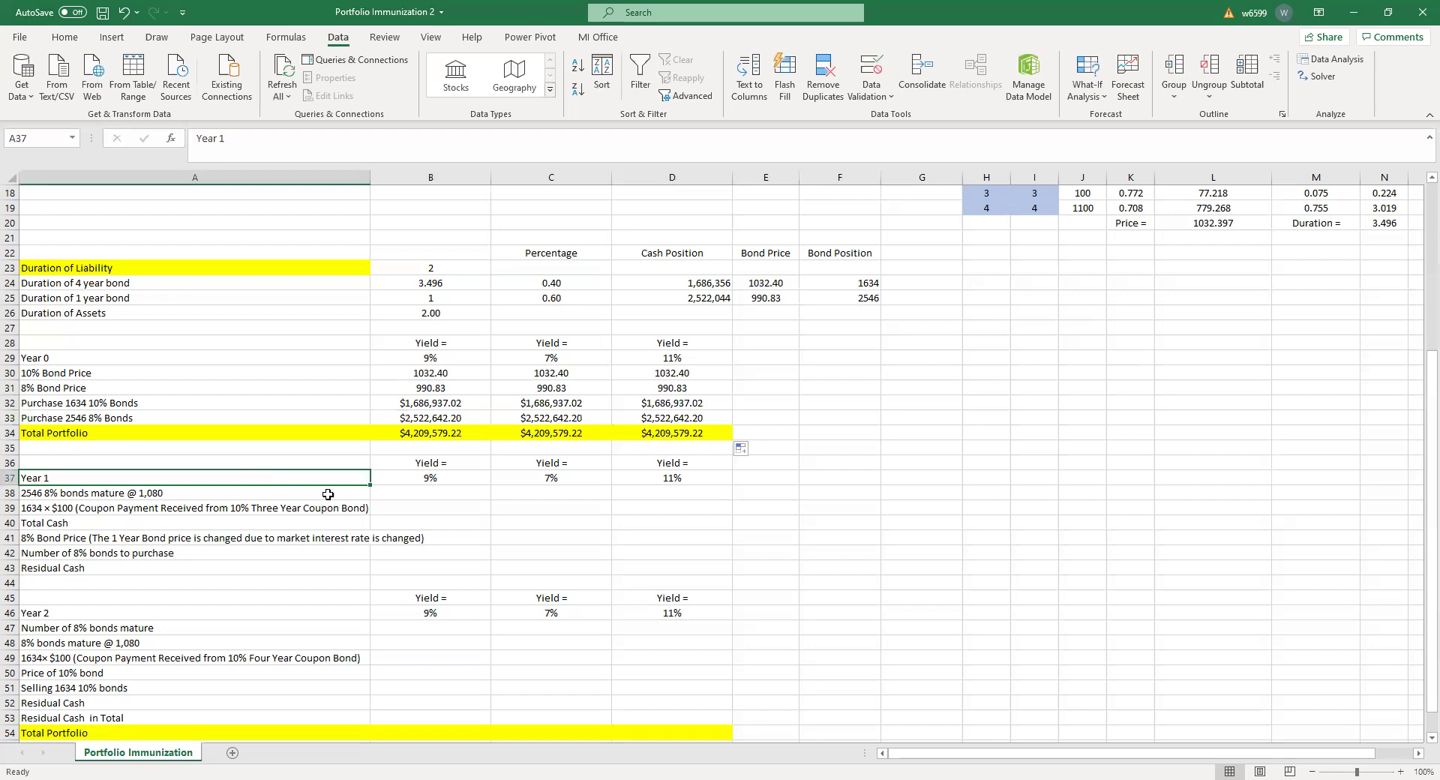
Start the B38 proceeds formula with the absolute 8% bond position $F$25
{"action": "left_click", "coordinate": [418, 481]}
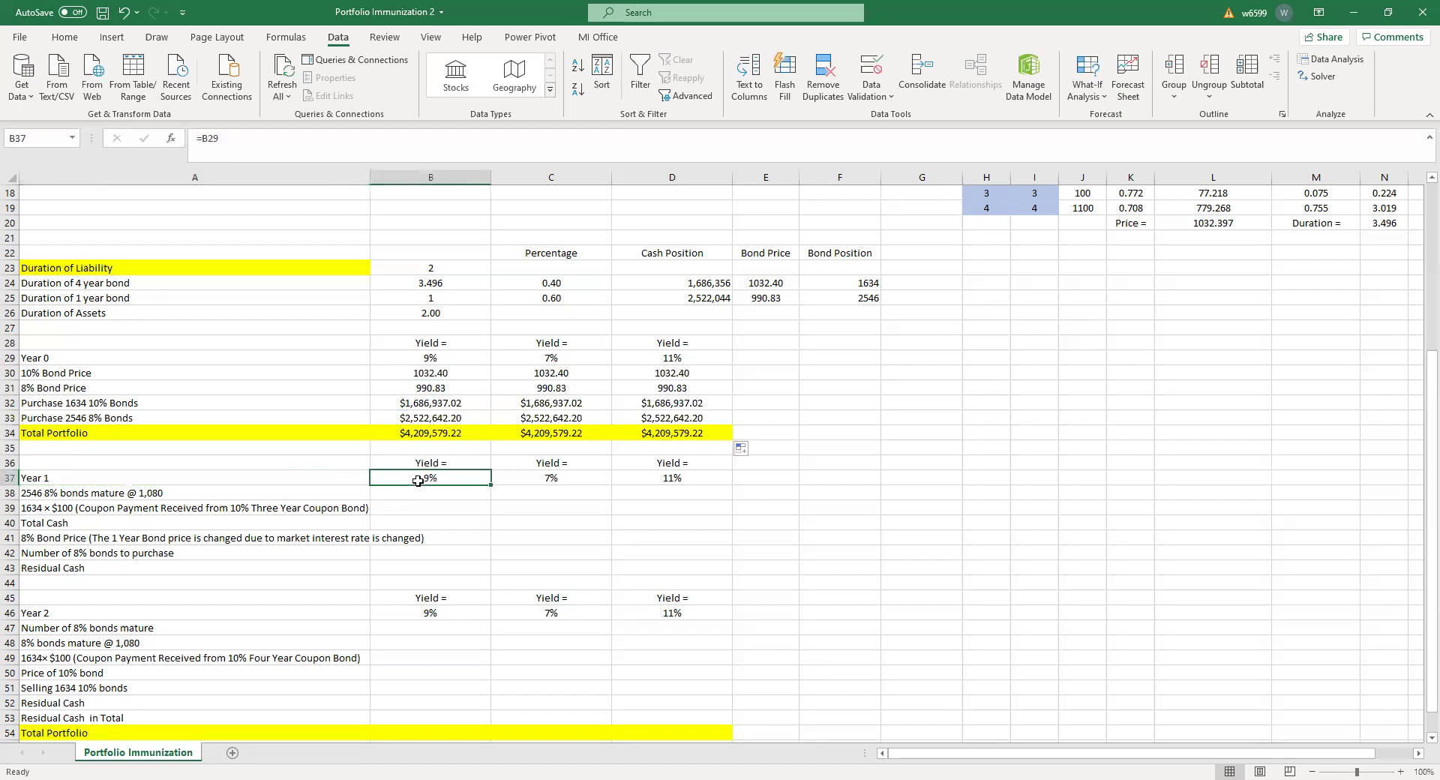
{"action": "left_click", "coordinate": [532, 475]}
{"action": "left_click", "coordinate": [680, 467]}
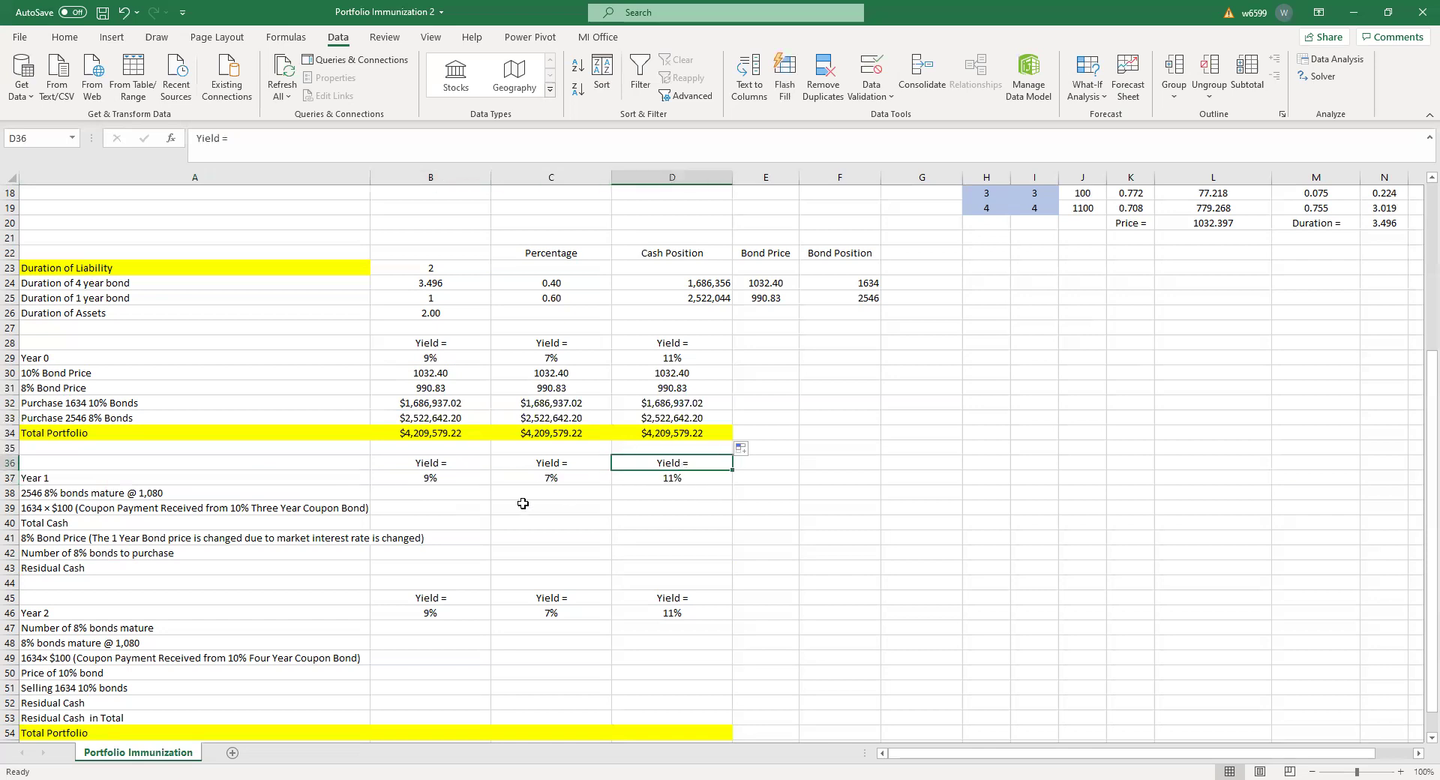
{"action": "left_click", "coordinate": [418, 490]}
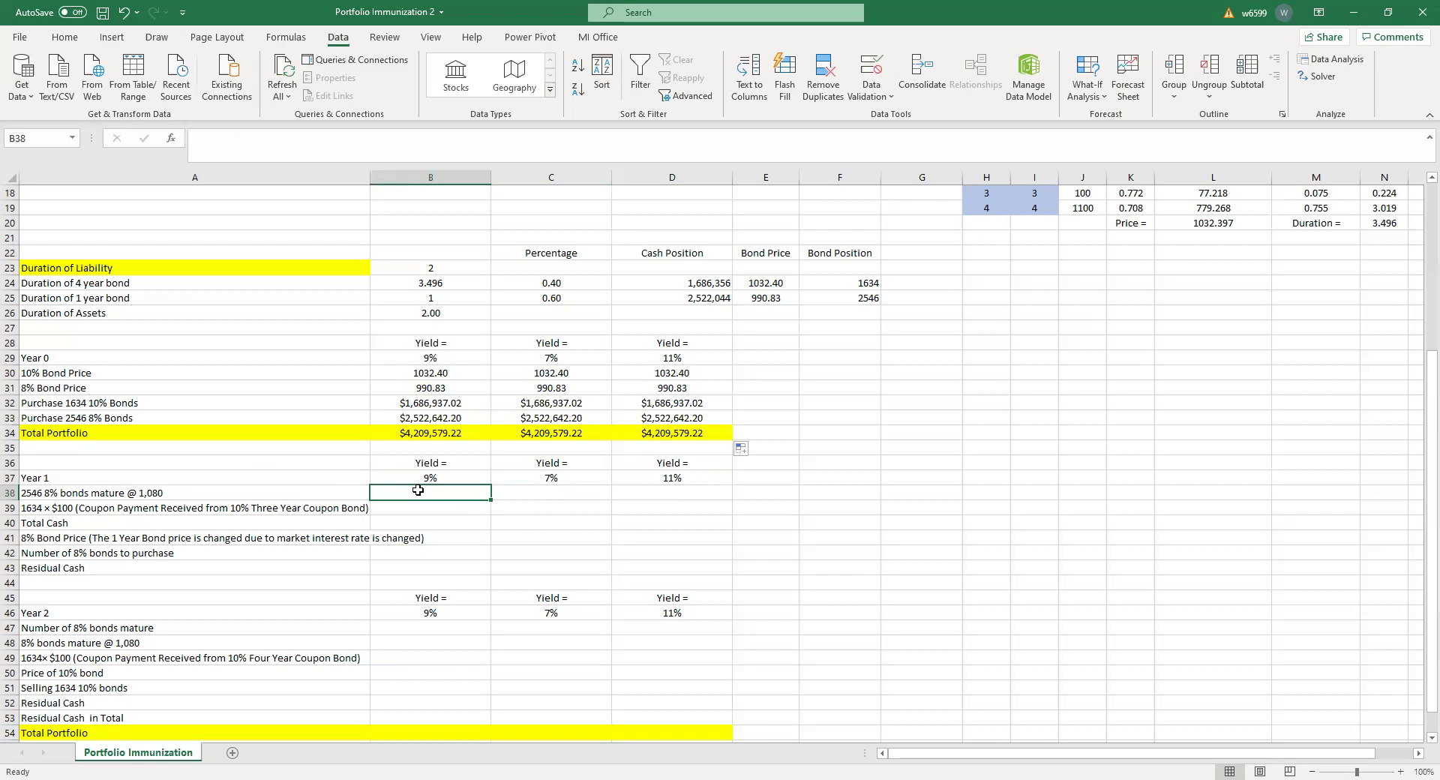
{"action": "type", "text": "="}
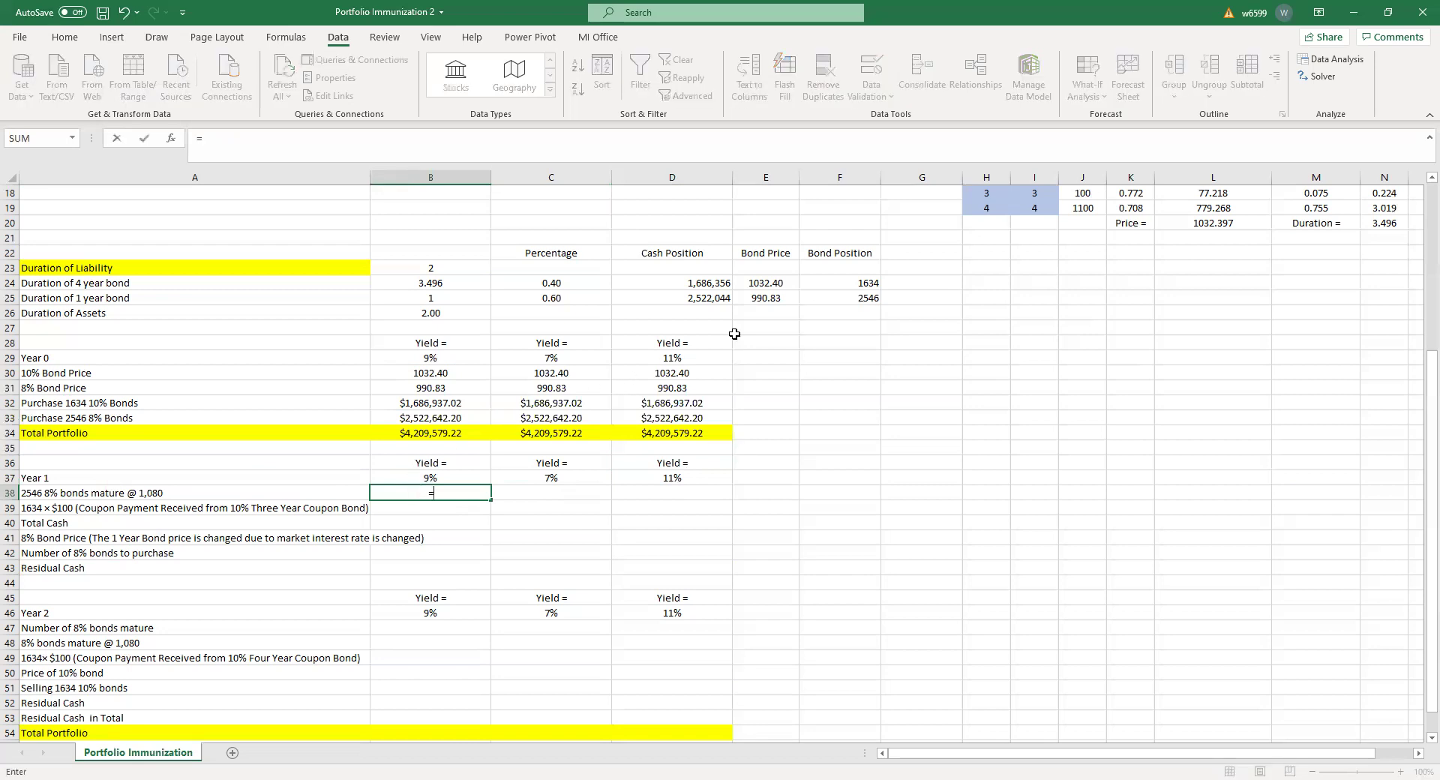
{"action": "left_click", "coordinate": [830, 298]}
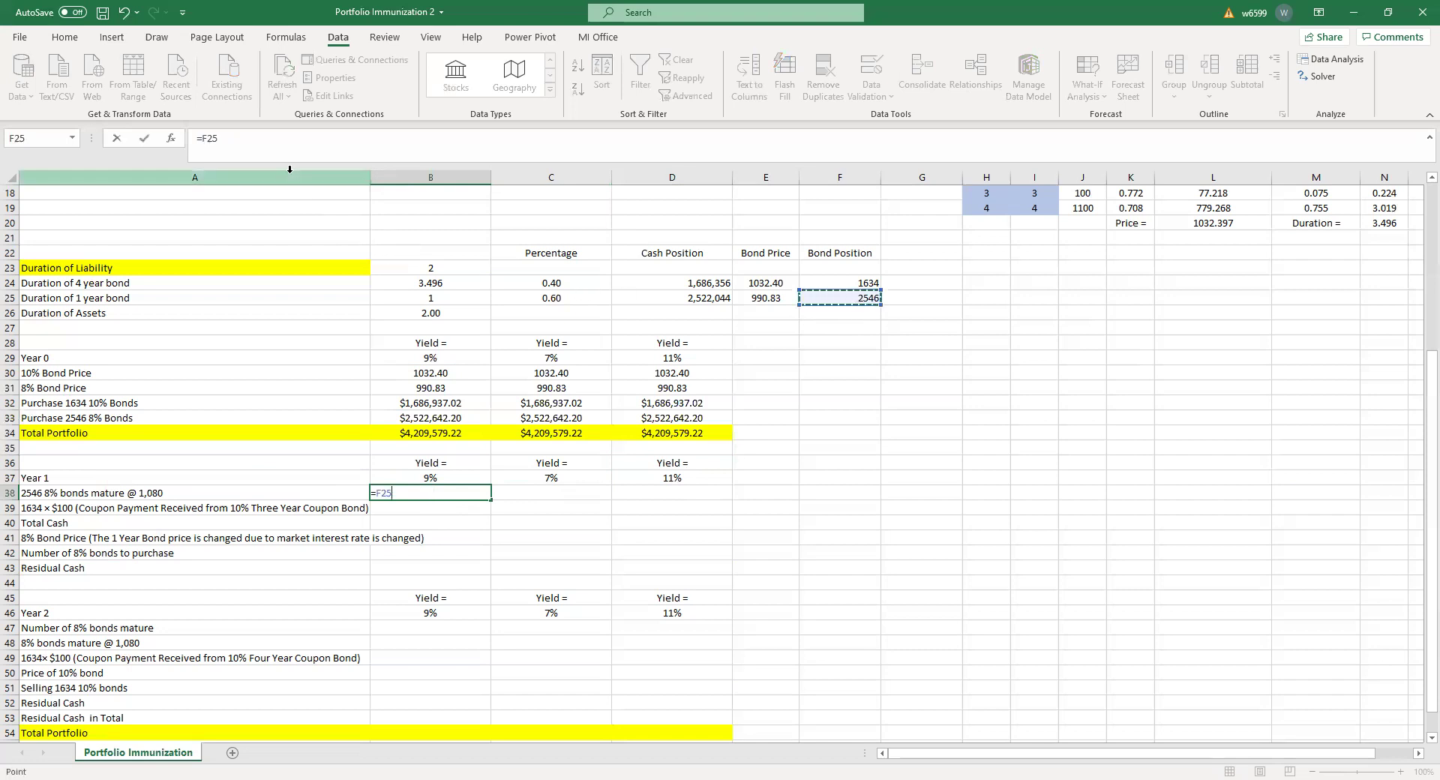
{"action": "double_click", "coordinate": [254, 132]}
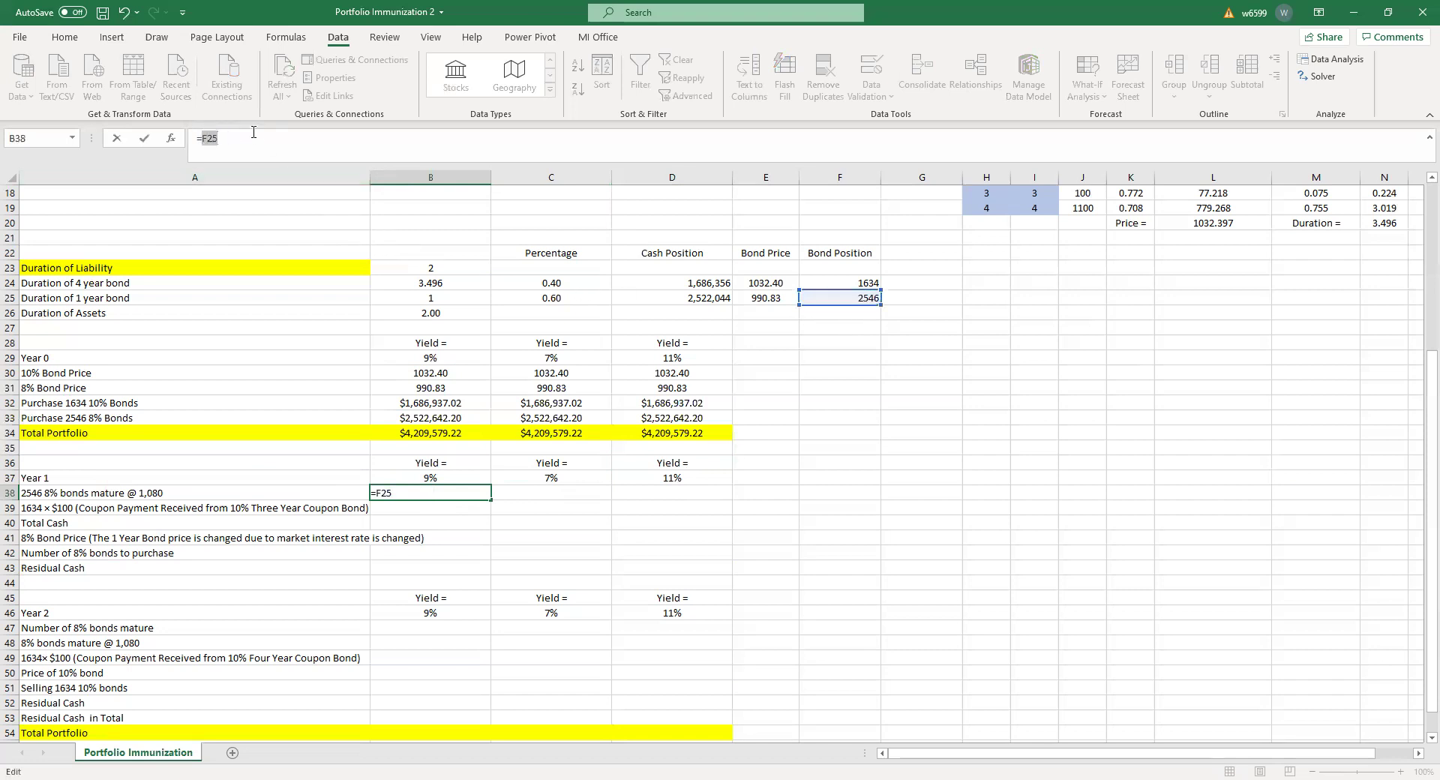
{"action": "type", "text": "$"}
{"action": "key", "text": "BackSpace"}
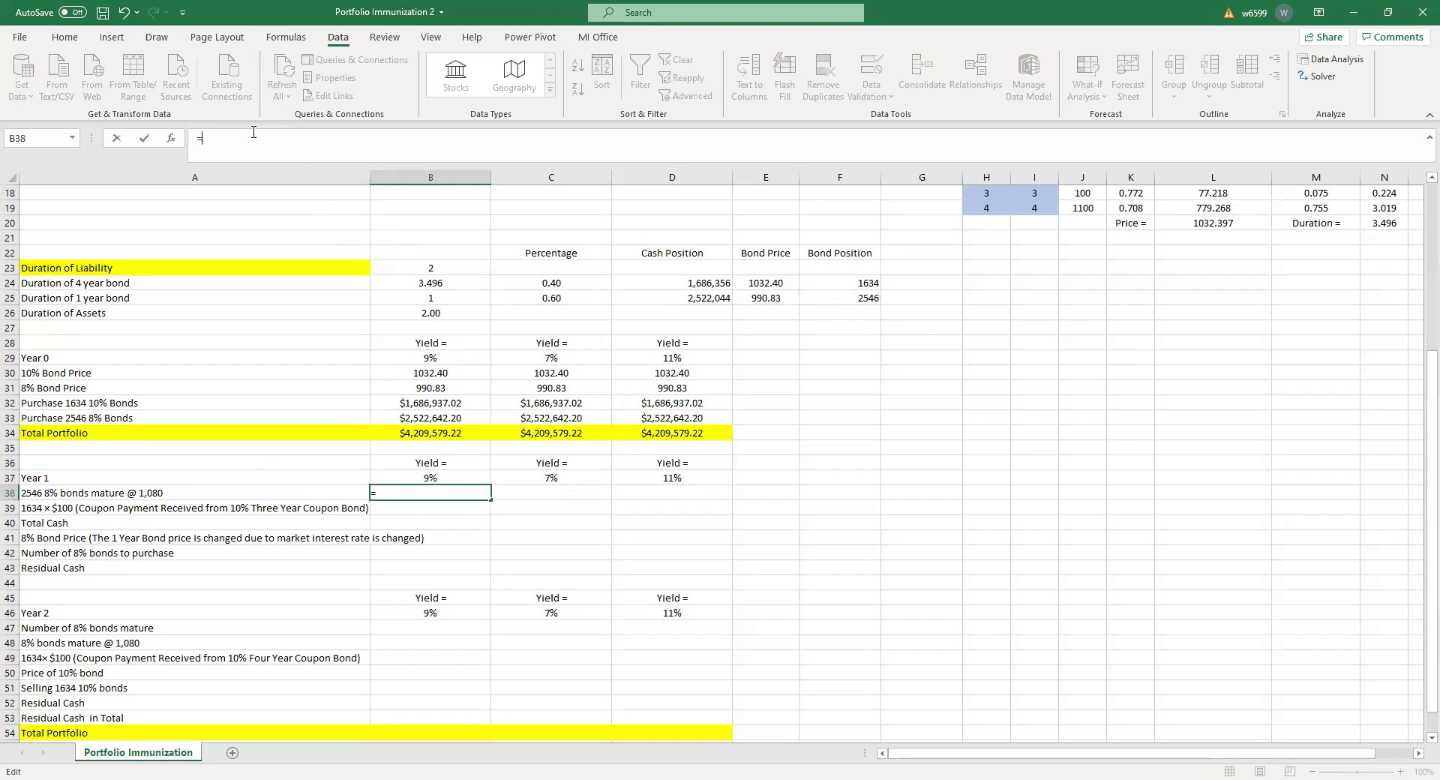
{"action": "left_click", "coordinate": [832, 299]}
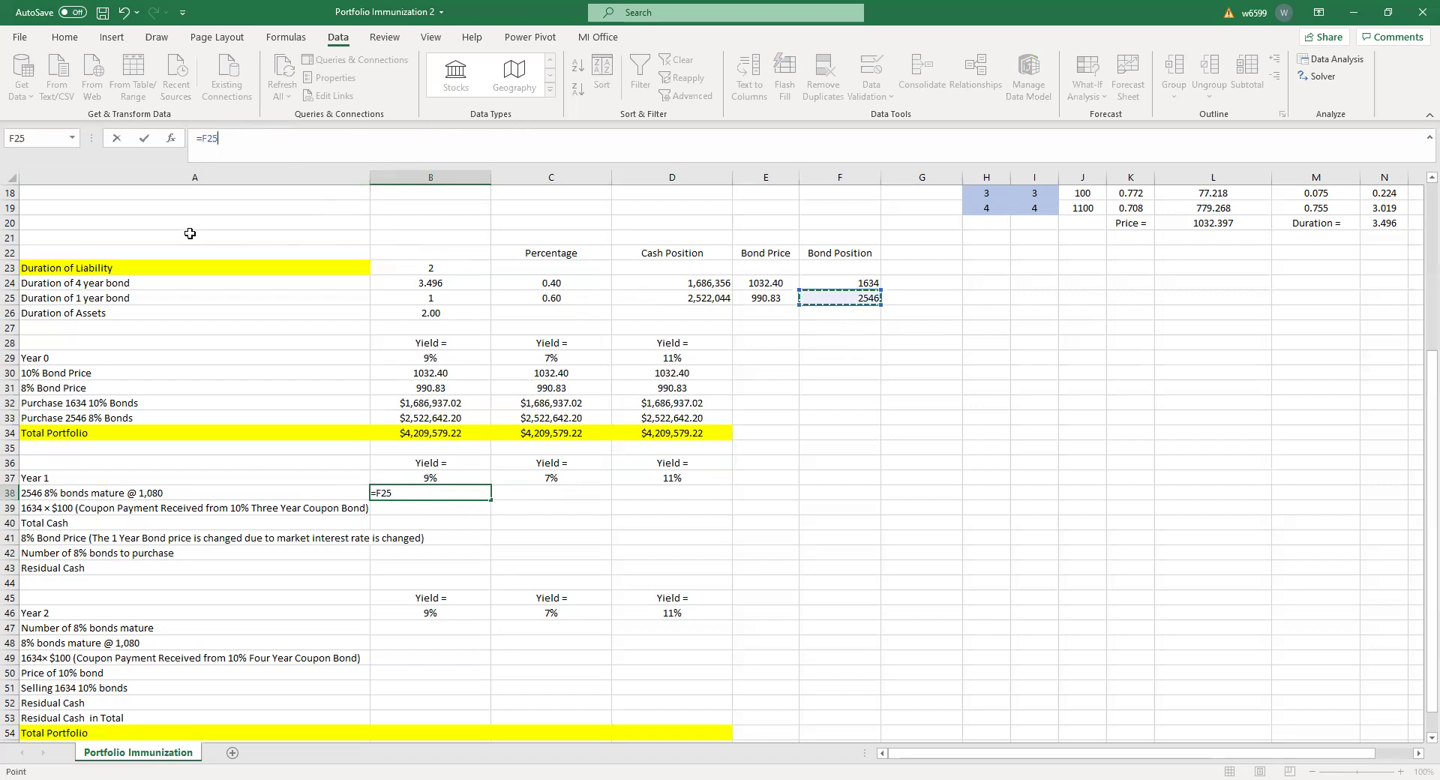
{"action": "left_click_drag", "start_coordinate": [201, 142], "coordinate": [243, 143]}
{"action": "key", "text": "F3"}
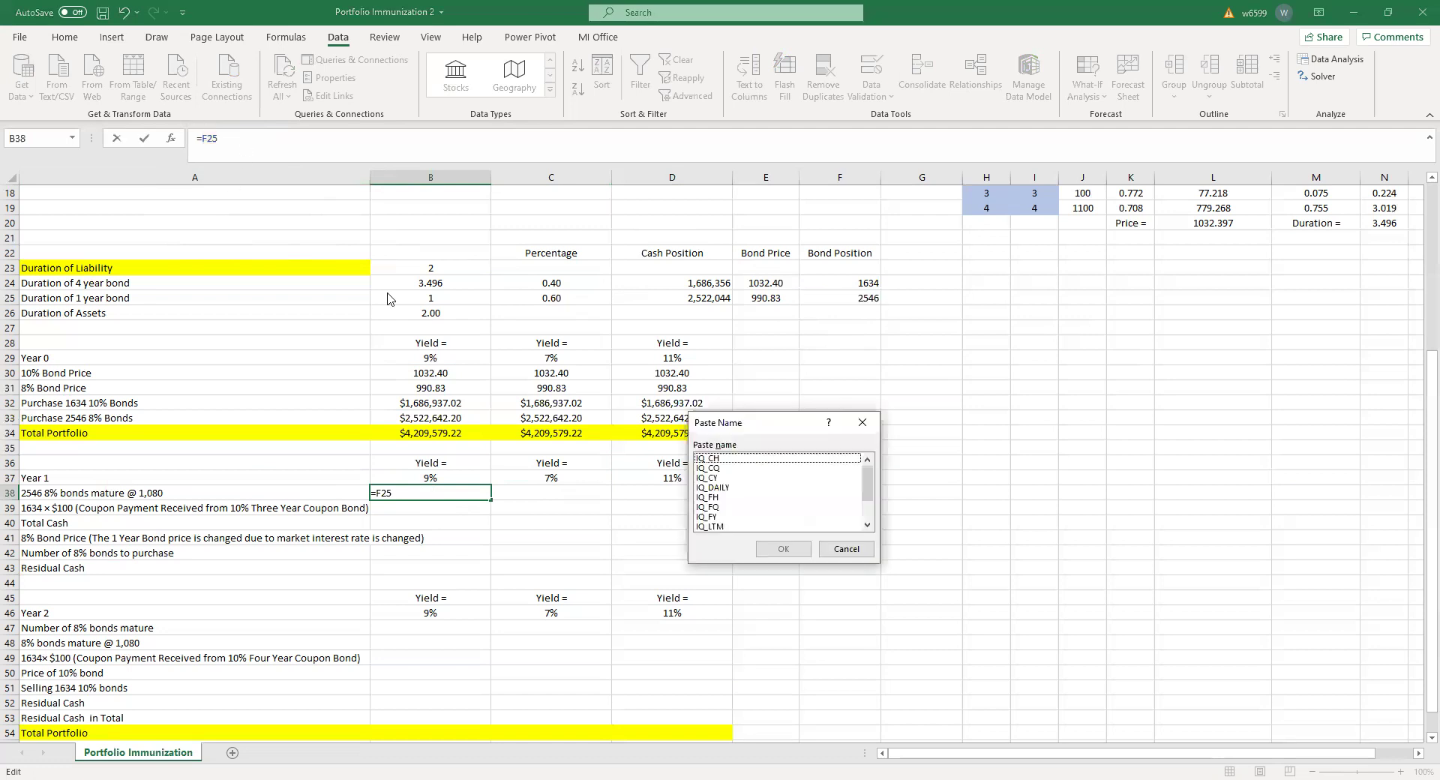
{"action": "left_click", "coordinate": [848, 549]}
{"action": "key", "text": "F4"}
{"action": "left_click", "coordinate": [470, 152]}
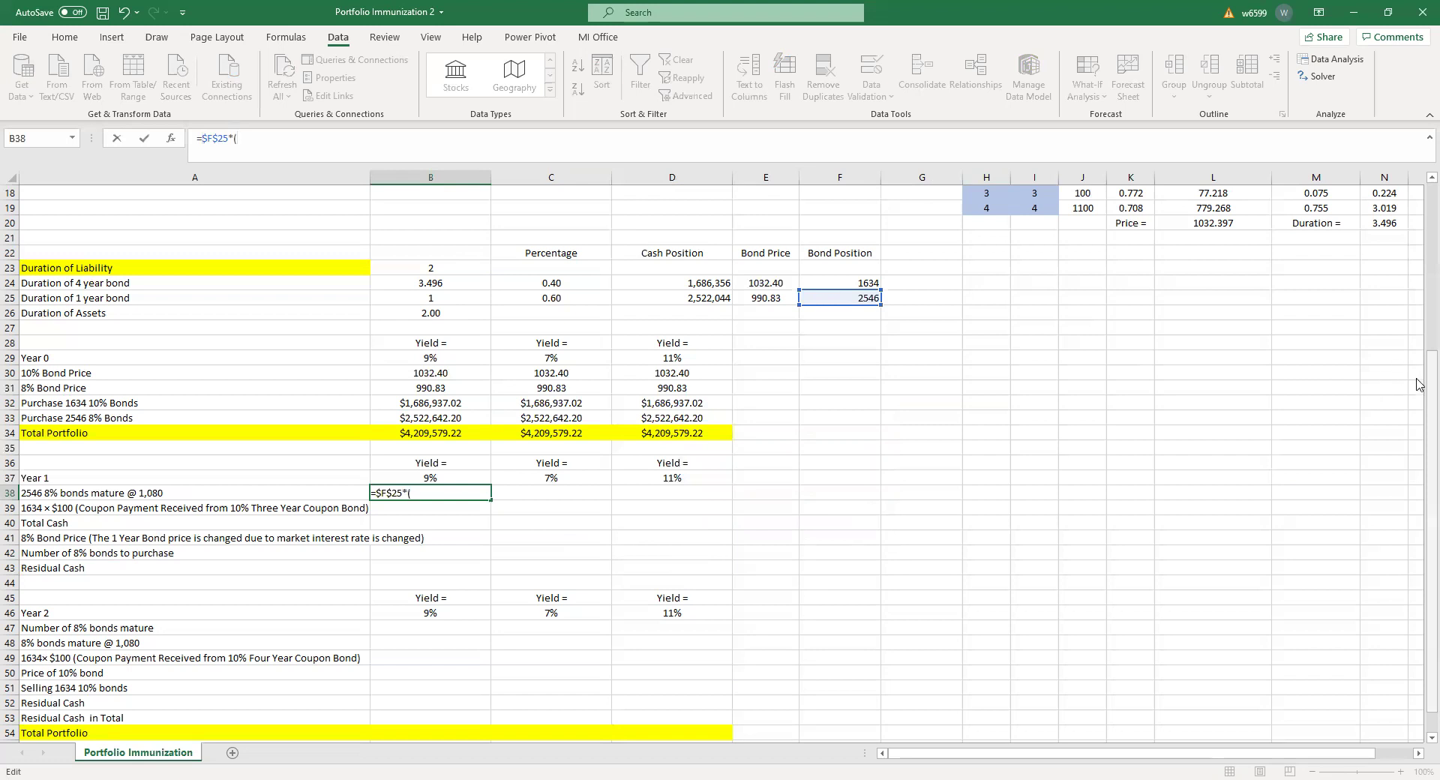
Complete B38 as =$F$25*($B$16*$C$16+$C$16) for coupon plus face value proceeds
{"action": "scroll", "coordinate": [1073, 317], "scroll_direction": "up", "scroll_amount": 3}
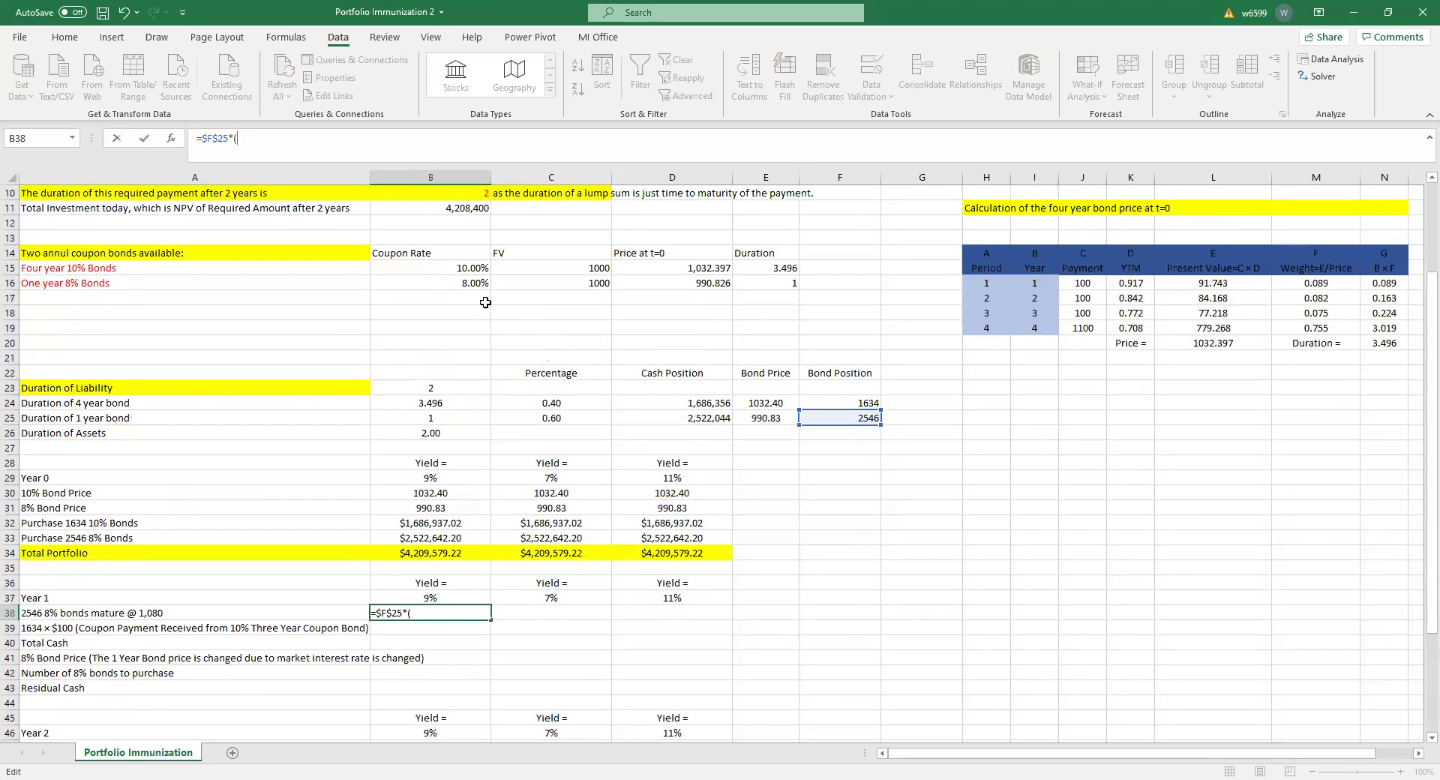
{"action": "left_click", "coordinate": [474, 285]}
{"action": "type", "text": "*"}
{"action": "left_click", "coordinate": [572, 286]}
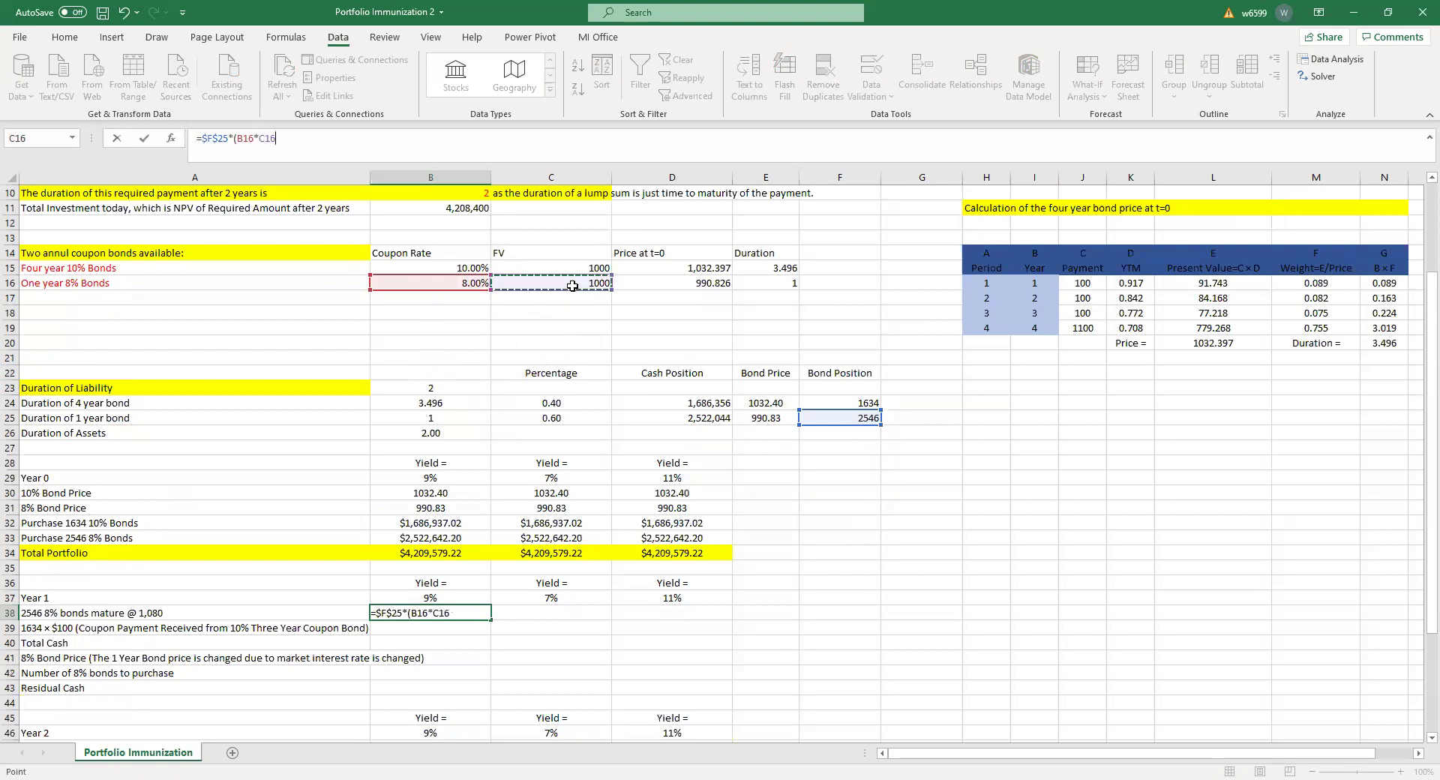
{"action": "type", "text": "+"}
{"action": "left_click", "coordinate": [572, 286]}
{"action": "type", "text": ")"}
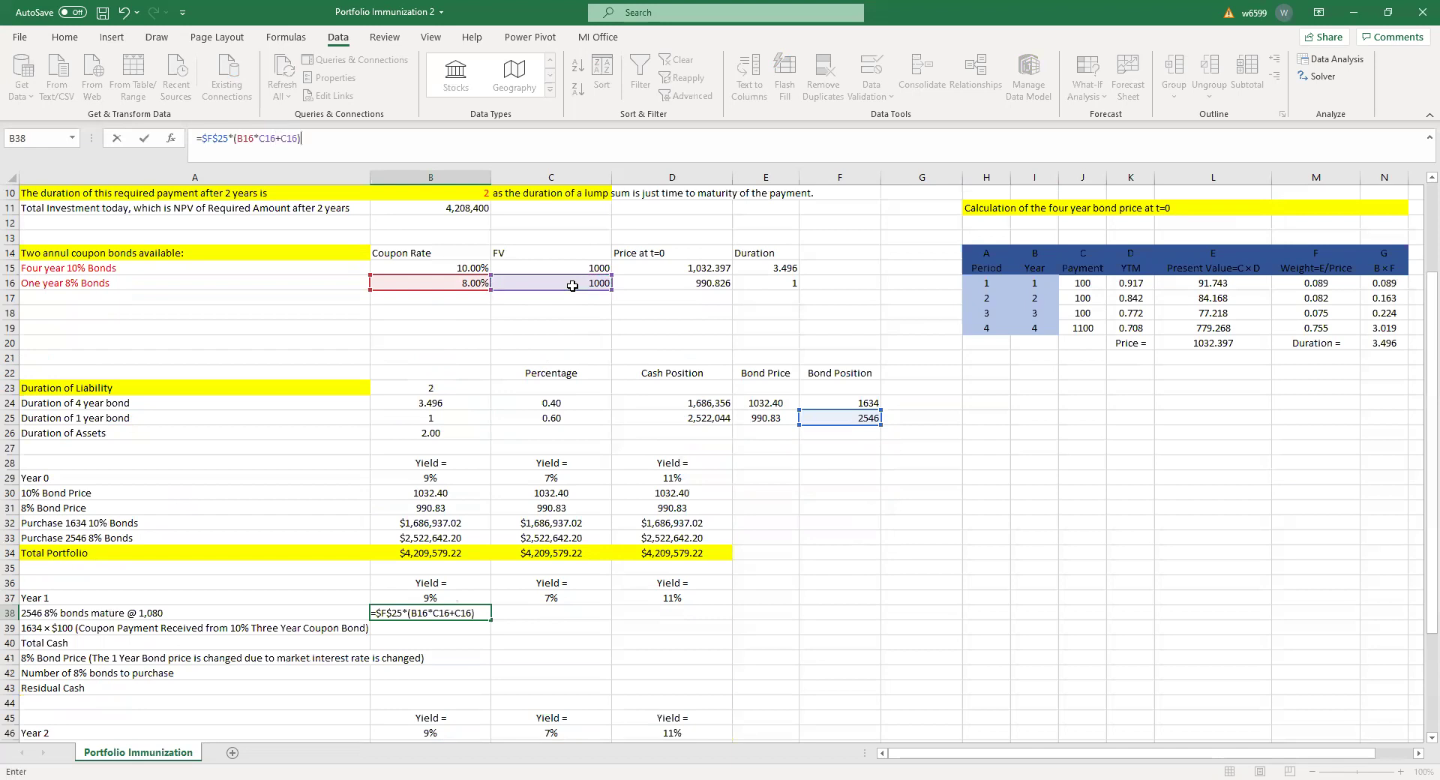
{"action": "left_click_drag", "start_coordinate": [302, 138], "coordinate": [235, 128]}
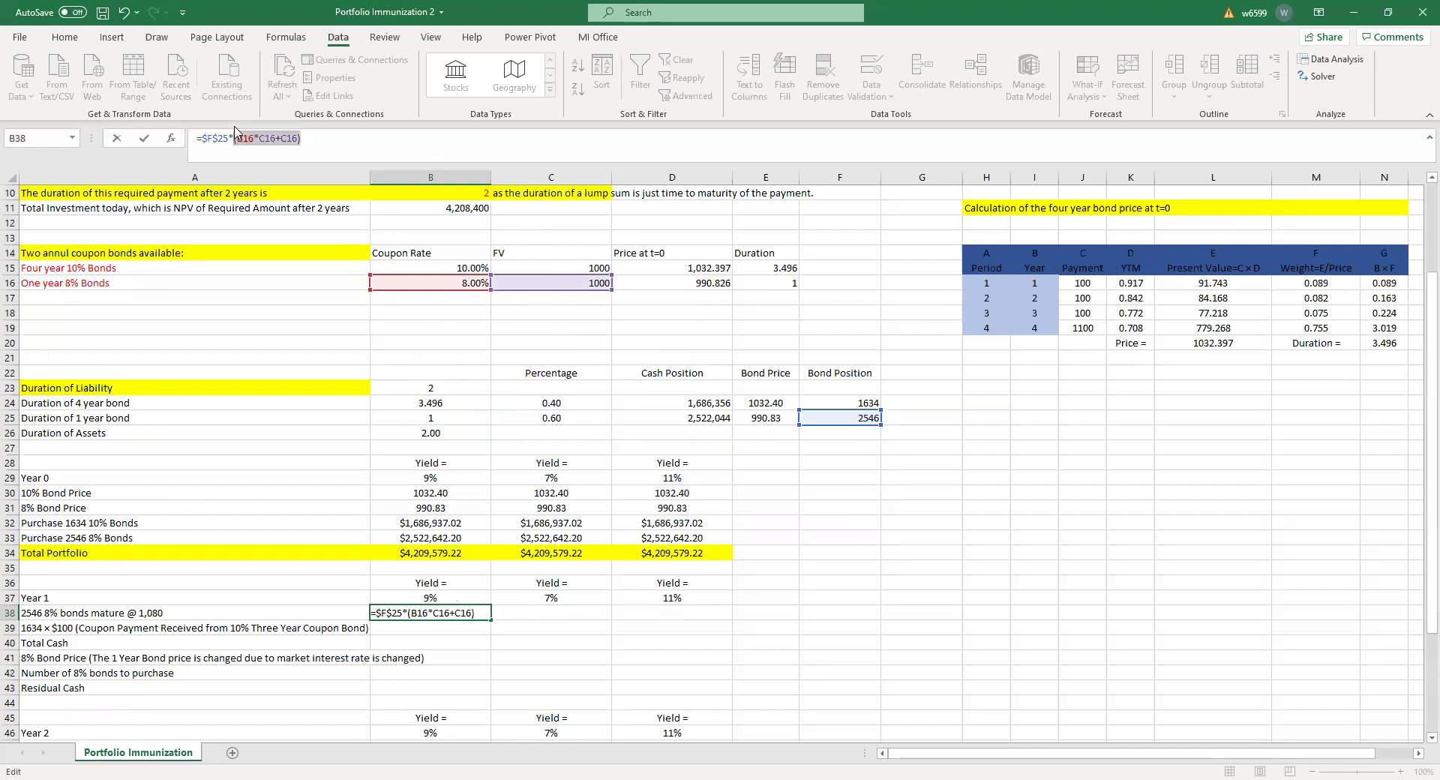
{"action": "key", "text": "Return"}
Fill the $2,749,680 maturing-bond proceeds across to the 7% and 11% columns
{"action": "left_click_drag", "start_coordinate": [311, 523], "coordinate": [353, 598]}
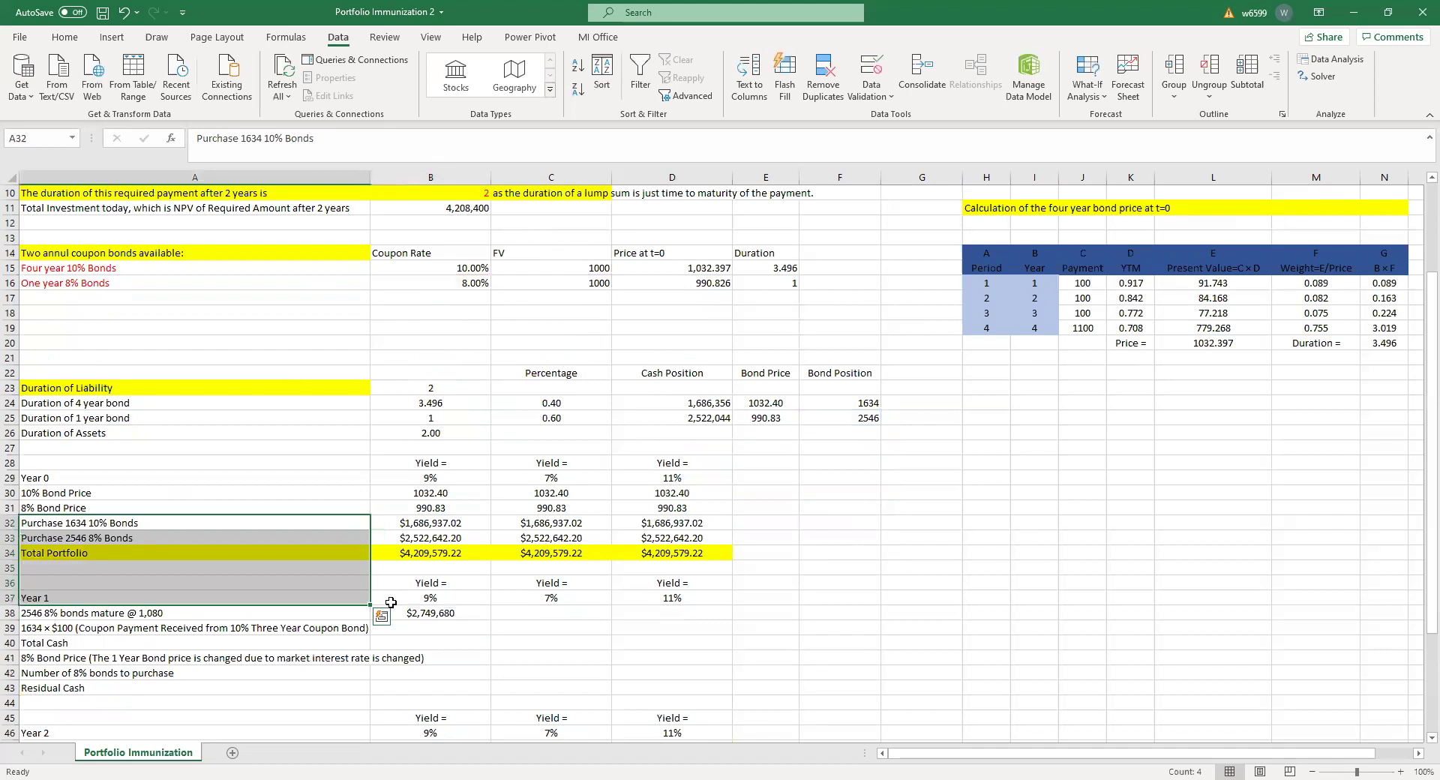
{"action": "left_click", "coordinate": [425, 614]}
{"action": "left_click_drag", "start_coordinate": [492, 621], "coordinate": [698, 615]}
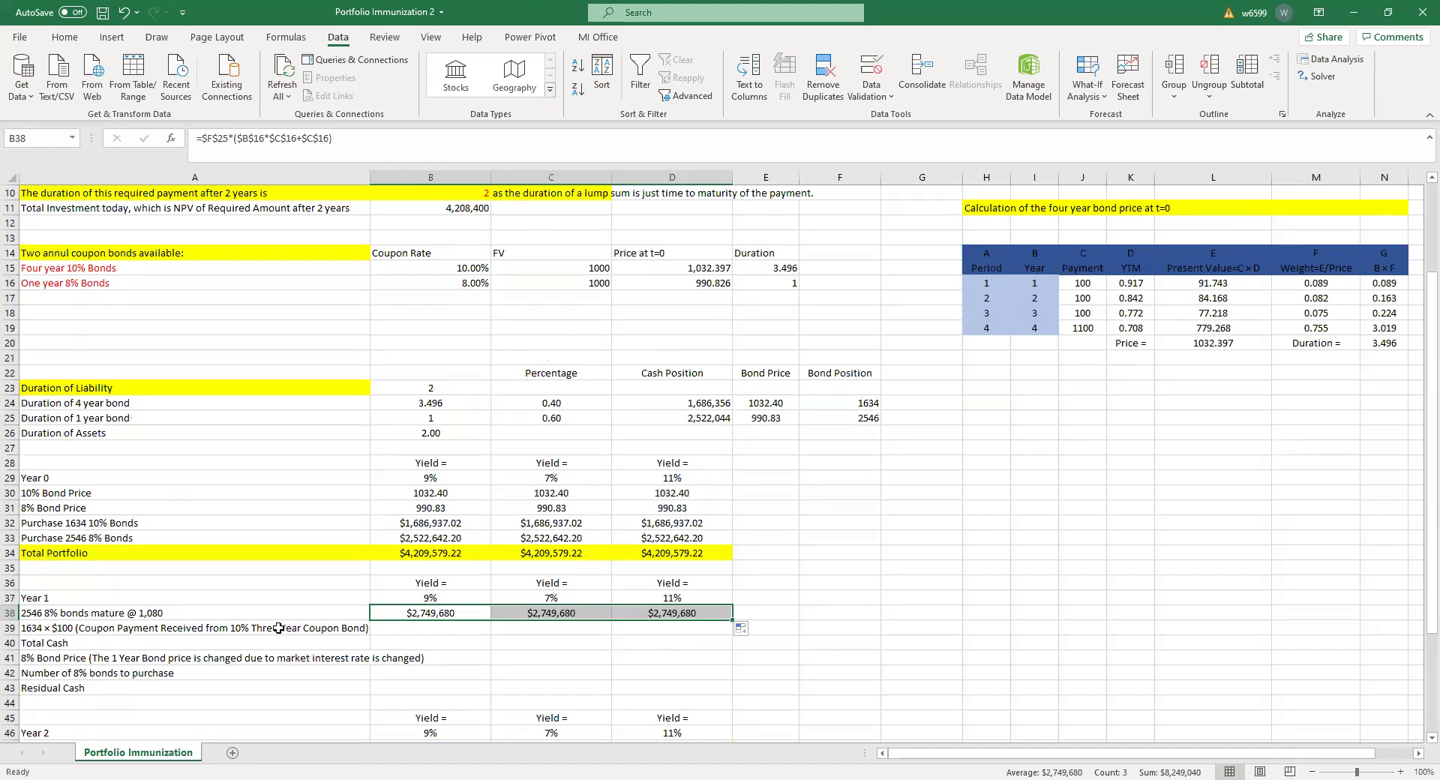
{"action": "left_click", "coordinate": [389, 631]}
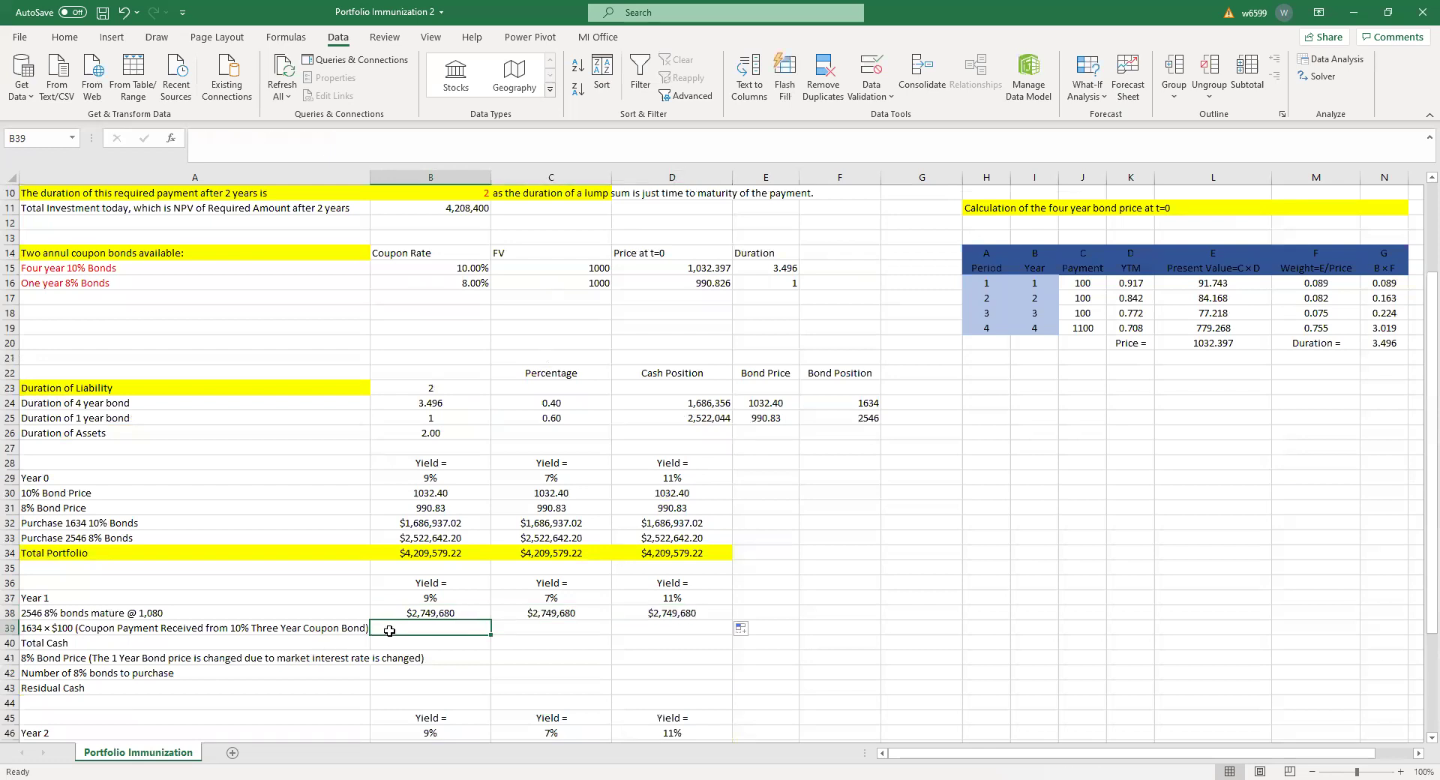
Enter the 10% coupon income =$F$24*($B$15*$C$15), $163,400, in B39 and fill it to column D
{"action": "type", "text": "="}
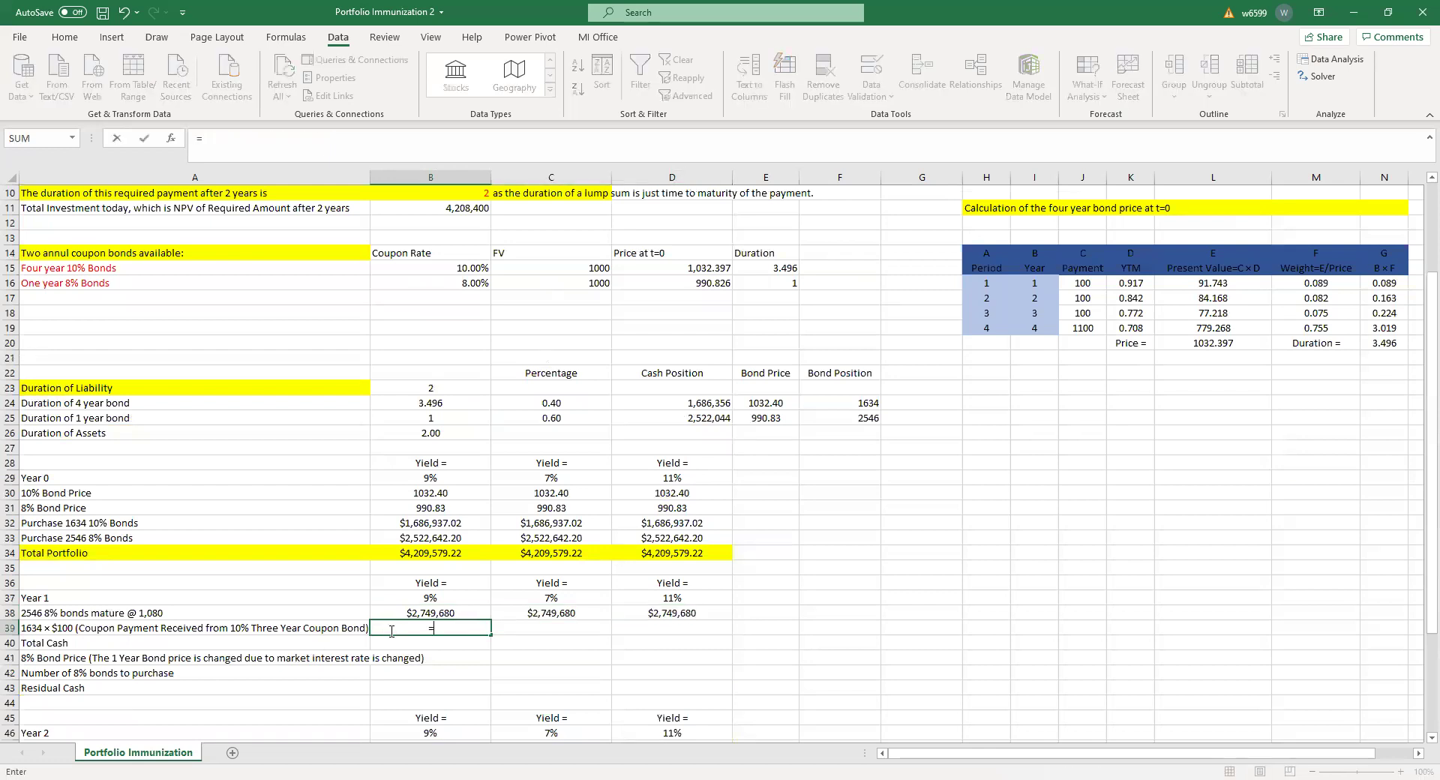
{"action": "left_click", "coordinate": [823, 404]}
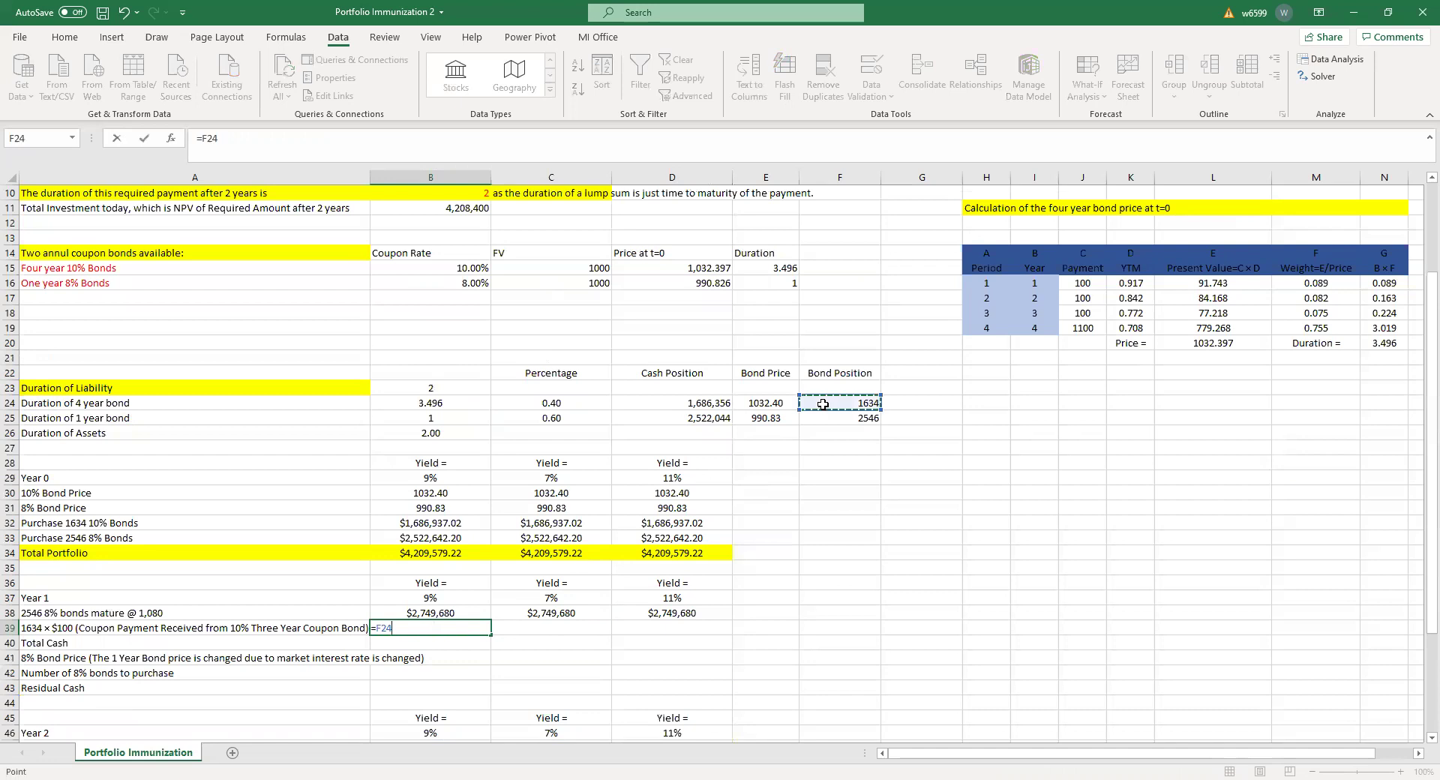
{"action": "type", "text": "*"}
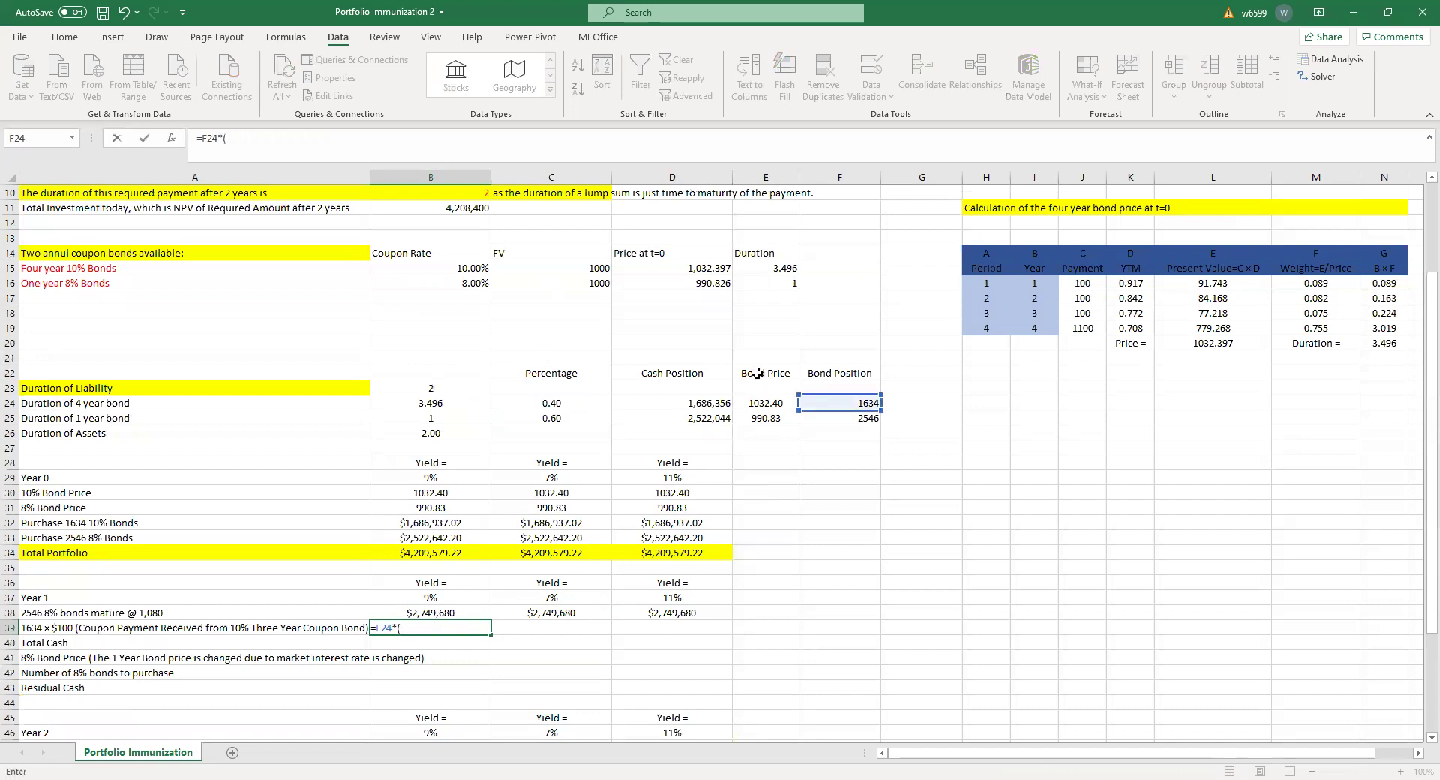
{"action": "left_click", "coordinate": [453, 268]}
{"action": "type", "text": "*"}
{"action": "left_click", "coordinate": [510, 271]}
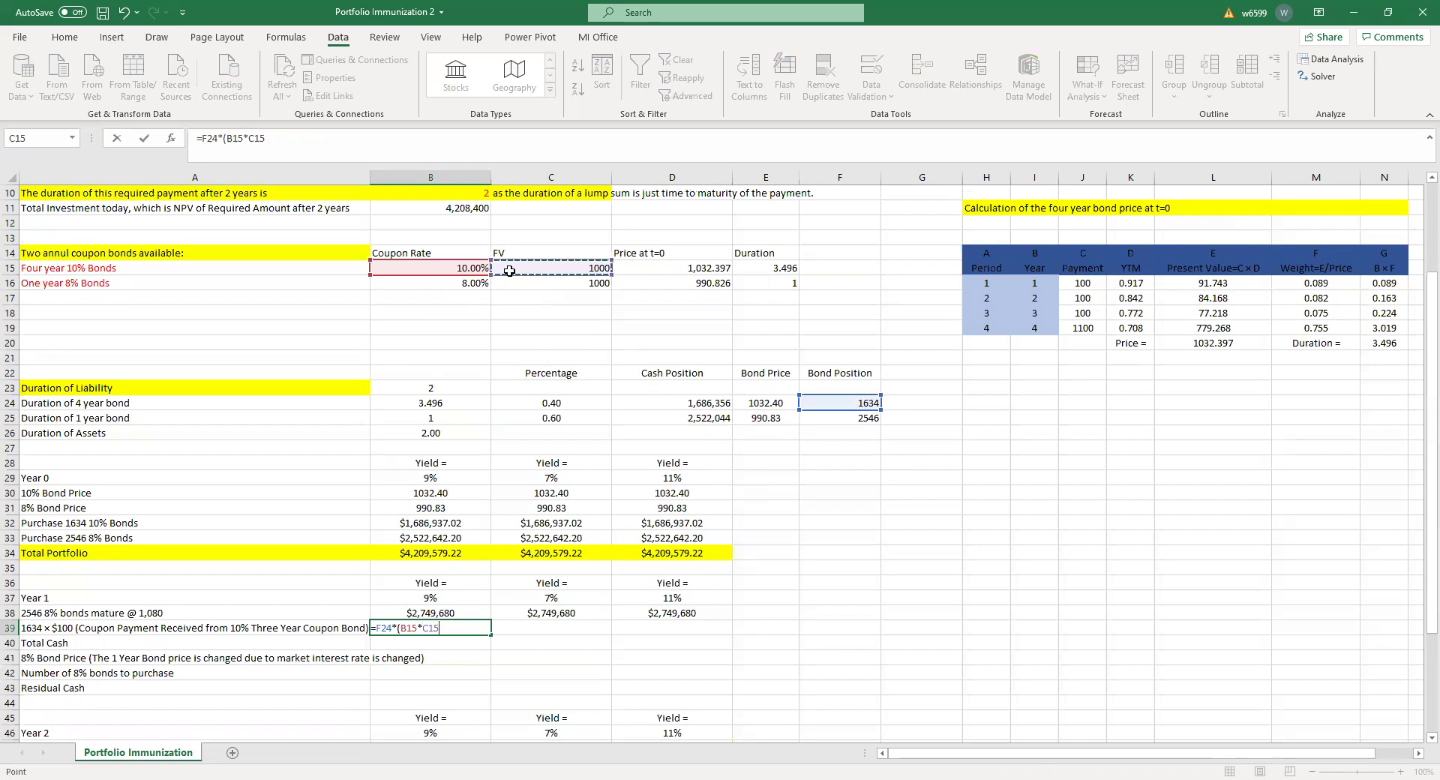
{"action": "key", "text": "Return"}
{"action": "left_click", "coordinate": [436, 627]}
{"action": "left_click", "coordinate": [240, 138]}
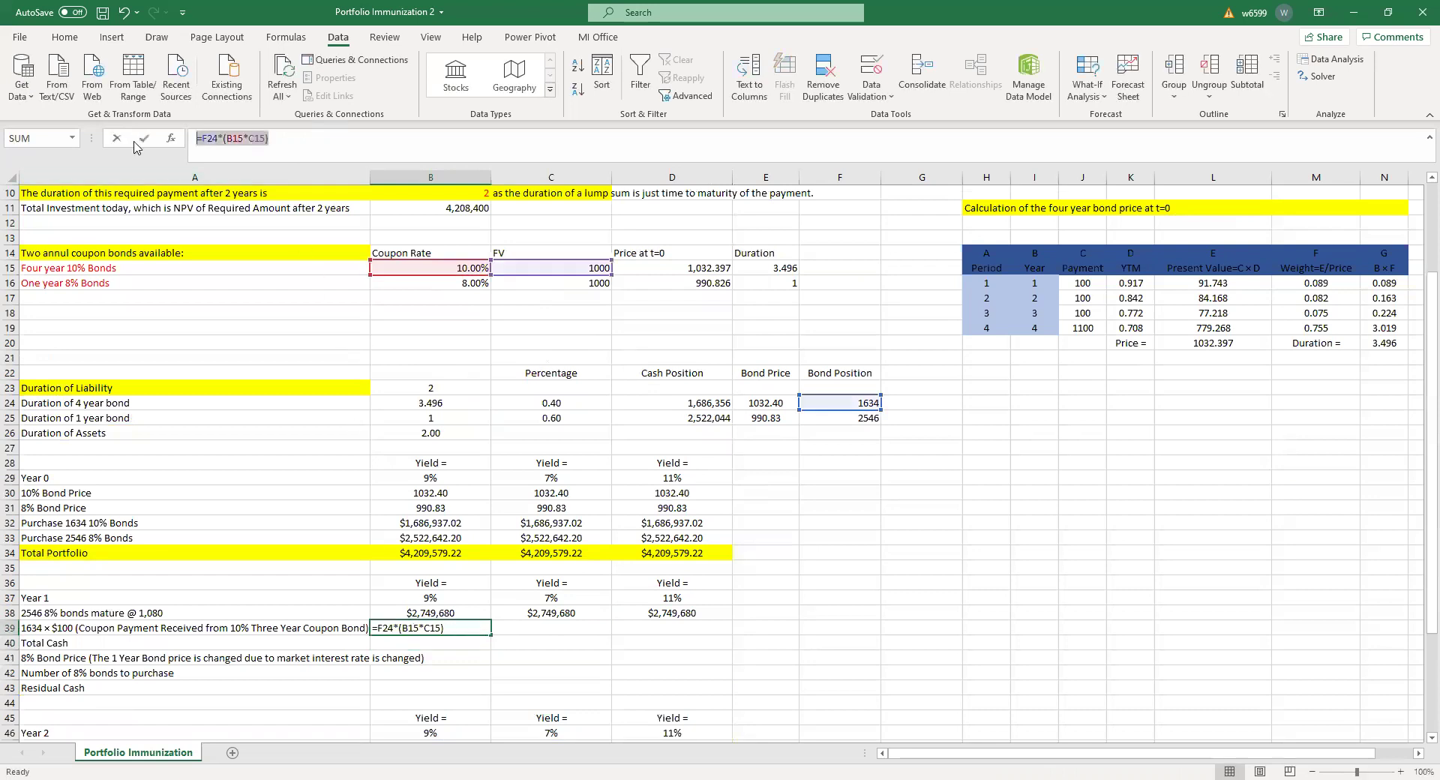
{"action": "key", "text": "Return"}
{"action": "left_click", "coordinate": [437, 625]}
{"action": "left_click_drag", "start_coordinate": [493, 634], "coordinate": [701, 638]}
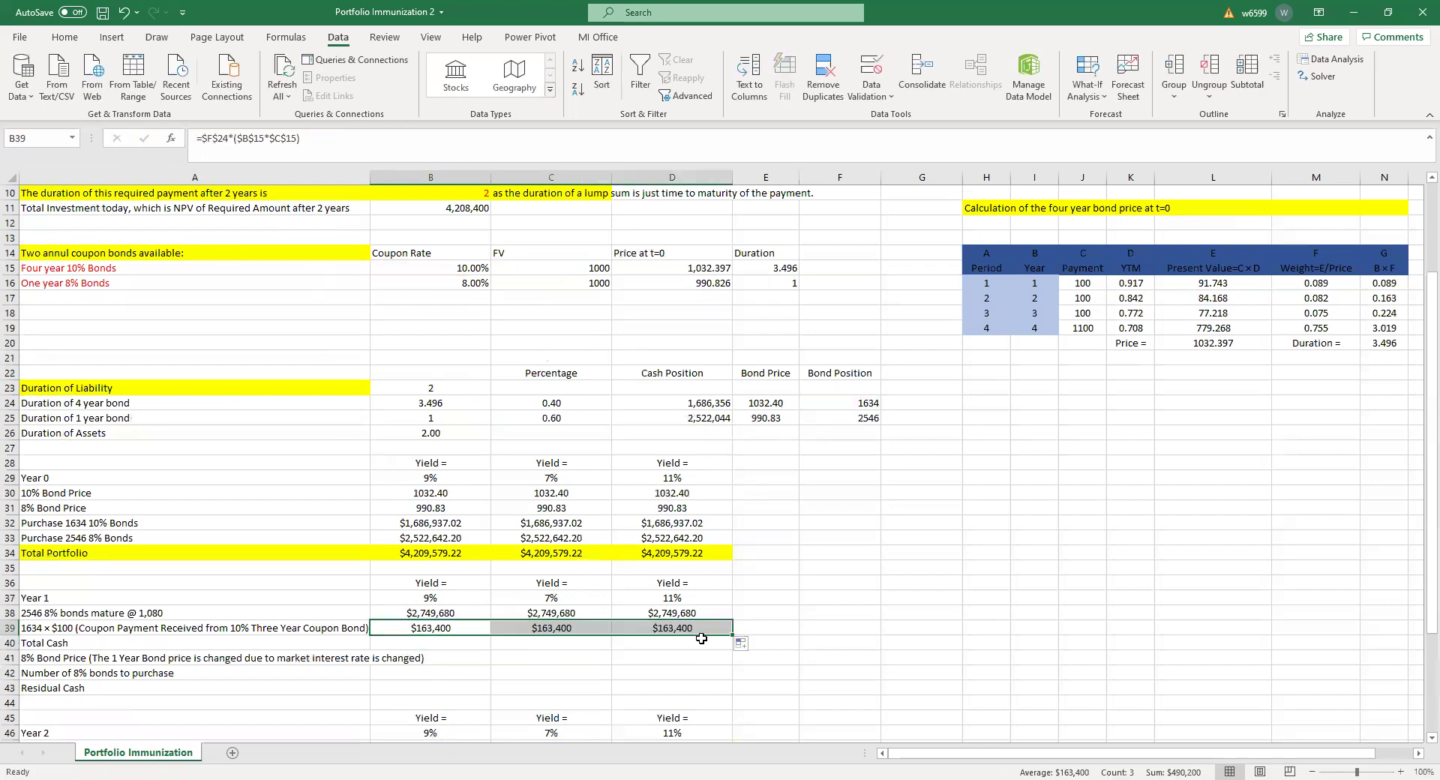
Sum proceeds and coupons in B40 as =B38+B39, $2,913,080, filled across all yields
{"action": "left_click", "coordinate": [450, 640]}
{"action": "type", "text": "="}
{"action": "key", "text": "Up"}
{"action": "key", "text": "Up"}
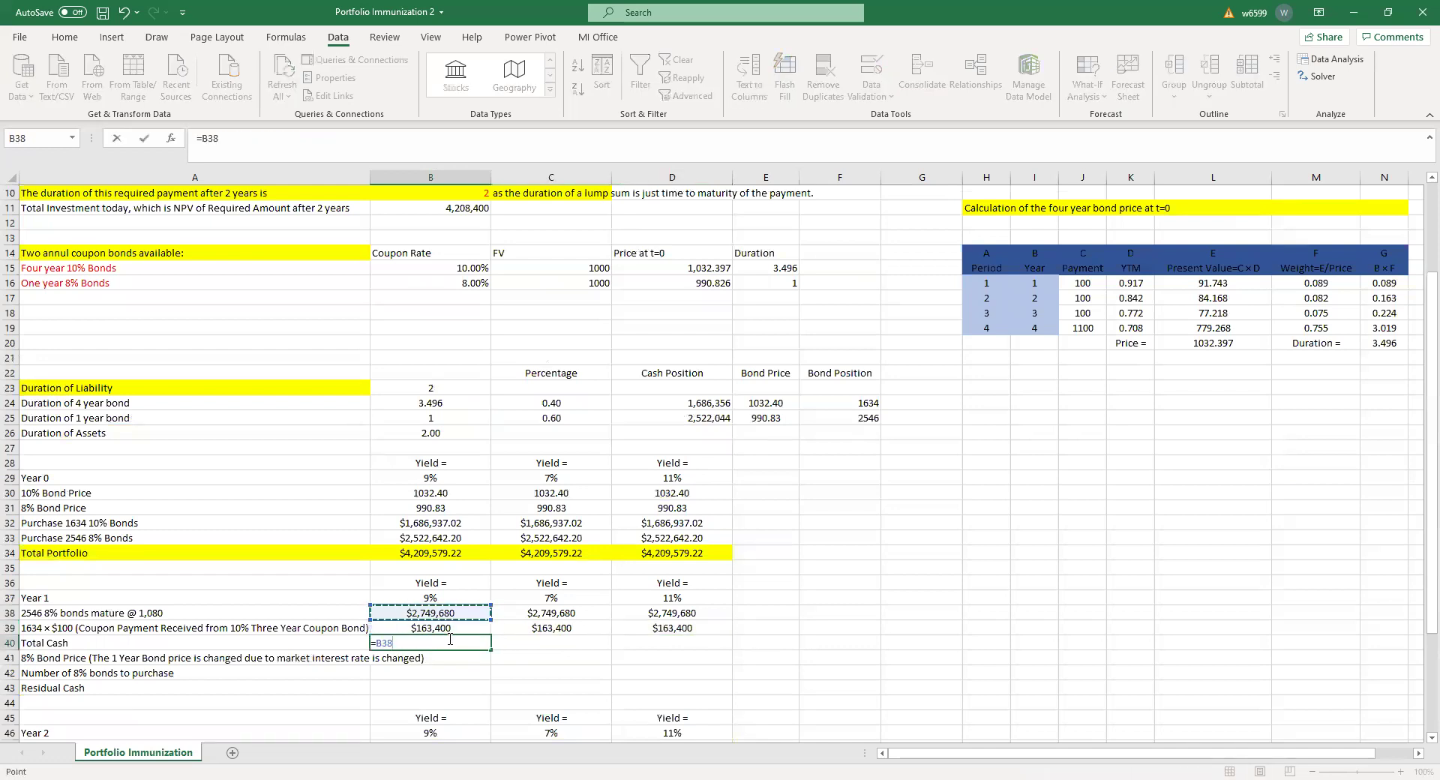
{"action": "type", "text": "+"}
{"action": "key", "text": "Up"}
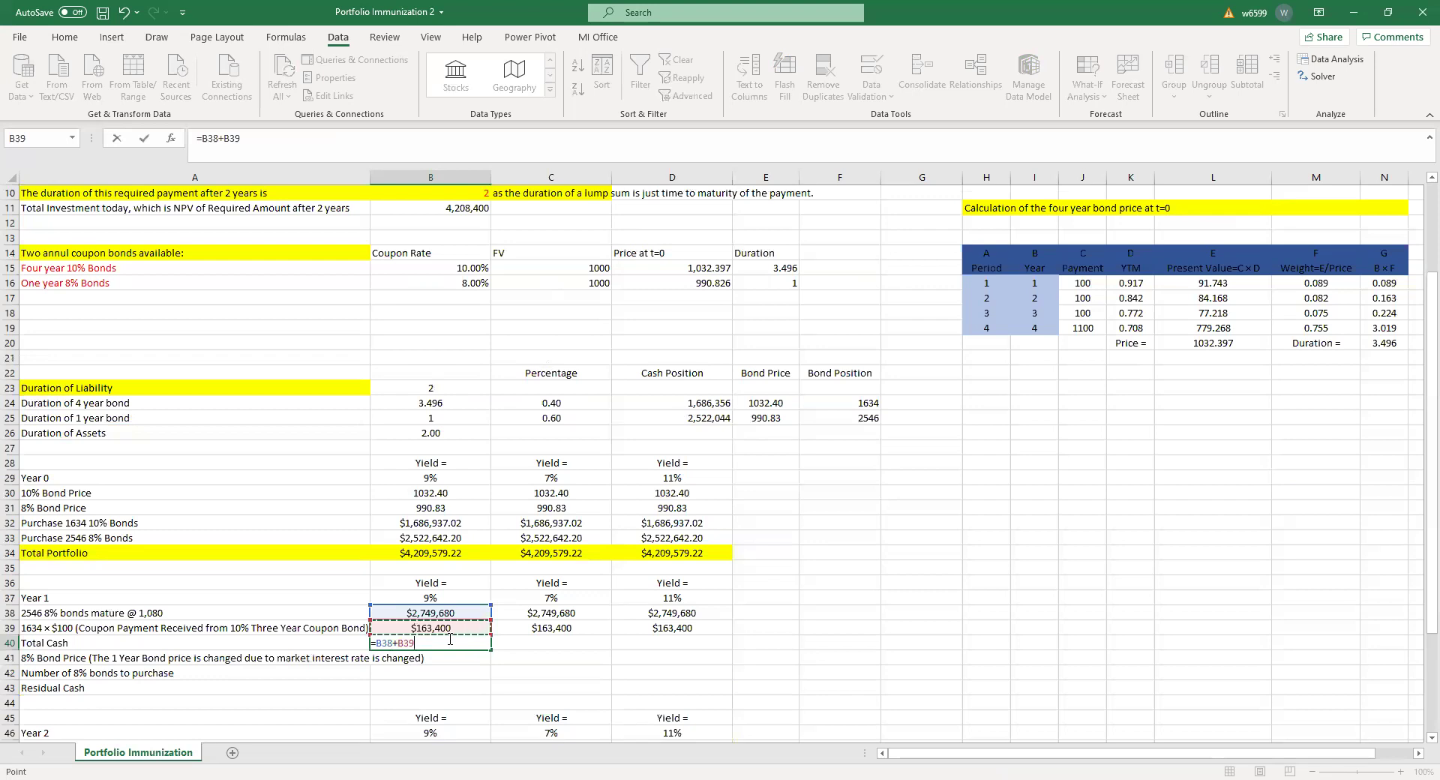
{"action": "key", "text": "Return"}
{"action": "left_click", "coordinate": [484, 643]}
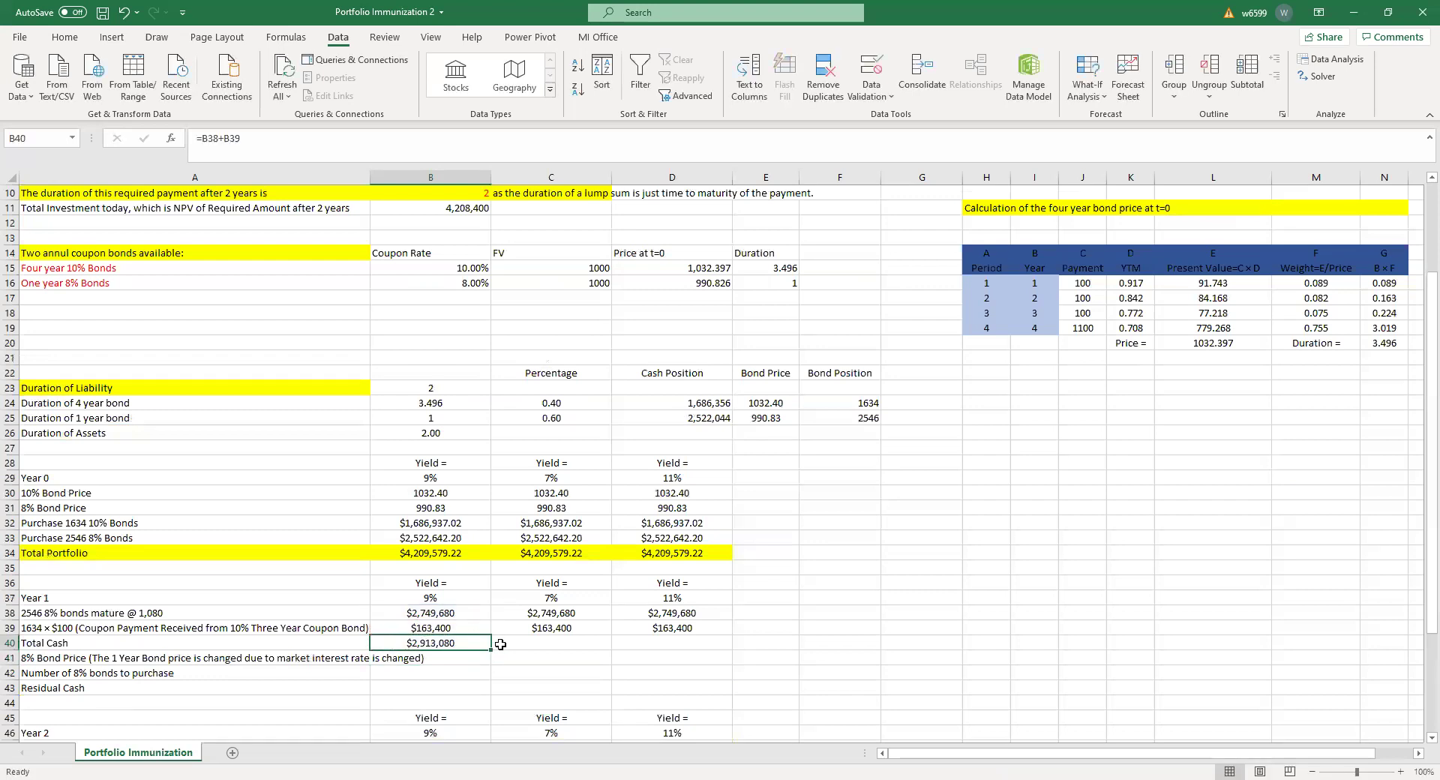
{"action": "left_click_drag", "start_coordinate": [491, 650], "coordinate": [701, 660]}
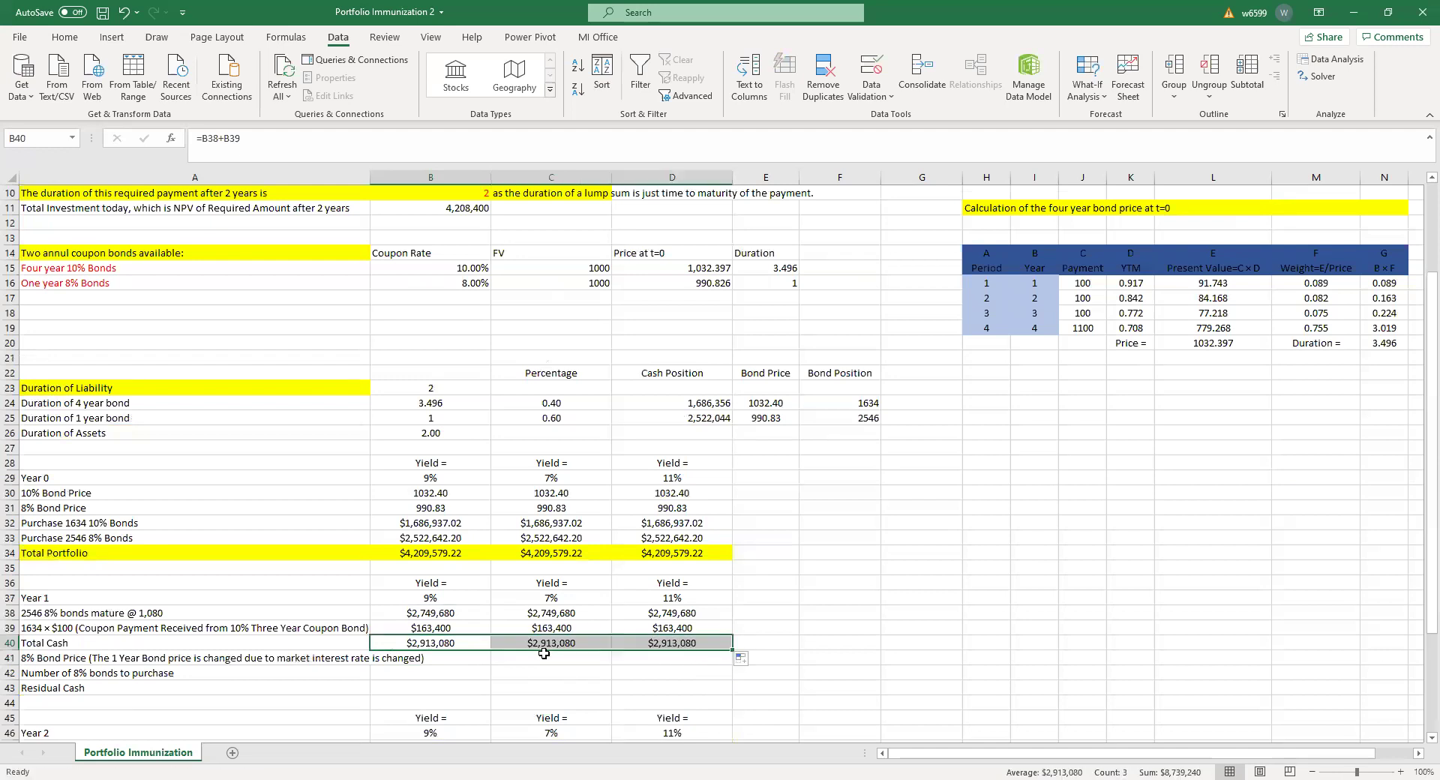
{"action": "left_click", "coordinate": [472, 661]}
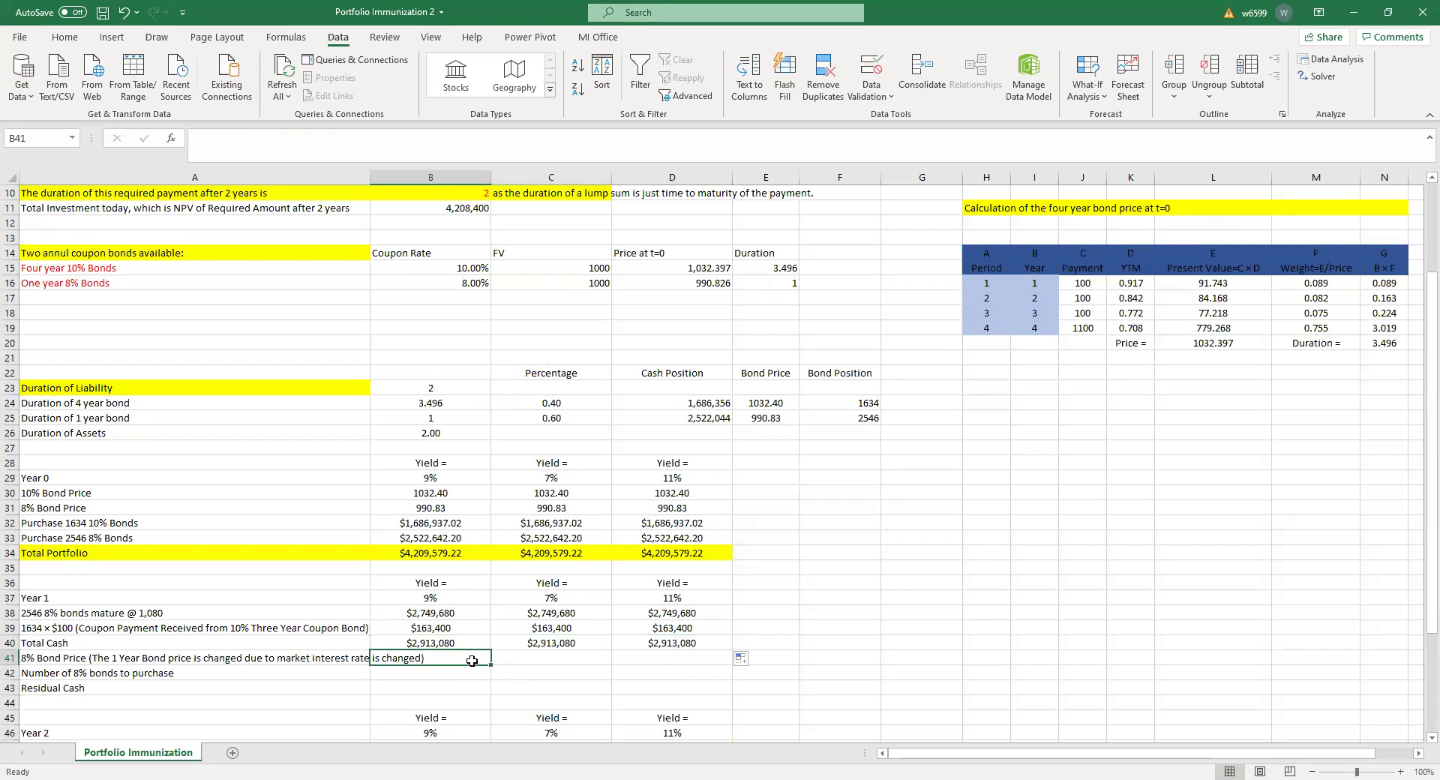
Enter a PV formula in B41 pricing the 8% bond at the B37 yield over one year
{"action": "left_click", "coordinate": [477, 647]}
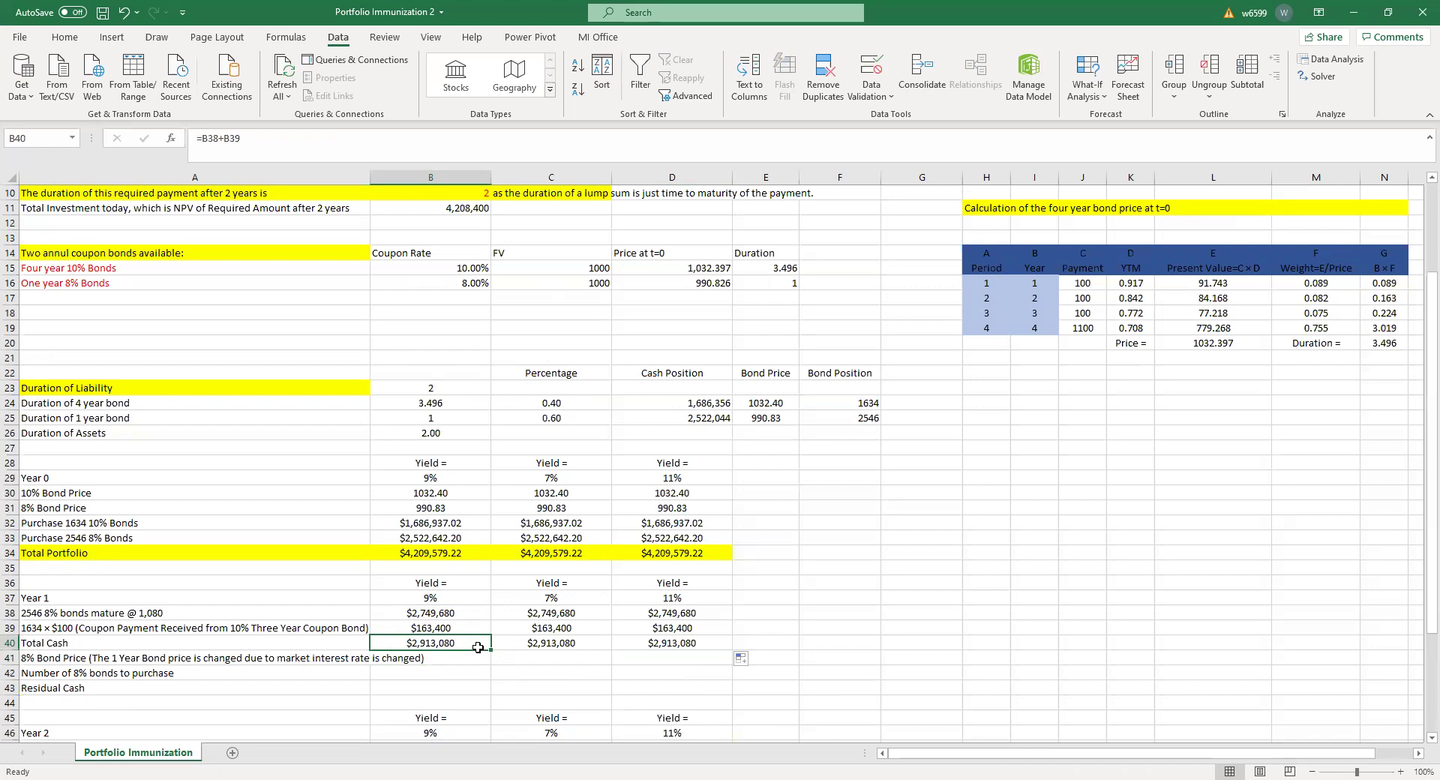
{"action": "left_click", "coordinate": [457, 657]}
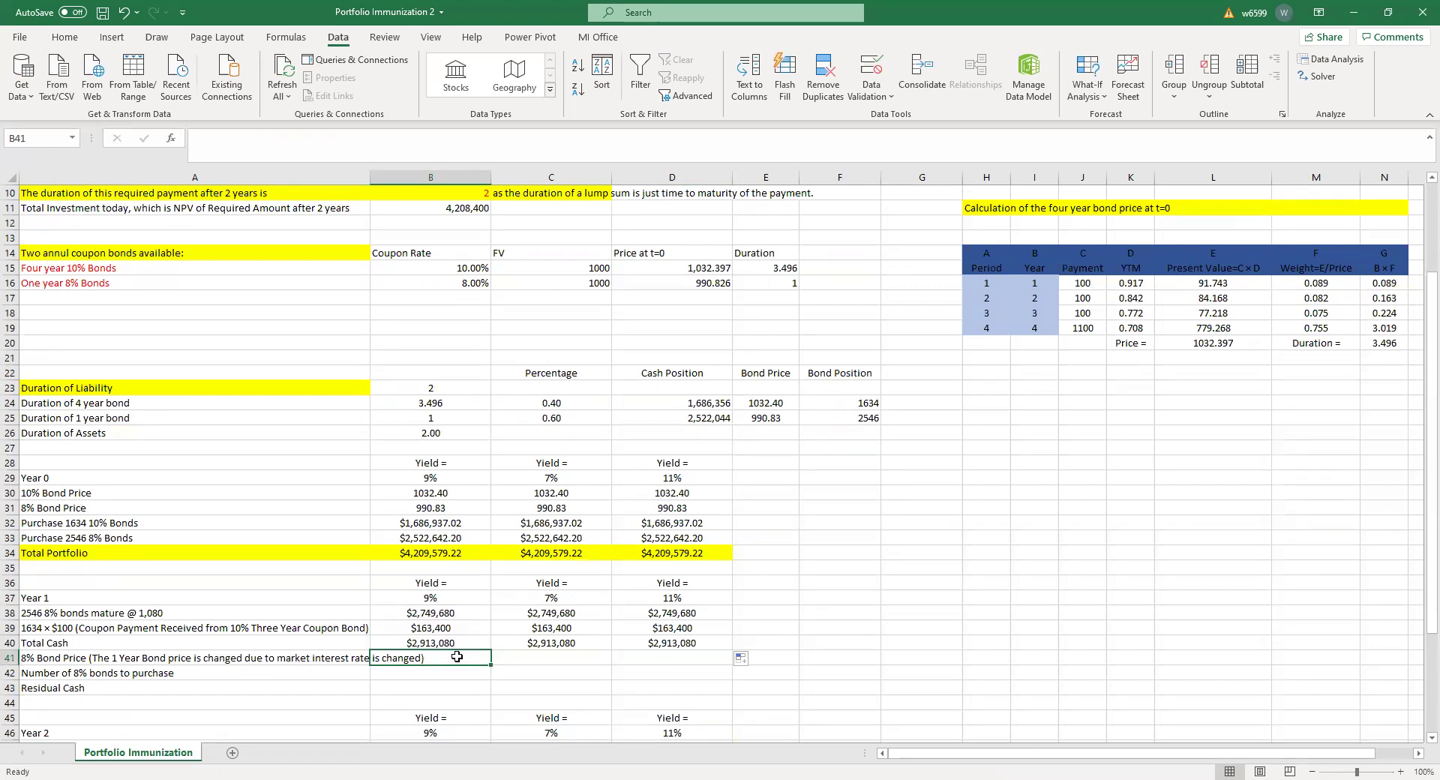
{"action": "type", "text": "="}
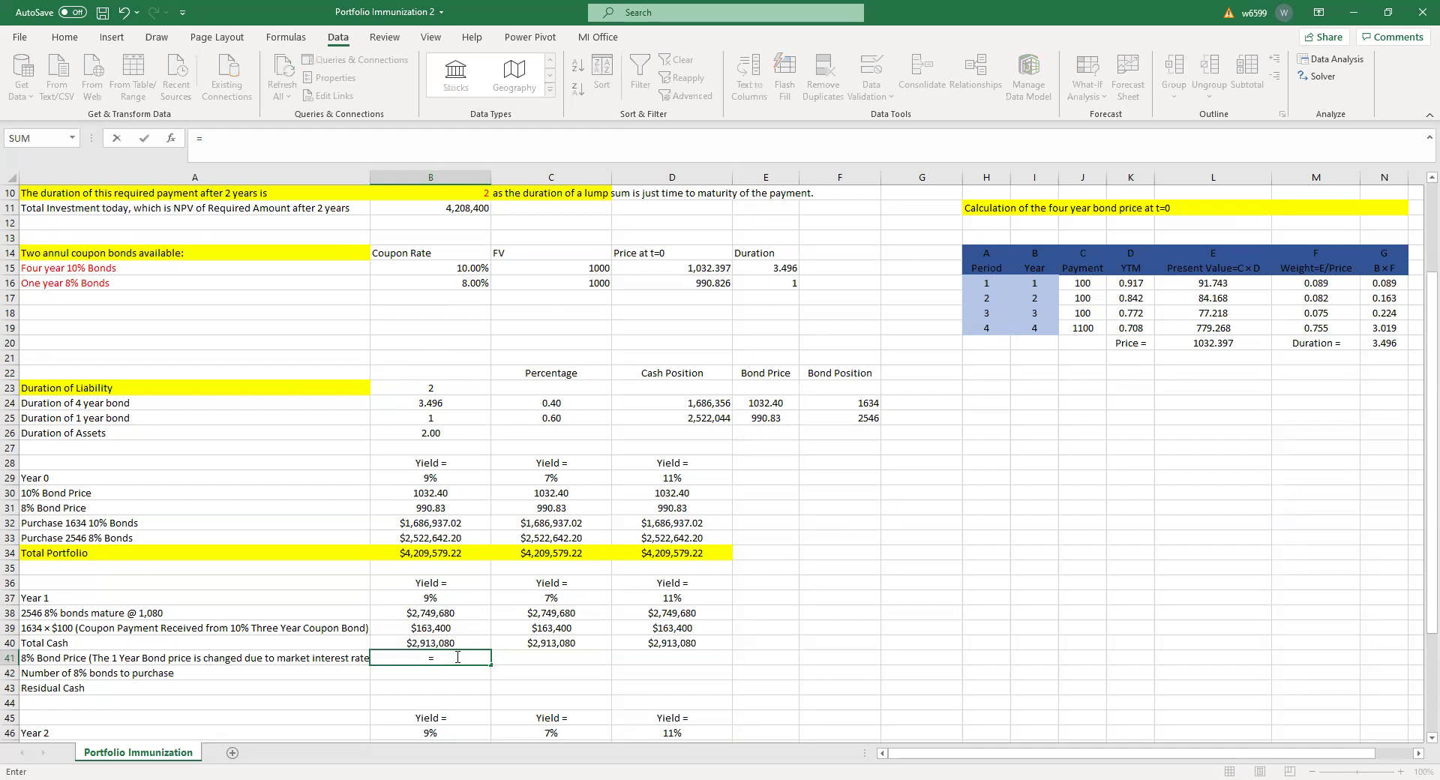
{"action": "type", "text": "PV("}
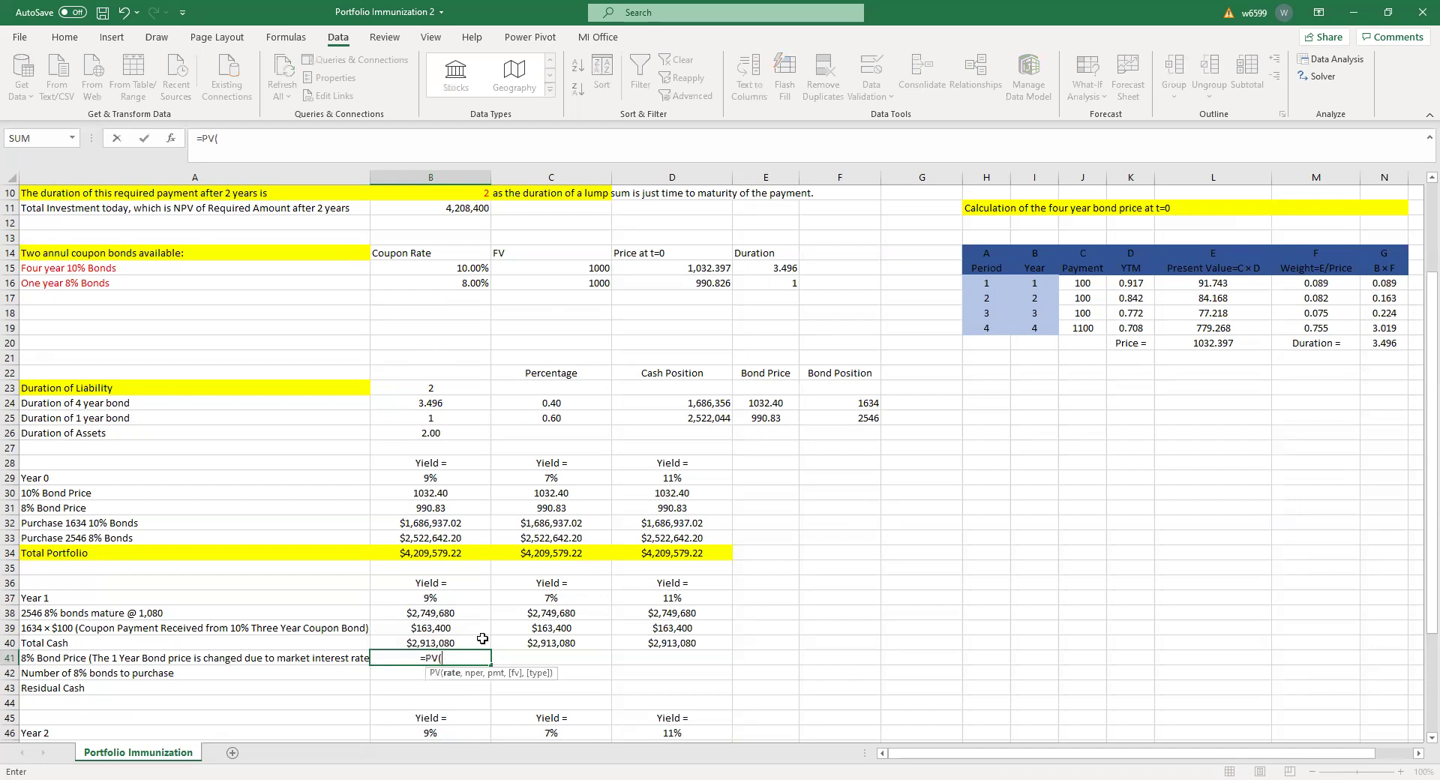
{"action": "left_click", "coordinate": [454, 598]}
{"action": "type", "text": ",1,"}
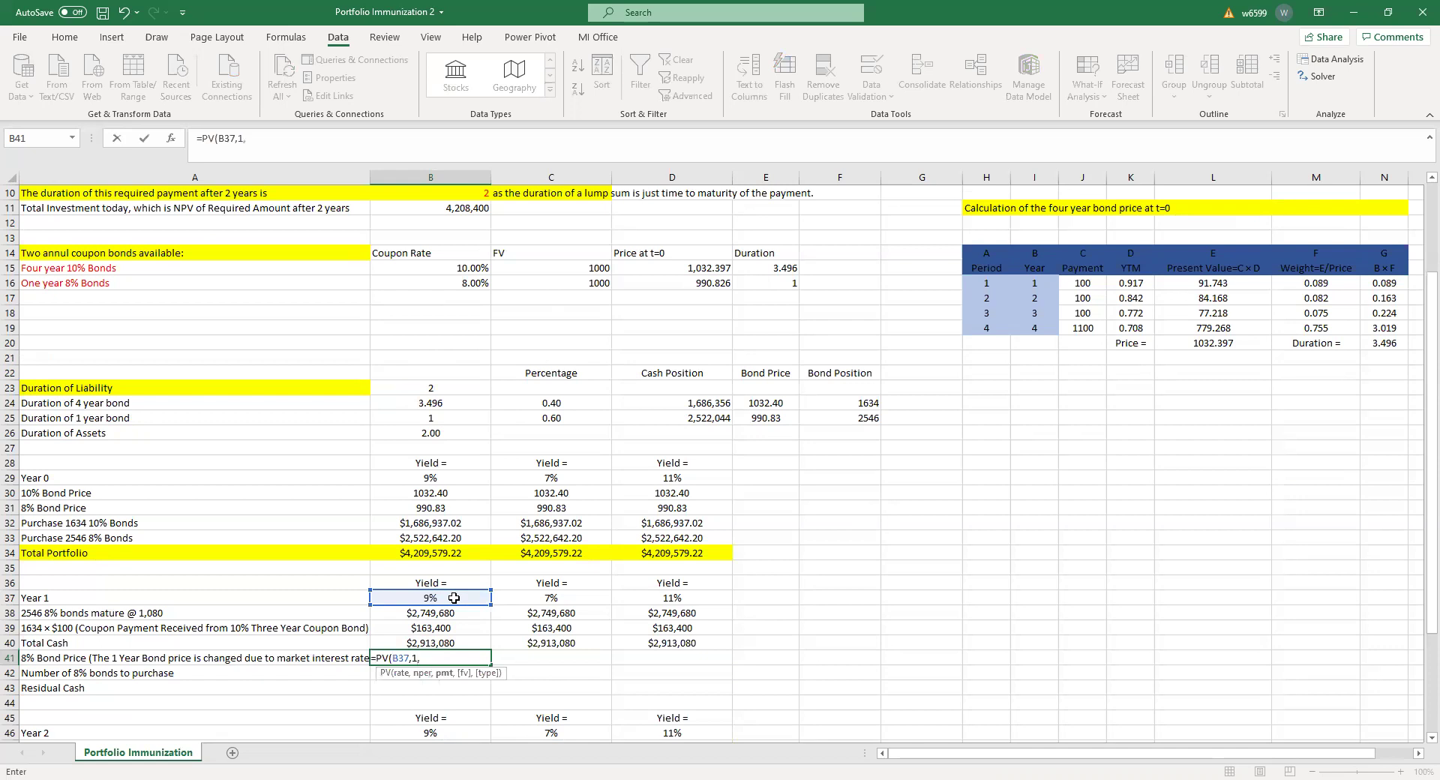
{"action": "left_click", "coordinate": [453, 285]}
{"action": "type", "text": "*"}
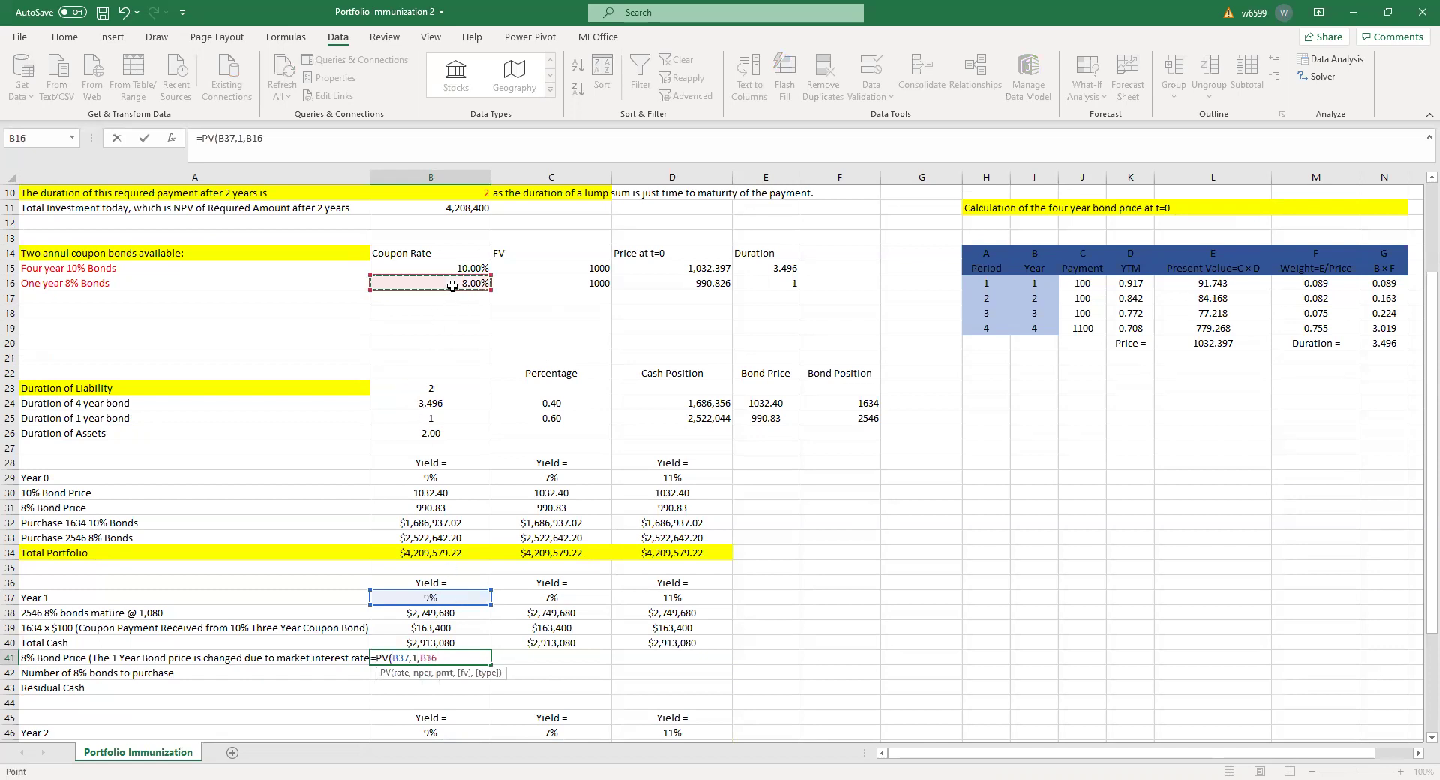
{"action": "left_click", "coordinate": [512, 283]}
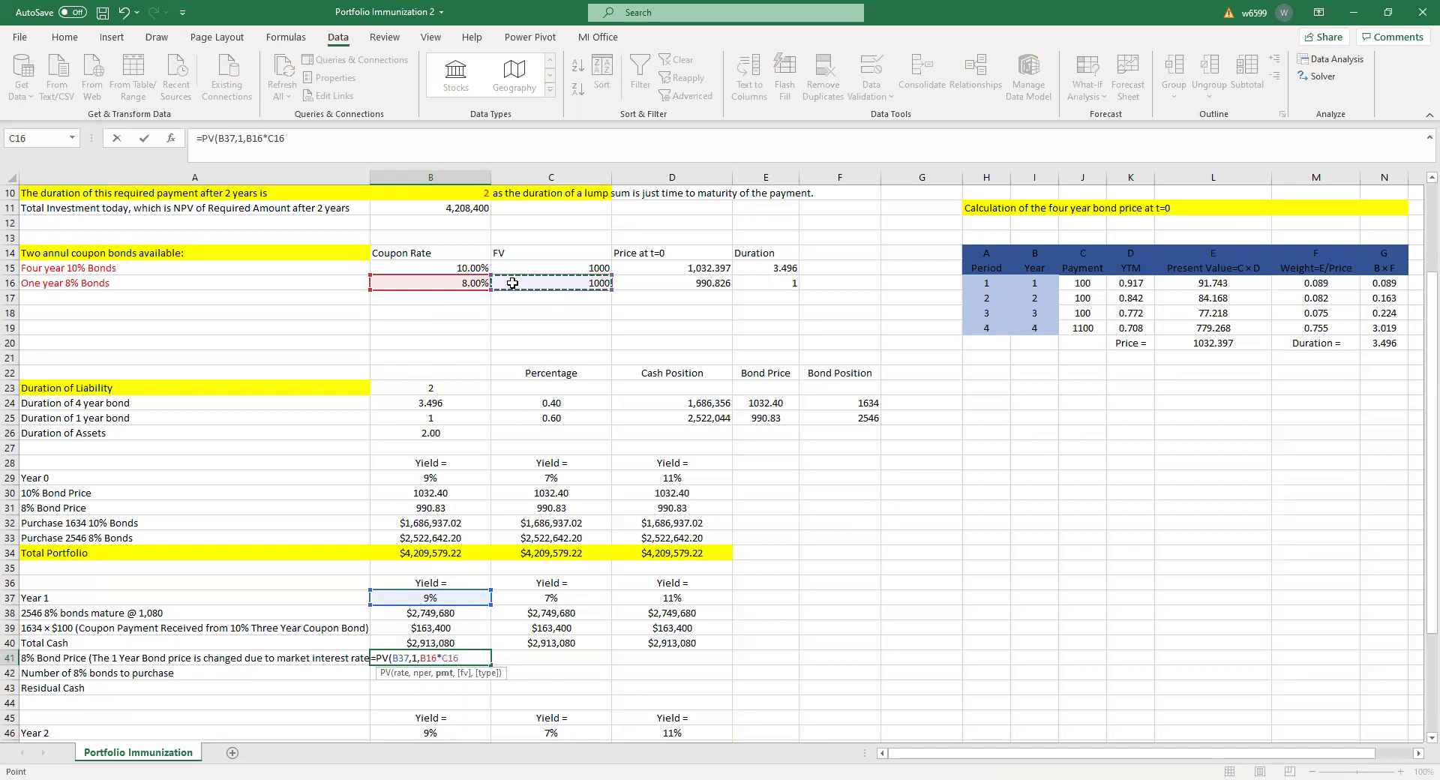
{"action": "type", "text": ","}
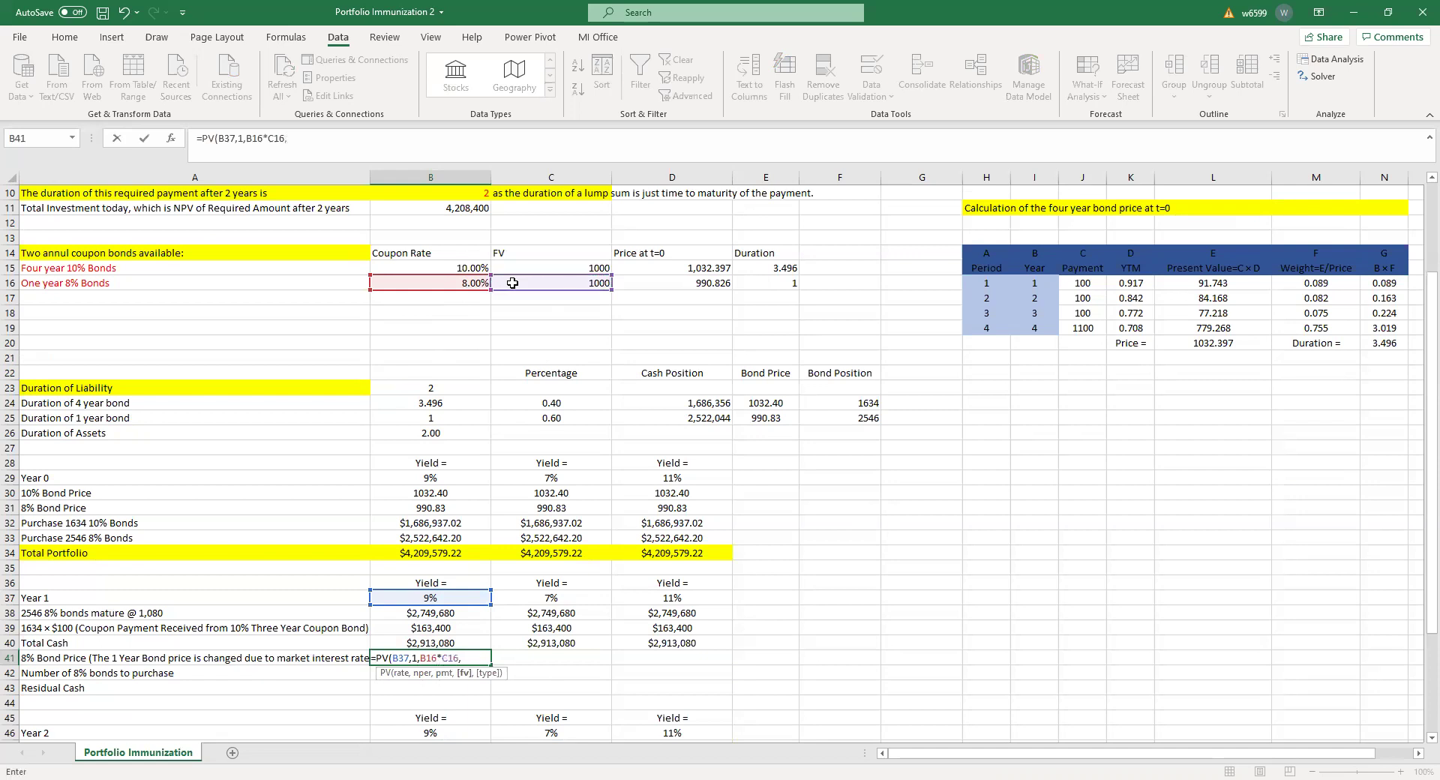
{"action": "left_click", "coordinate": [564, 279]}
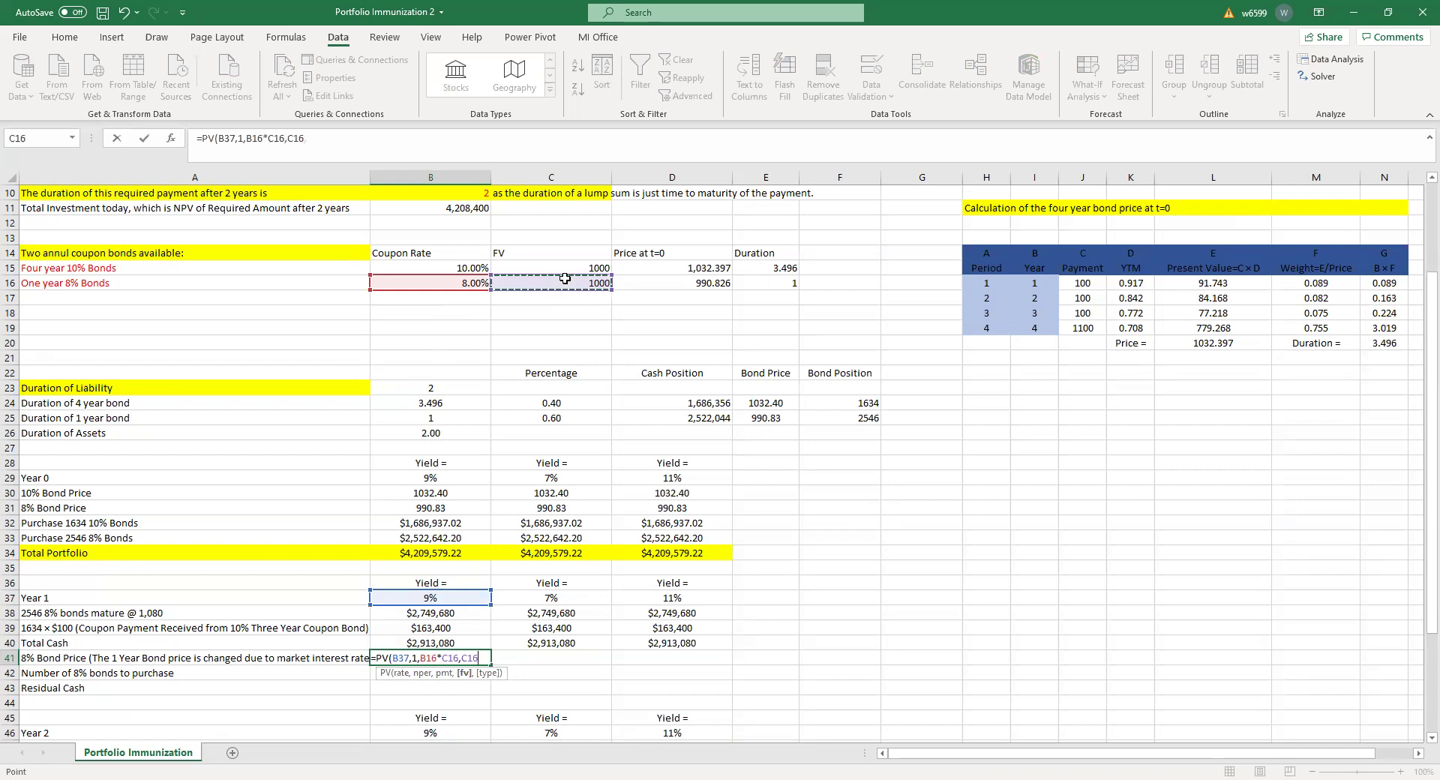
{"action": "type", "text": ","}
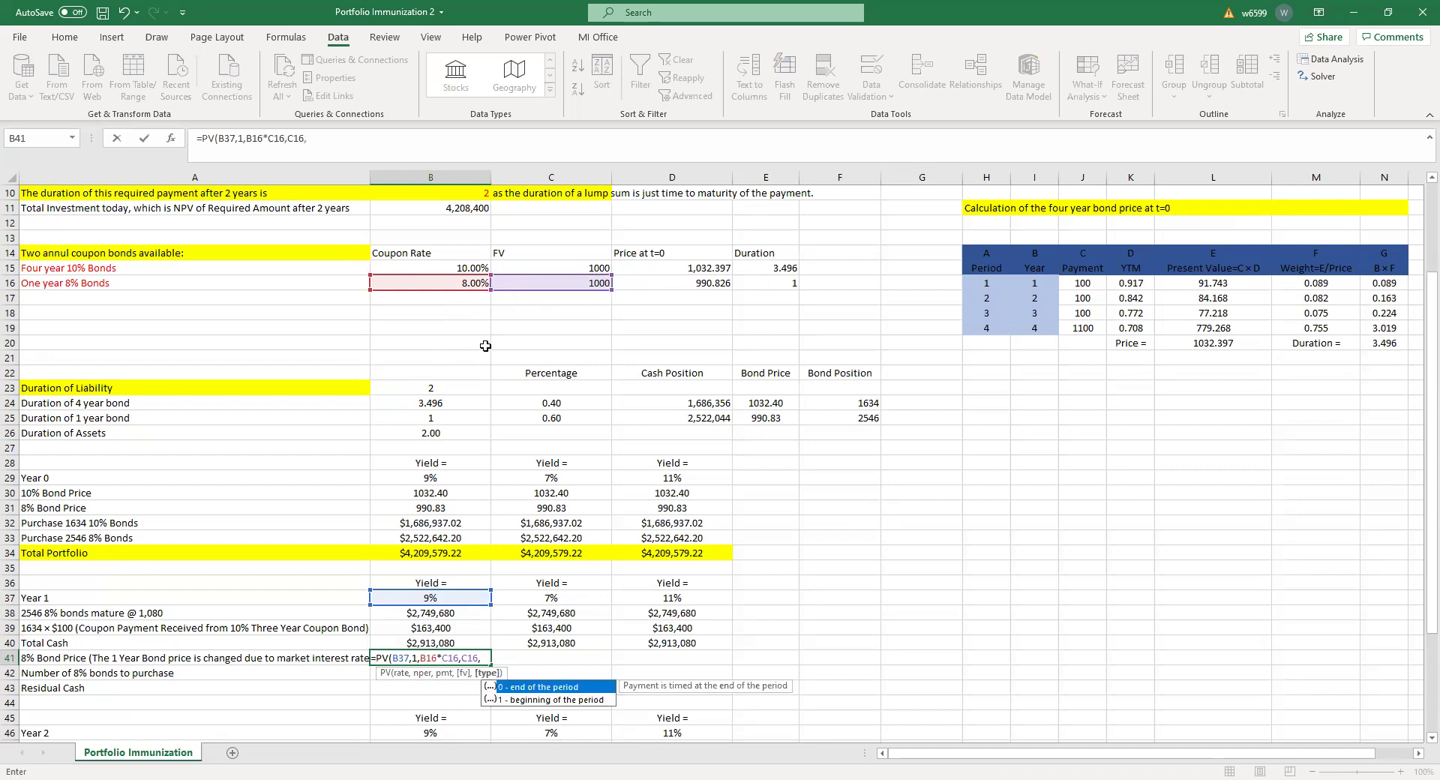
{"action": "type", "text": "0)"}
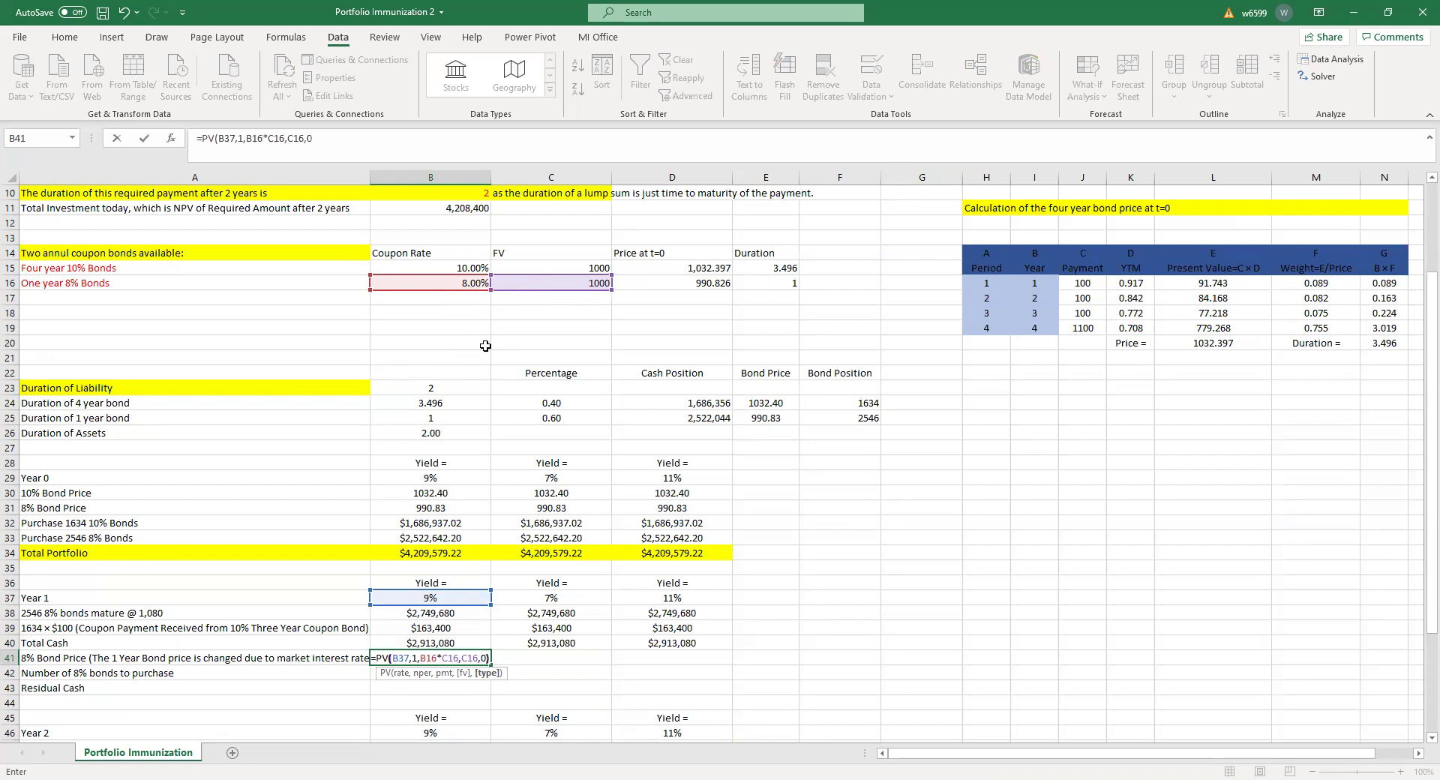
{"action": "key", "text": "Return"}
Negate the B41 price formula and make its B16*C16 coupon references absolute
{"action": "left_click", "coordinate": [454, 660]}
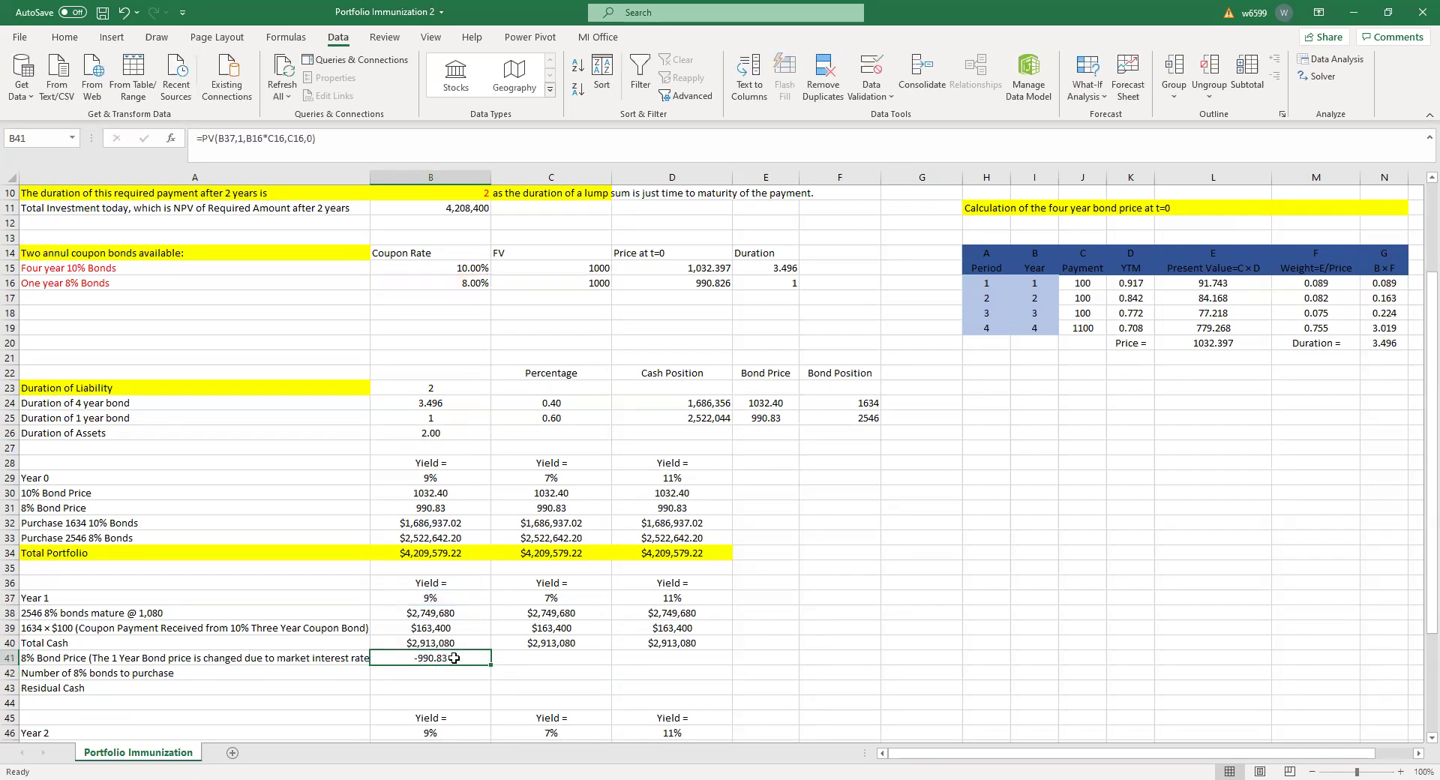
{"action": "left_click", "coordinate": [200, 141]}
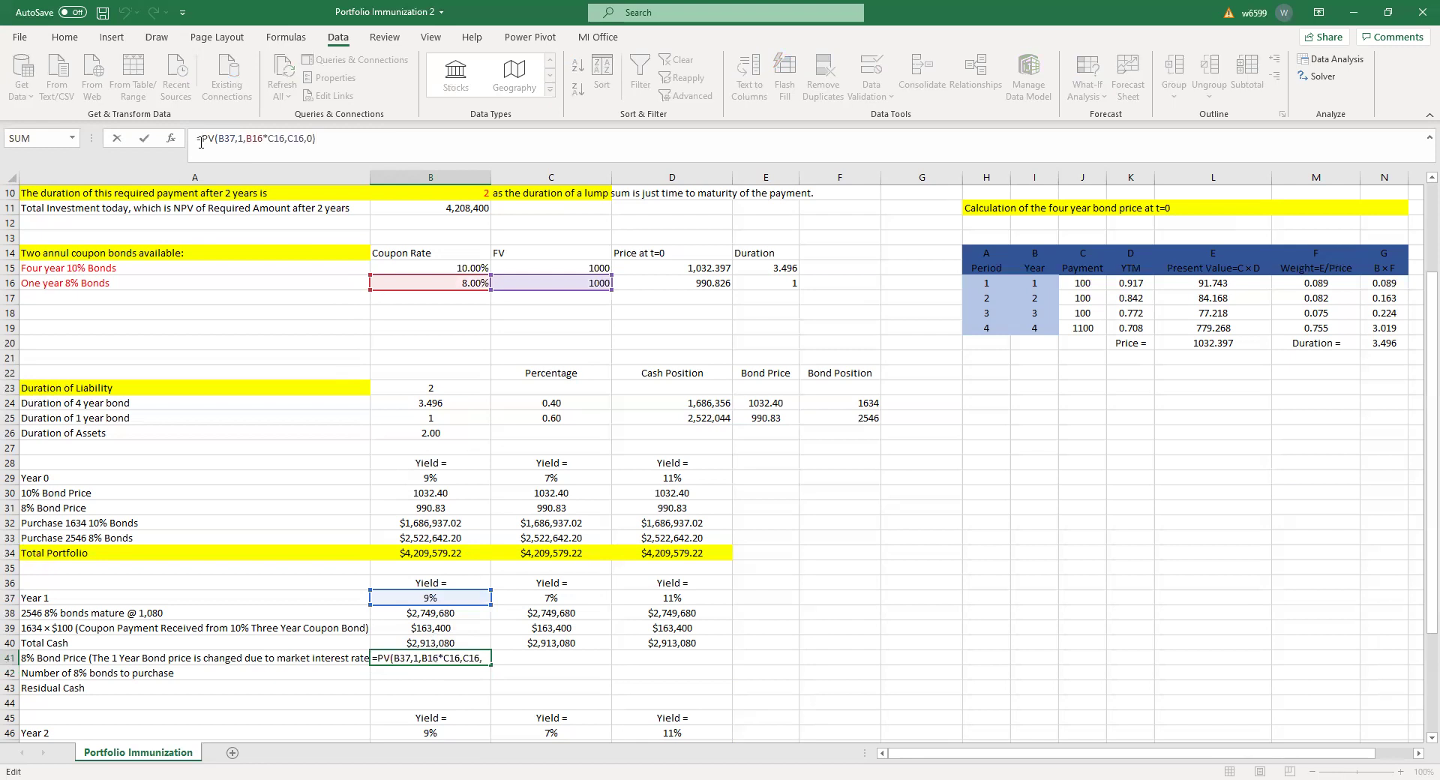
{"action": "type", "text": "-"}
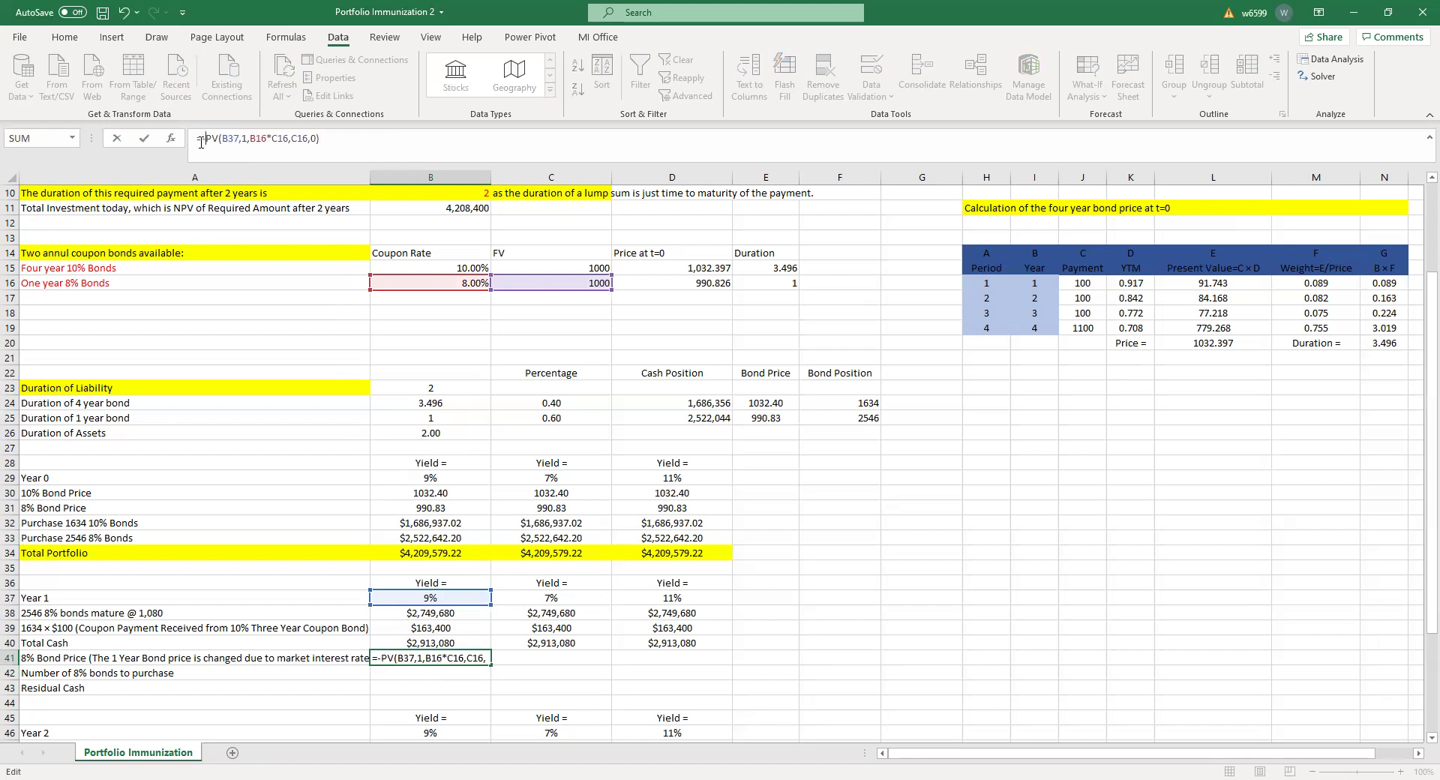
{"action": "key", "text": "Return"}
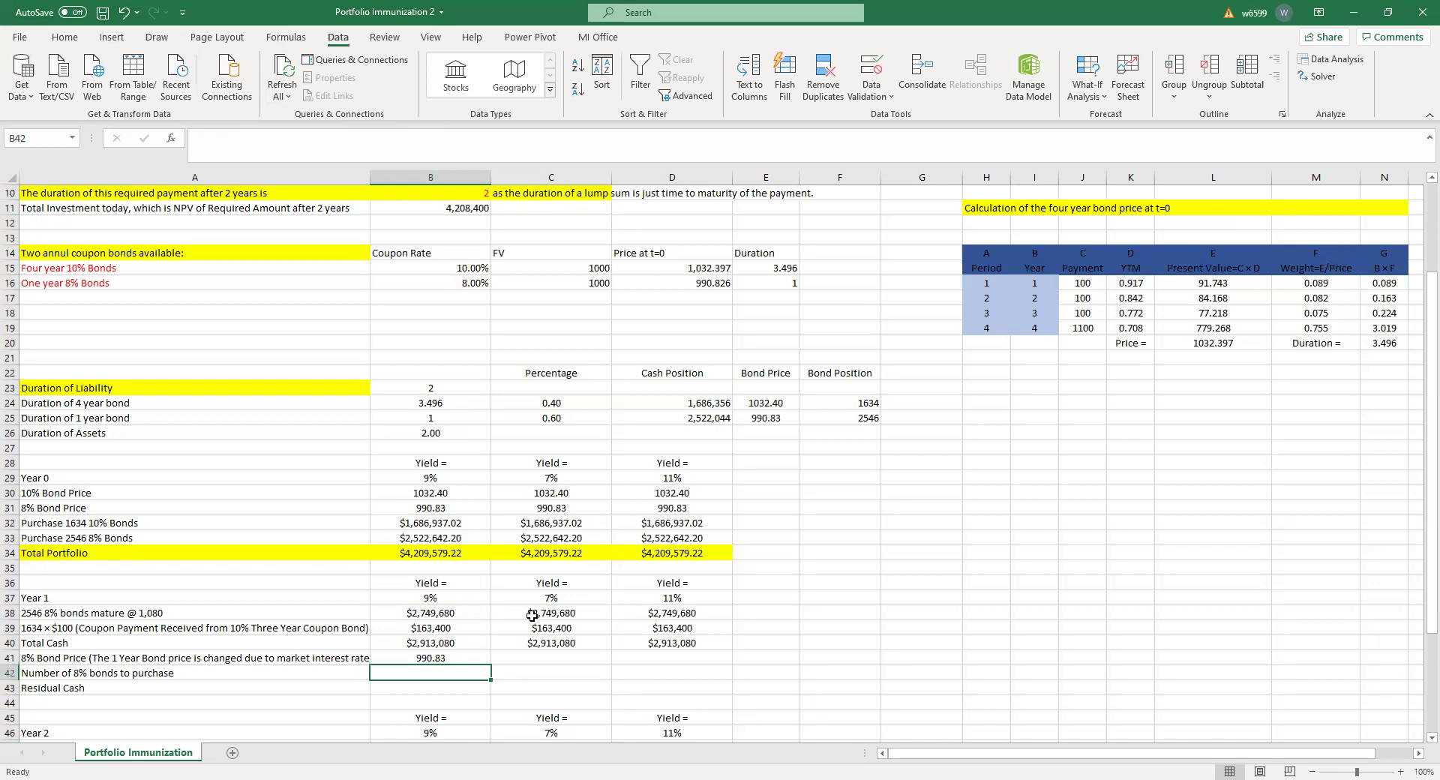
{"action": "left_click", "coordinate": [447, 661]}
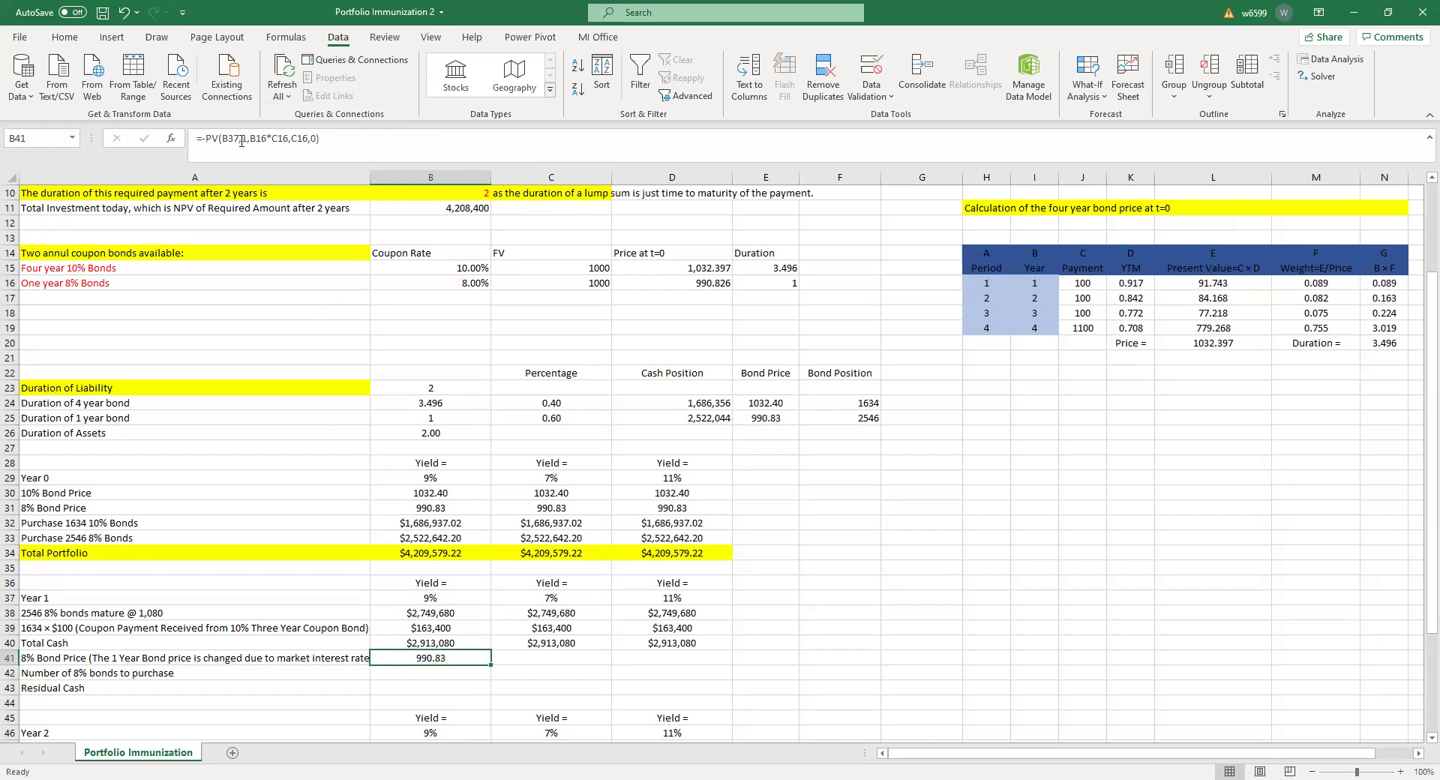
{"action": "left_click_drag", "start_coordinate": [250, 138], "coordinate": [282, 139]}
{"action": "key", "text": "F4"}
{"action": "key", "text": "F4"}
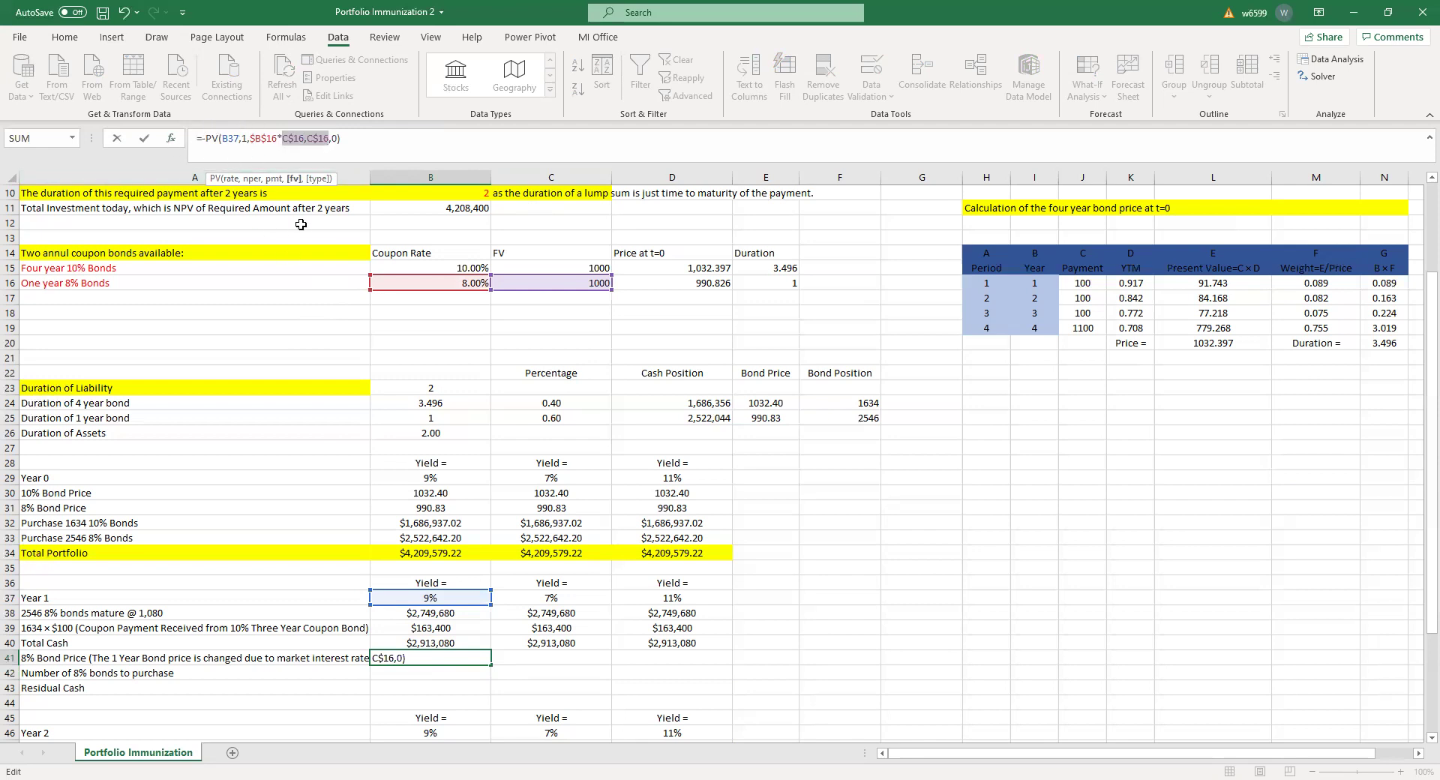
{"action": "key", "text": "Return"}
Lock the face value to $C$16 and fill the price to D41: 990.83, 1009.35, 972.97
{"action": "left_click", "coordinate": [470, 659]}
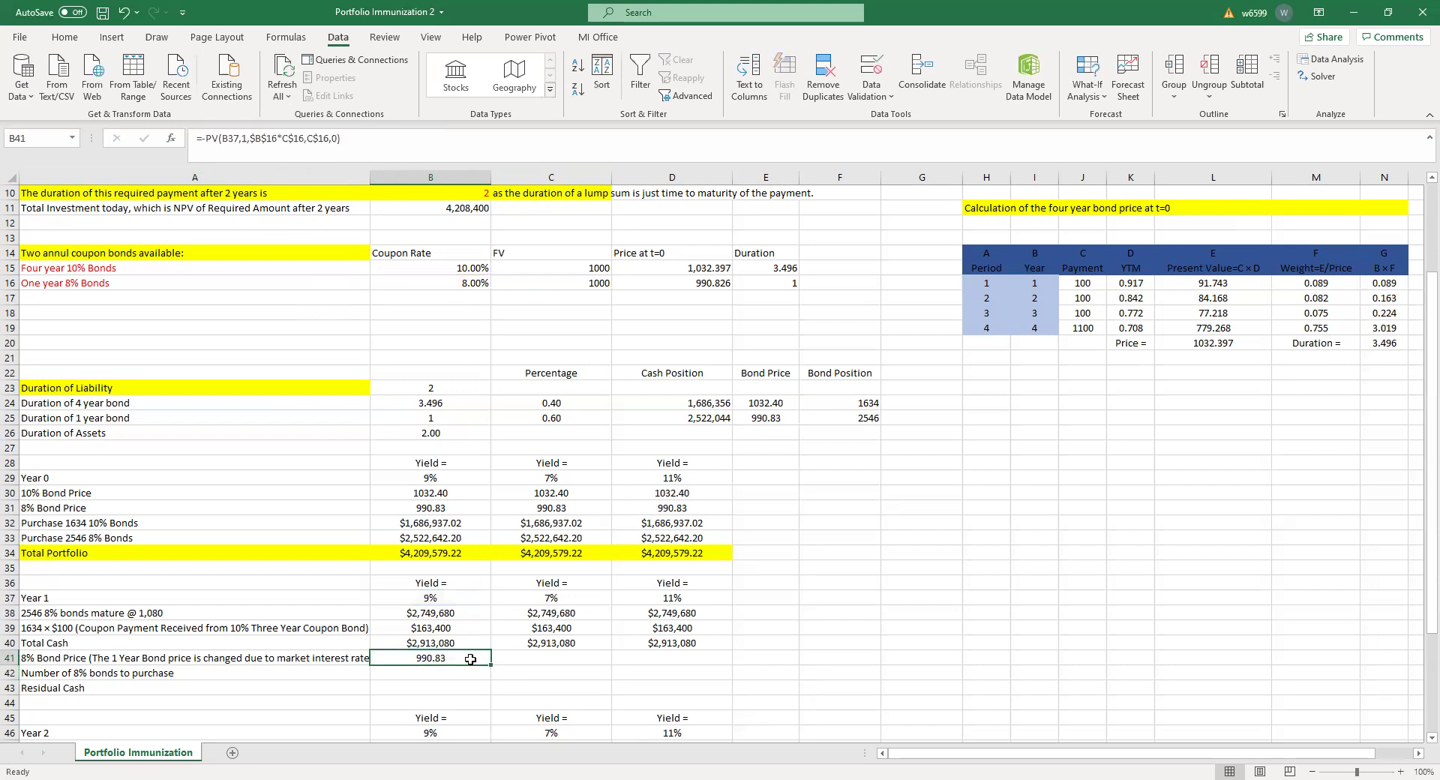
{"action": "left_click_drag", "start_coordinate": [492, 665], "coordinate": [676, 651]}
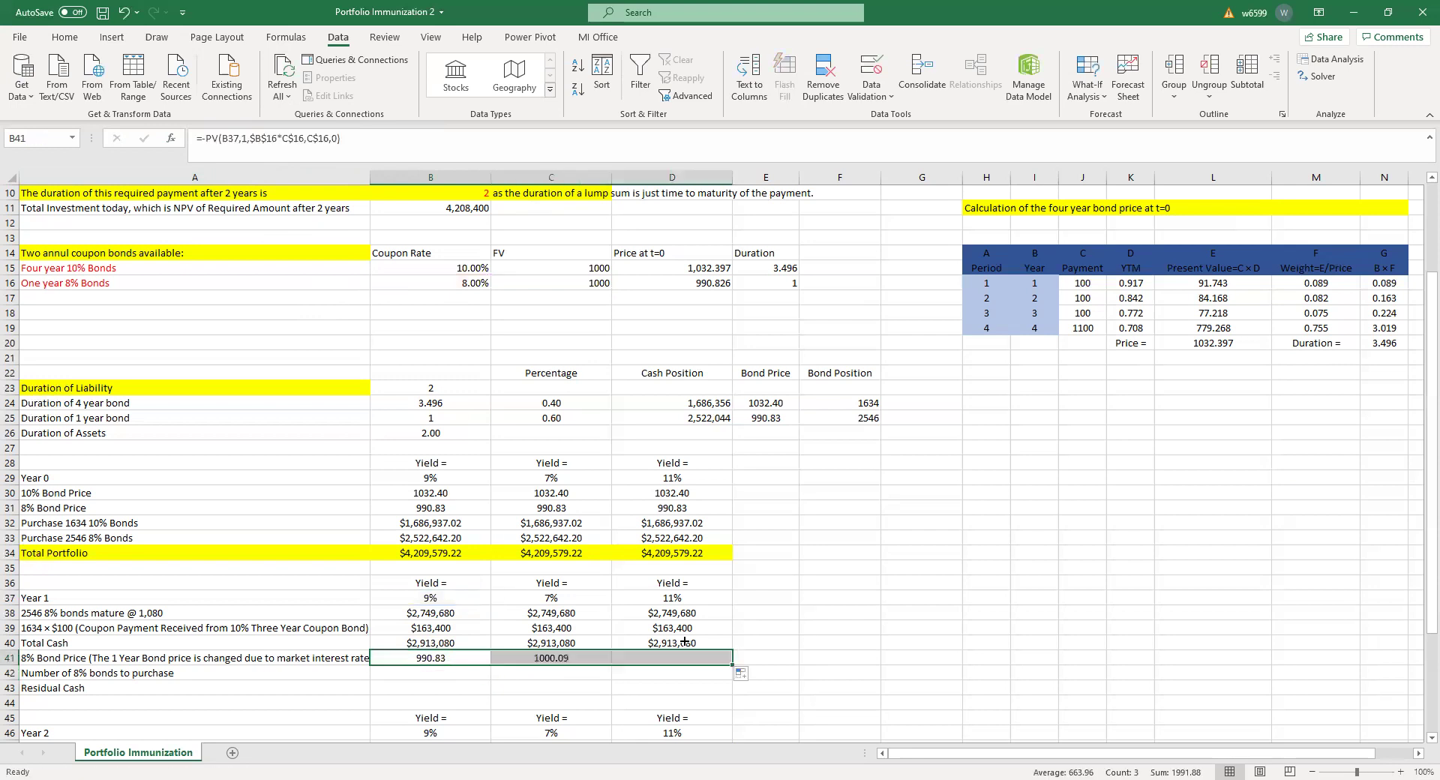
{"action": "left_click", "coordinate": [453, 654]}
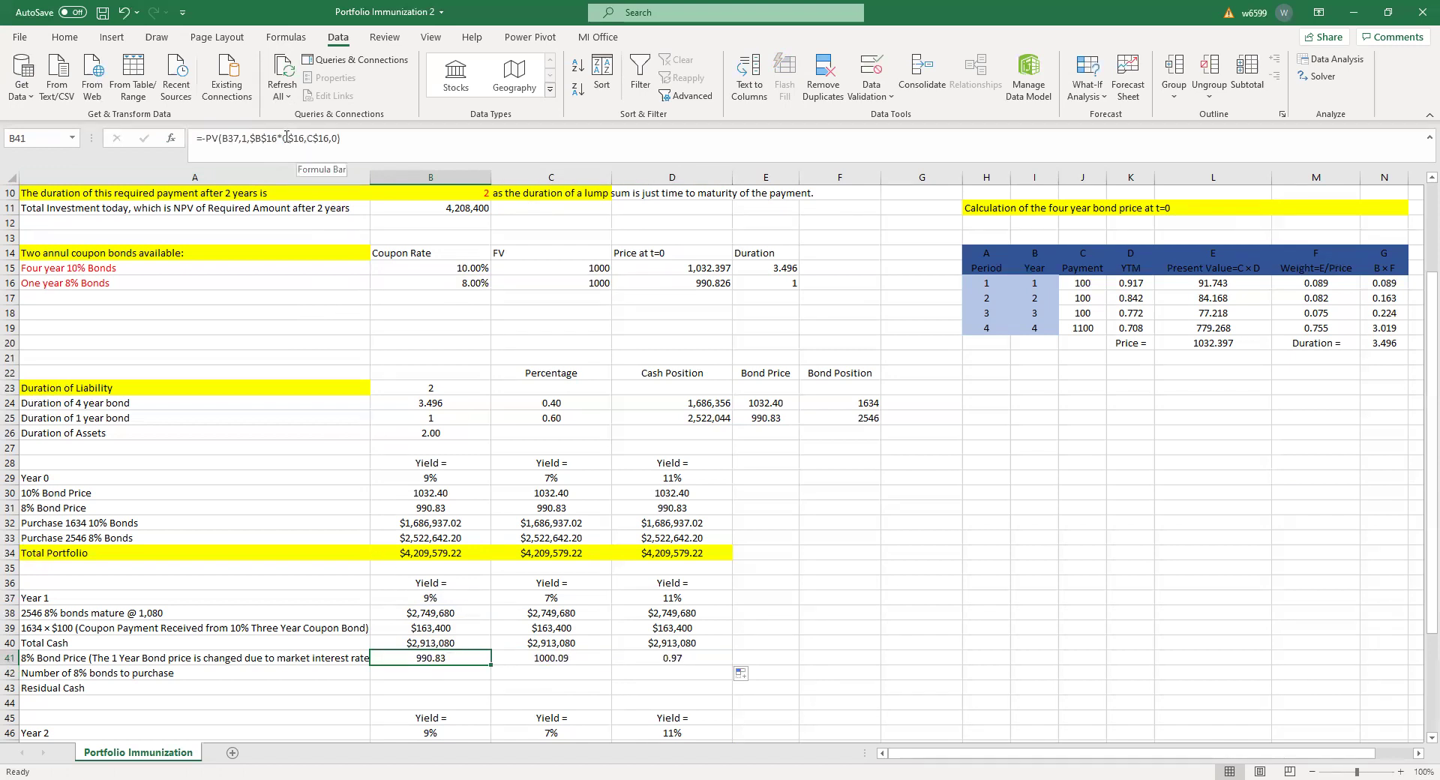
{"action": "left_click_drag", "start_coordinate": [280, 138], "coordinate": [328, 137]}
{"action": "key", "text": "F4"}
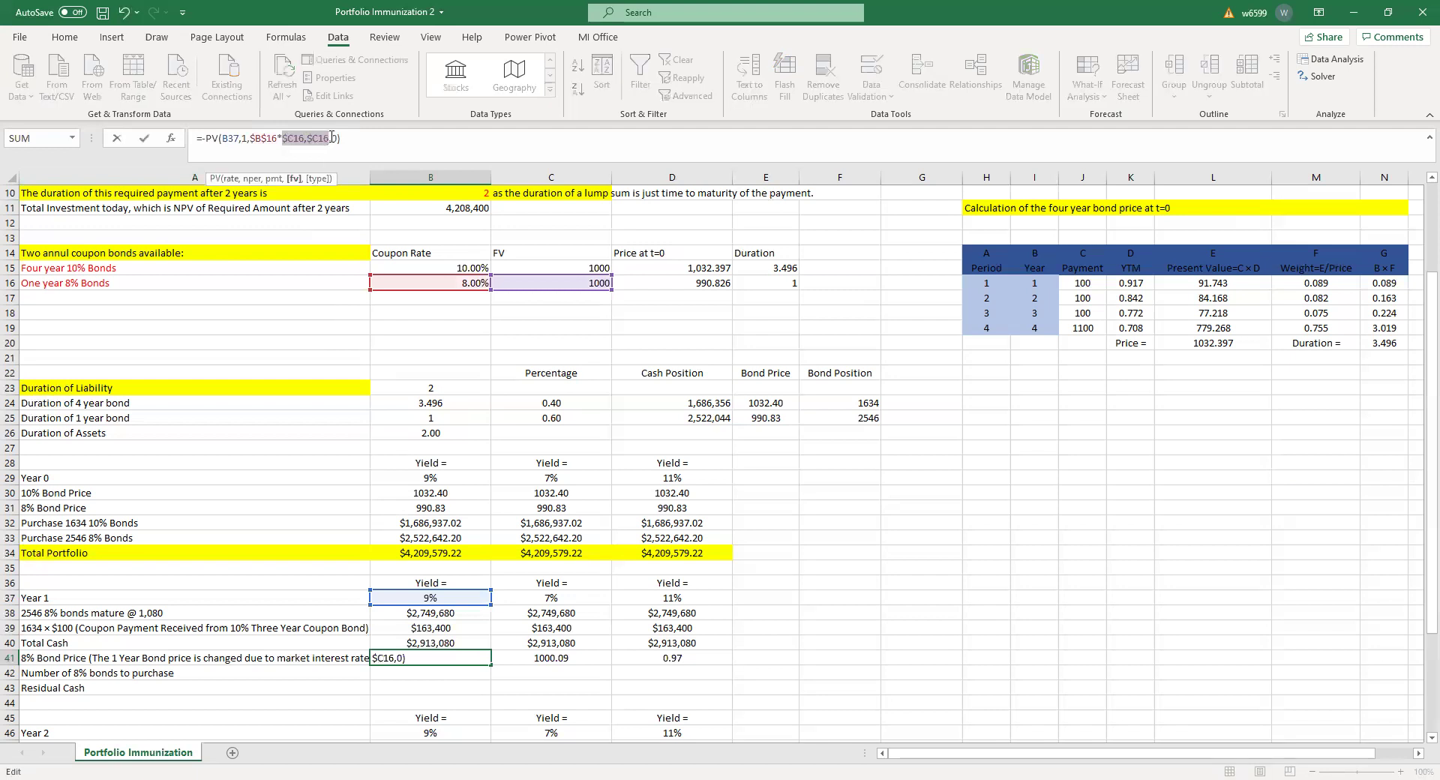
{"action": "key", "text": "F4"}
{"action": "key", "text": "F4"}
{"action": "key", "text": "Return"}
{"action": "left_click", "coordinate": [466, 656]}
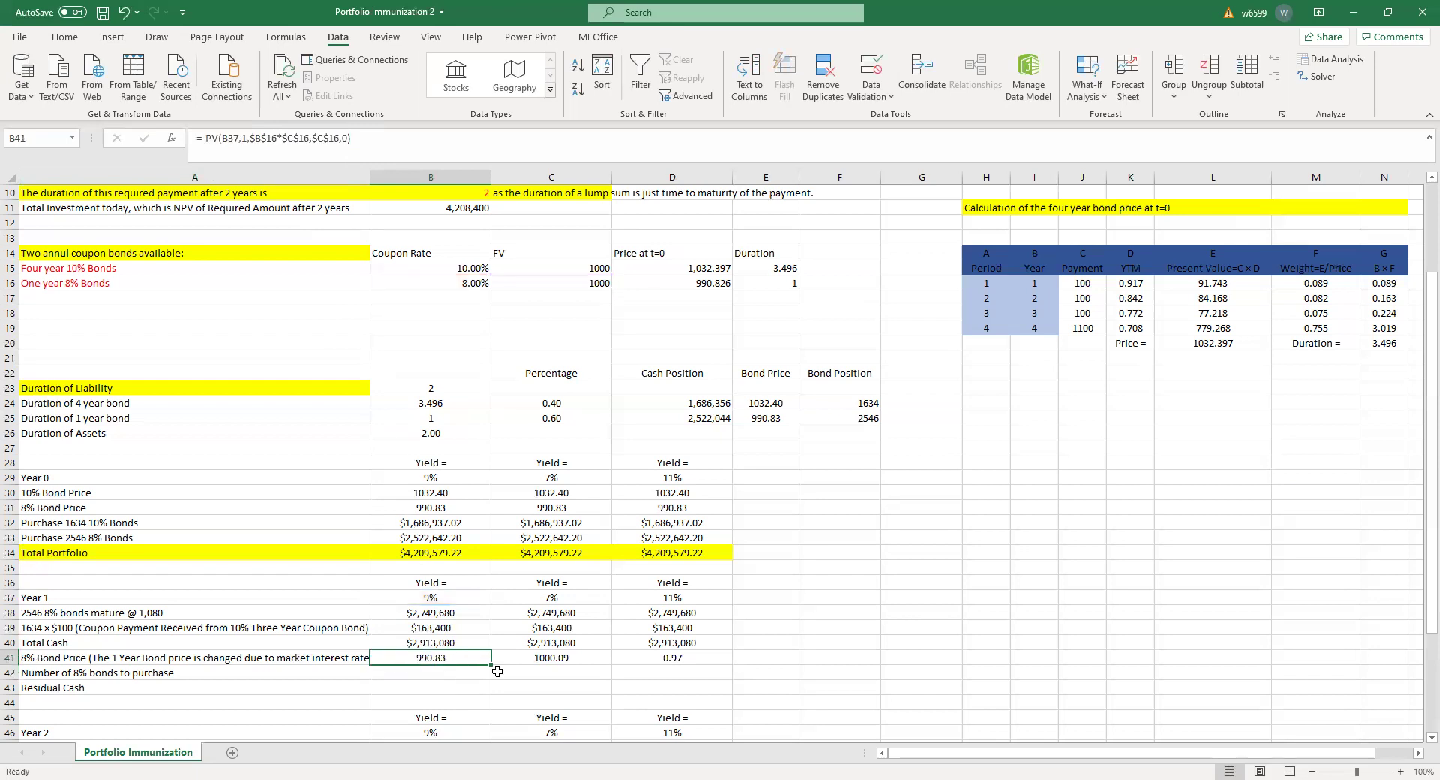
{"action": "left_click_drag", "start_coordinate": [492, 666], "coordinate": [730, 660]}
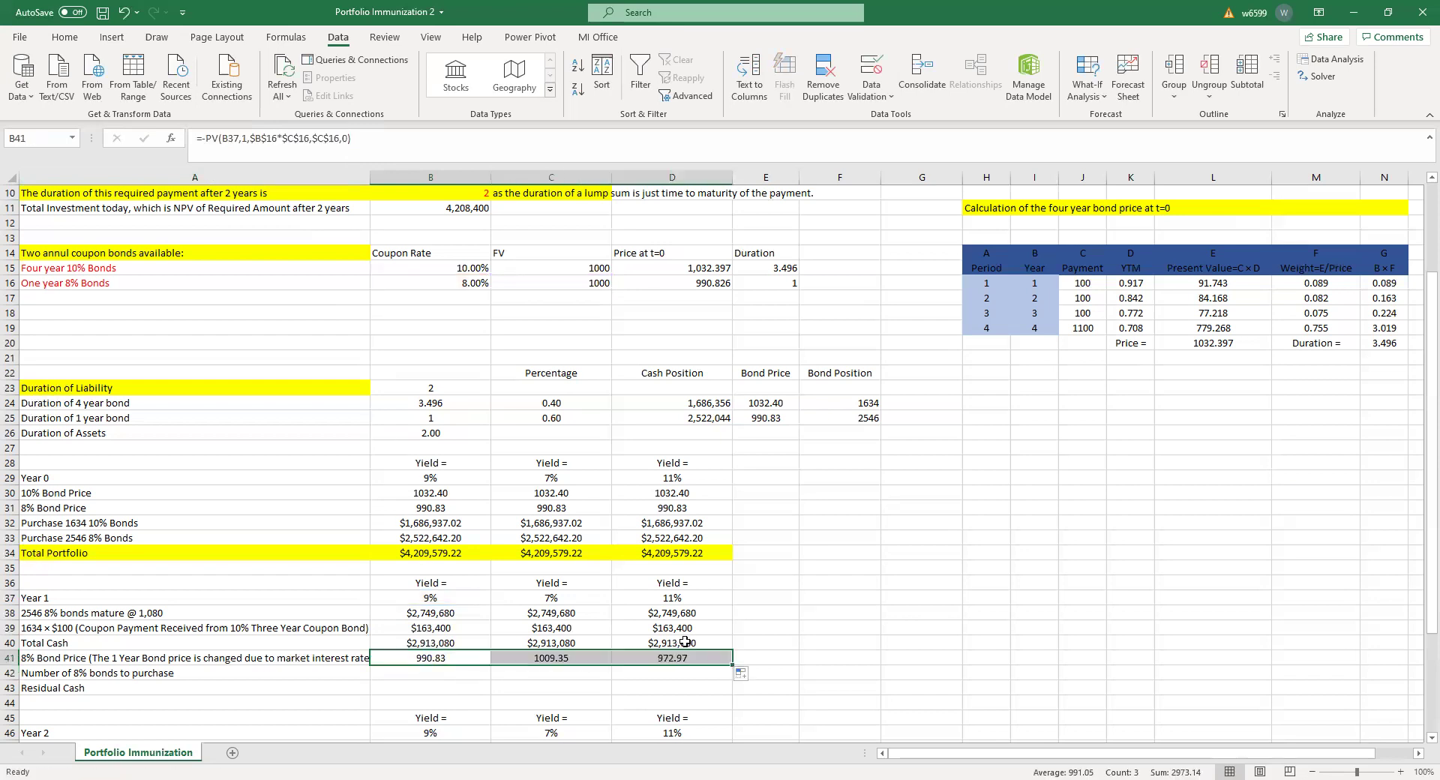
{"action": "left_click", "coordinate": [469, 656]}
{"action": "left_click", "coordinate": [449, 671]}
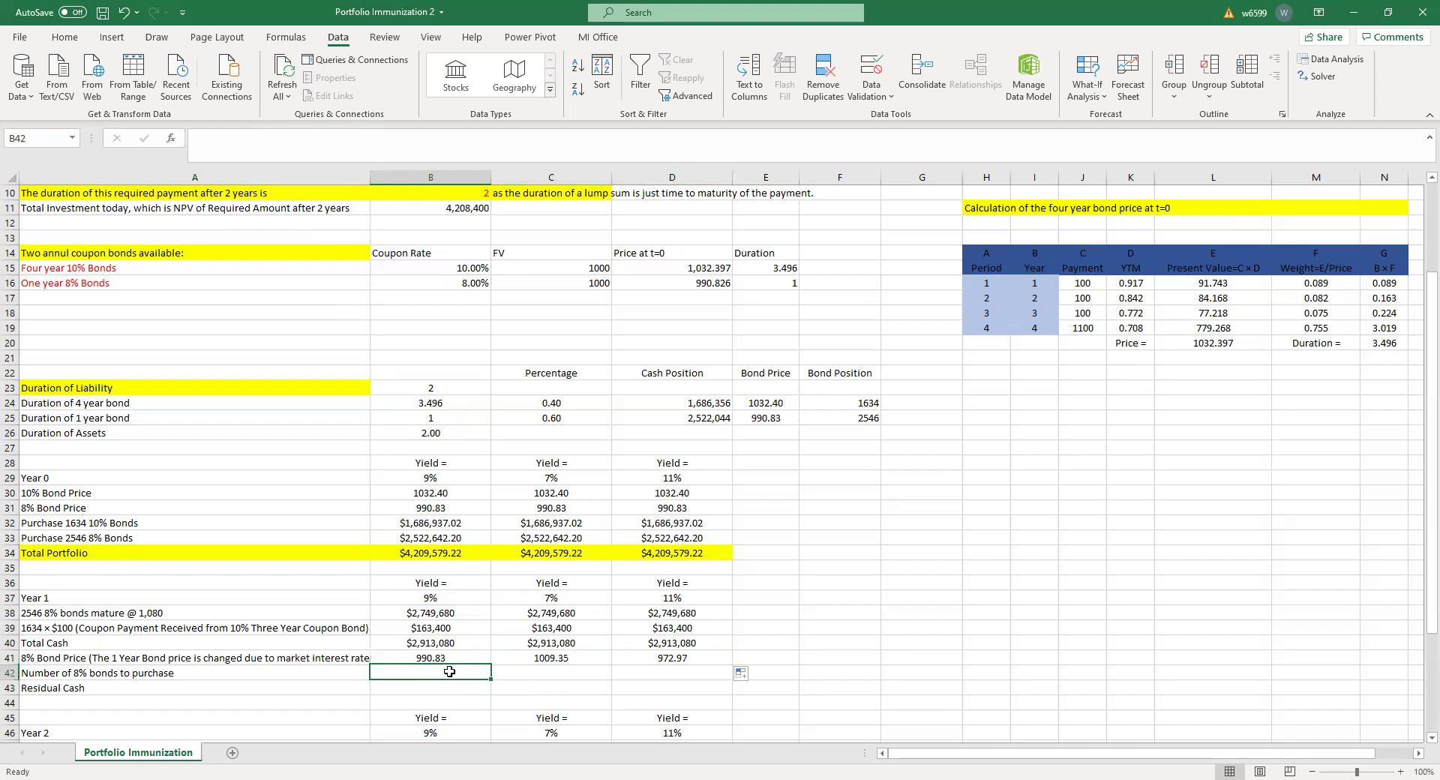
Enter =INT(B40/B41) in B42 and fill to D42, giving 2940, 2886 and 2993 bonds
{"action": "type", "text": "="}
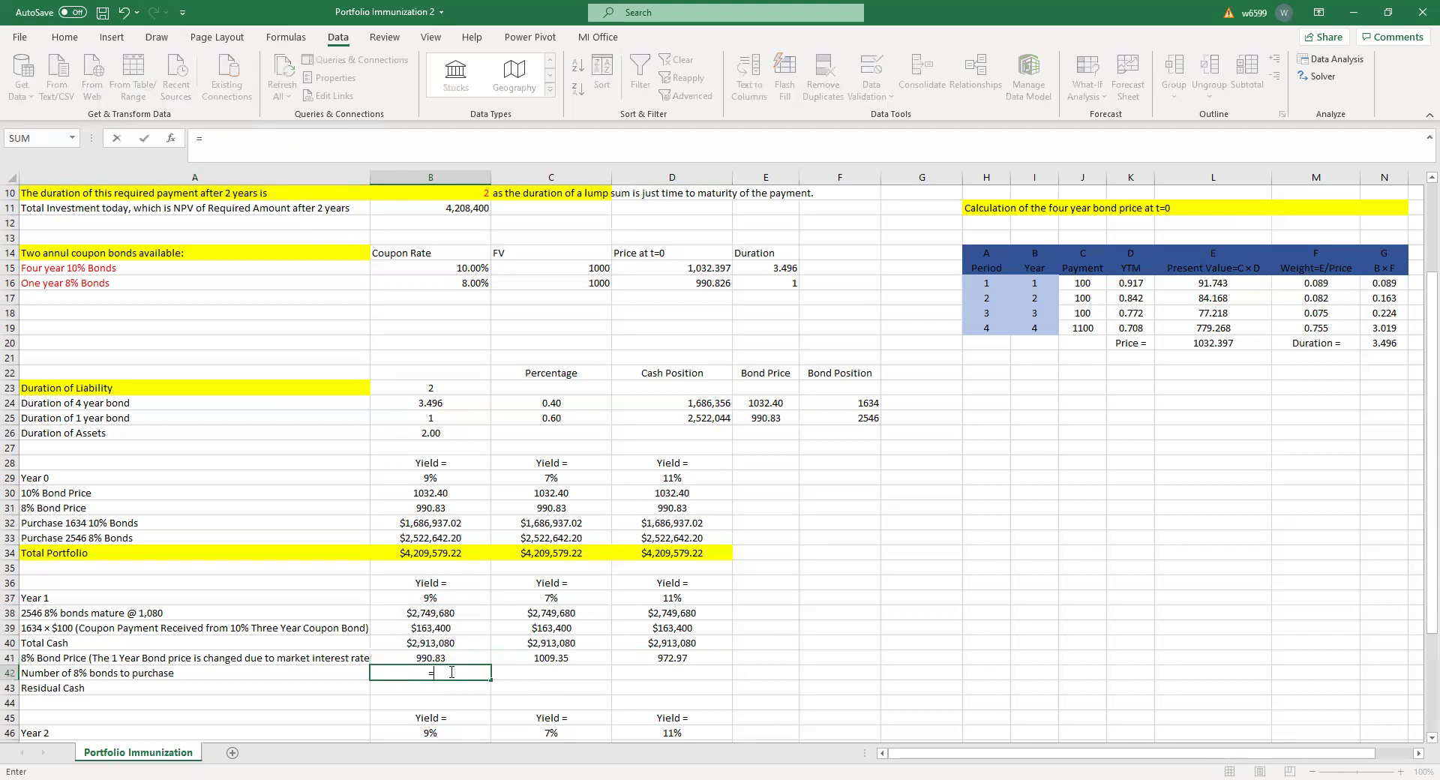
{"action": "type", "text": "INT("}
{"action": "left_click", "coordinate": [453, 641]}
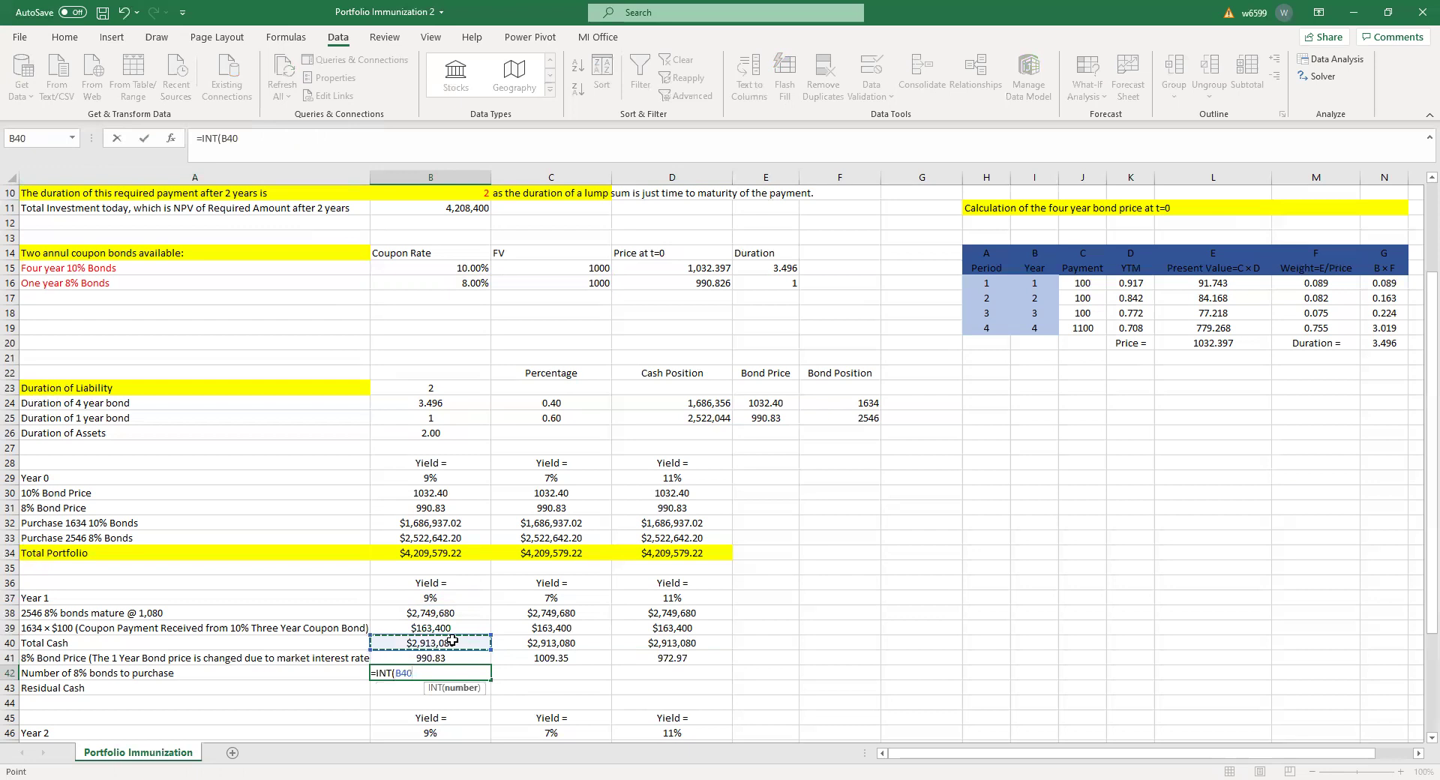
{"action": "type", "text": "/"}
{"action": "left_click", "coordinate": [451, 657]}
{"action": "type", "text": ")"}
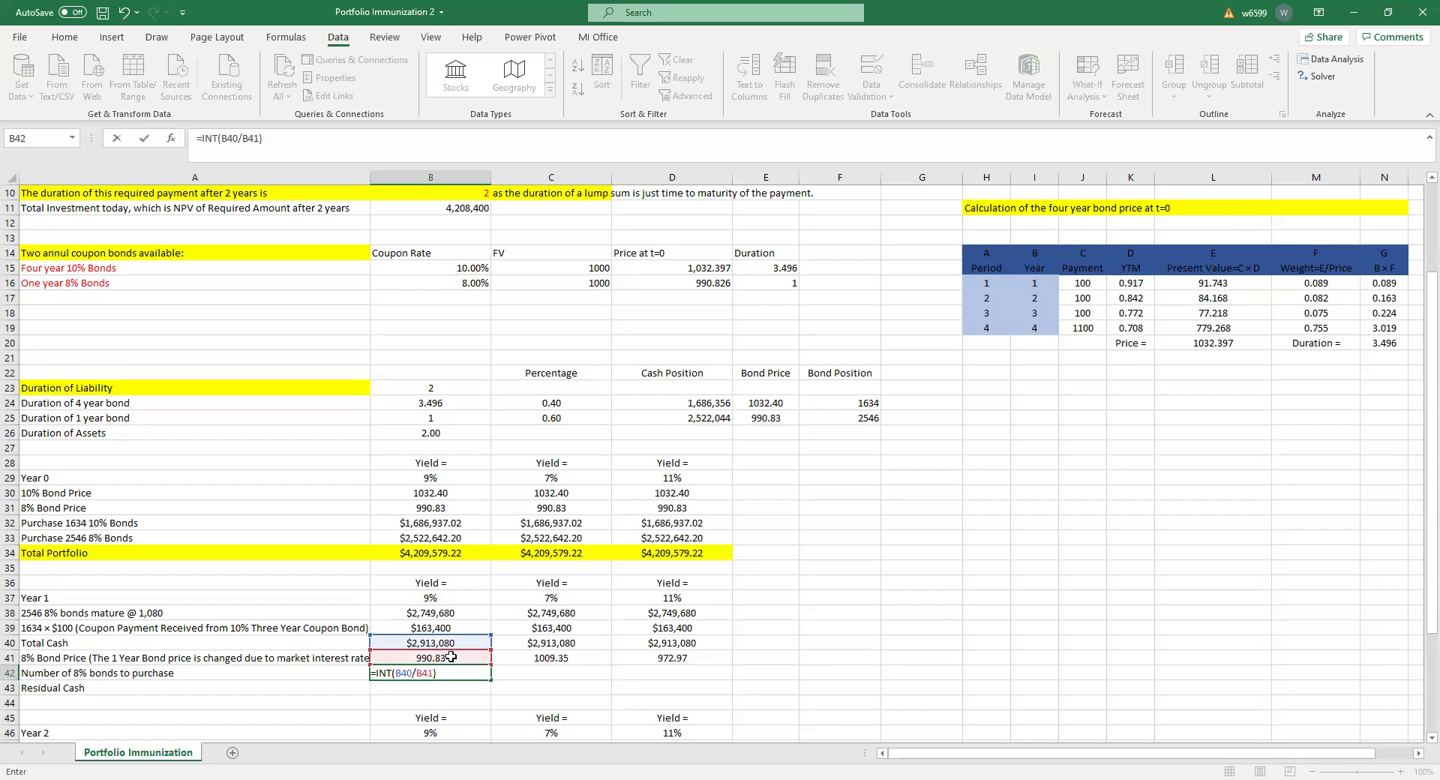
{"action": "key", "text": "Return"}
{"action": "left_click", "coordinate": [457, 673]}
{"action": "left_click_drag", "start_coordinate": [491, 680], "coordinate": [694, 672]}
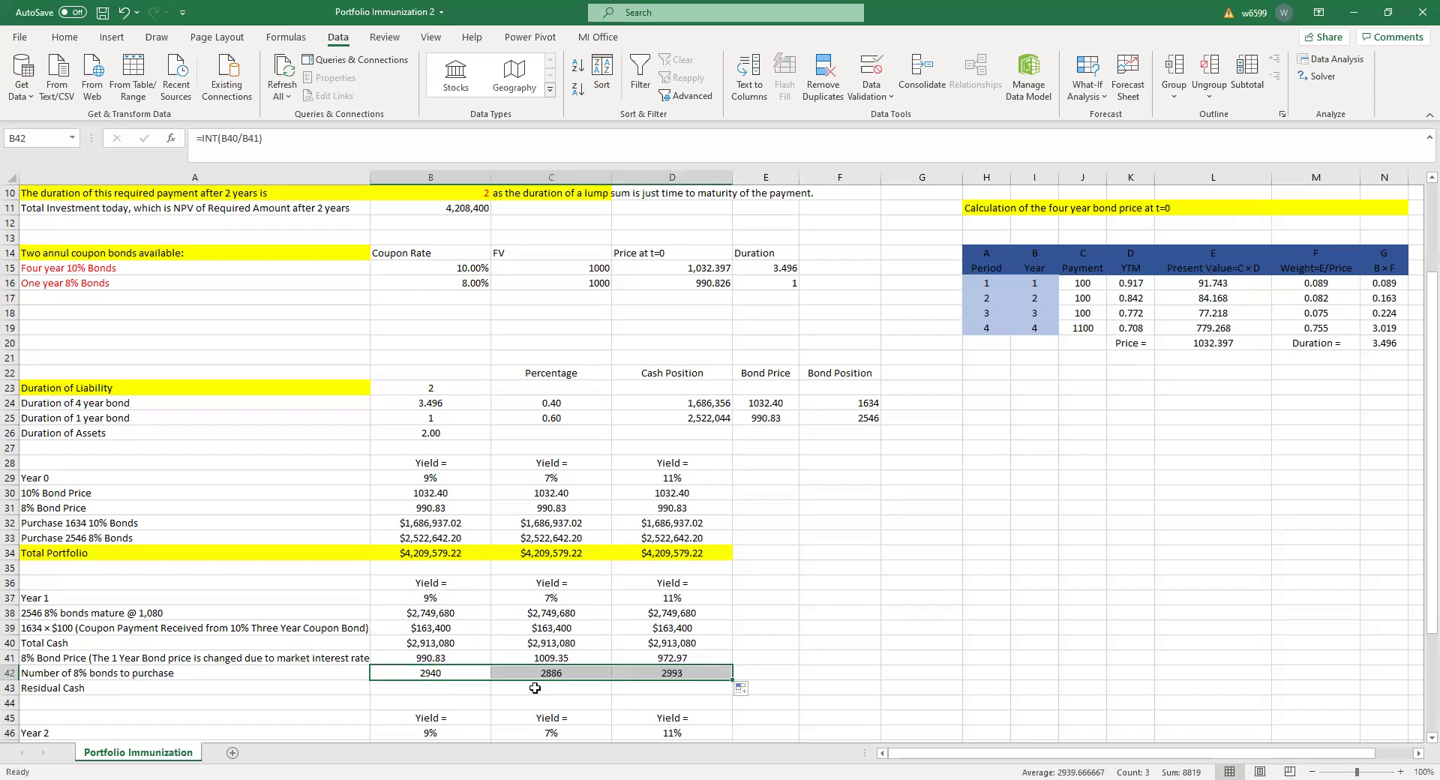
{"action": "left_click", "coordinate": [451, 691]}
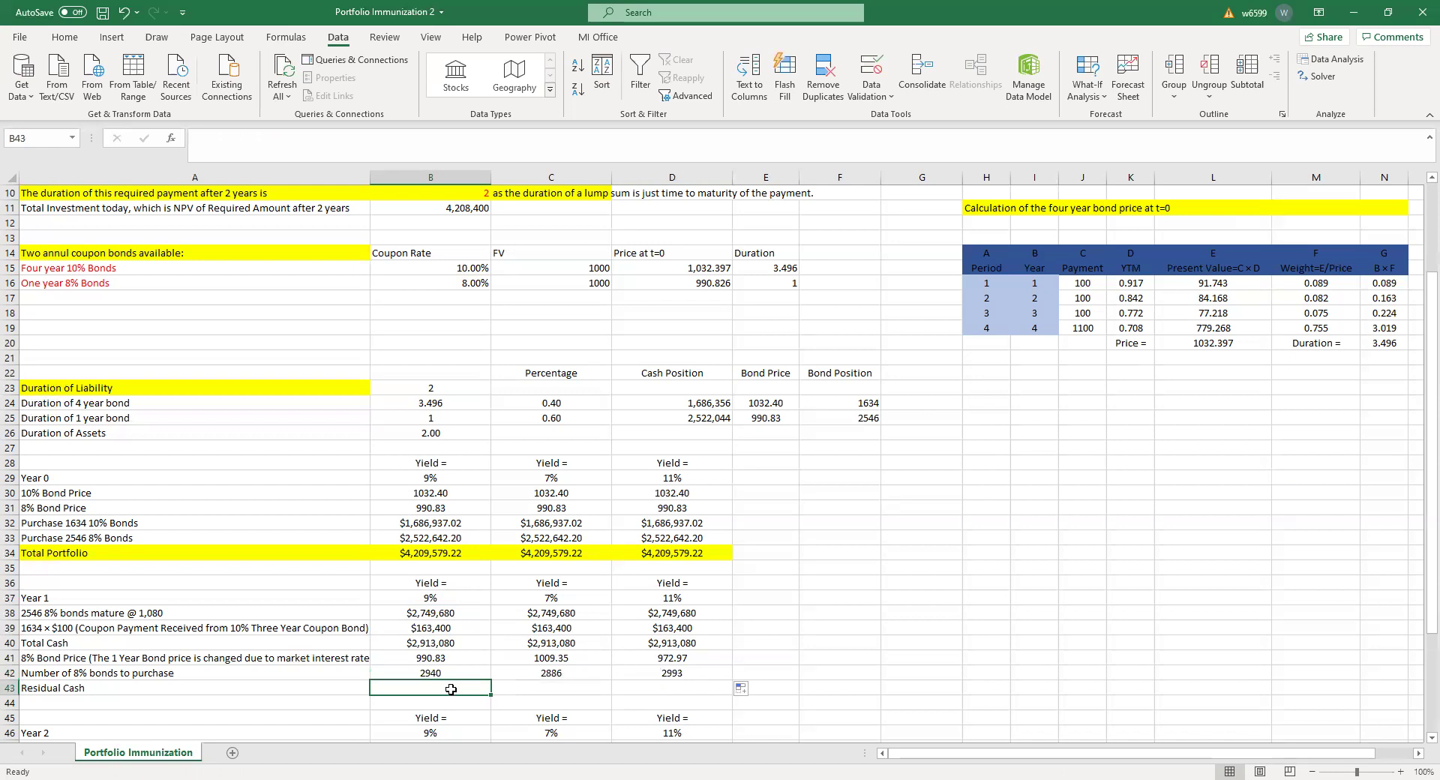
Enter =B40-B41*B42 in B43 and fill to D43 for residual cash 52.48, 108.04, 971.89
{"action": "type", "text": "="}
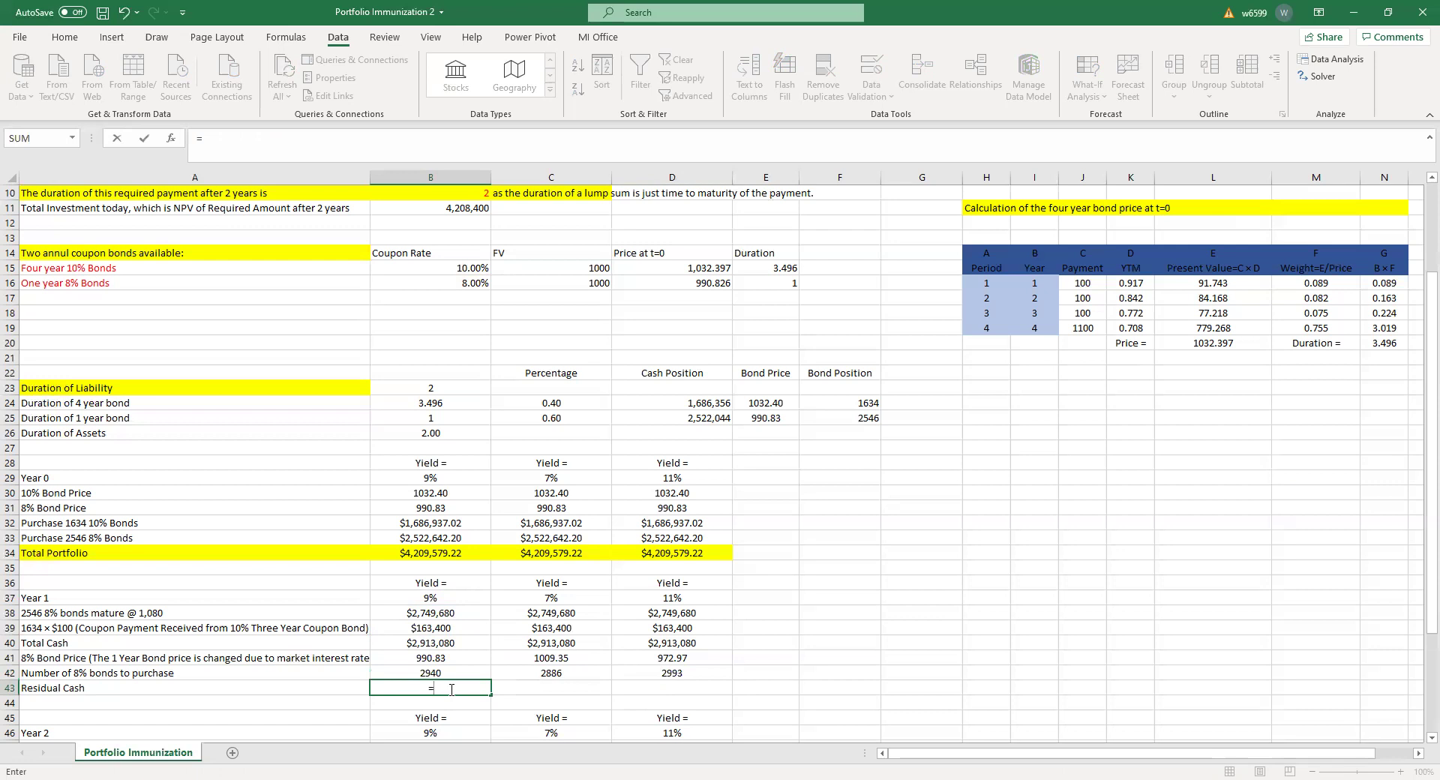
{"action": "key", "text": "Up"}
{"action": "key", "text": "Up"}
{"action": "key", "text": "Up"}
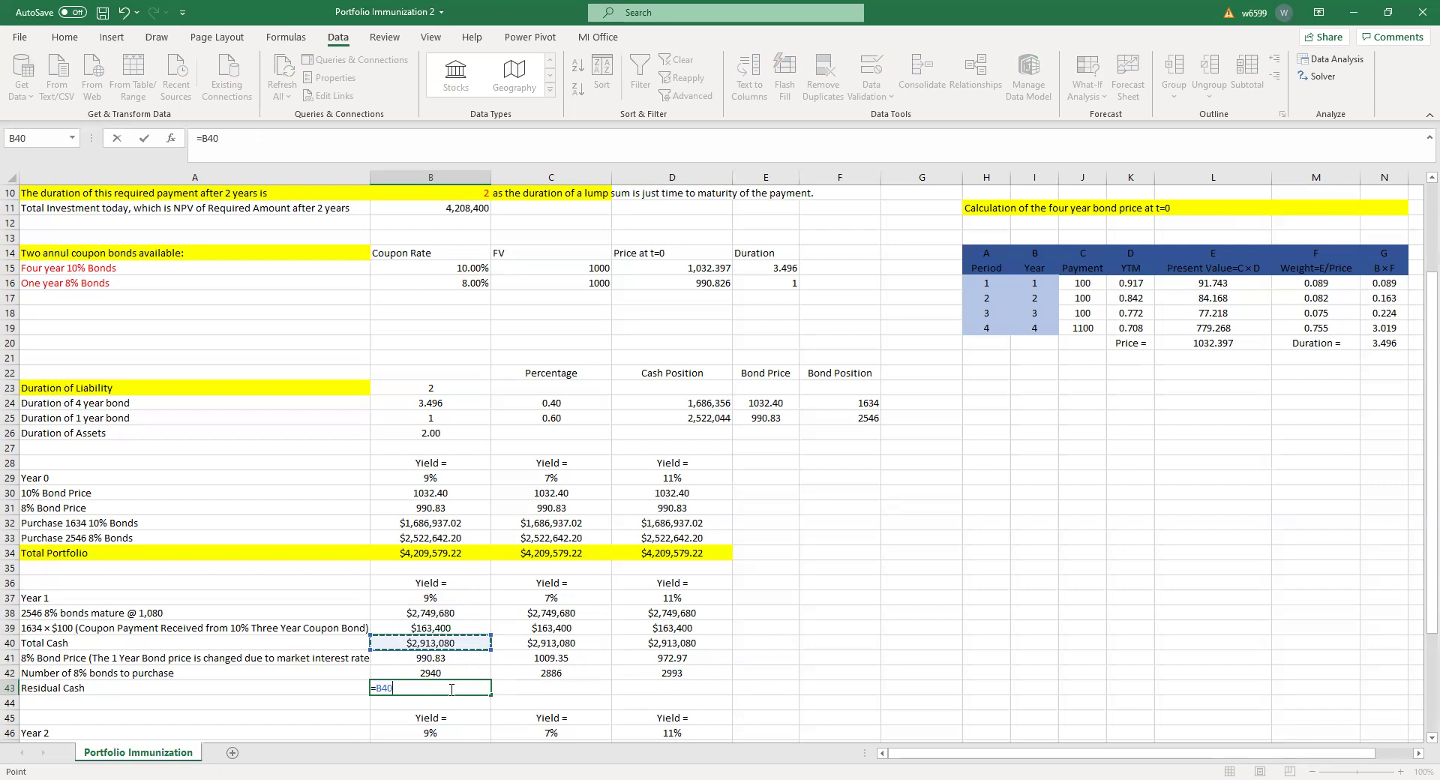
{"action": "type", "text": "-"}
{"action": "key", "text": "Up"}
{"action": "key", "text": "Up"}
{"action": "type", "text": "*"}
{"action": "key", "text": "Up"}
{"action": "key", "text": "Return"}
{"action": "left_click", "coordinate": [451, 689]}
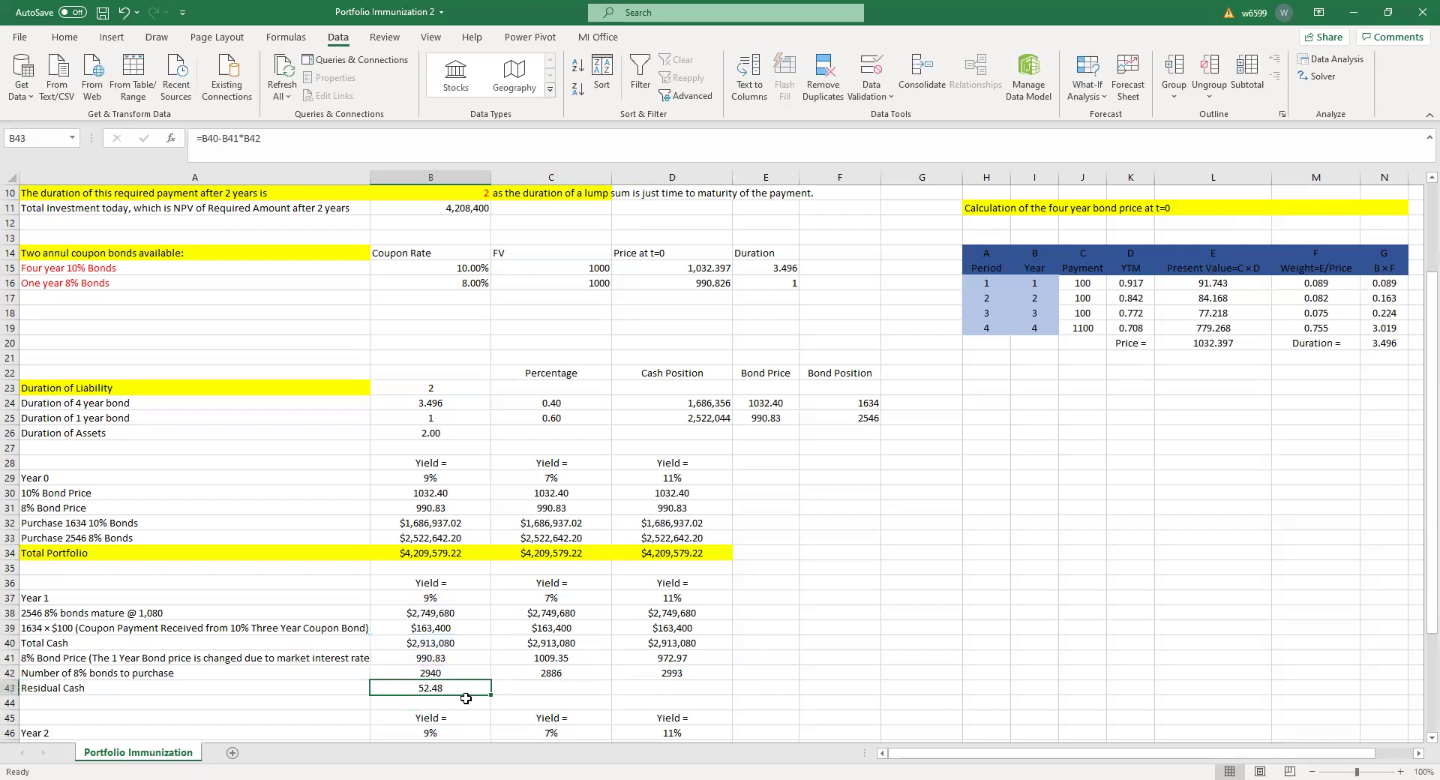
{"action": "left_click_drag", "start_coordinate": [491, 697], "coordinate": [728, 694]}
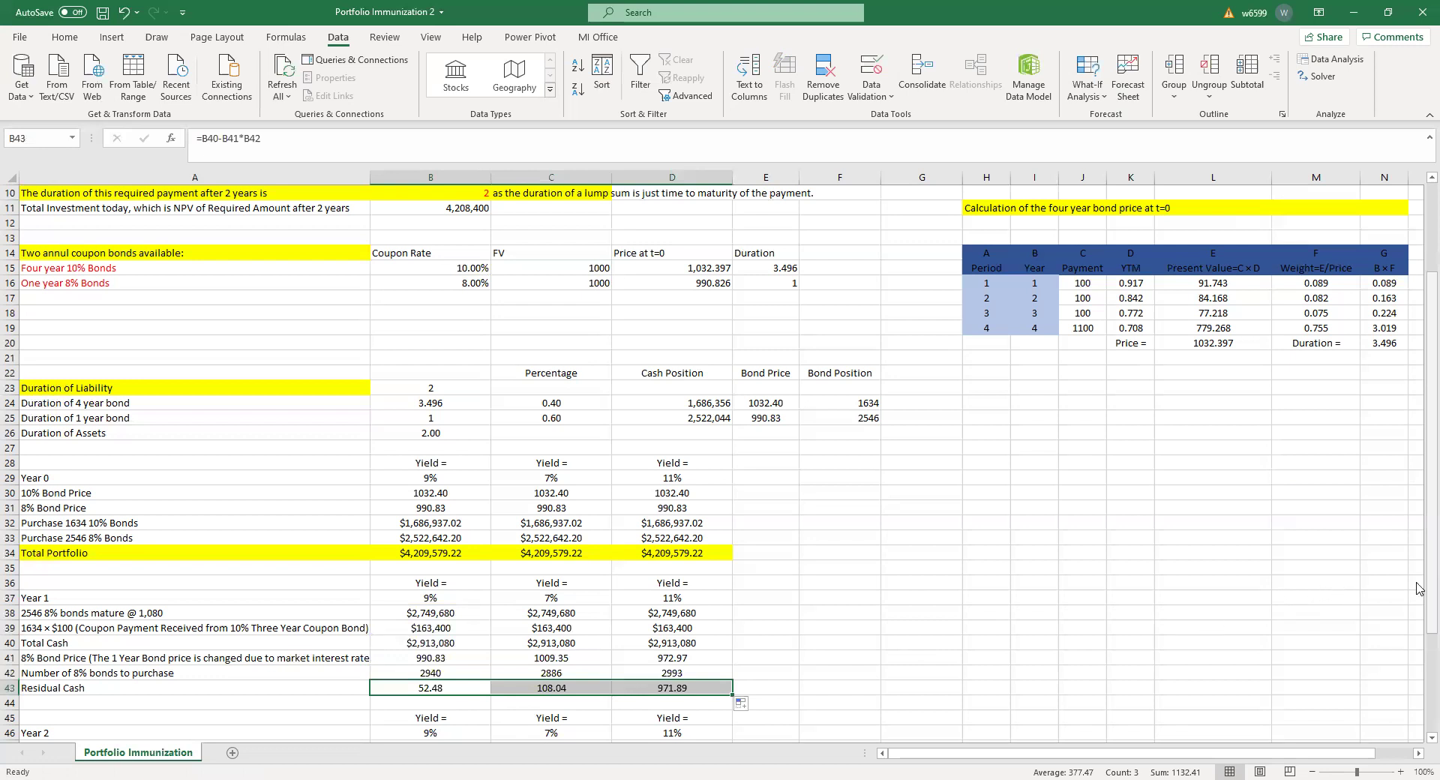
{"action": "scroll", "coordinate": [1420, 589], "scroll_direction": "down", "scroll_amount": 3}
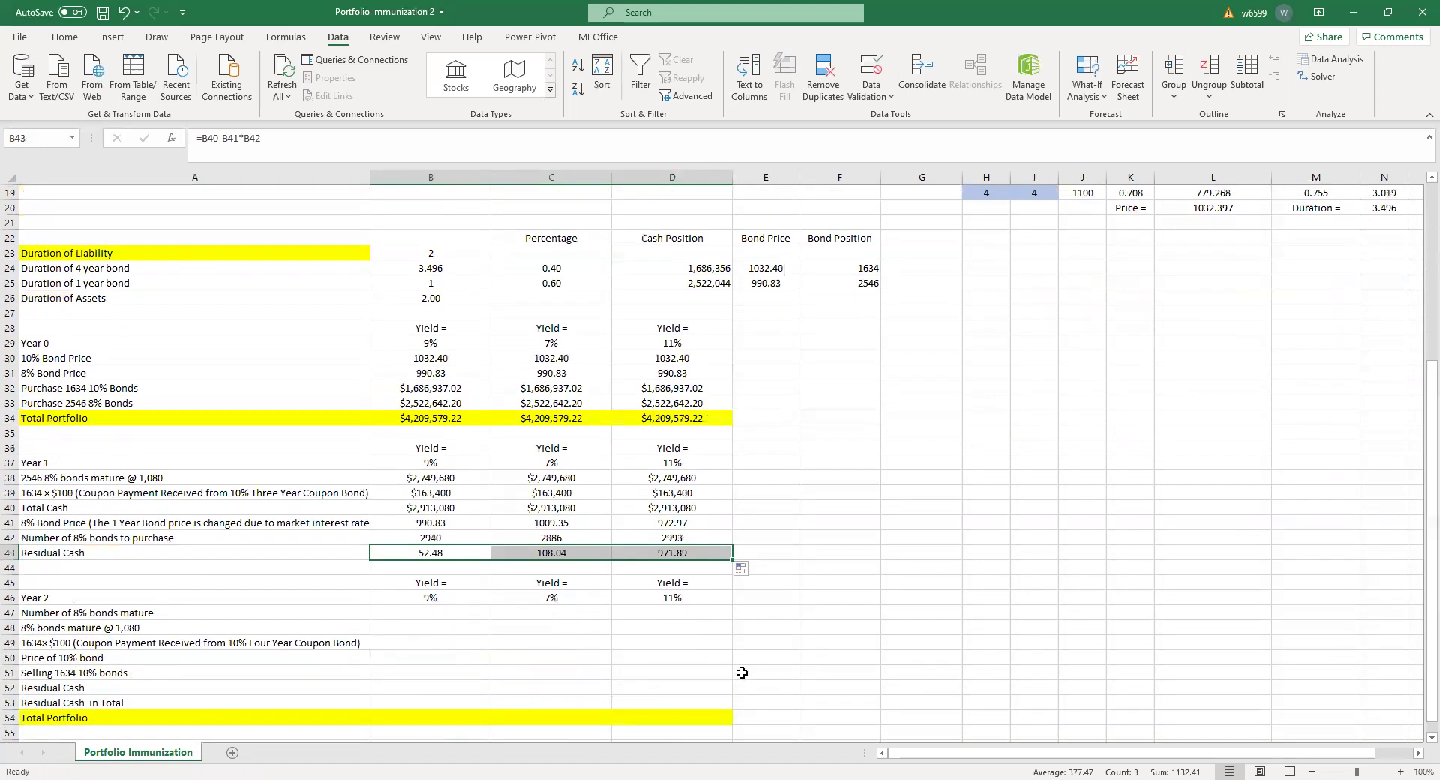
Link B47 to the B42 bond count and fill to D47 (2940, 2886, 2993)
{"action": "left_click", "coordinate": [434, 611]}
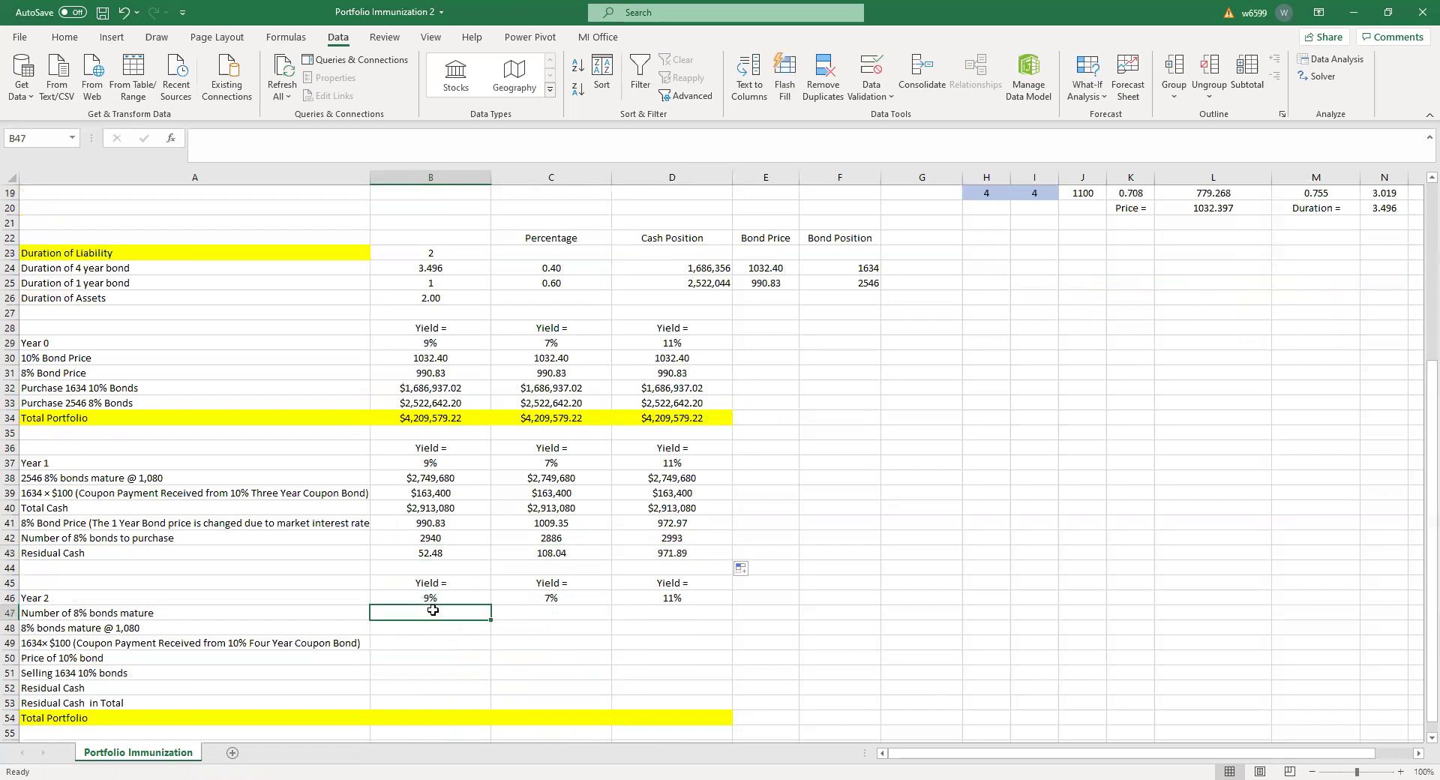
{"action": "type", "text": "="}
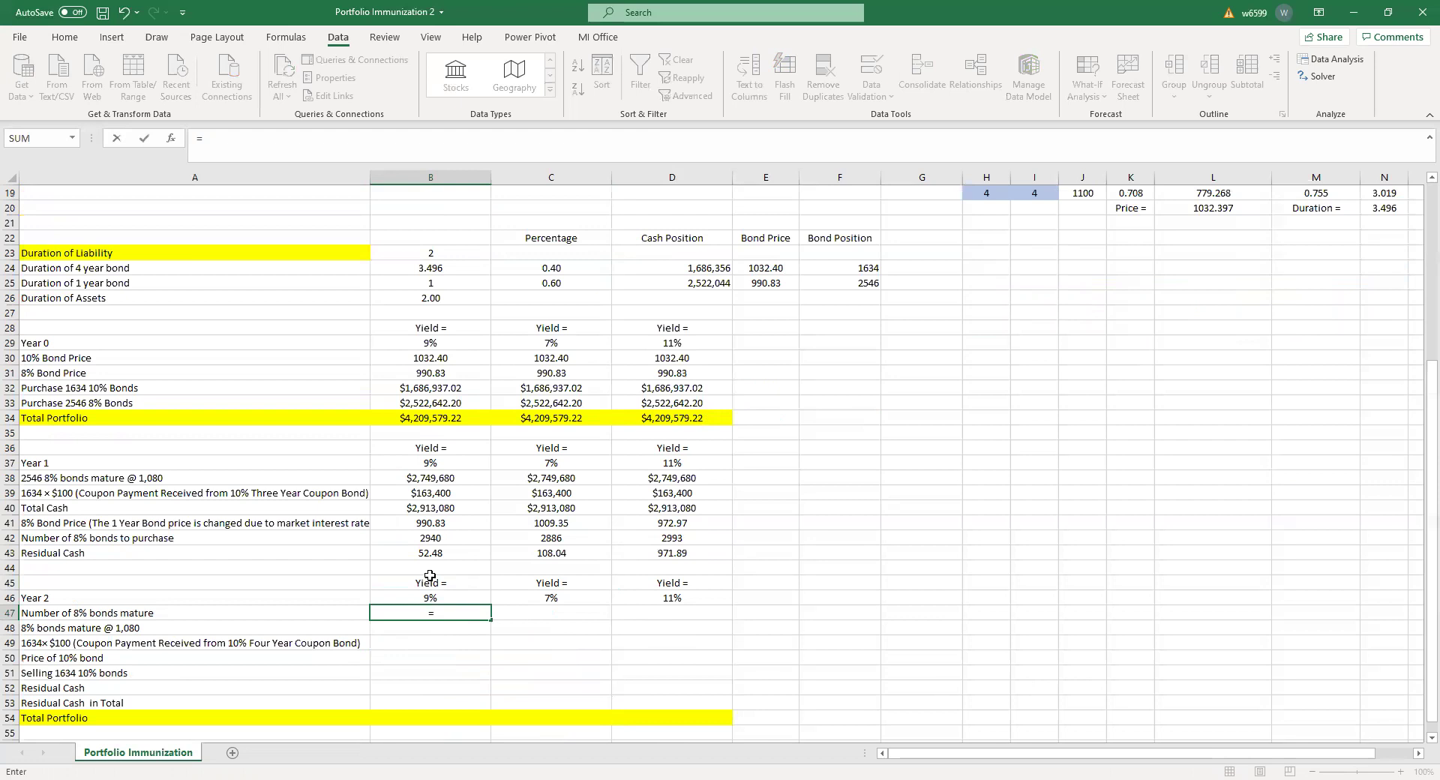
{"action": "left_click", "coordinate": [447, 538]}
{"action": "key", "text": "Return"}
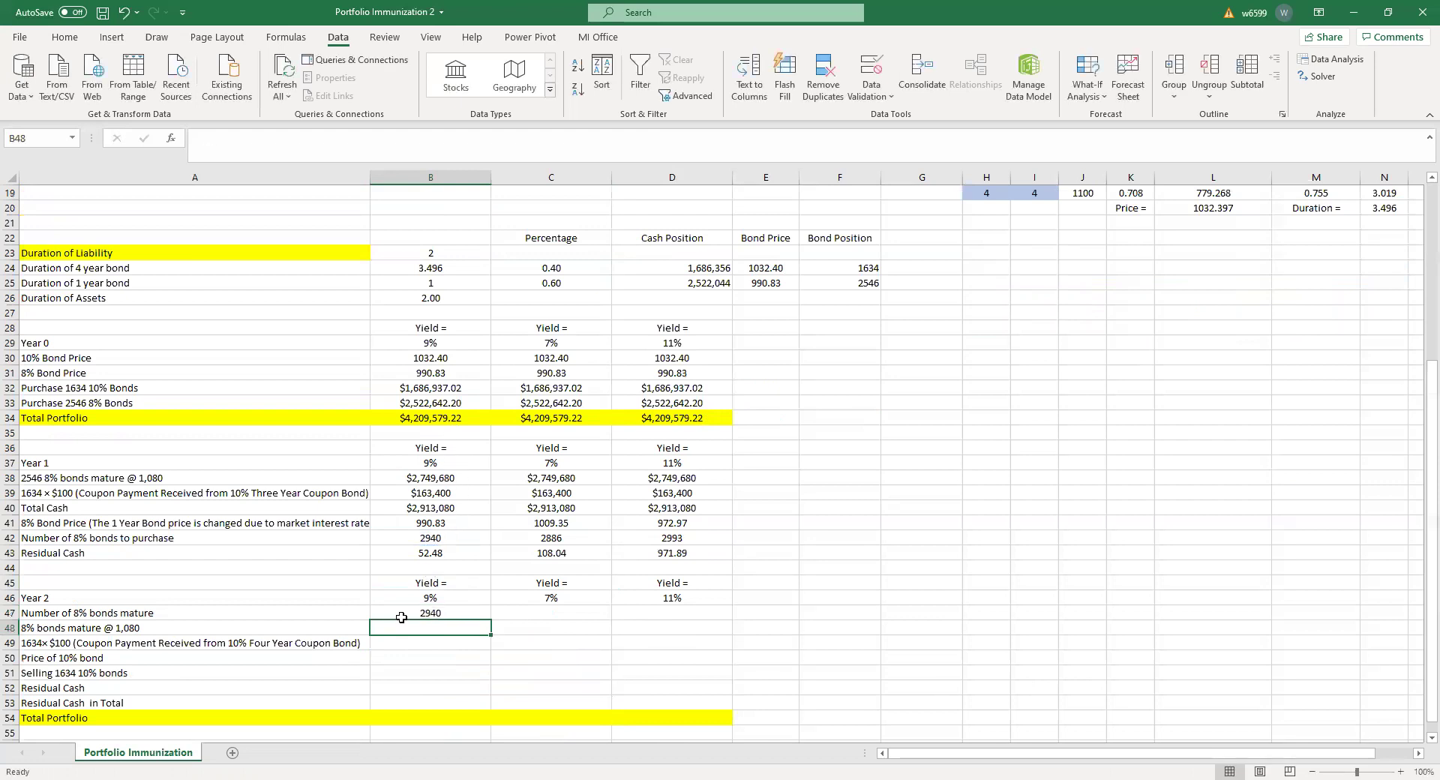
{"action": "left_click", "coordinate": [454, 615]}
{"action": "left_click_drag", "start_coordinate": [492, 620], "coordinate": [690, 619]}
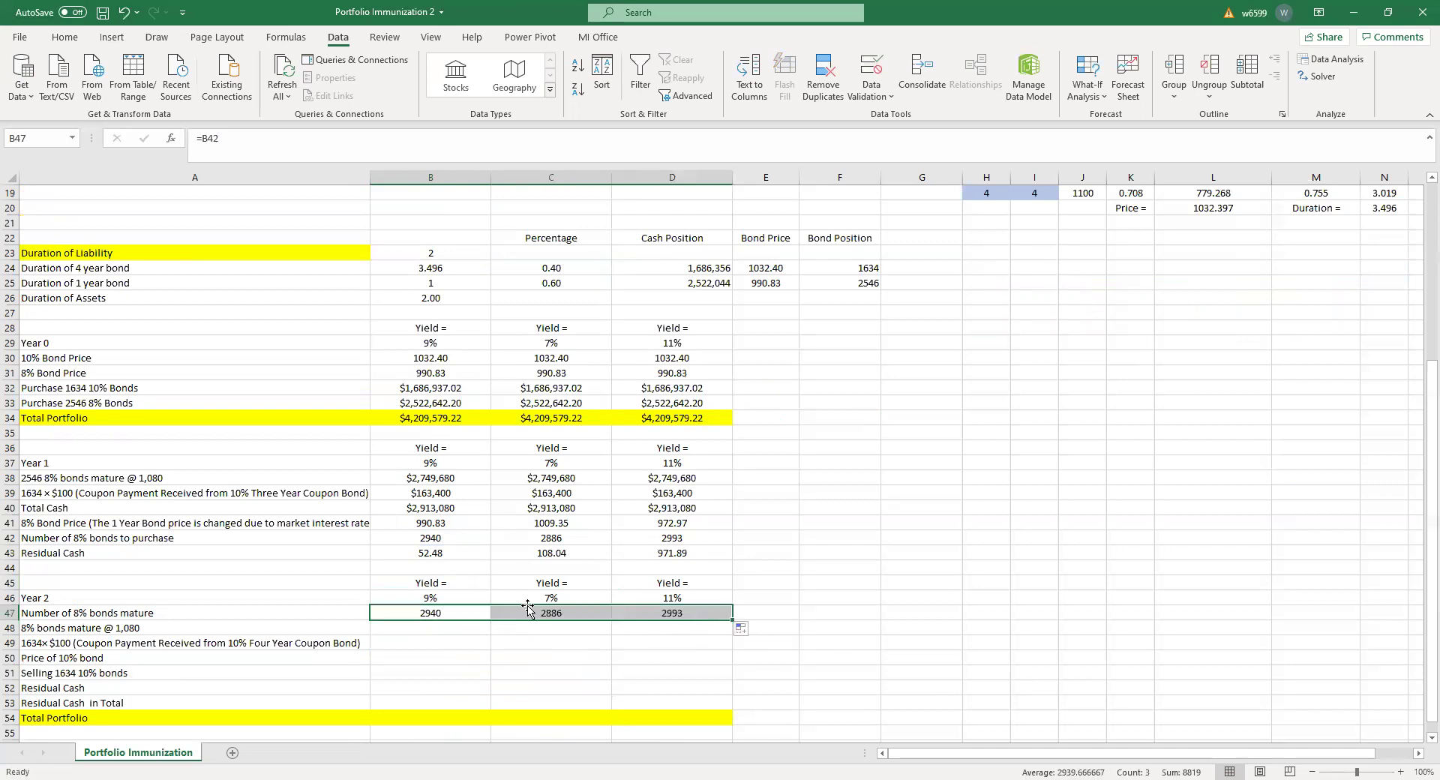
{"action": "left_click", "coordinate": [469, 612]}
{"action": "left_click", "coordinate": [475, 533]}
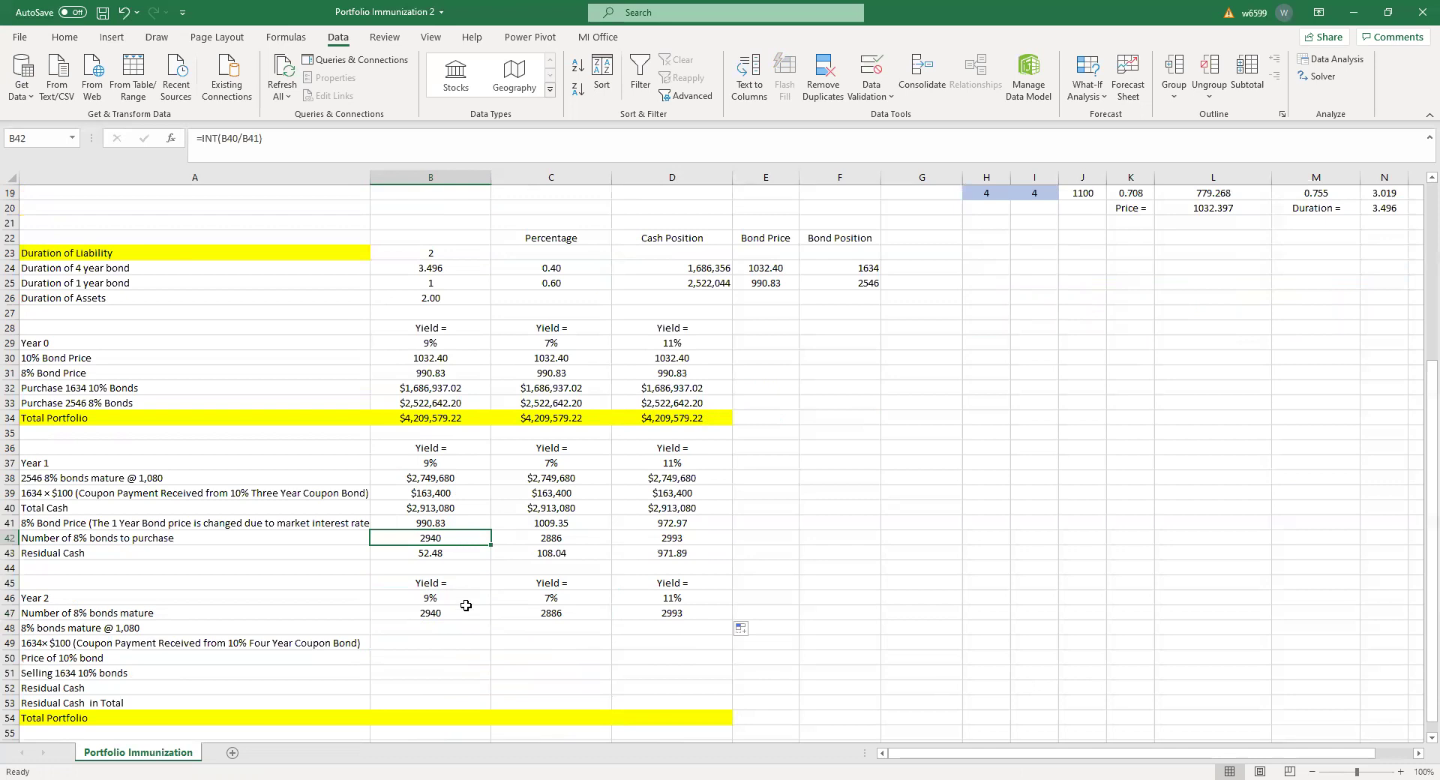
{"action": "left_click", "coordinate": [447, 625]}
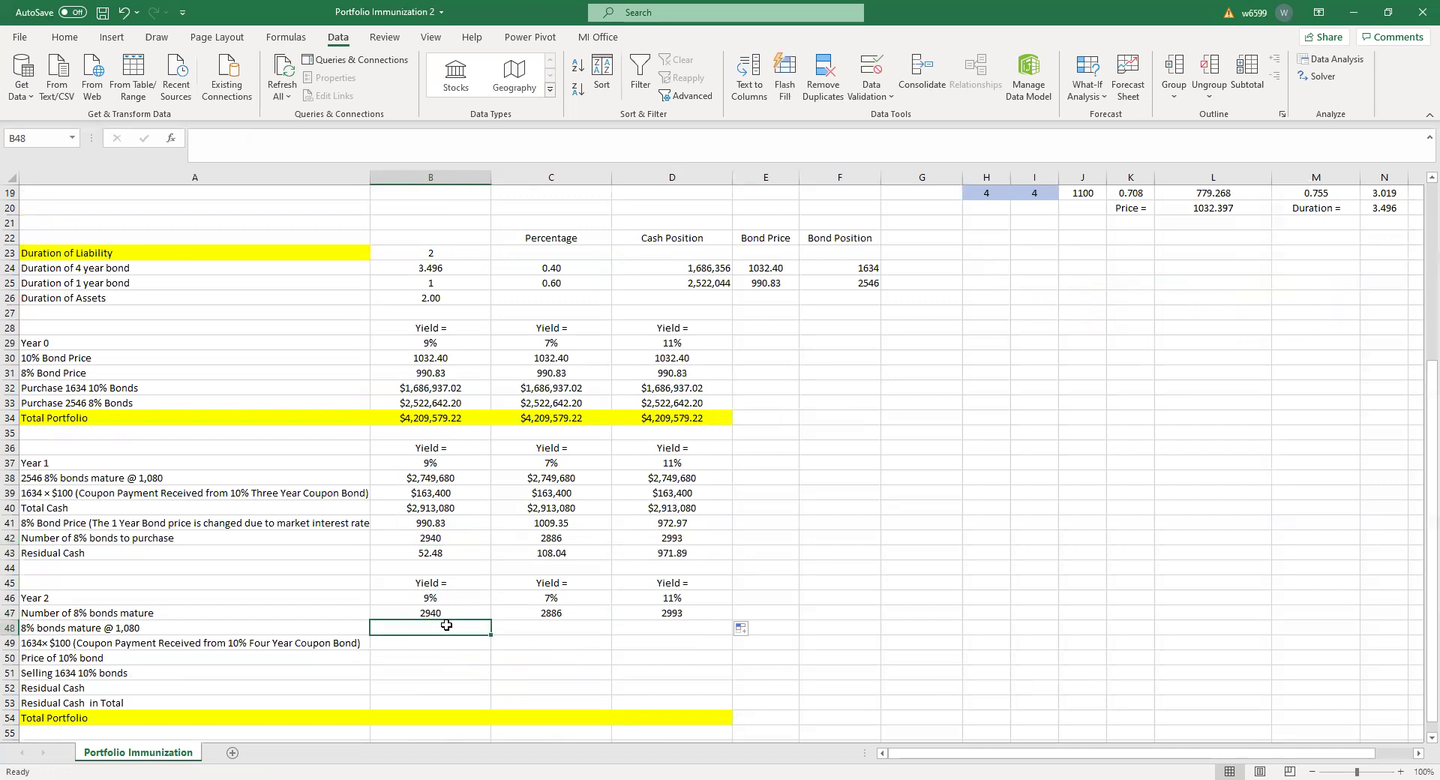
Enter B48 as the maturing bonds times the 8% bond's coupon payment plus face value
{"action": "type", "text": "="}
{"action": "left_click", "coordinate": [446, 613]}
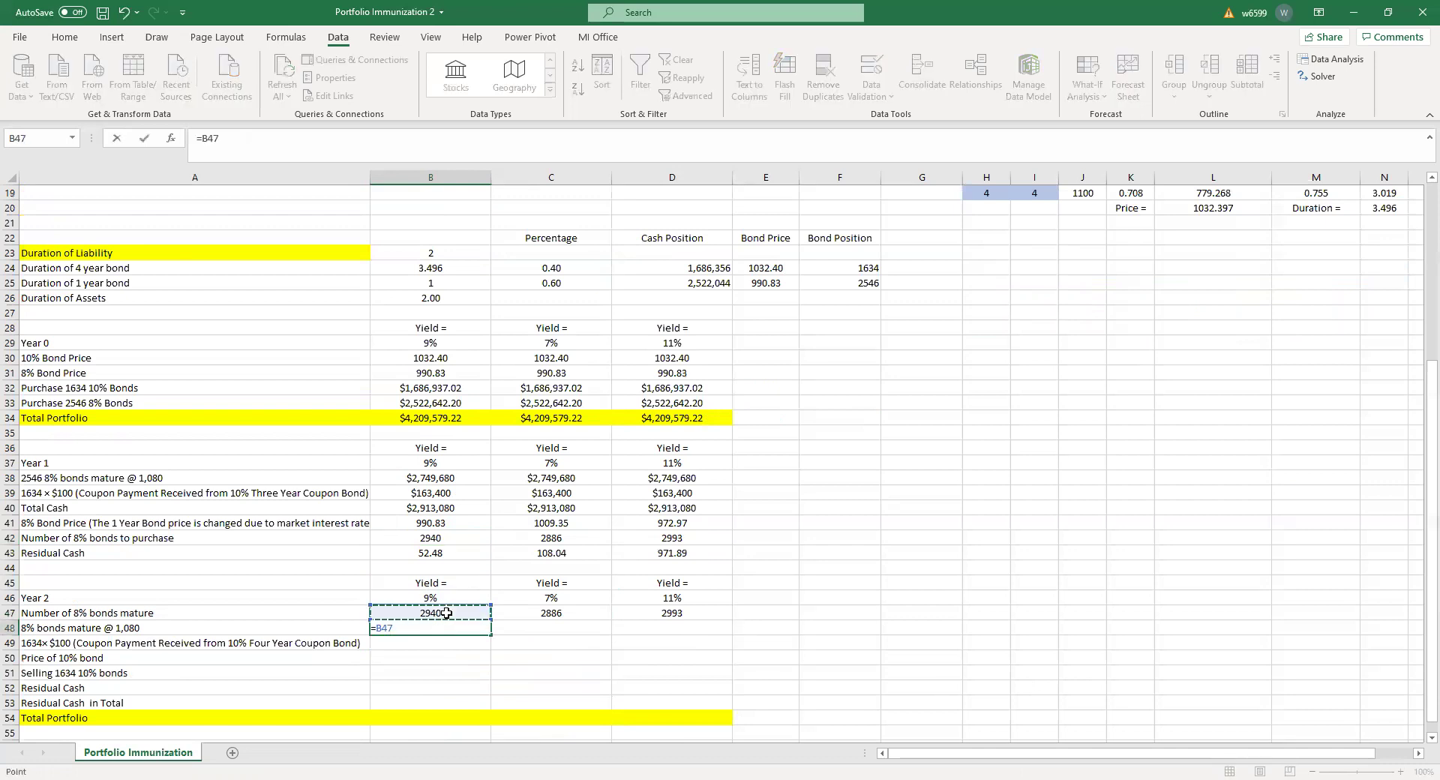
{"action": "type", "text": "*"}
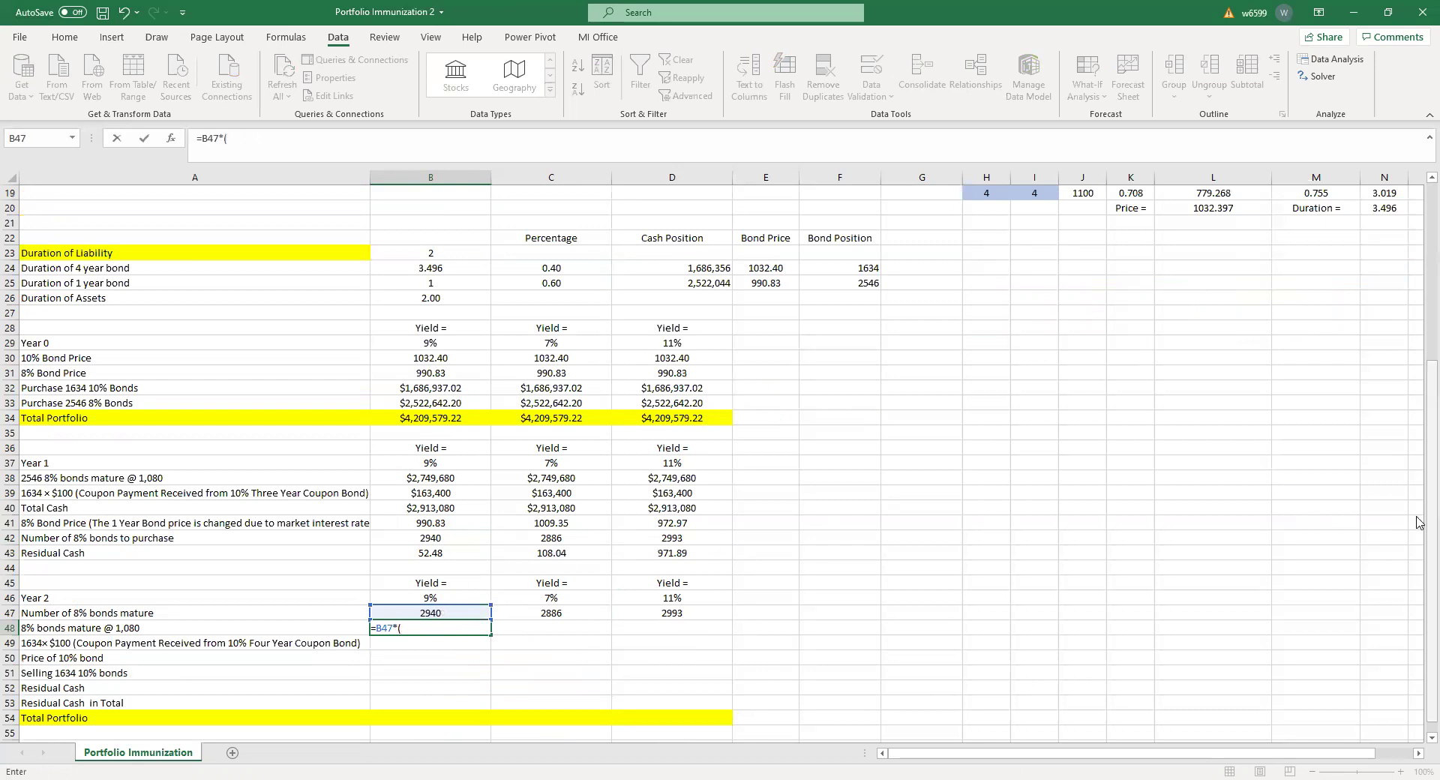
{"action": "scroll", "coordinate": [1421, 402], "scroll_direction": "up", "scroll_amount": 4}
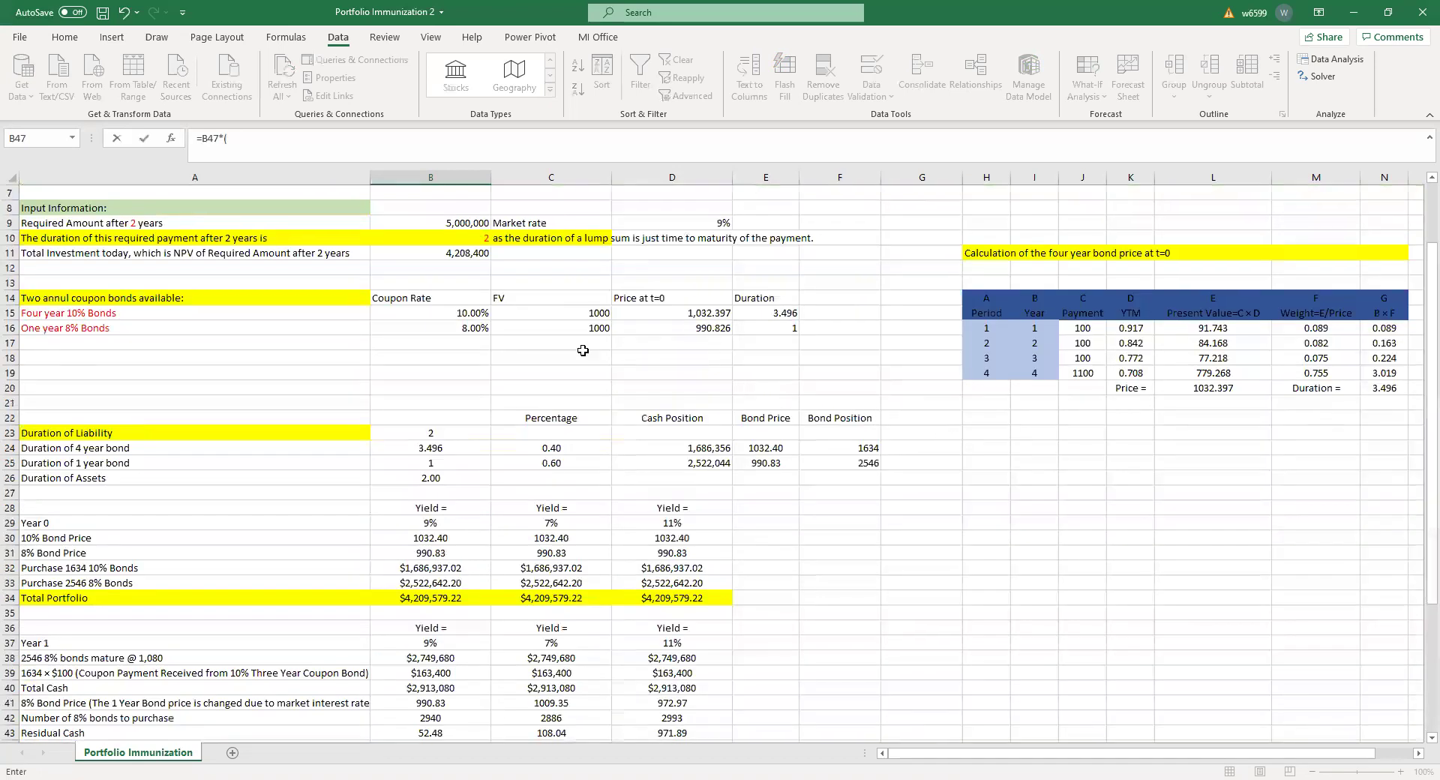
{"action": "left_click", "coordinate": [470, 329]}
{"action": "type", "text": "*"}
{"action": "key", "text": "Right"}
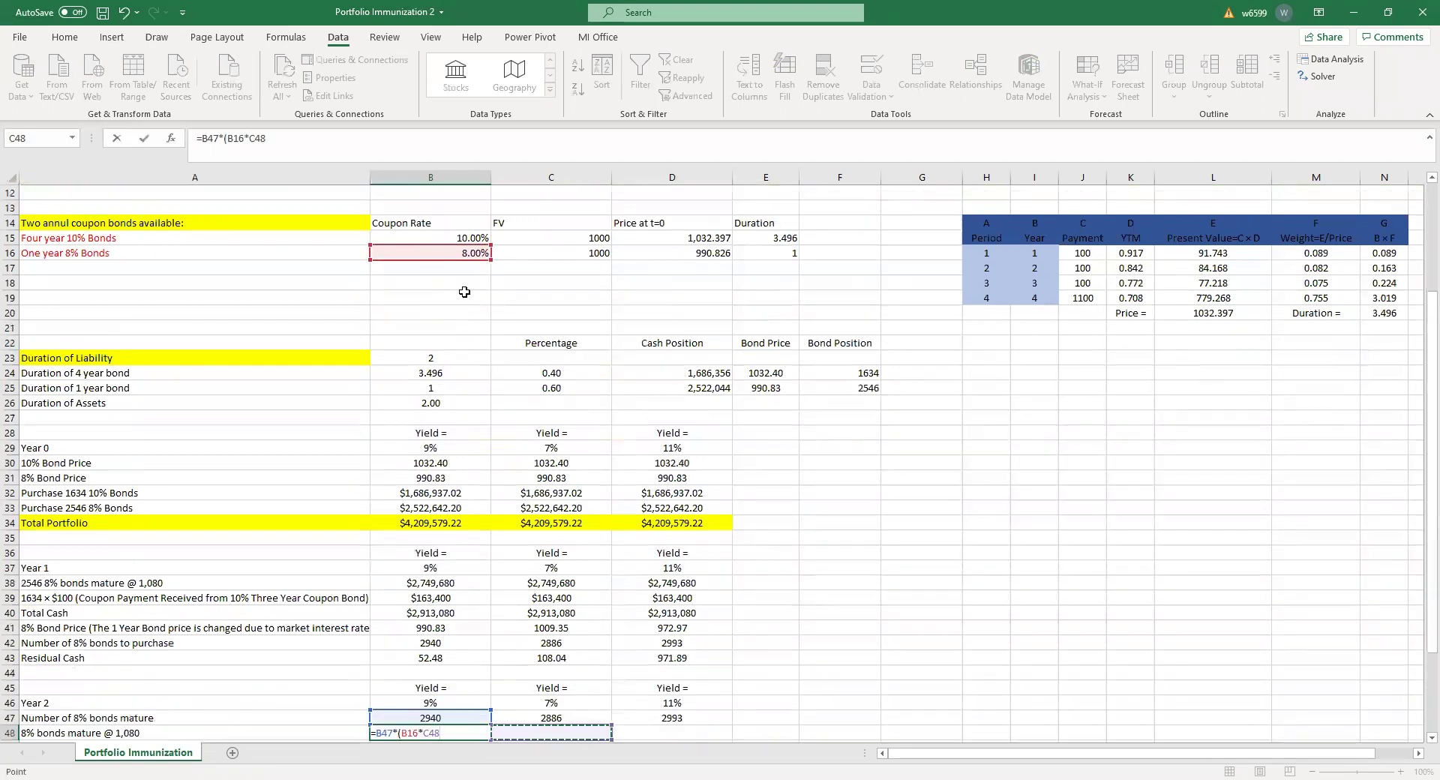
{"action": "left_click", "coordinate": [531, 253]}
{"action": "type", "text": ","}
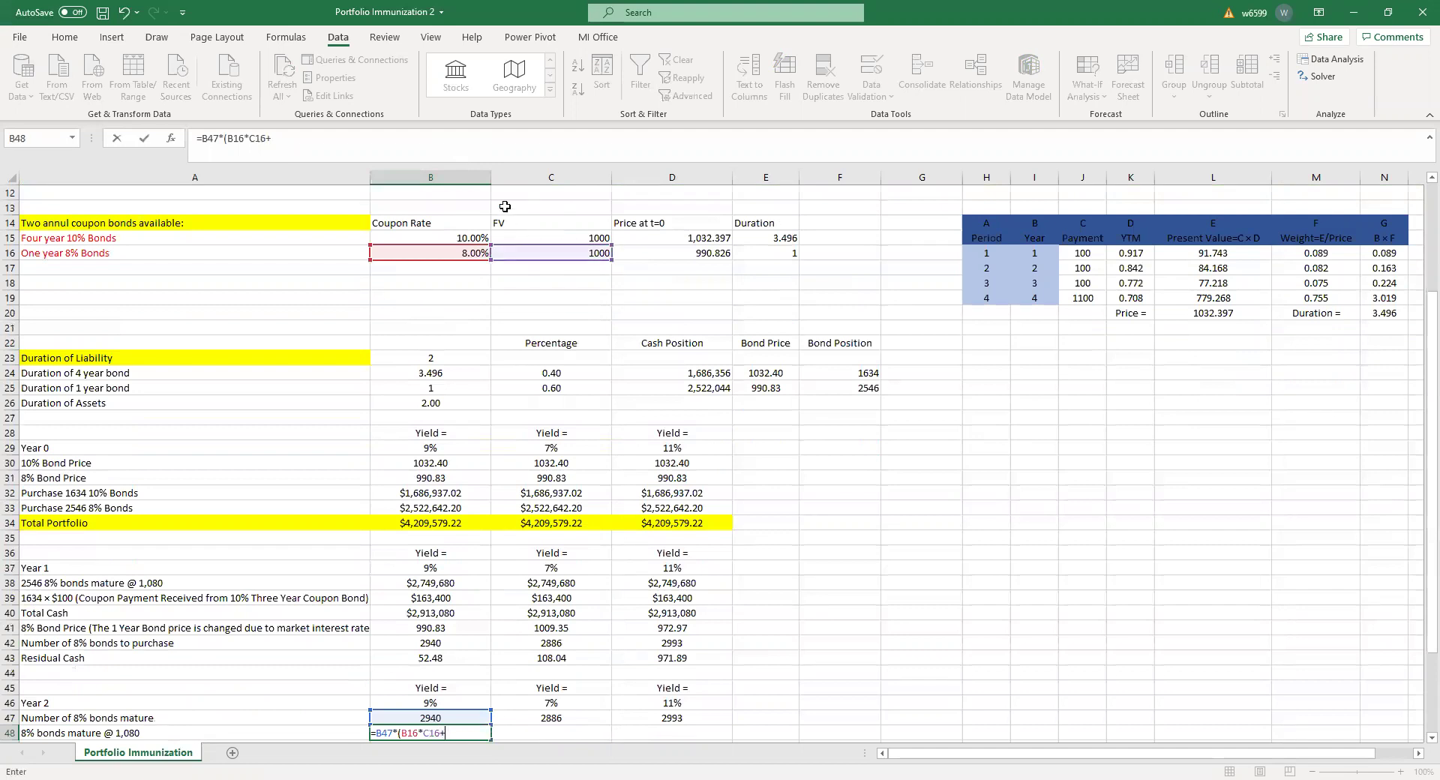
{"action": "left_click", "coordinate": [533, 253]}
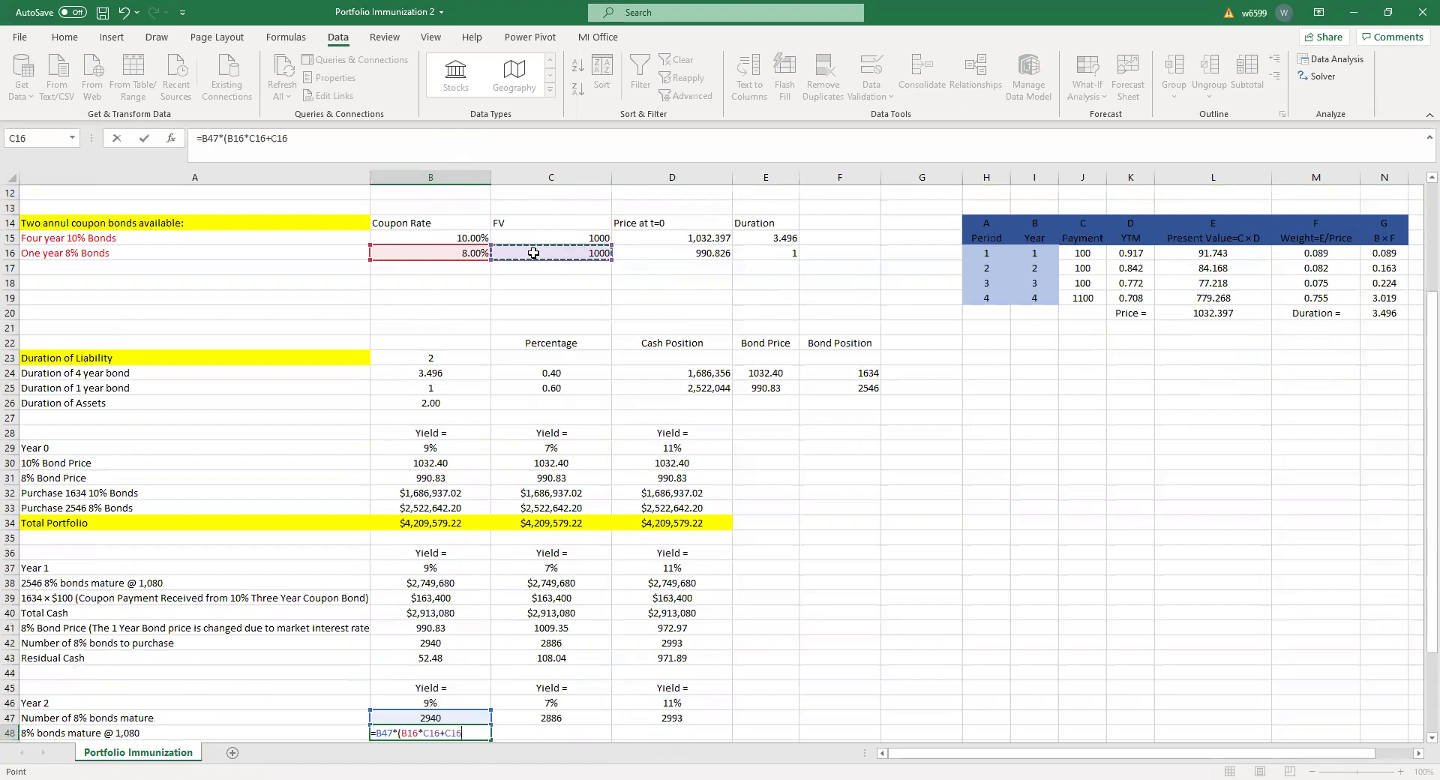
{"action": "key", "text": "Return"}
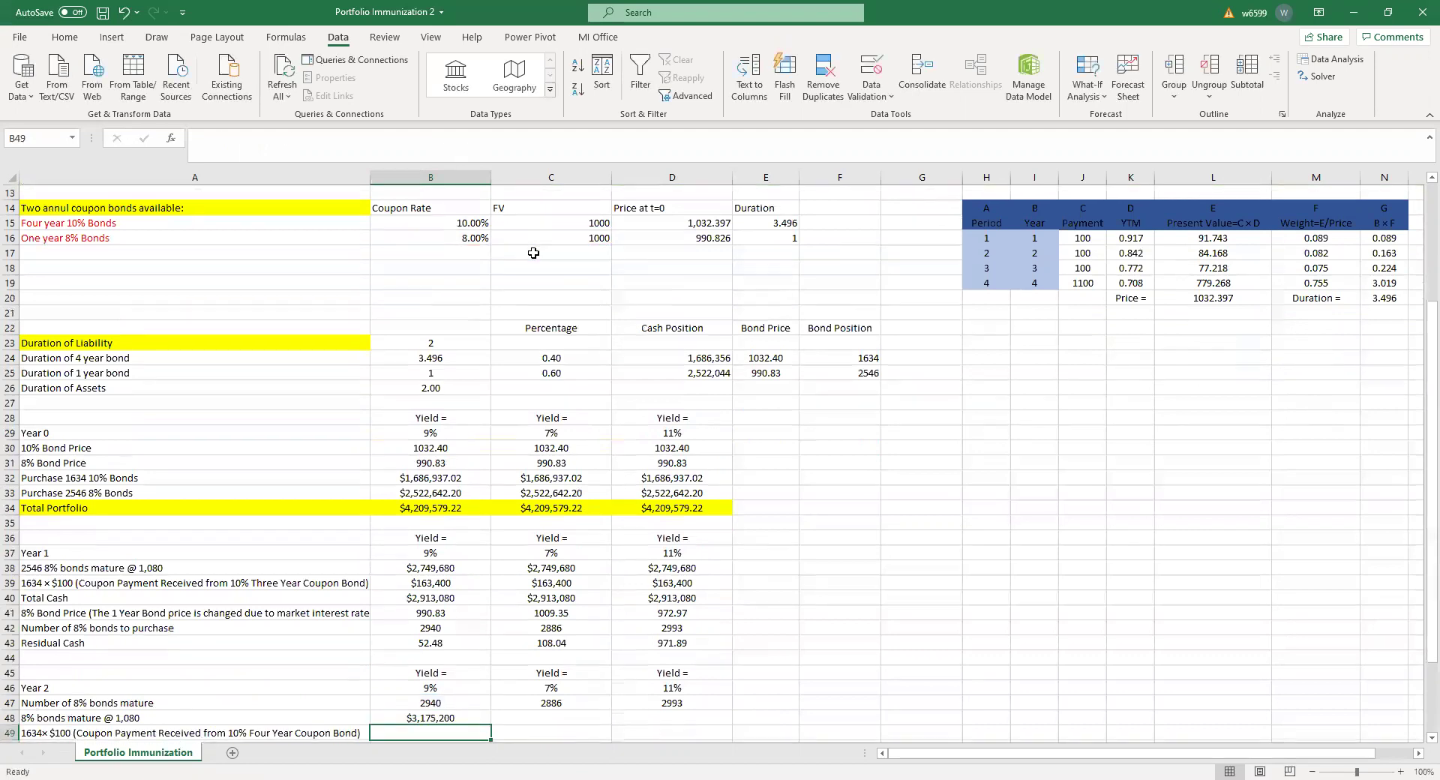
Make the bond references absolute and fill to D48: $3,175,200, $3,116,880, $3,232,440
{"action": "left_click", "coordinate": [468, 718]}
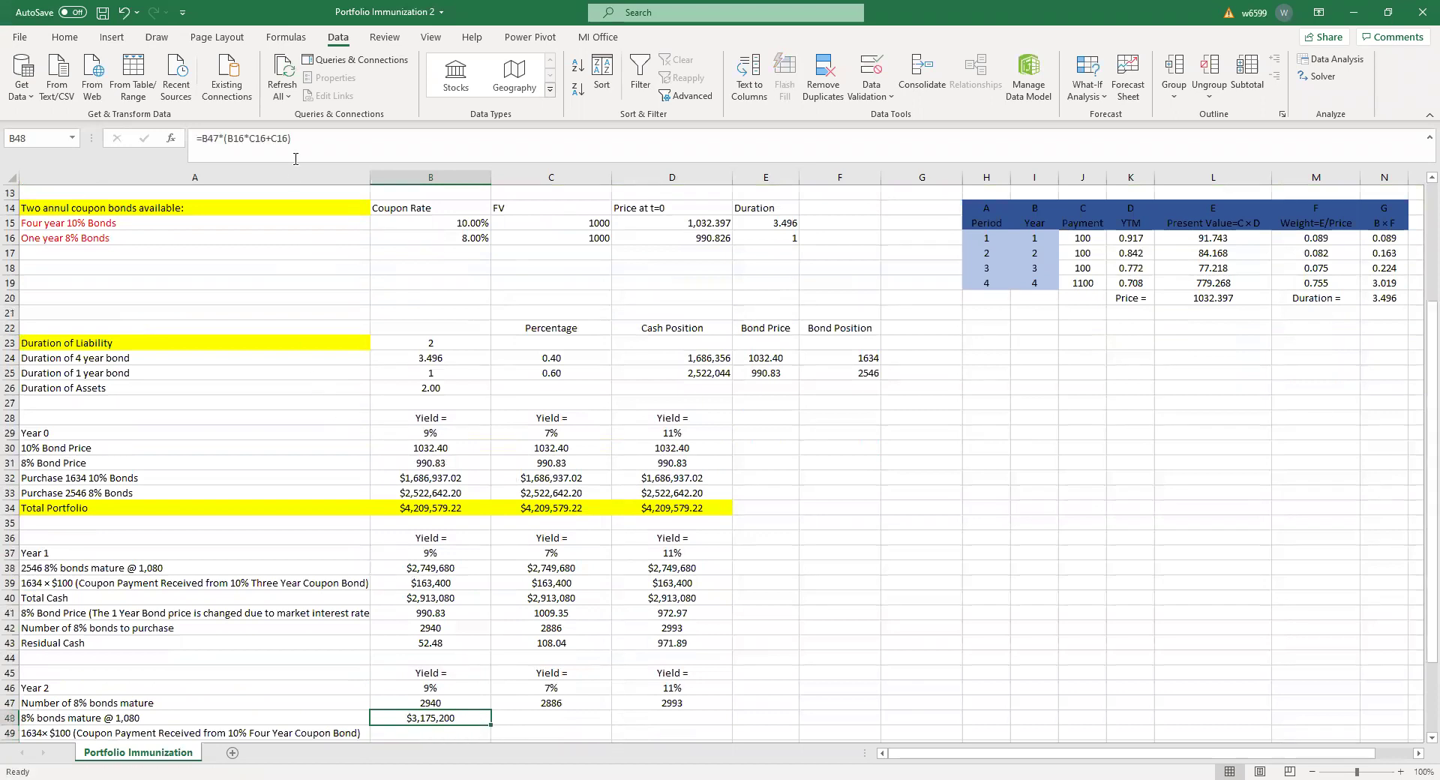
{"action": "left_click_drag", "start_coordinate": [292, 138], "coordinate": [223, 141]}
{"action": "key", "text": "F4"}
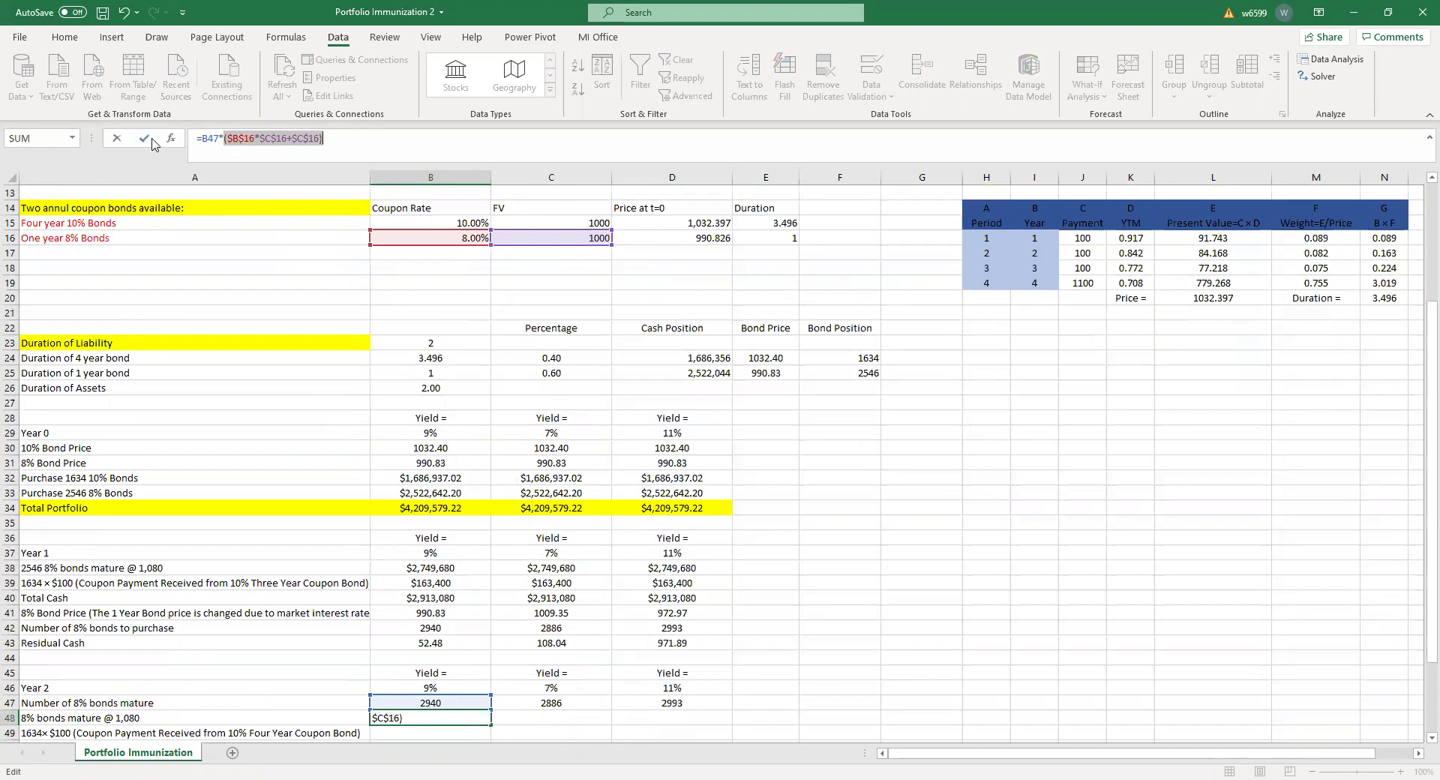
{"action": "key", "text": "Return"}
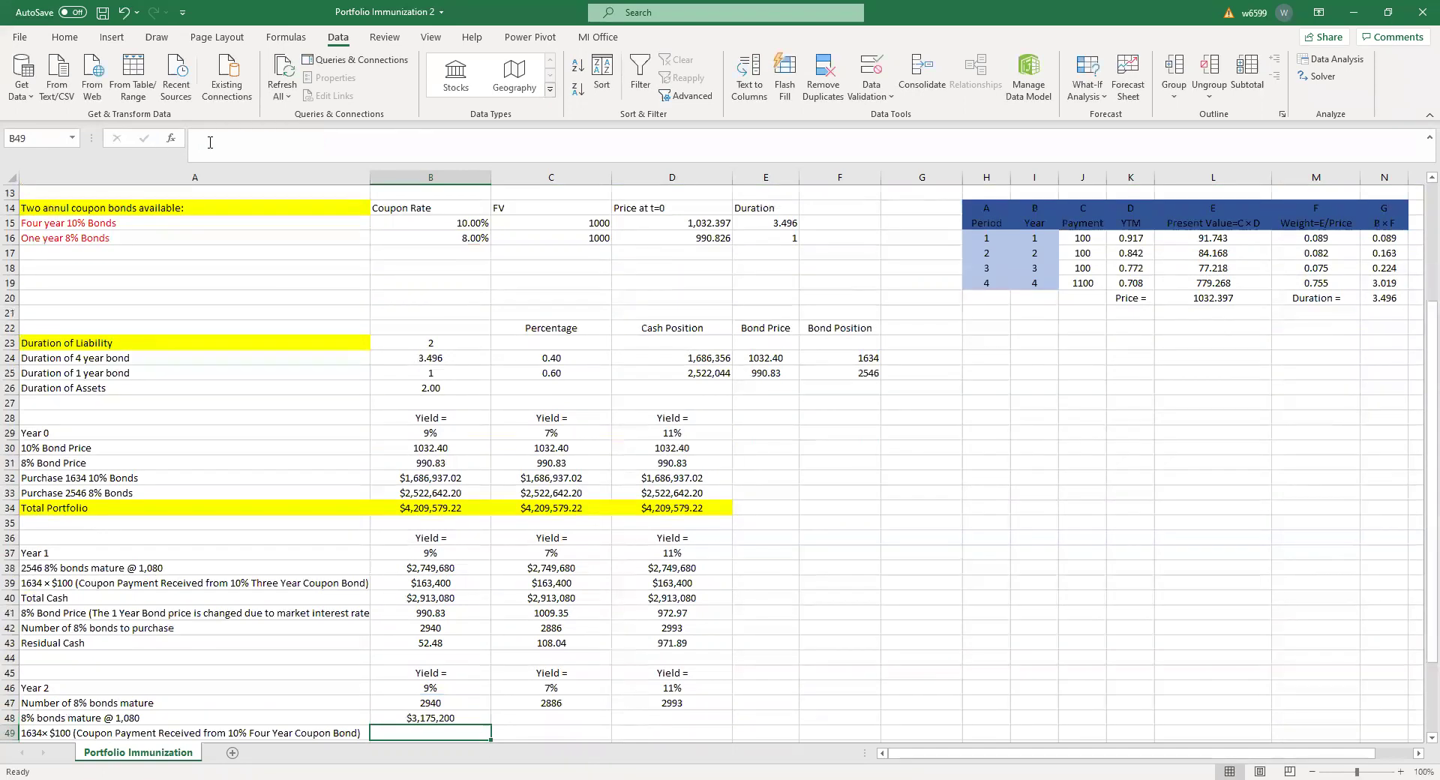
{"action": "left_click", "coordinate": [427, 721]}
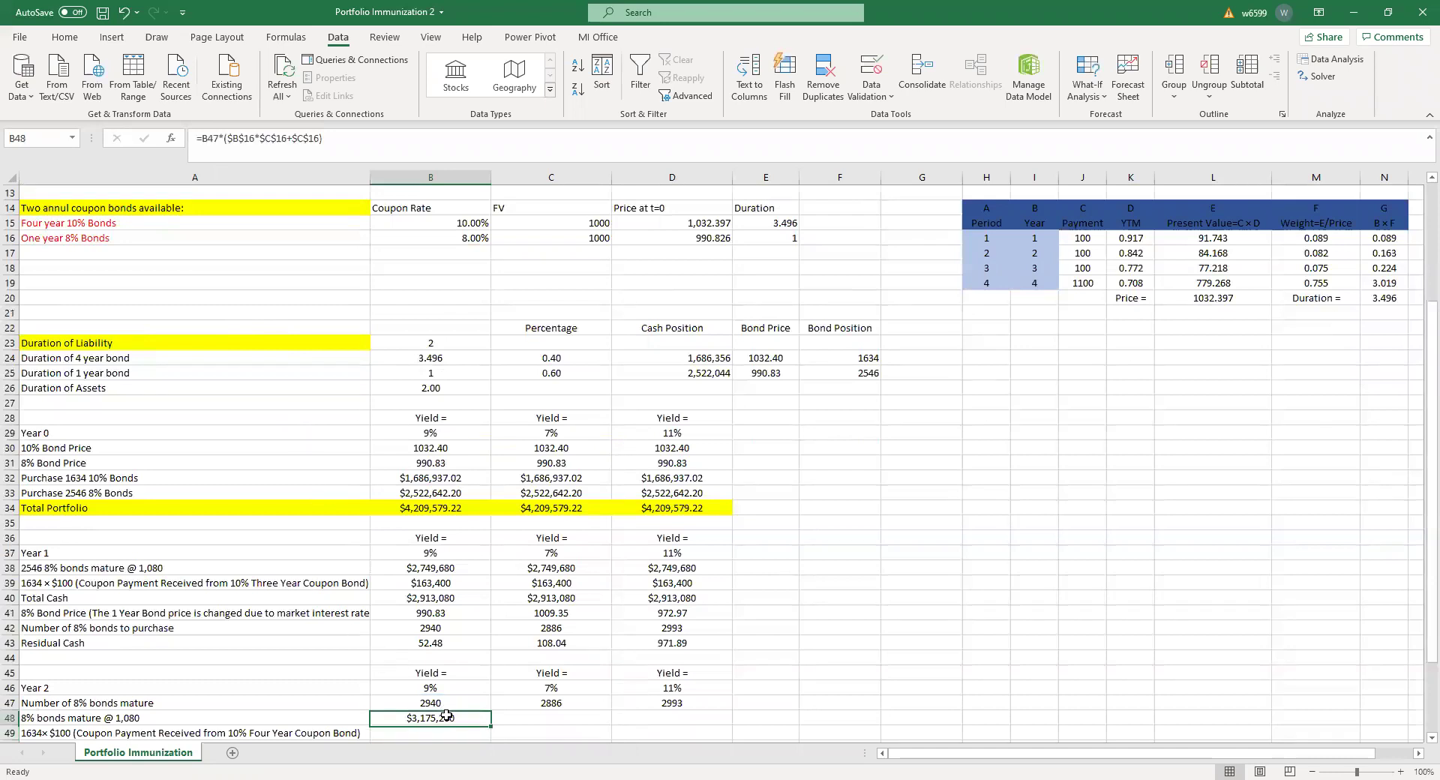
{"action": "left_click_drag", "start_coordinate": [492, 725], "coordinate": [724, 719]}
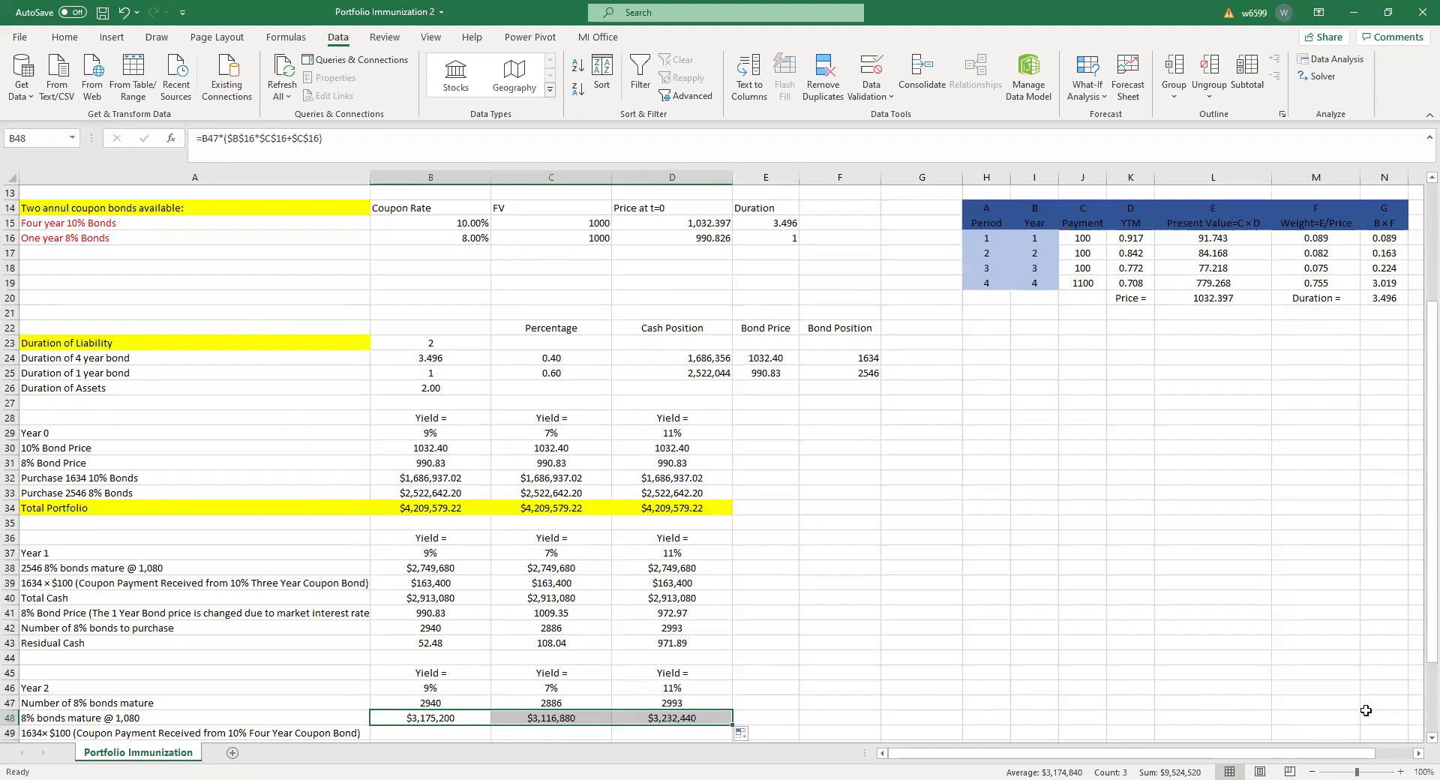
{"action": "scroll", "coordinate": [1420, 741], "scroll_direction": "down", "scroll_amount": 2}
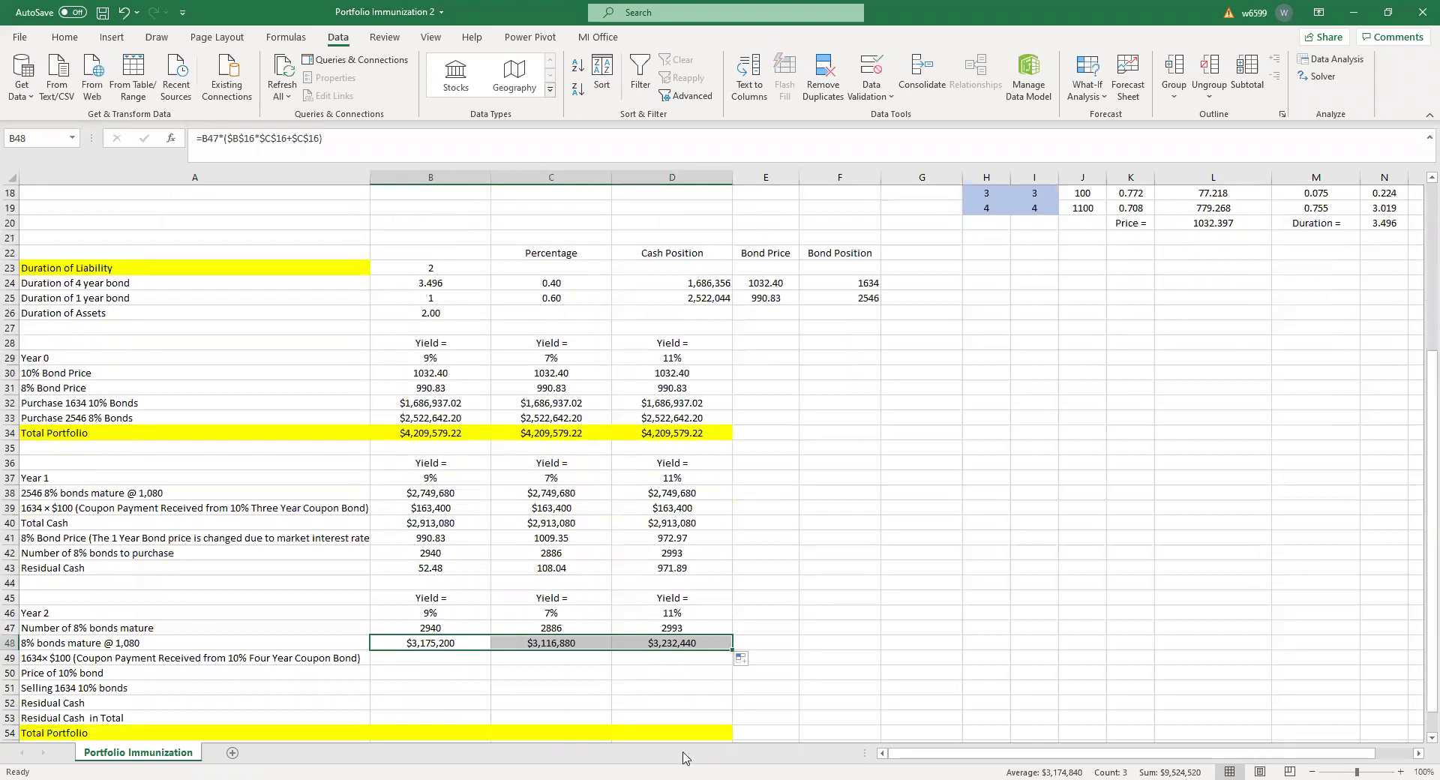
{"action": "left_click", "coordinate": [460, 662]}
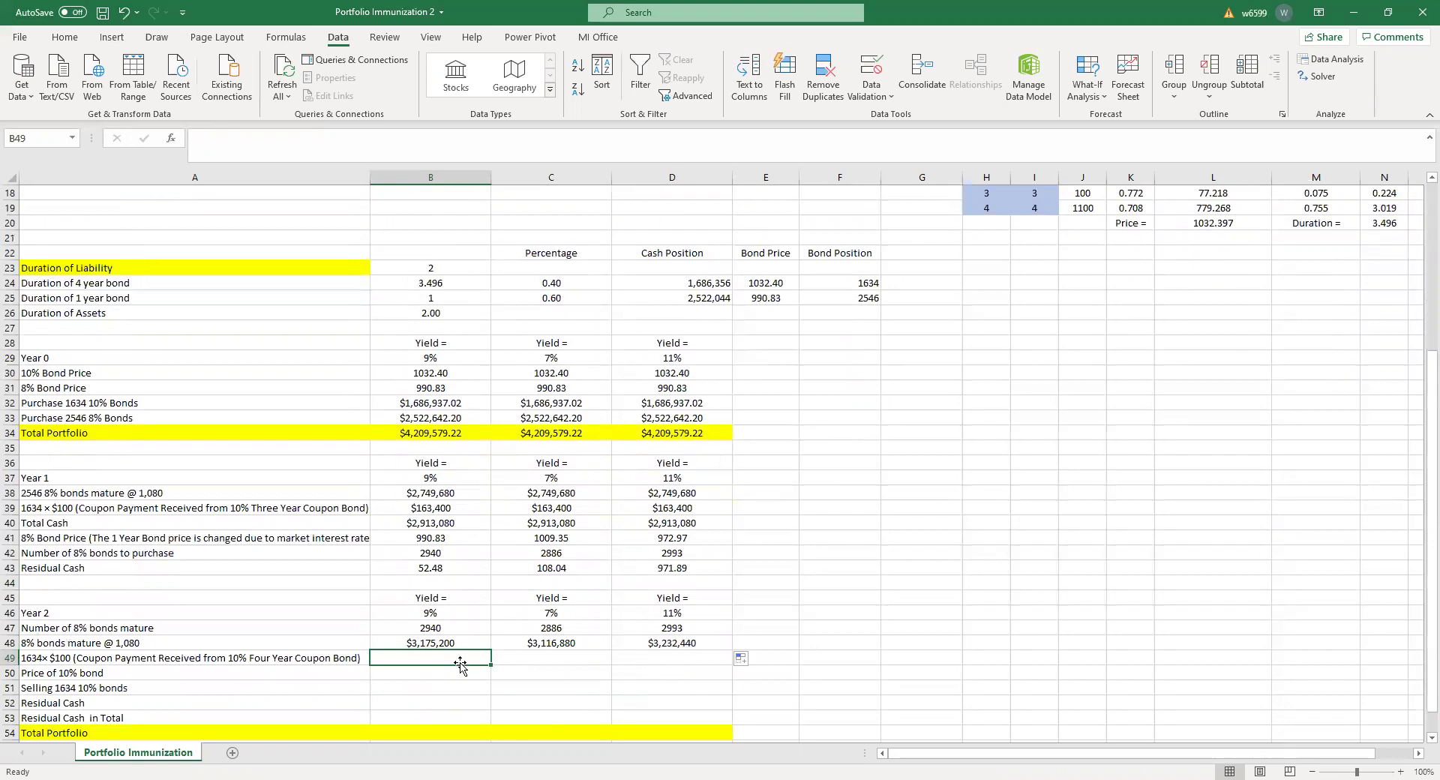
Enter B49 coupon income as the 1634 bonds in F24 times the 10% coupon B15*C15
{"action": "type", "text": "="}
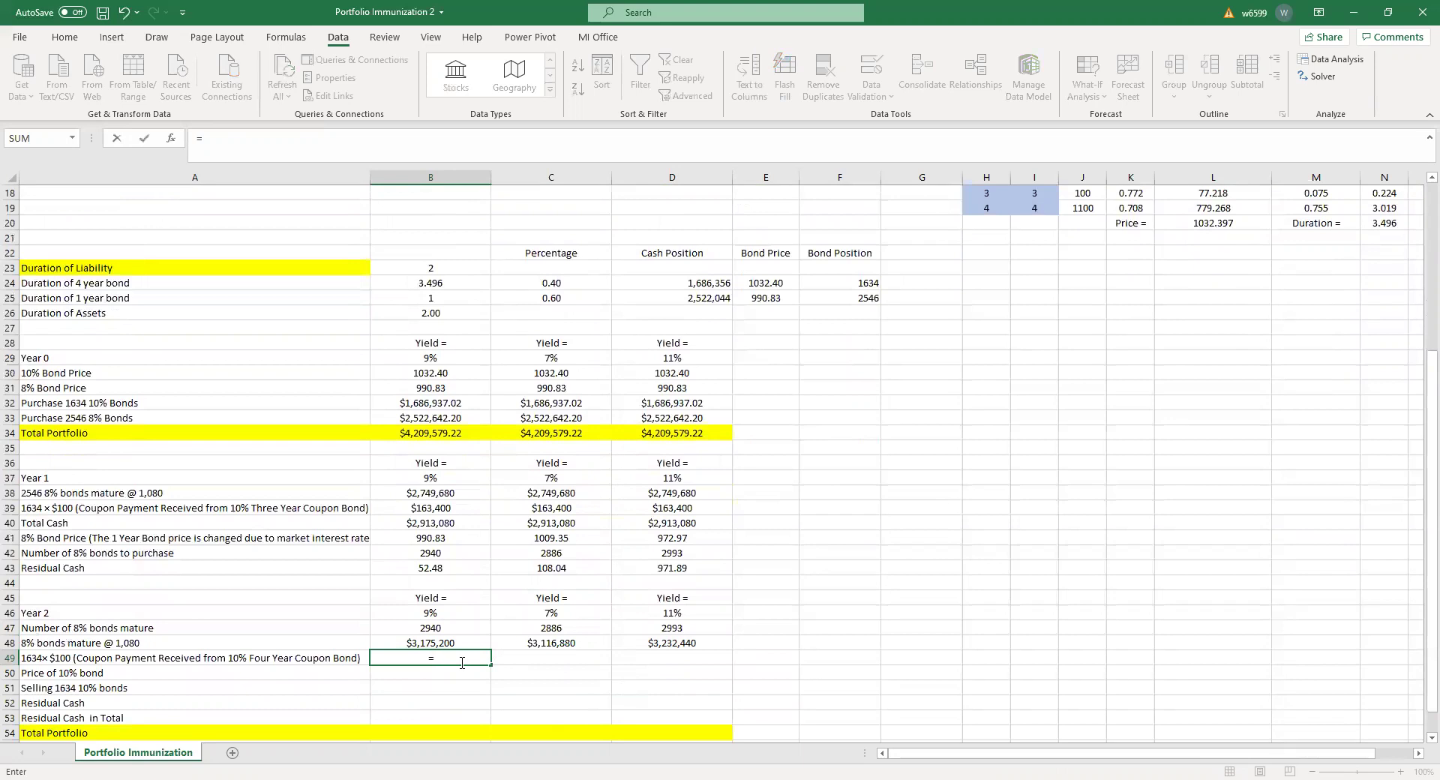
{"action": "left_click", "coordinate": [831, 280]}
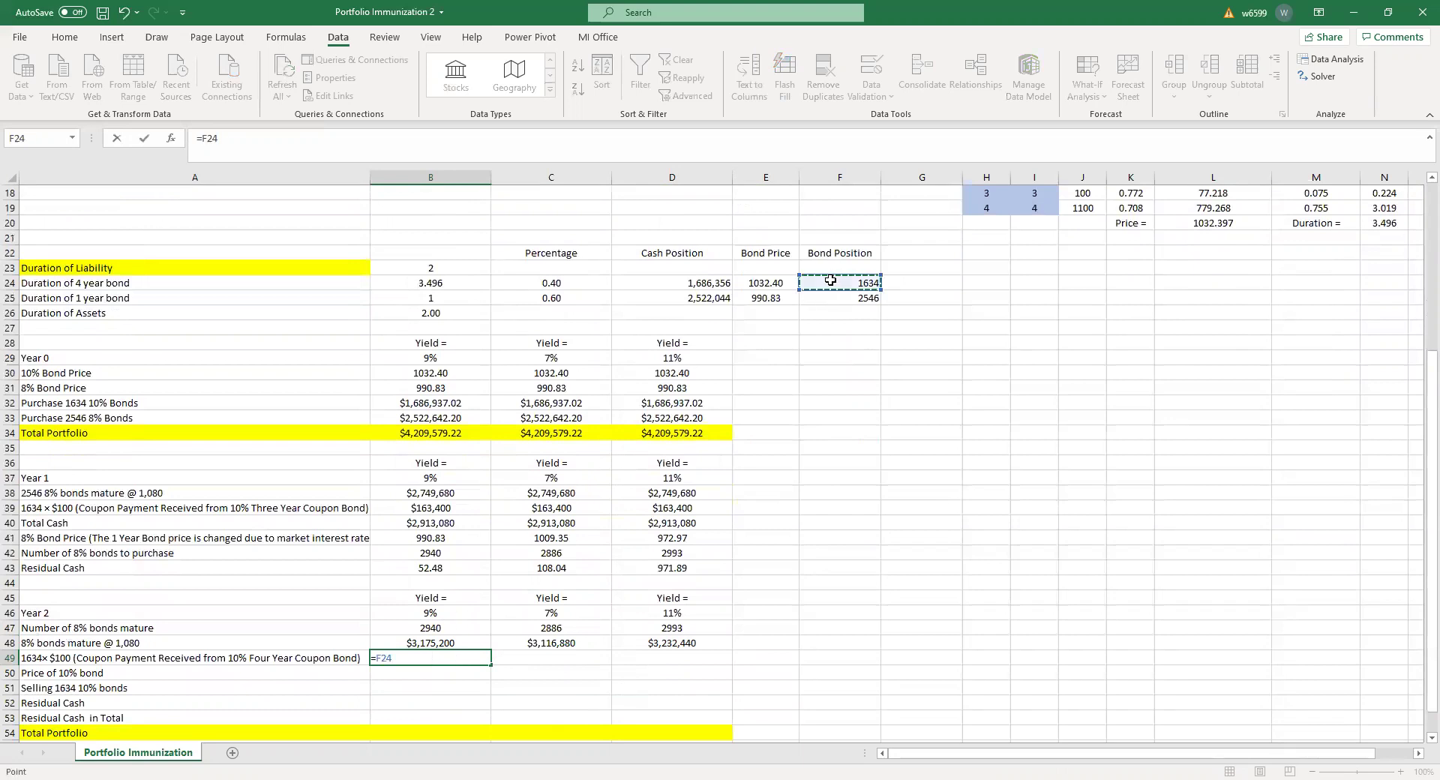
{"action": "left_click", "coordinate": [239, 144]}
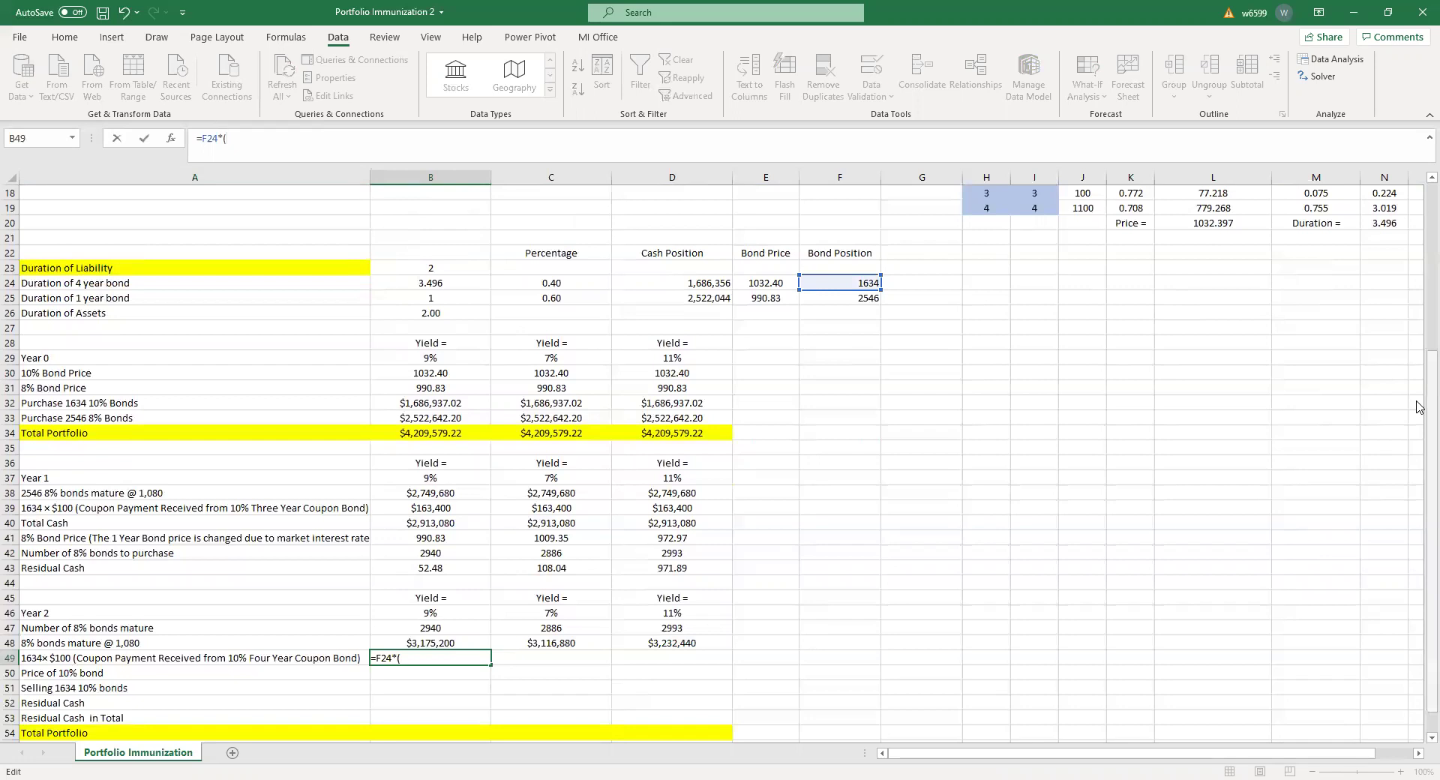
{"action": "scroll", "coordinate": [1419, 407], "scroll_direction": "up", "scroll_amount": 3}
{"action": "left_click", "coordinate": [455, 267]}
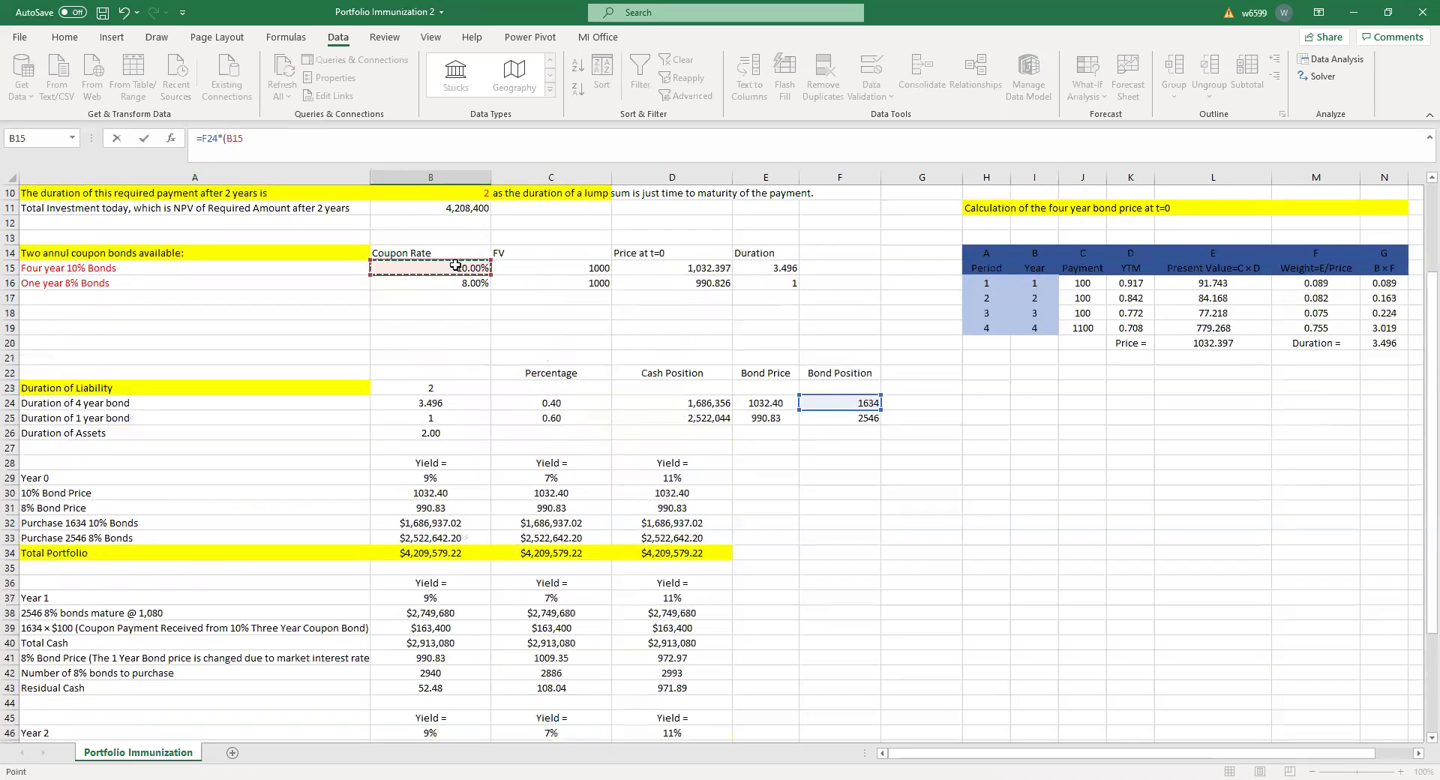
{"action": "type", "text": "*"}
{"action": "left_click", "coordinate": [504, 269]}
{"action": "type", "text": ")"}
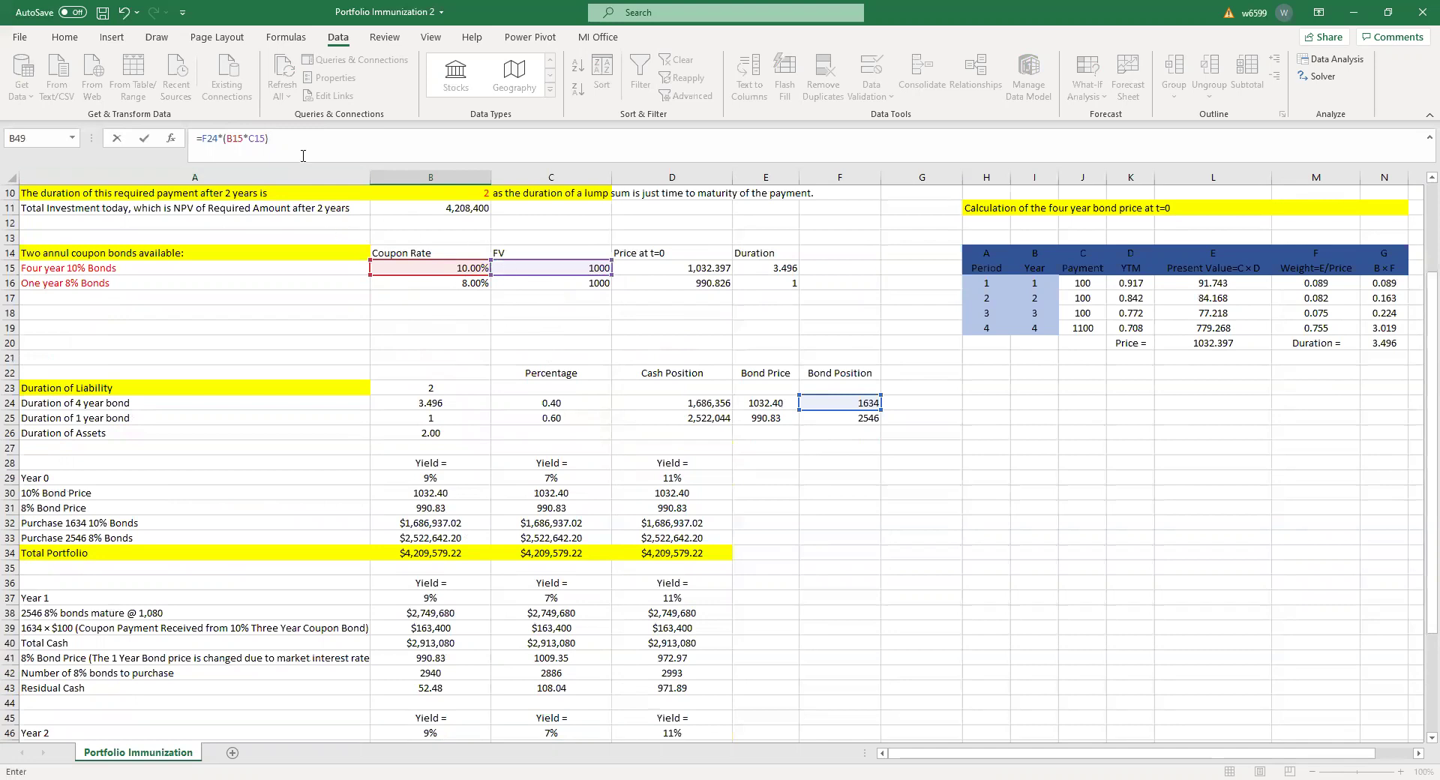
{"action": "left_click_drag", "start_coordinate": [303, 155], "coordinate": [137, 132]}
{"action": "key", "text": "ctrl+c"}
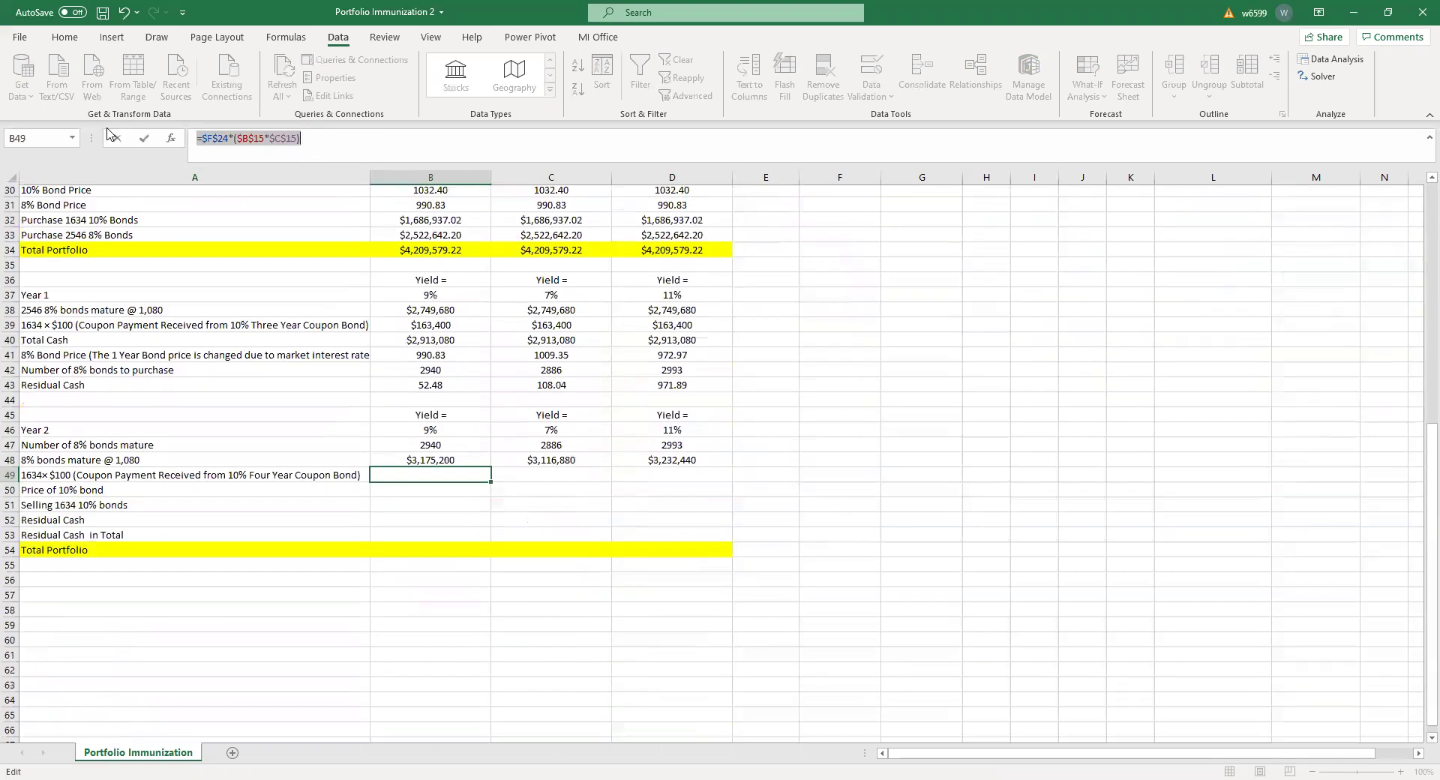
{"action": "key", "text": "Return"}
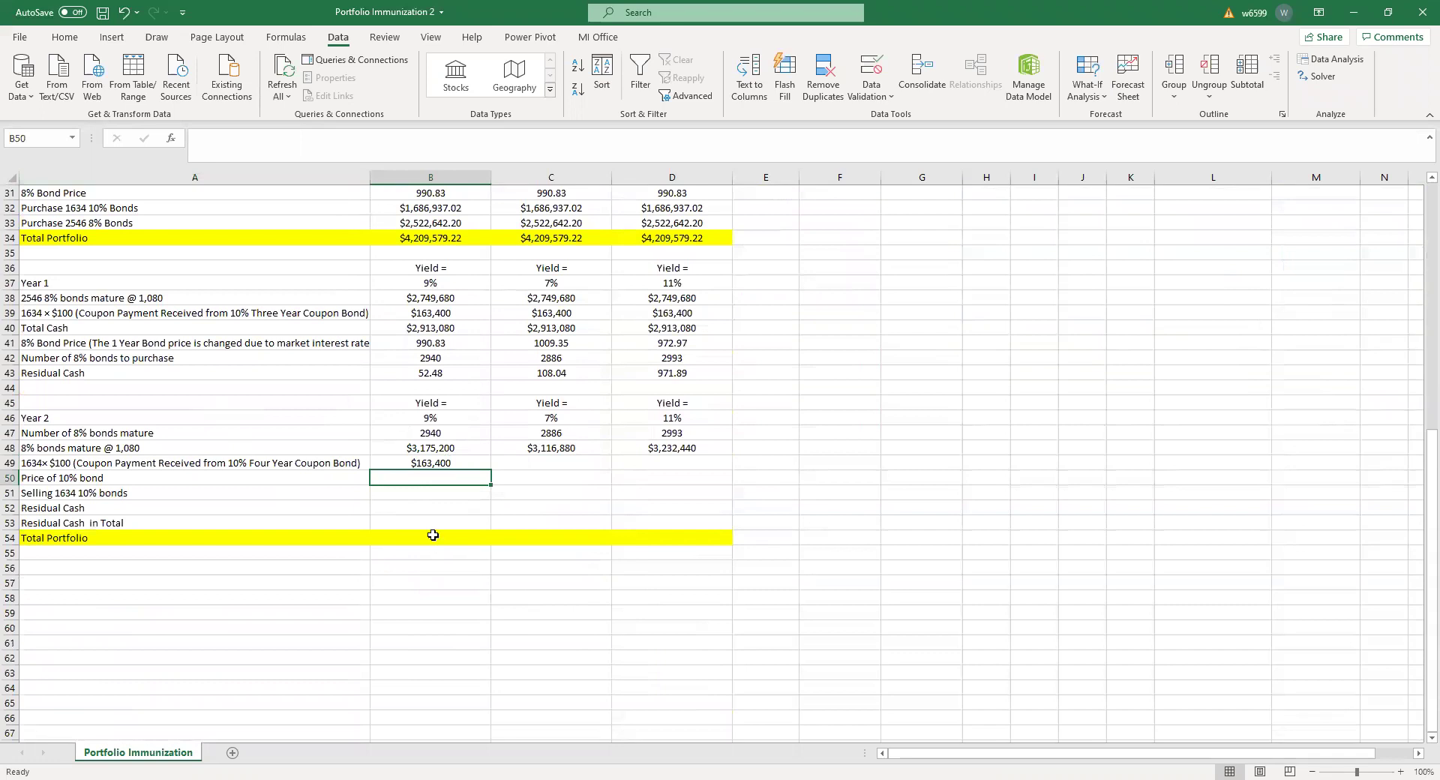
Fill the $163,400 coupon income across to D49
{"action": "left_click", "coordinate": [470, 465]}
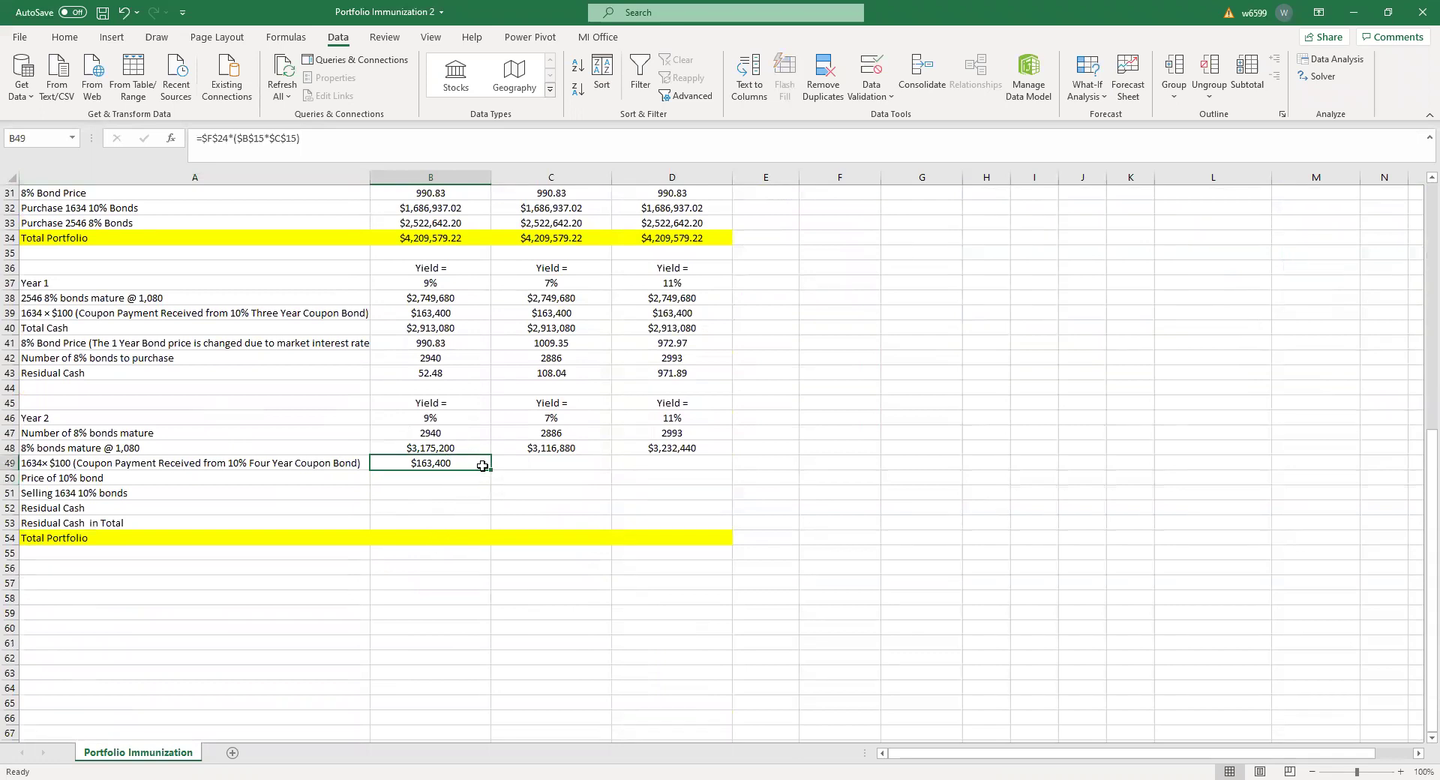
{"action": "left_click_drag", "start_coordinate": [492, 471], "coordinate": [699, 474]}
{"action": "left_click", "coordinate": [464, 475]}
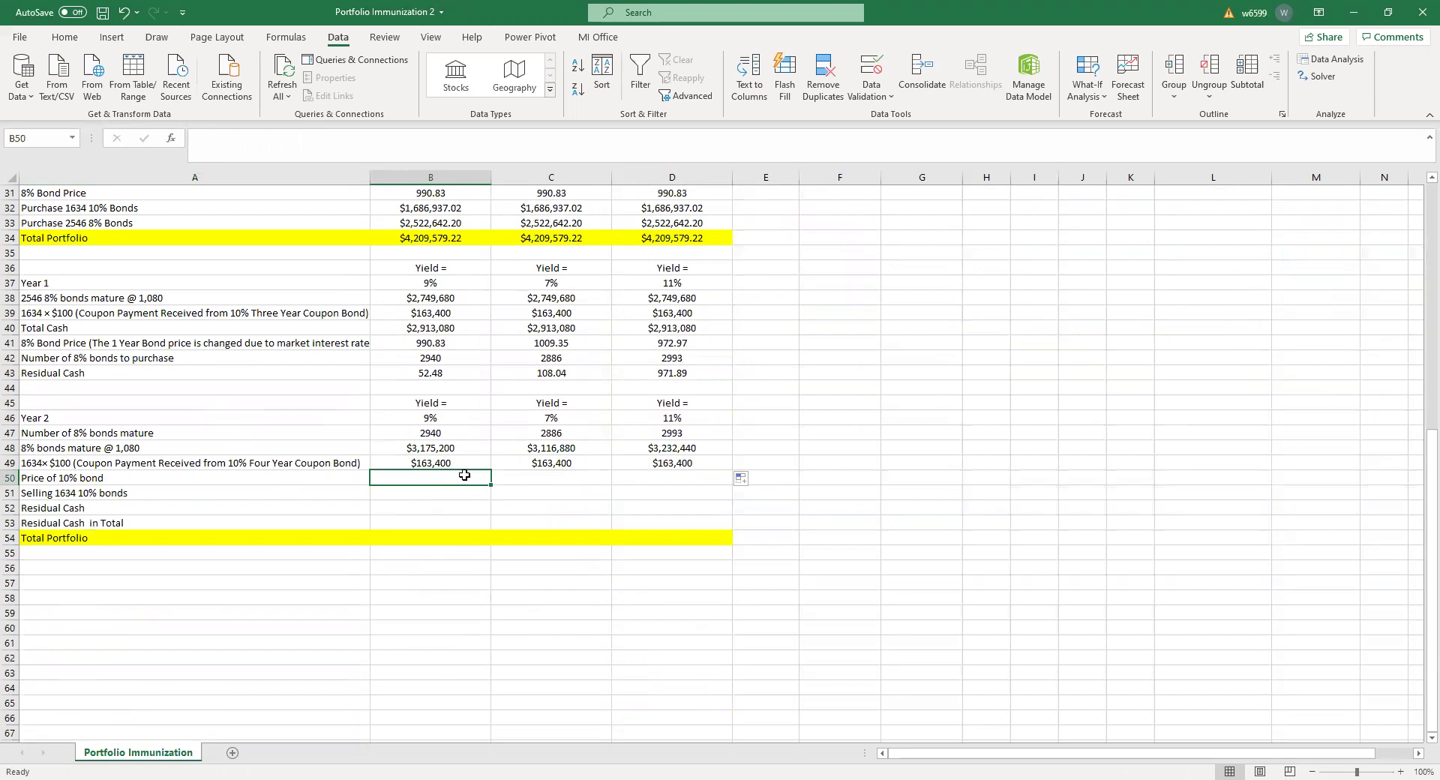
{"action": "type", "text": "="}
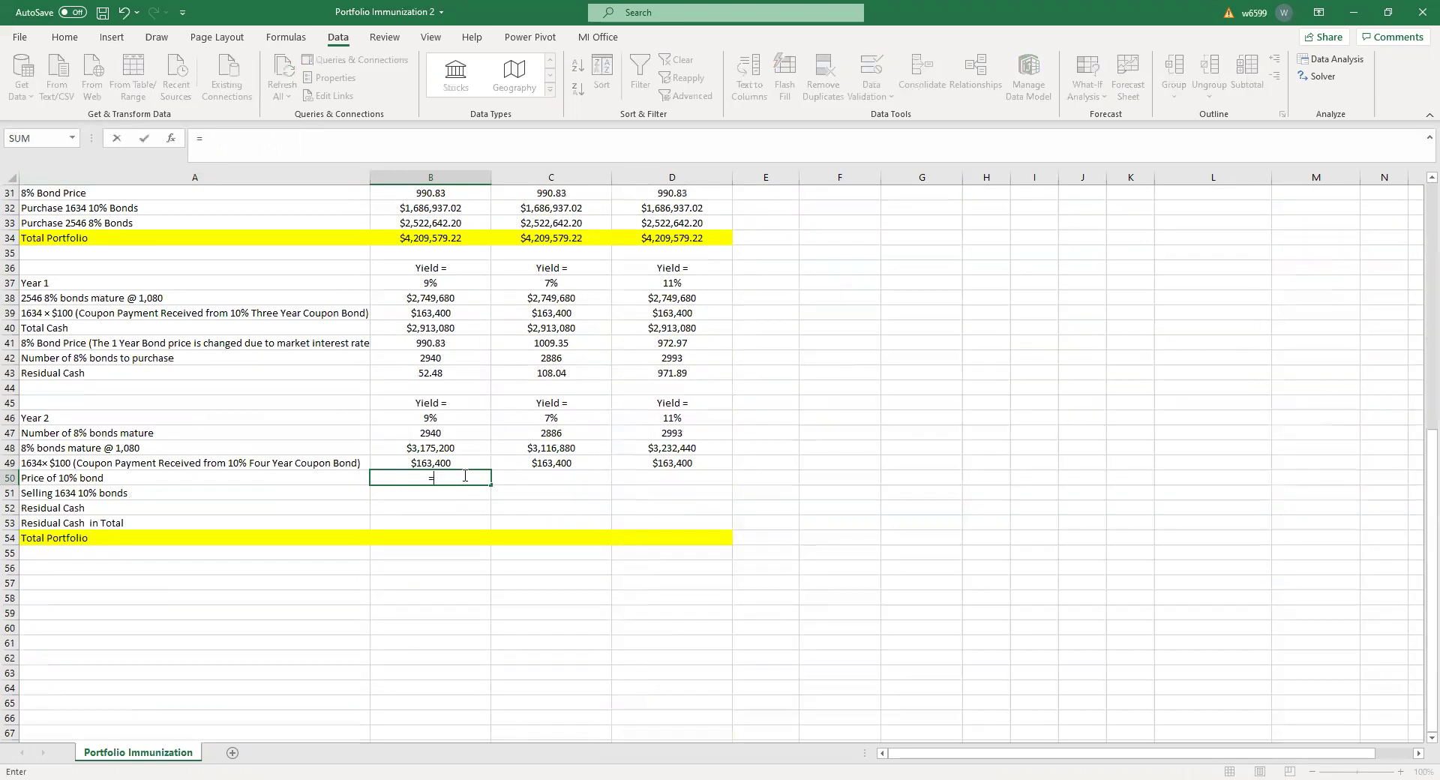
{"action": "type", "text": "PV("}
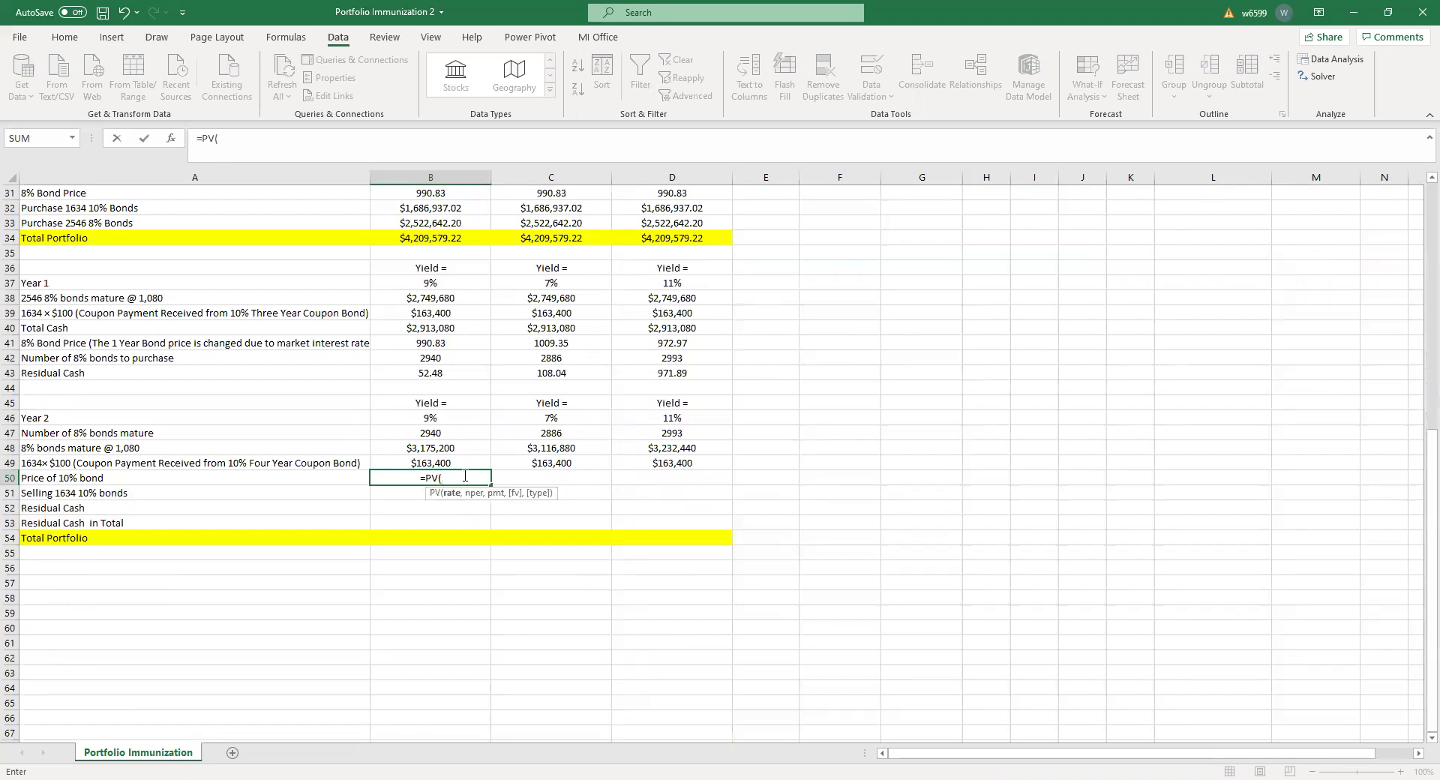
Build the B50 PV formula for the 10% bond at the 9% yield over two periods
{"action": "left_click", "coordinate": [455, 420]}
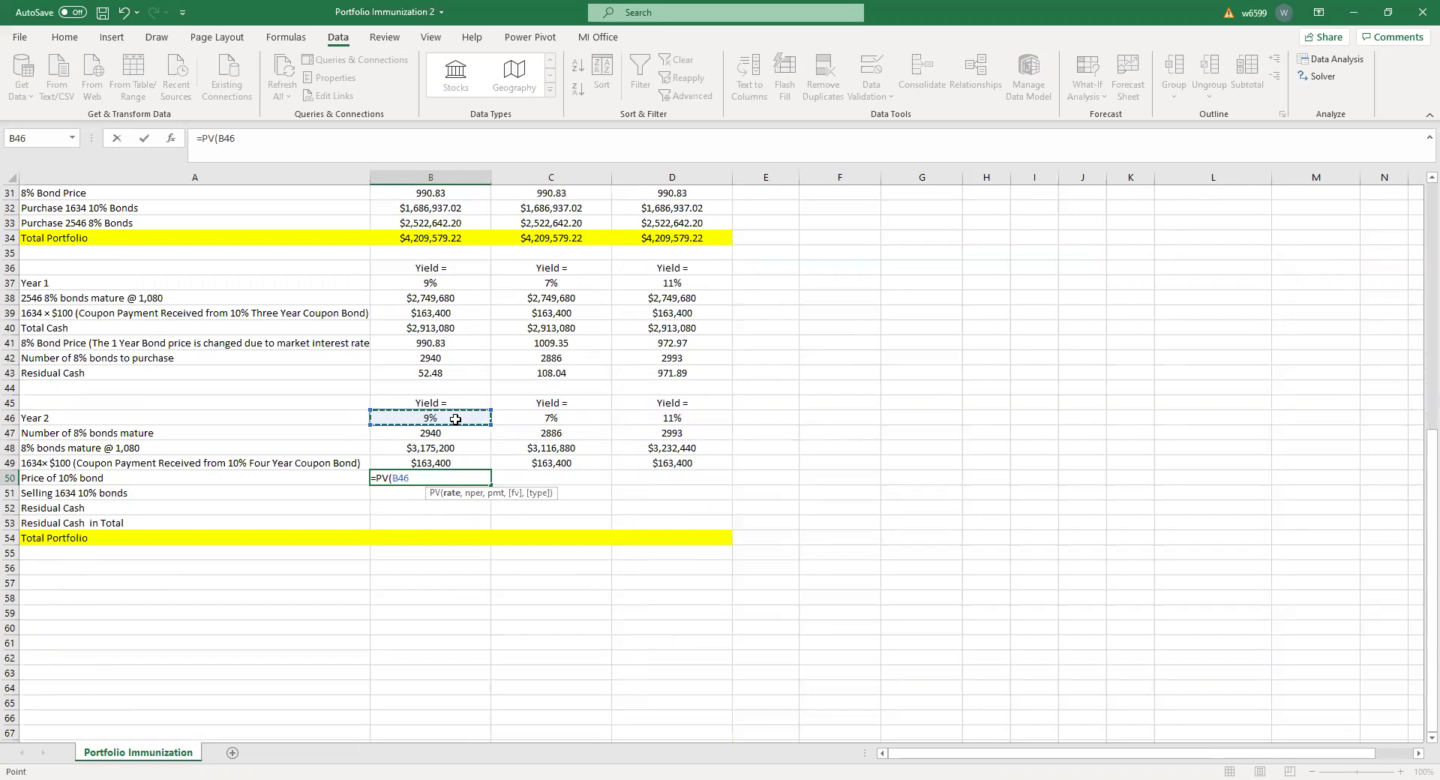
{"action": "type", "text": ",2,"}
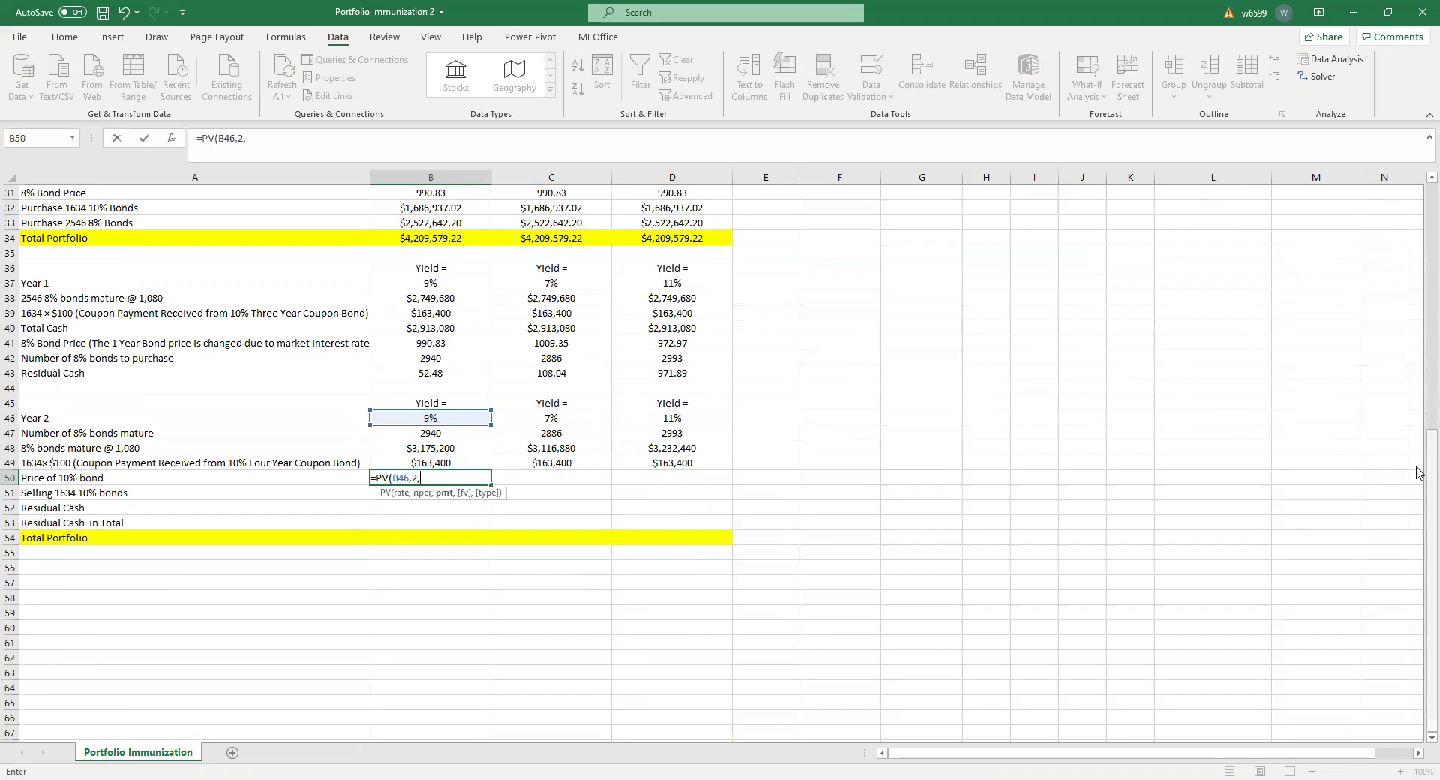
{"action": "scroll", "coordinate": [1410, 324], "scroll_direction": "up", "scroll_amount": 7}
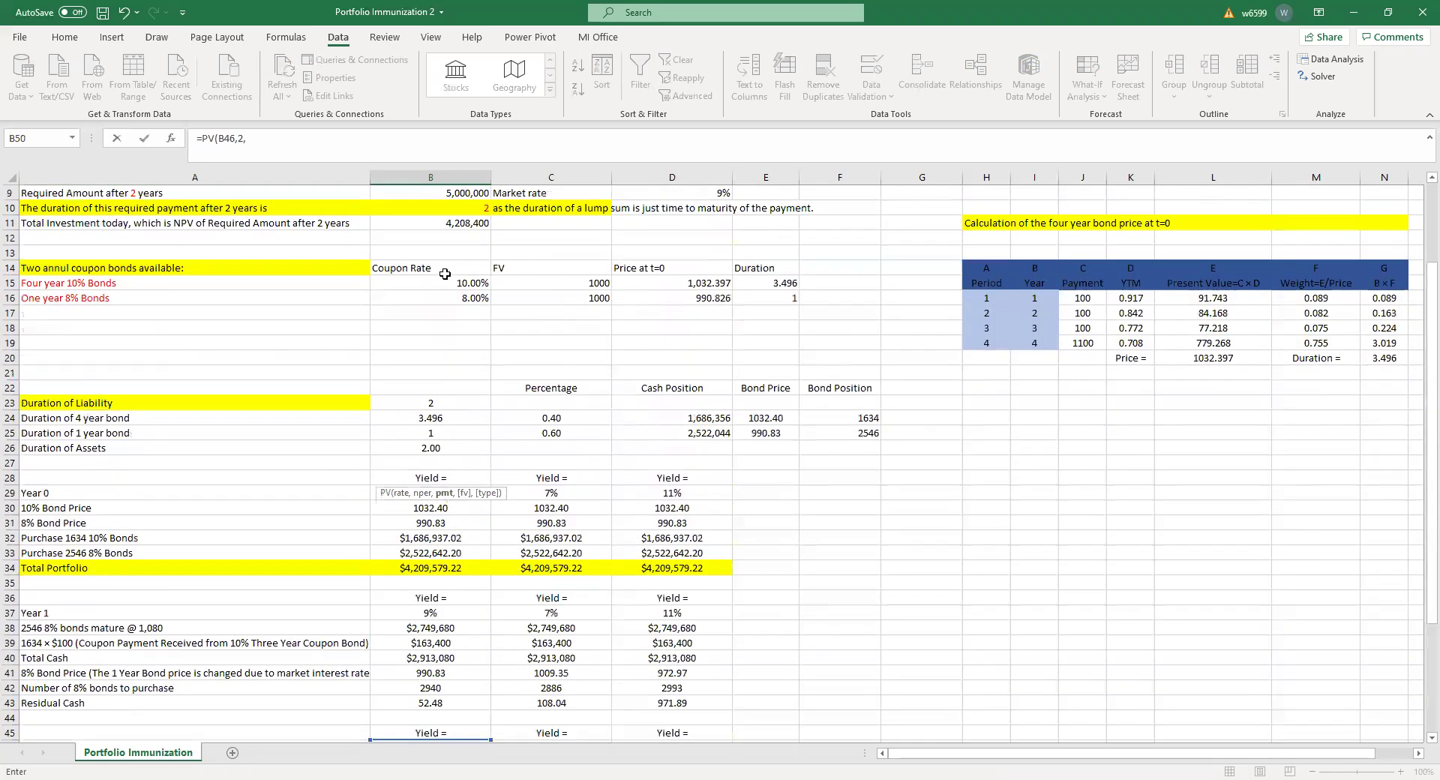
{"action": "left_click", "coordinate": [445, 283]}
{"action": "type", "text": "*"}
{"action": "left_click", "coordinate": [540, 289]}
{"action": "type", "text": ","}
{"action": "left_click", "coordinate": [545, 283]}
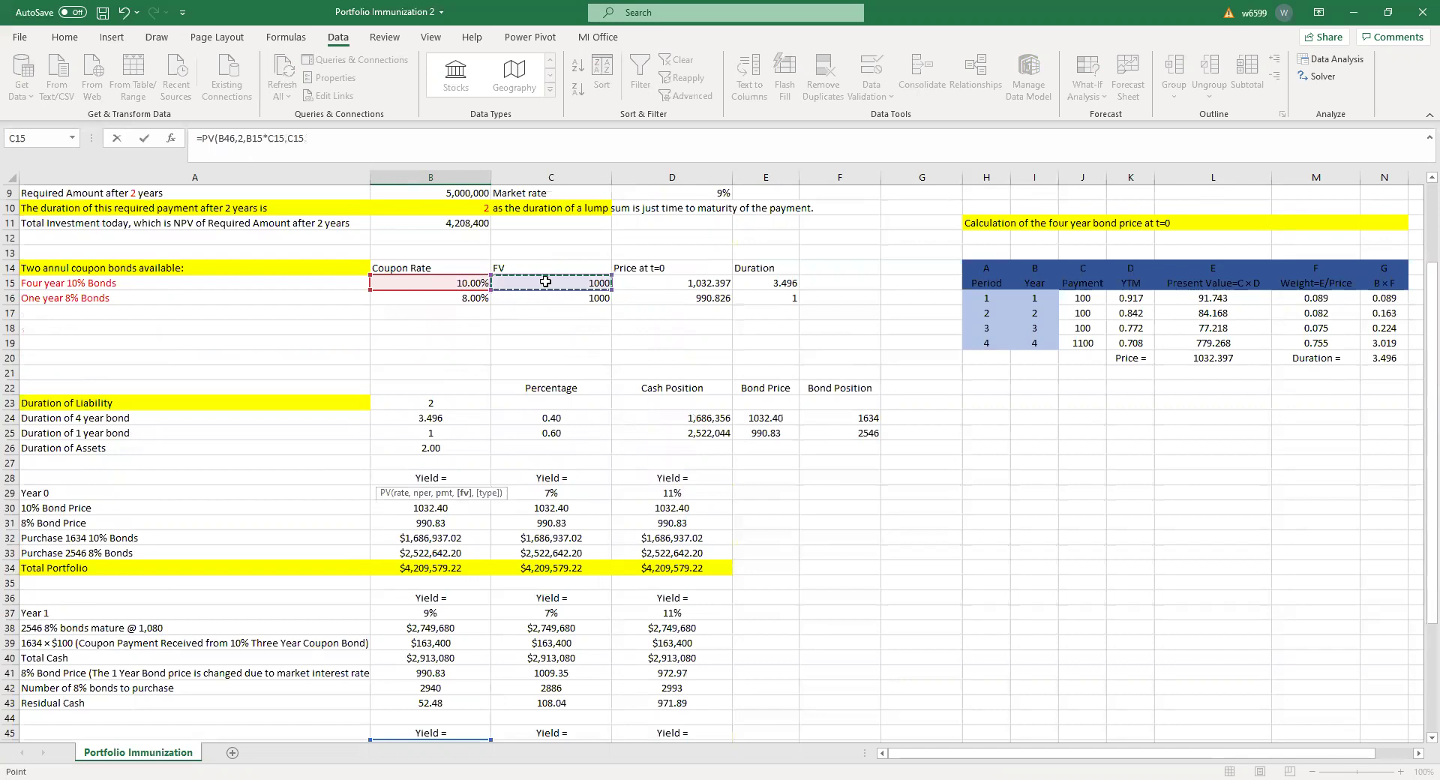
{"action": "type", "text": ",0"}
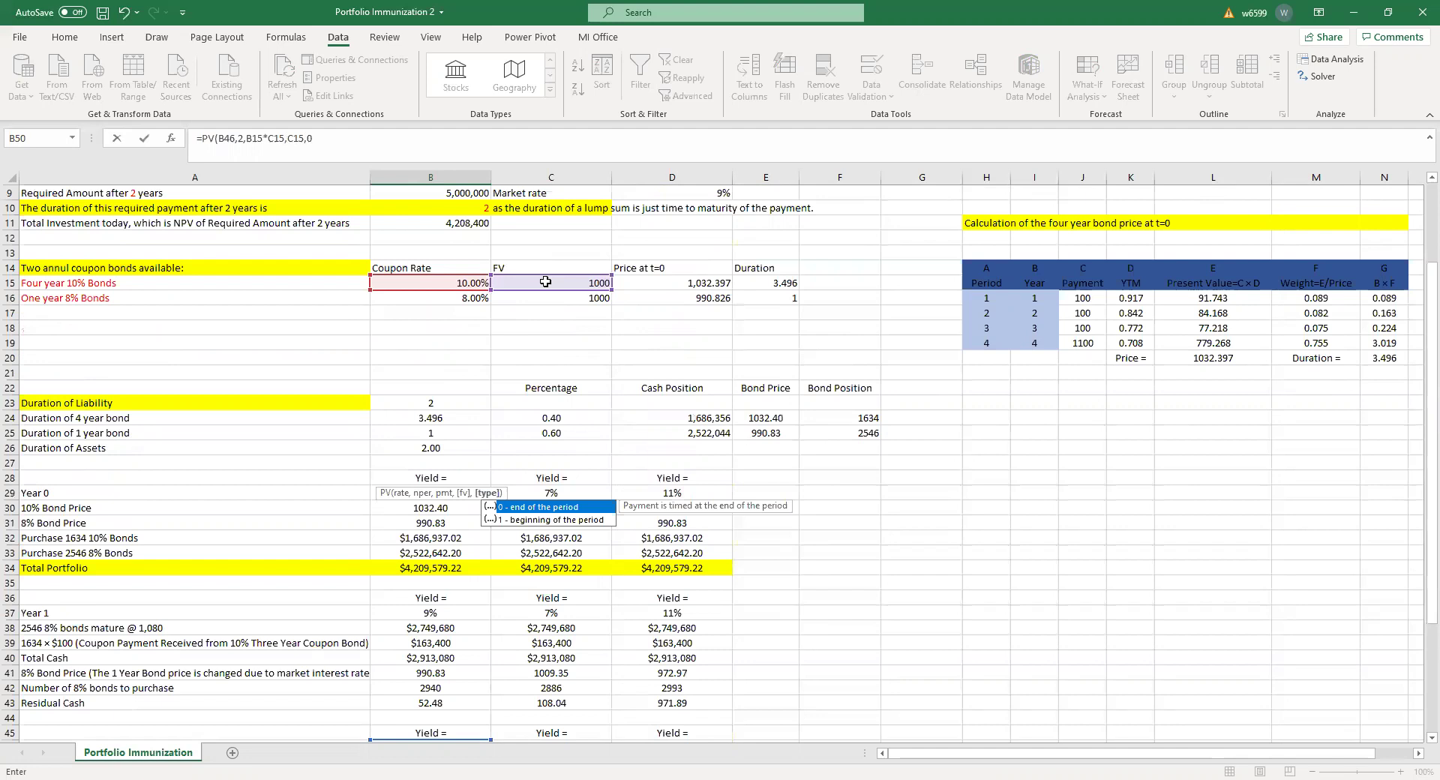
{"action": "type", "text": ")"}
{"action": "key", "text": "Return"}
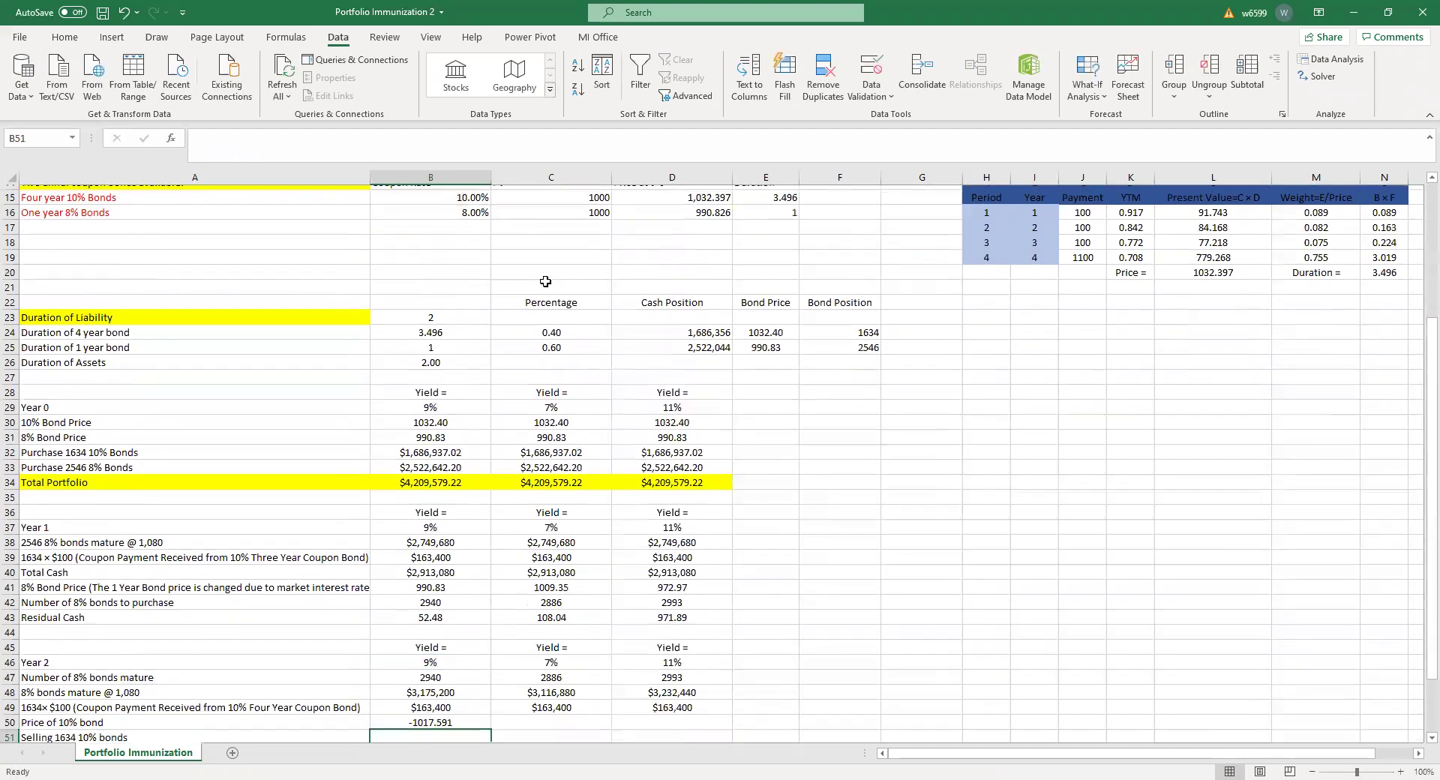
Negate the B50 price and make the B15*C15 and C15 references absolute
{"action": "left_click", "coordinate": [469, 719]}
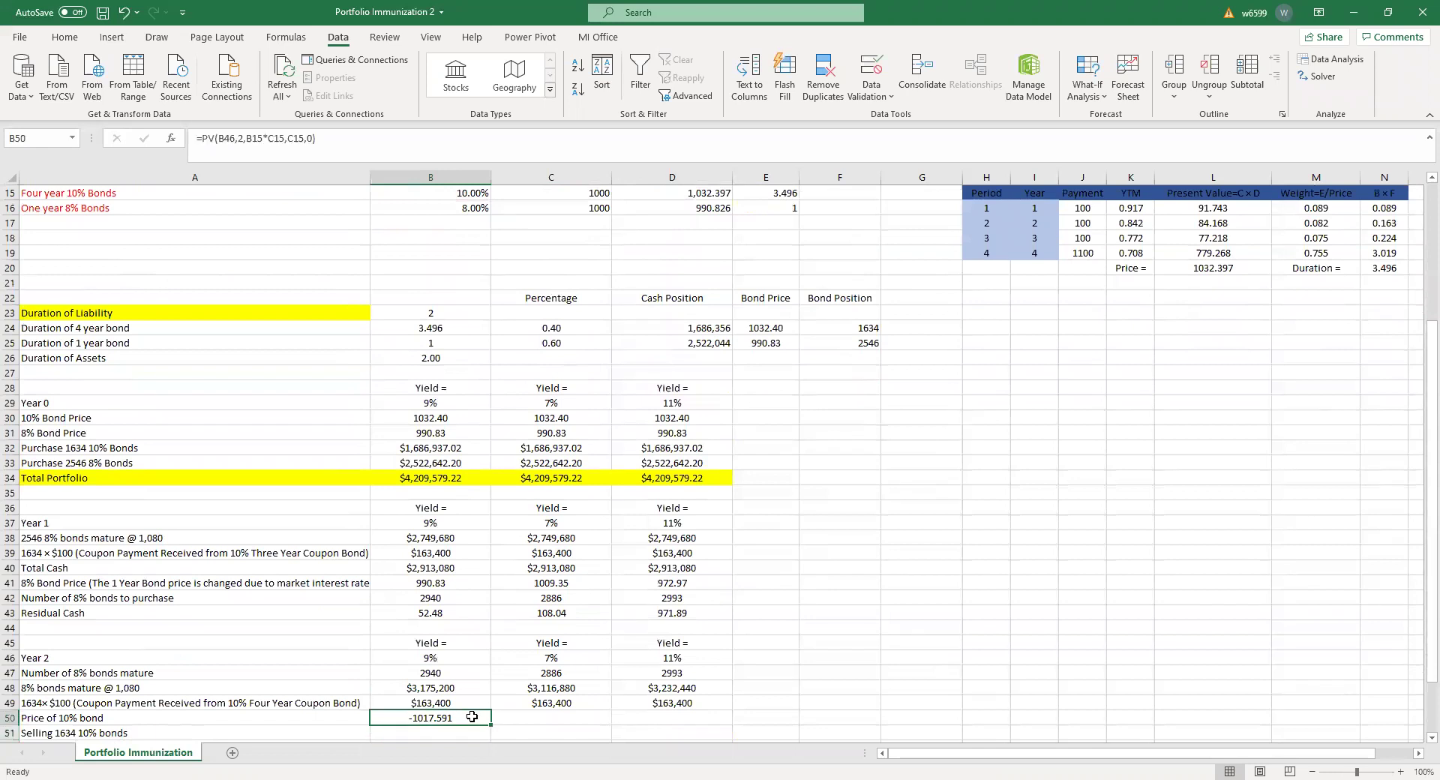
{"action": "left_click", "coordinate": [203, 144]}
{"action": "type", "text": "-"}
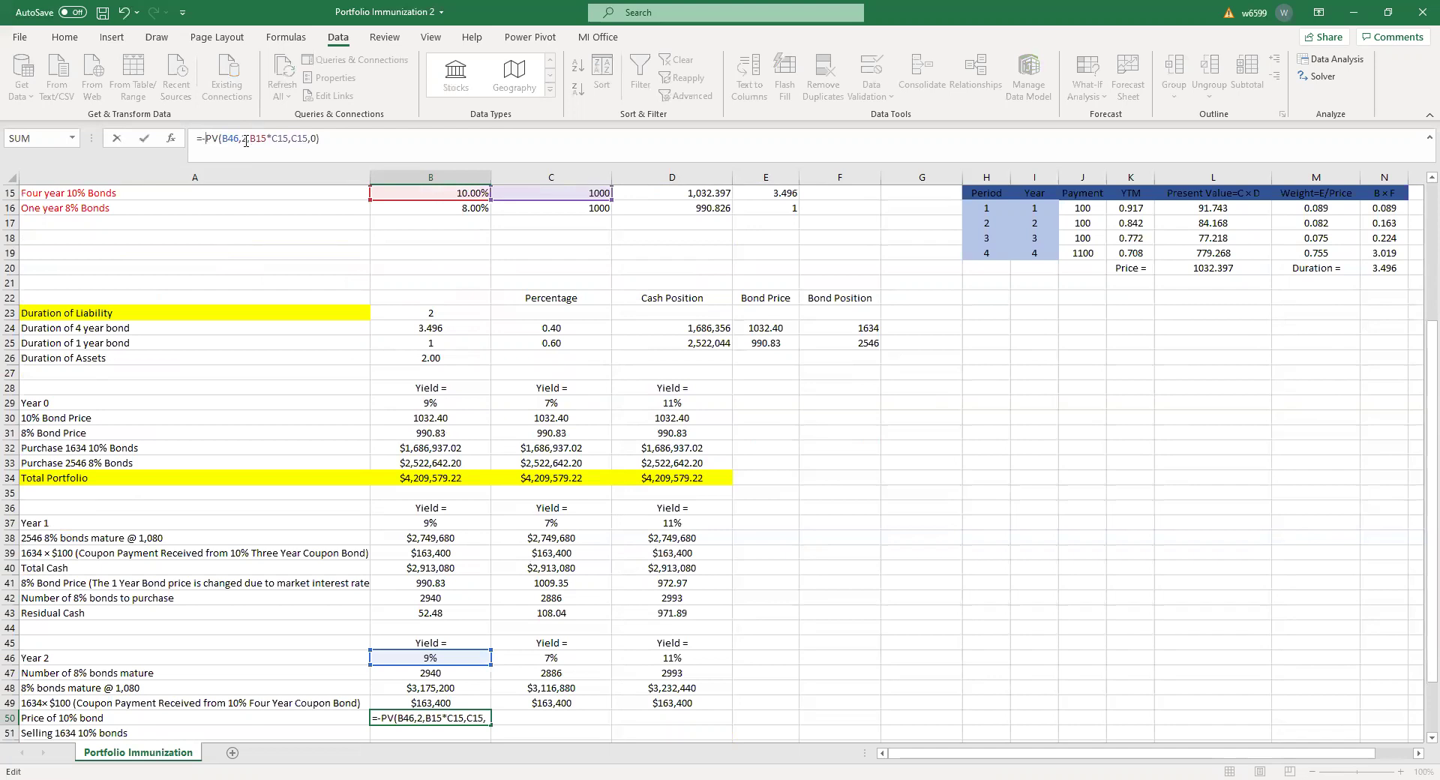
{"action": "left_click_drag", "start_coordinate": [249, 138], "coordinate": [287, 139]}
{"action": "left_click", "coordinate": [253, 139]}
{"action": "key", "text": "F4"}
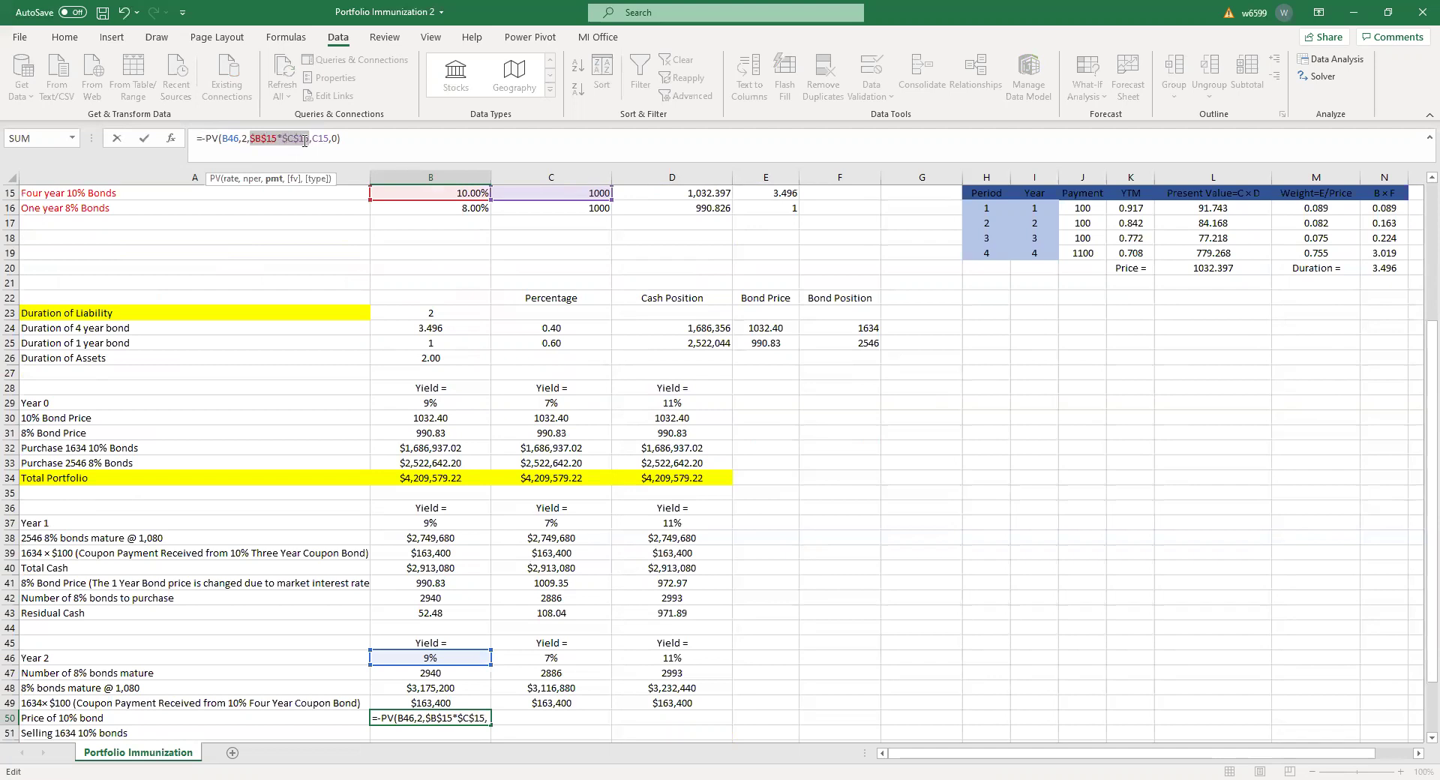
{"action": "left_click_drag", "start_coordinate": [314, 139], "coordinate": [328, 141]}
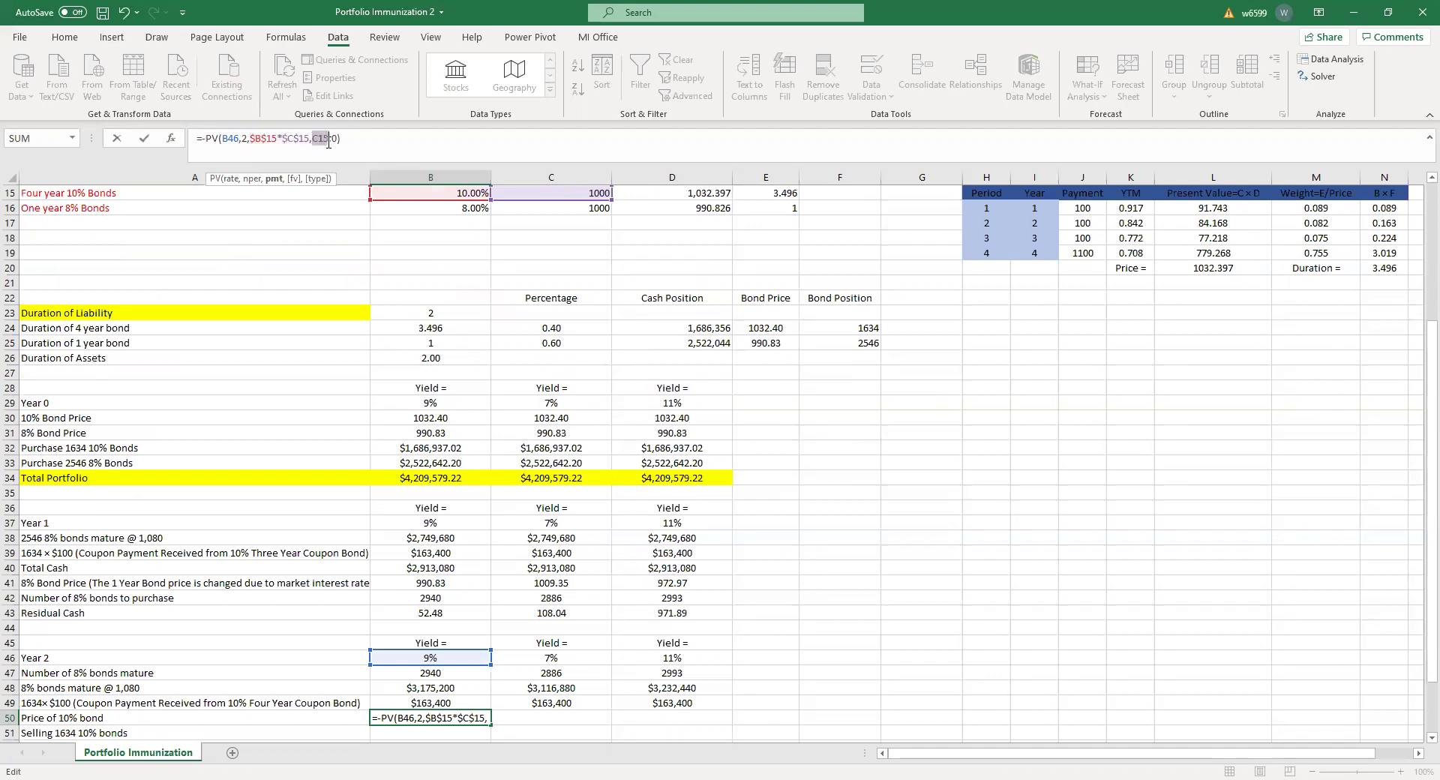
{"action": "key", "text": "F4"}
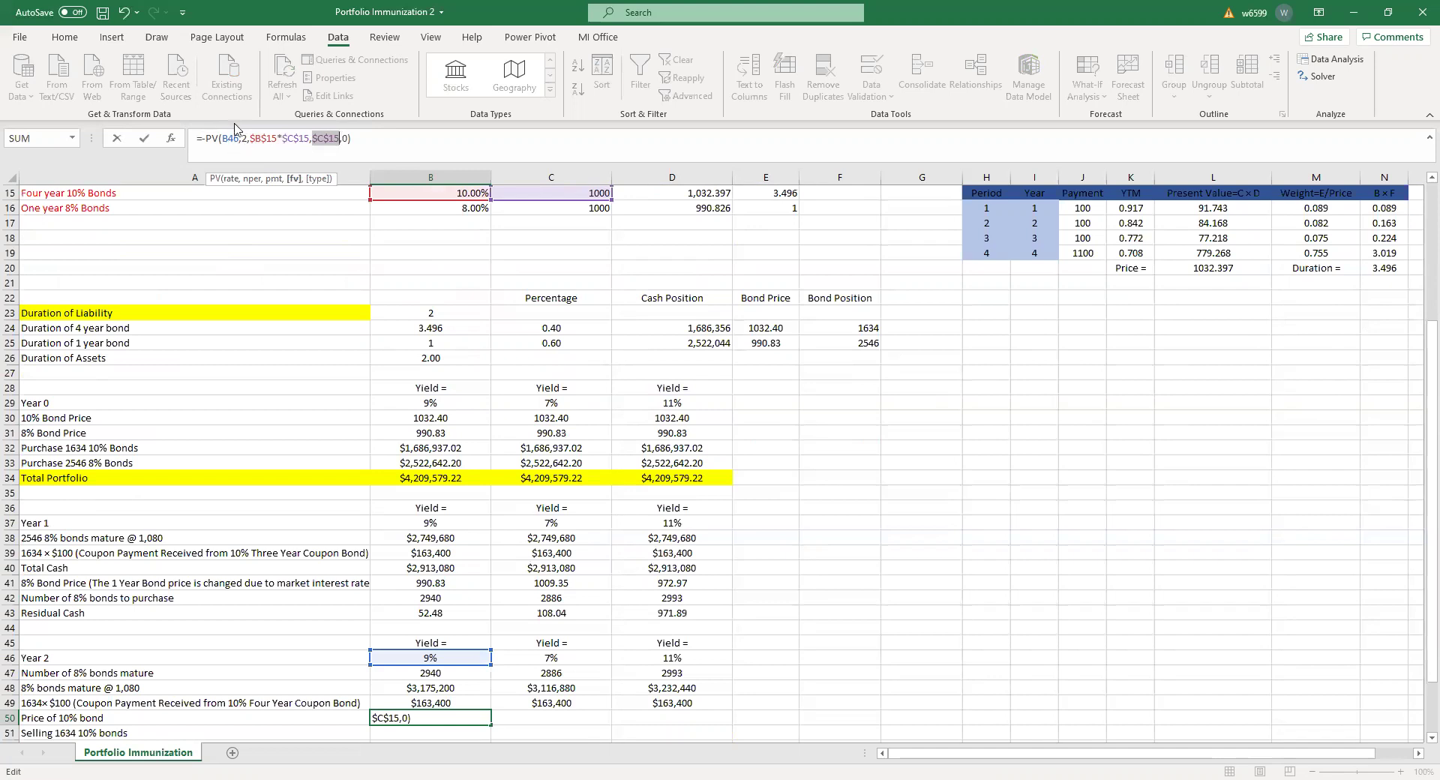
{"action": "key", "text": "Return"}
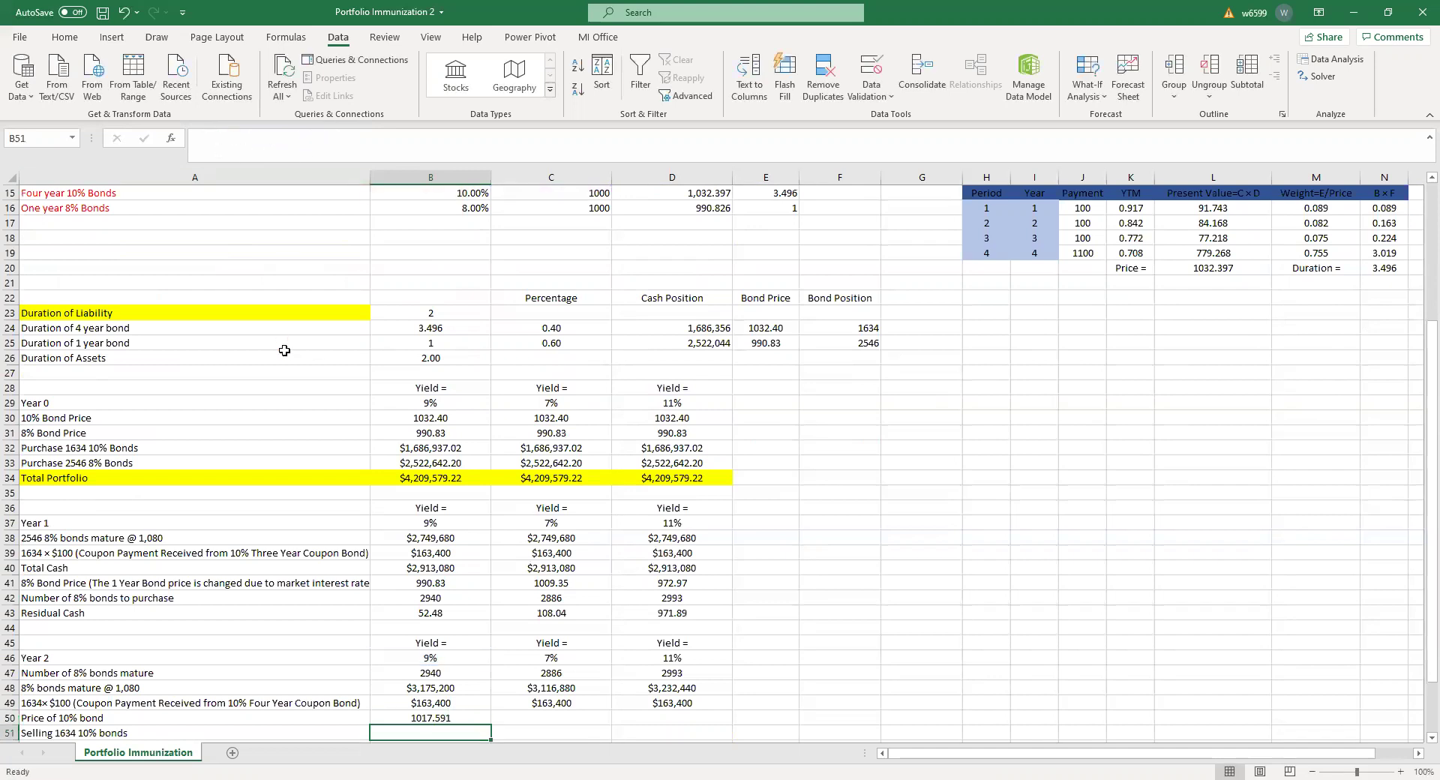
Fill the 10% bond price to D50: 1017.591, 1054.241 and 982.875
{"action": "left_click", "coordinate": [426, 717]}
{"action": "left_click_drag", "start_coordinate": [491, 724], "coordinate": [677, 722]}
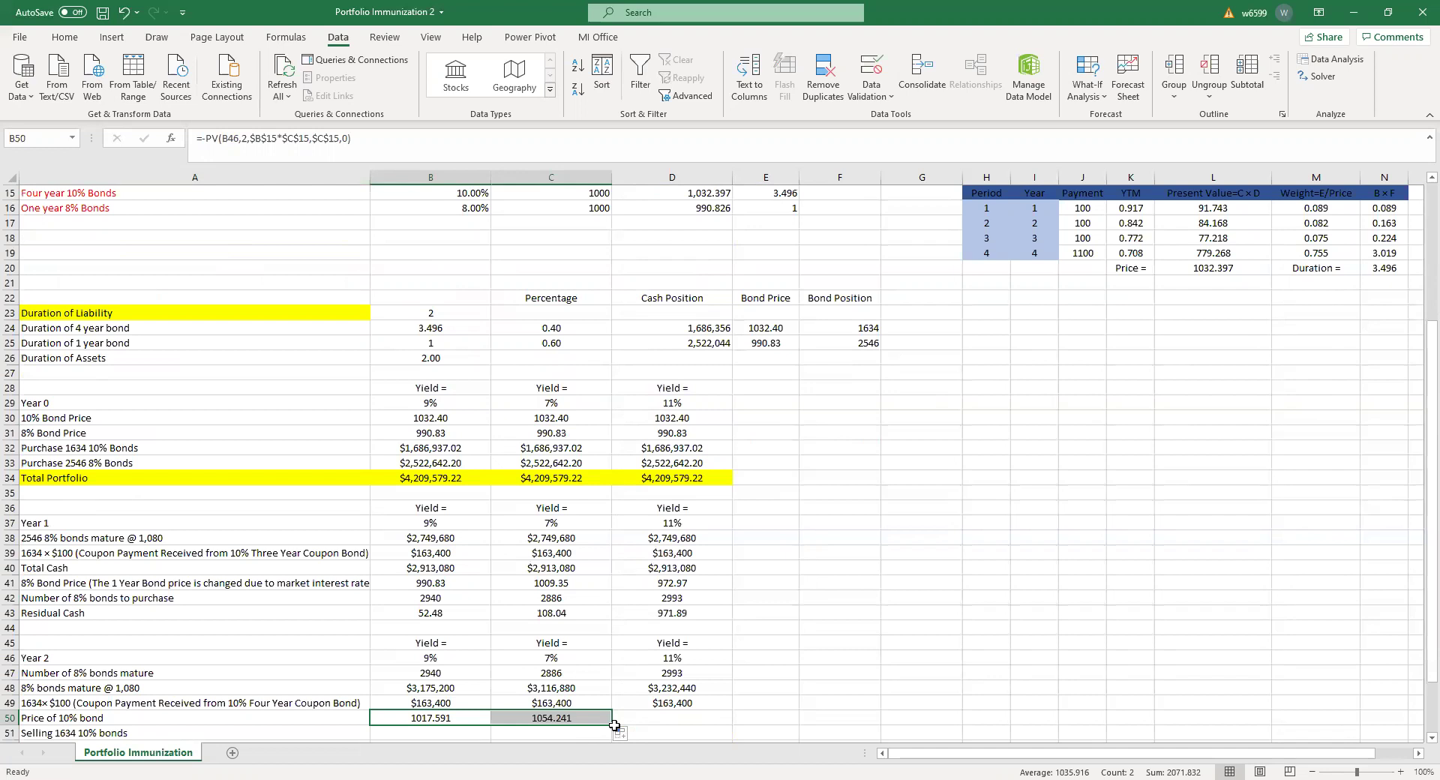
{"action": "left_click_drag", "start_coordinate": [612, 727], "coordinate": [676, 722]}
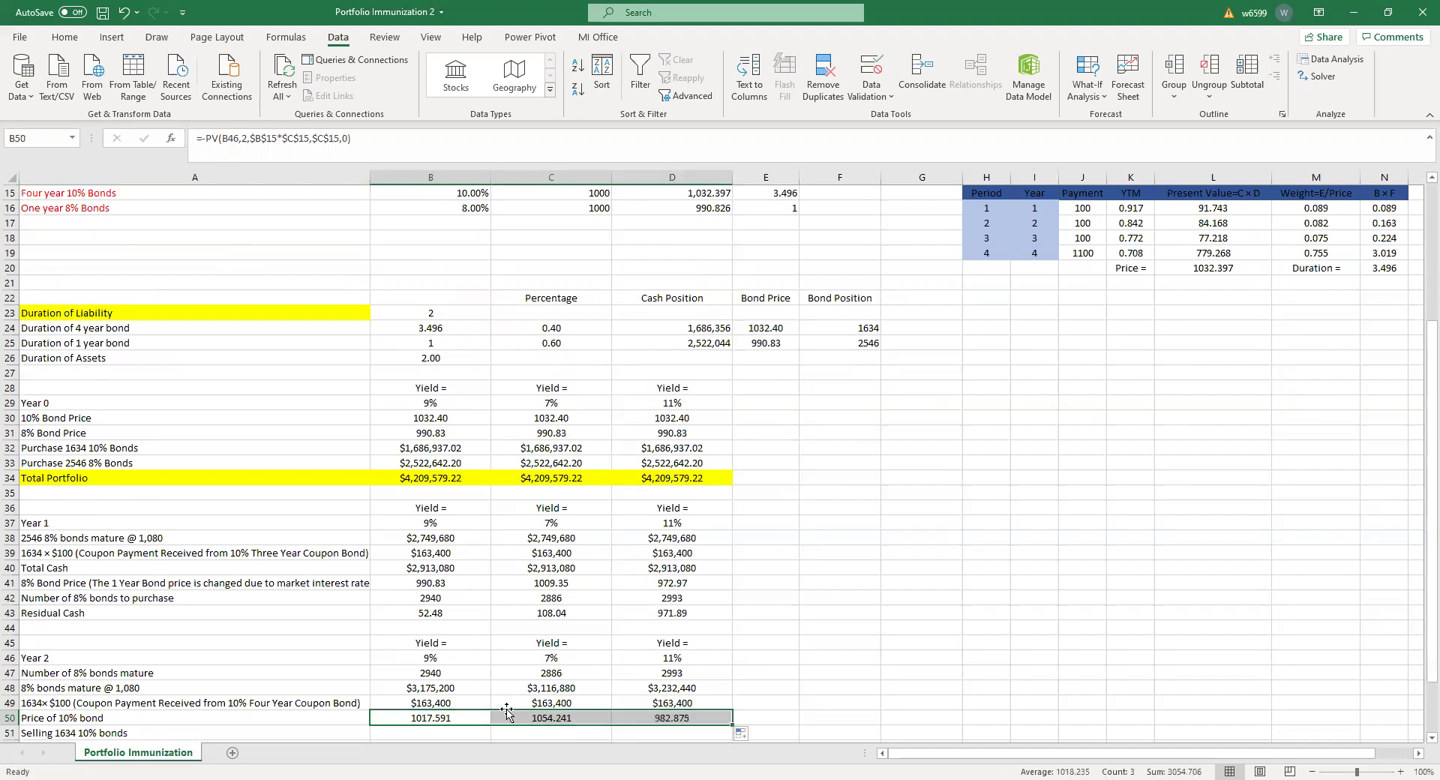
{"action": "left_click", "coordinate": [444, 738]}
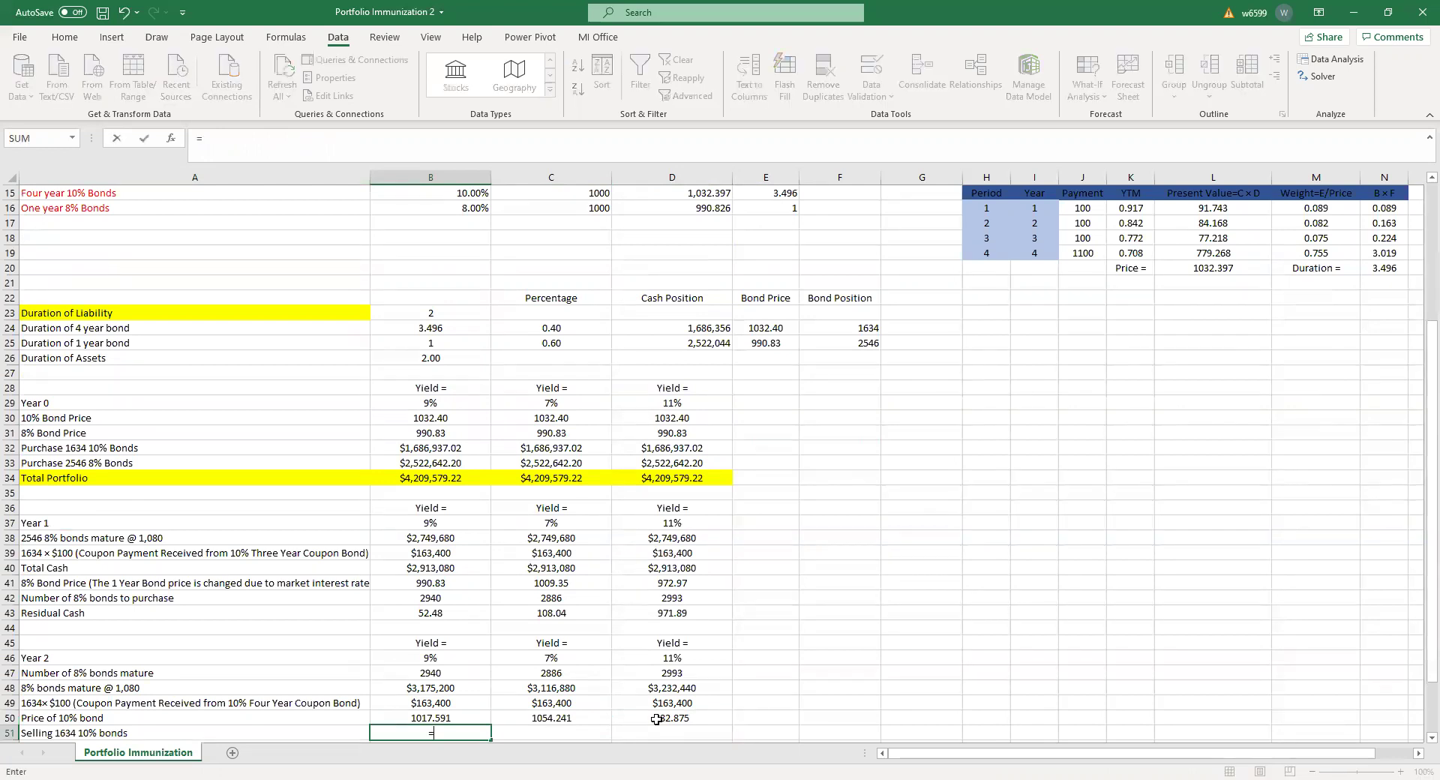
Enter =B50*$F$24 in B51 and fill to D51: $1,662,743.88, $1,722,629.05, $1,606,017.37
{"action": "type", "text": "="}
{"action": "key", "text": "Up"}
{"action": "type", "text": "*"}
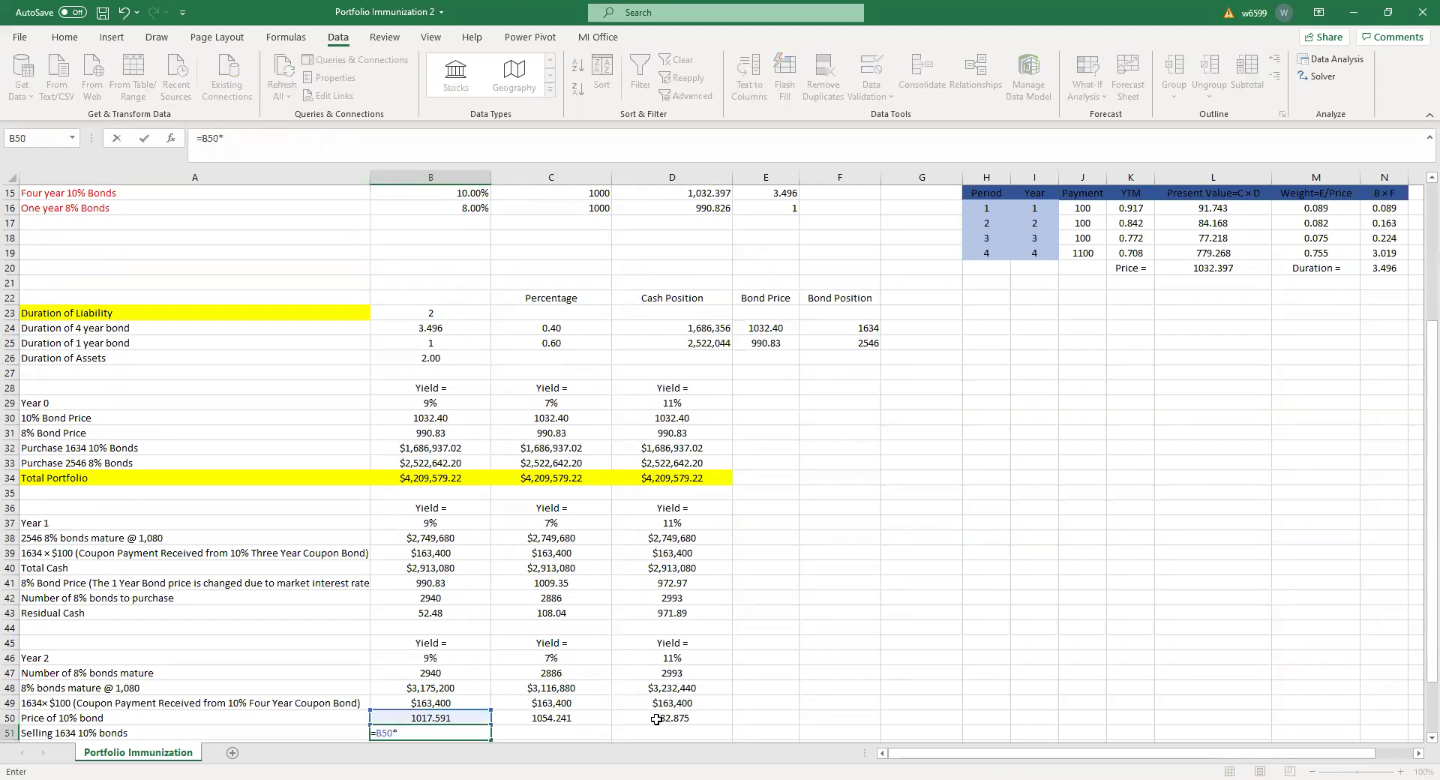
{"action": "key", "text": "Up"}
{"action": "key", "text": "BackSpace"}
{"action": "key", "text": "BackSpace"}
{"action": "left_click", "coordinate": [865, 324]}
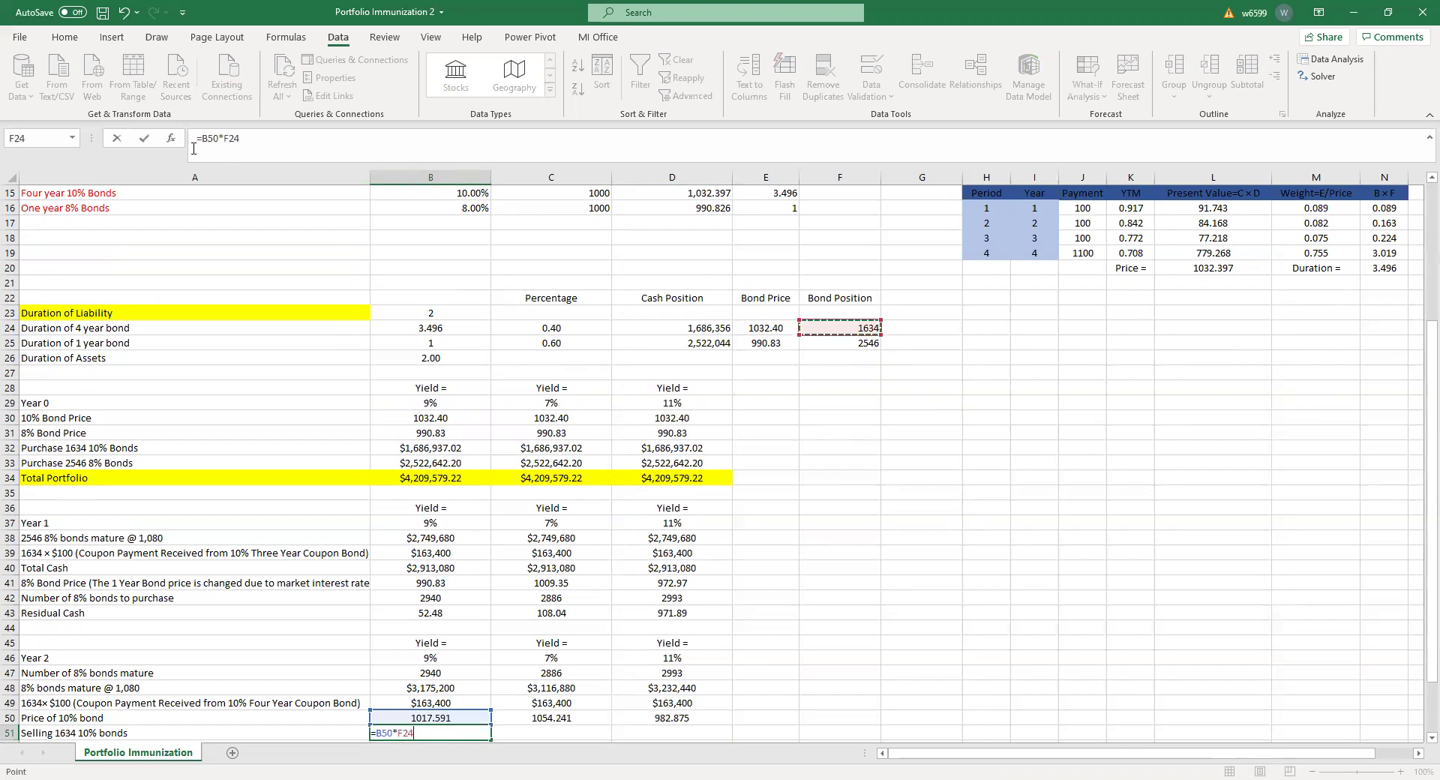
{"action": "left_click", "coordinate": [223, 138]}
{"action": "key", "text": "shift+Left"}
{"action": "key", "text": "shift+Left"}
{"action": "key", "text": "shift+Left"}
{"action": "key", "text": "F4"}
{"action": "key", "text": "Return"}
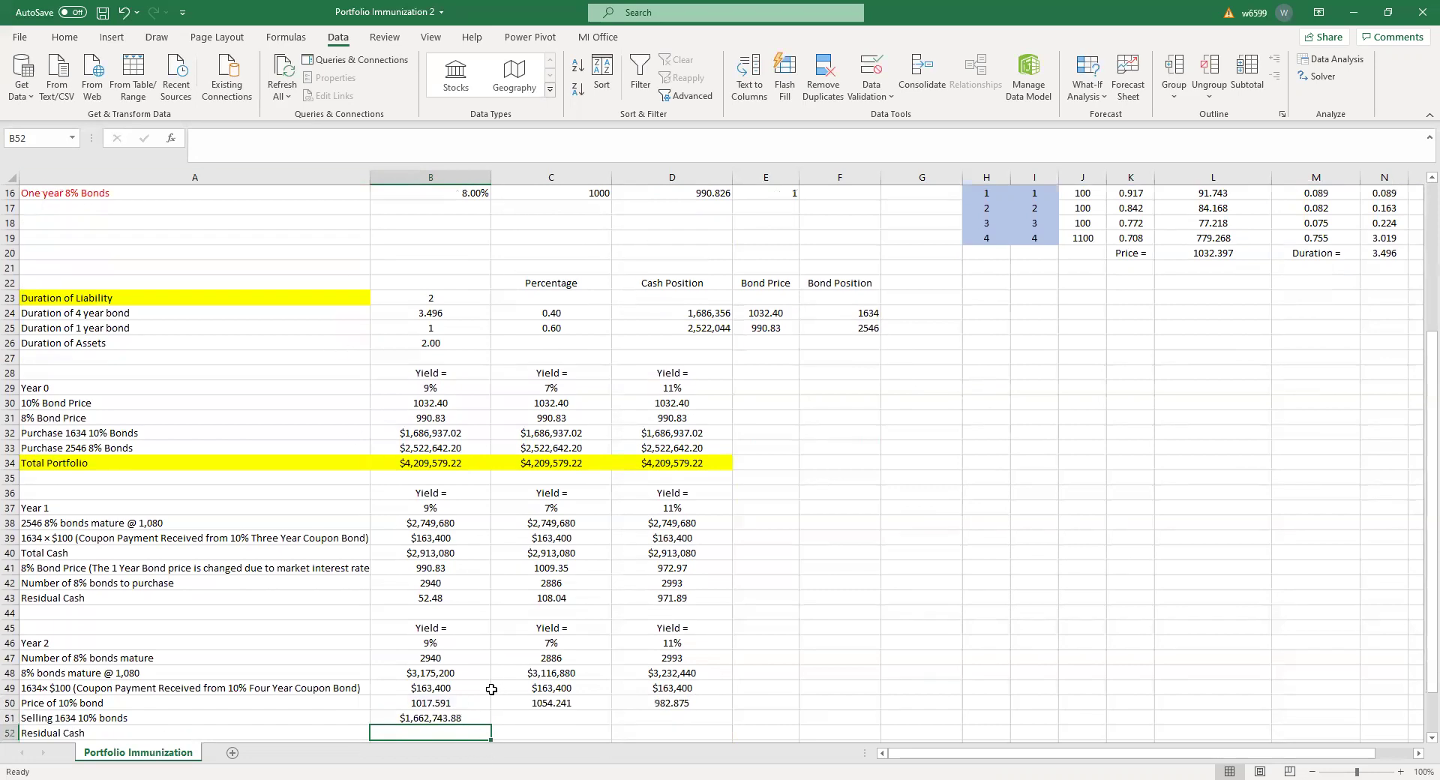
{"action": "left_click", "coordinate": [482, 719]}
{"action": "left_click_drag", "start_coordinate": [491, 725], "coordinate": [713, 722]}
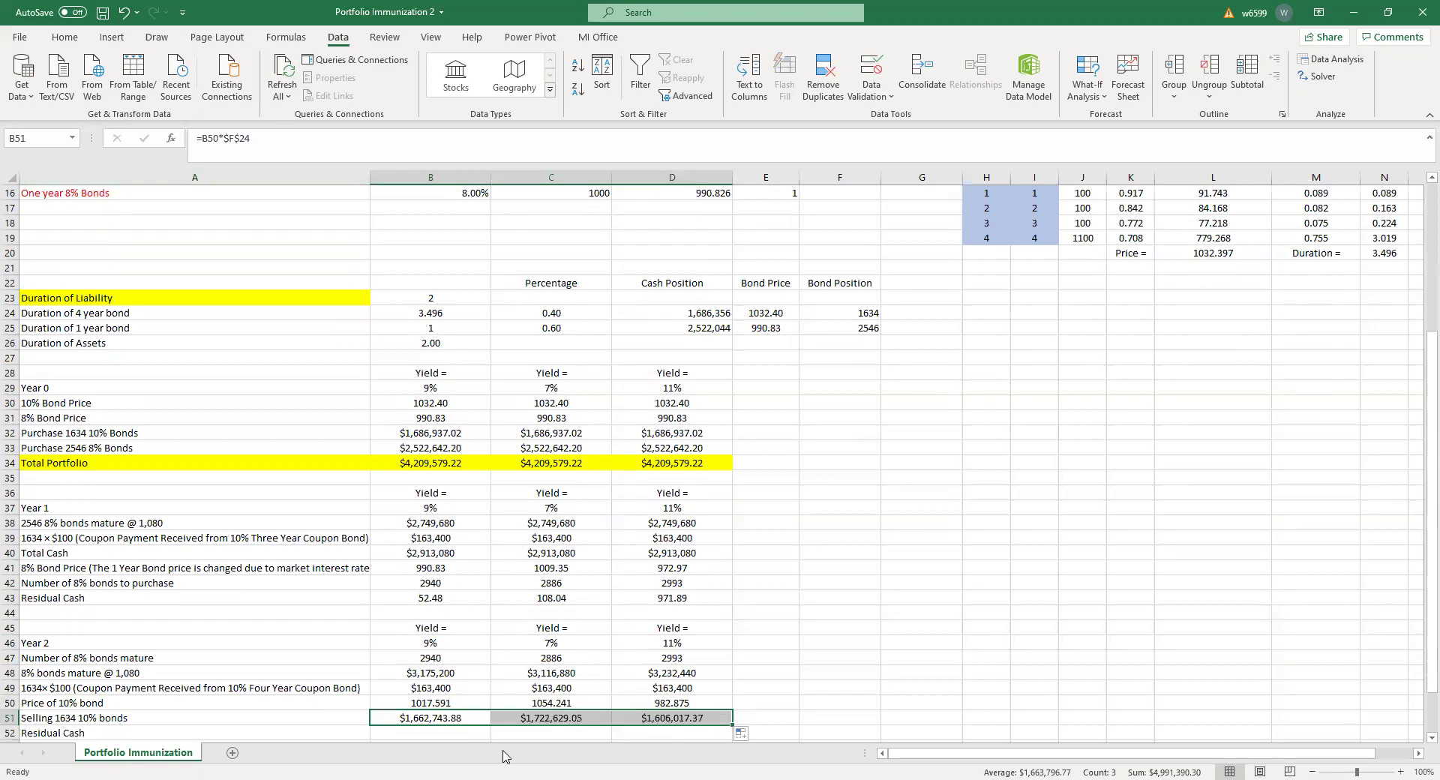
{"action": "left_click", "coordinate": [452, 730]}
Link B52 to the Year 1 residual cash with =B43 and fill it across to D52
{"action": "type", "text": "="}
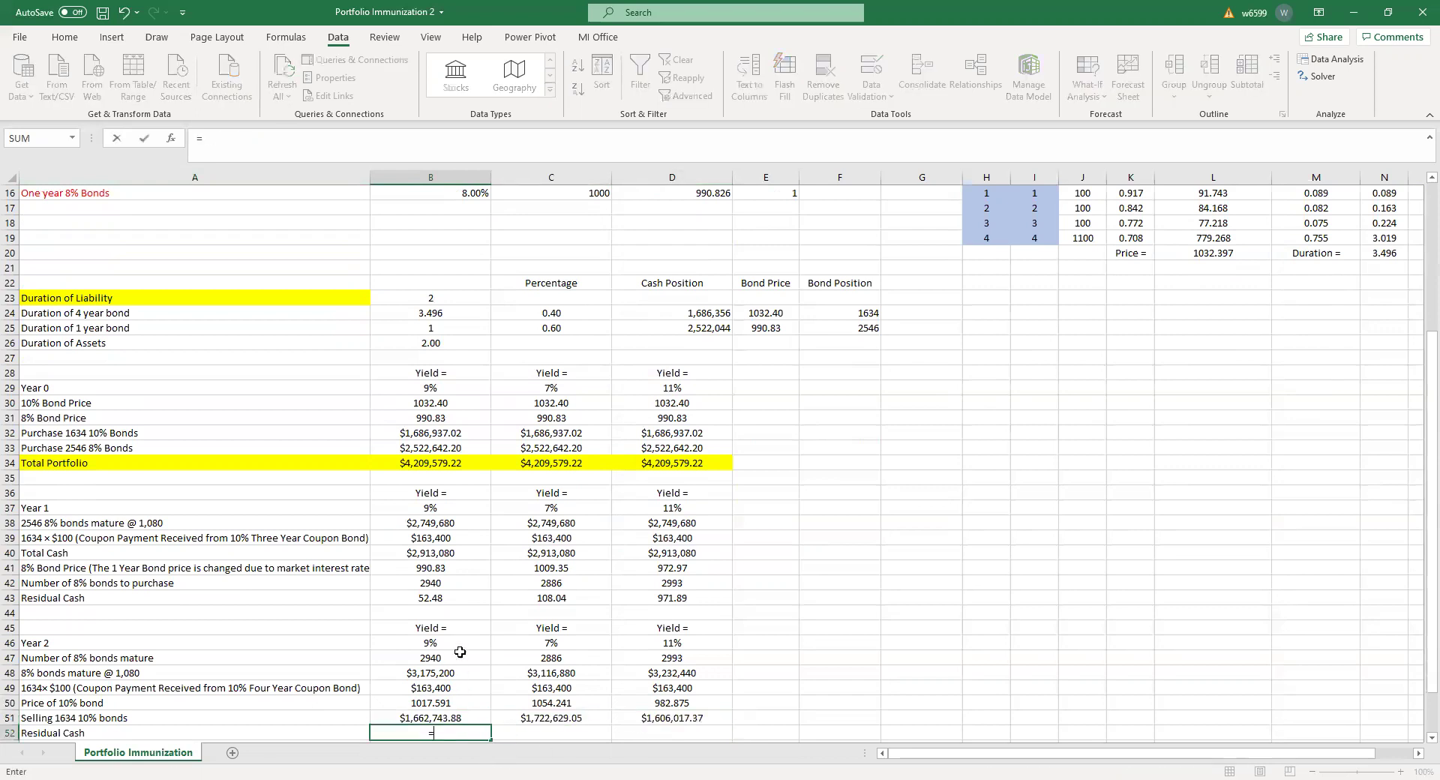
{"action": "left_click", "coordinate": [456, 598]}
{"action": "key", "text": "Return"}
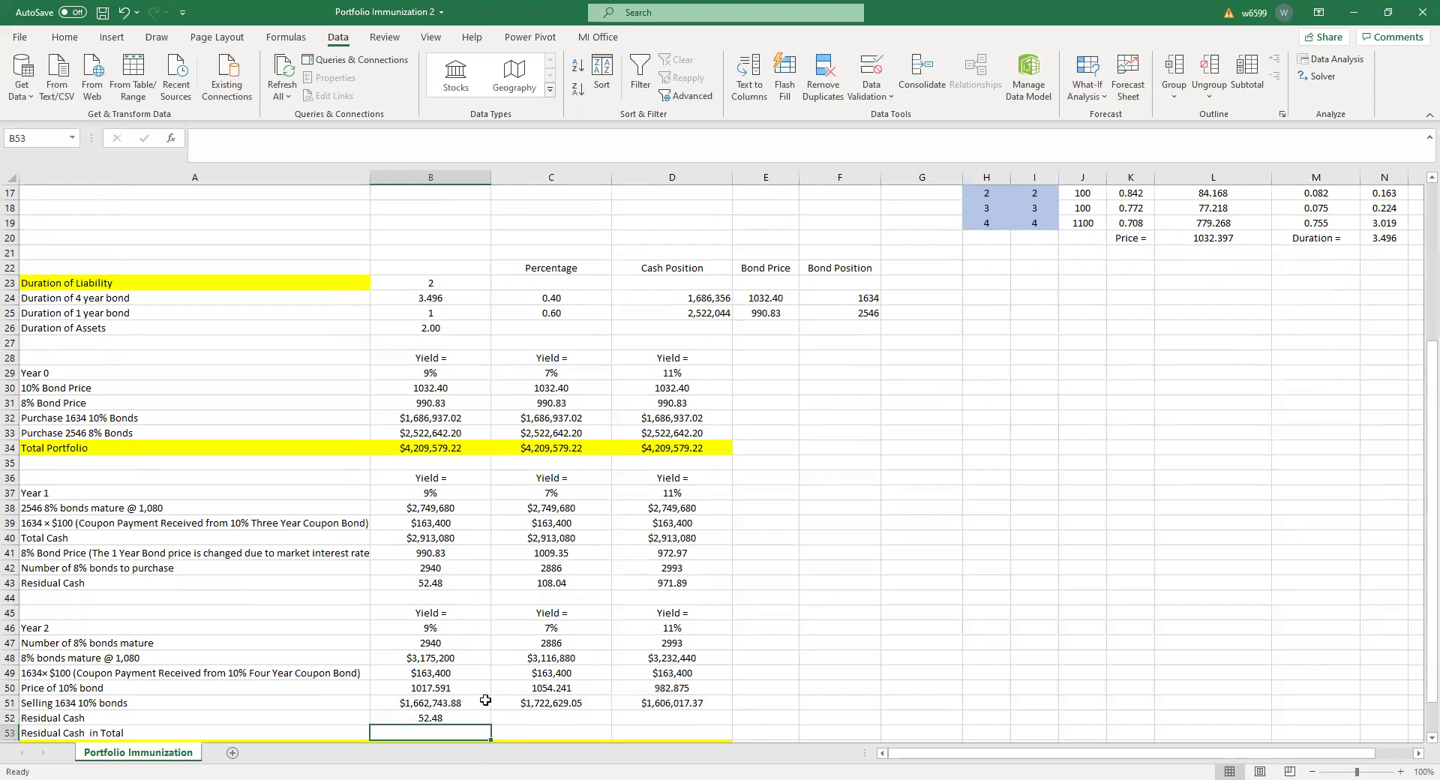
{"action": "left_click", "coordinate": [476, 717]}
{"action": "left_click_drag", "start_coordinate": [491, 726], "coordinate": [713, 727]}
Grow the residual cash one year with =B52*(1+B46) in B53, filled through D53
{"action": "left_click", "coordinate": [463, 734]}
{"action": "type", "text": "="}
{"action": "left_click", "coordinate": [469, 718]}
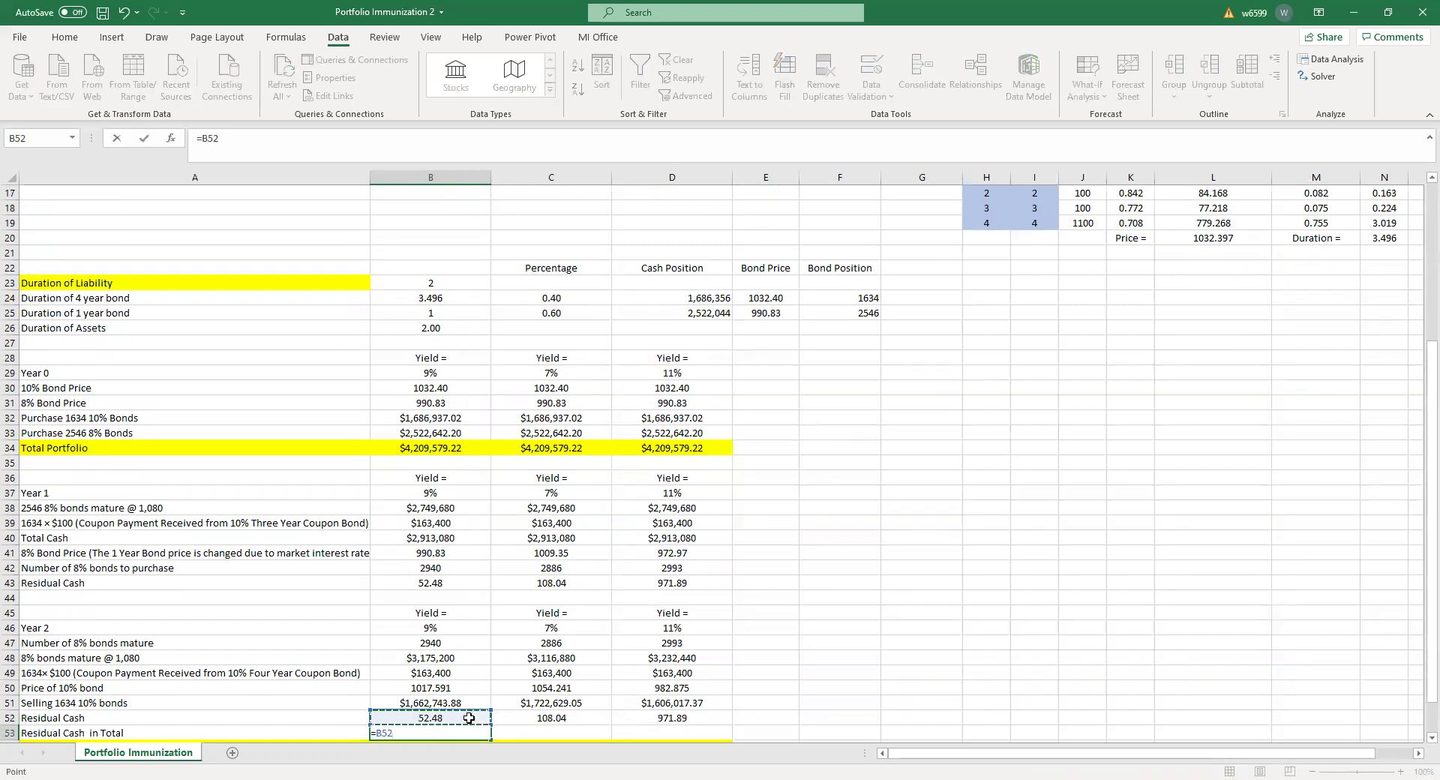
{"action": "type", "text": "*(1+"}
{"action": "left_click", "coordinate": [469, 631]}
{"action": "type", "text": ")"}
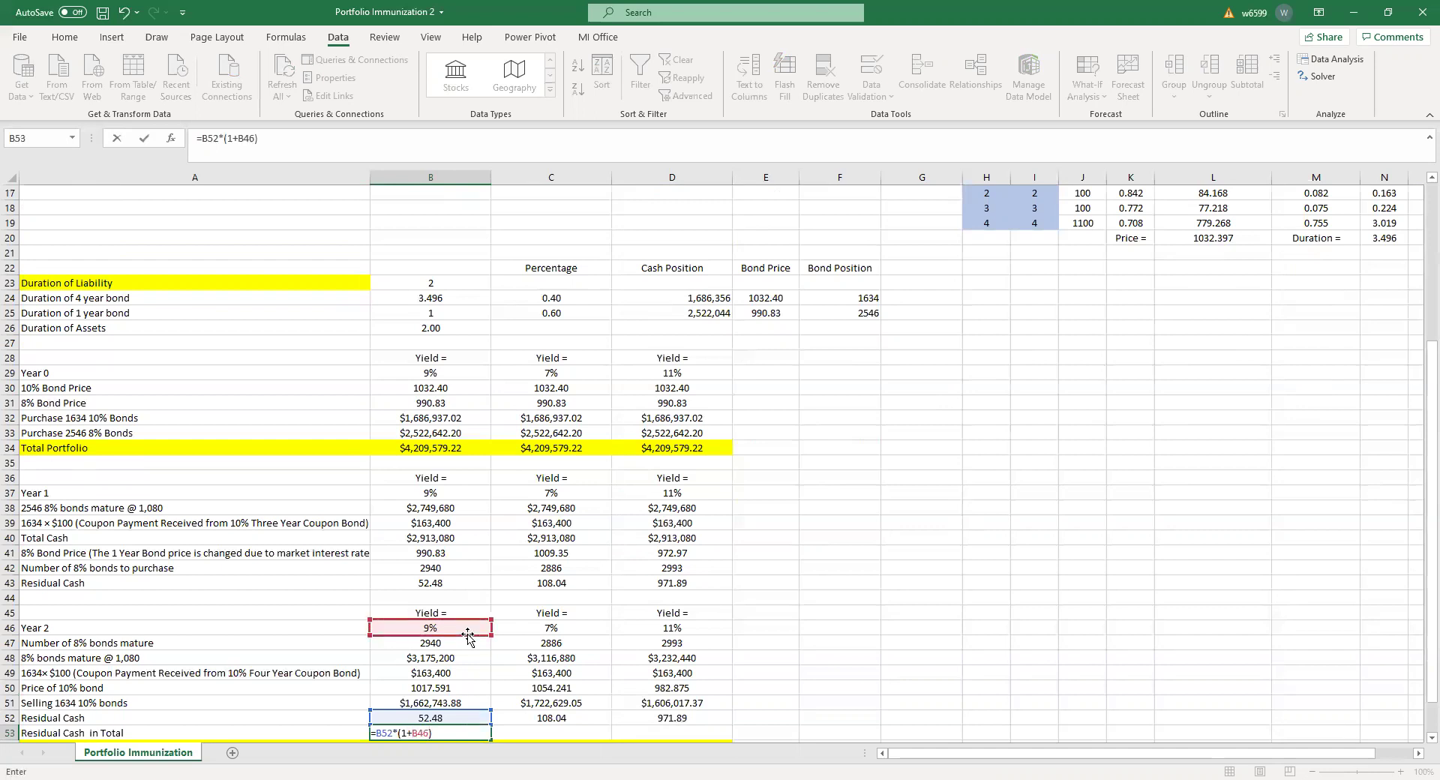
{"action": "key", "text": "Return"}
{"action": "left_click", "coordinate": [468, 718]}
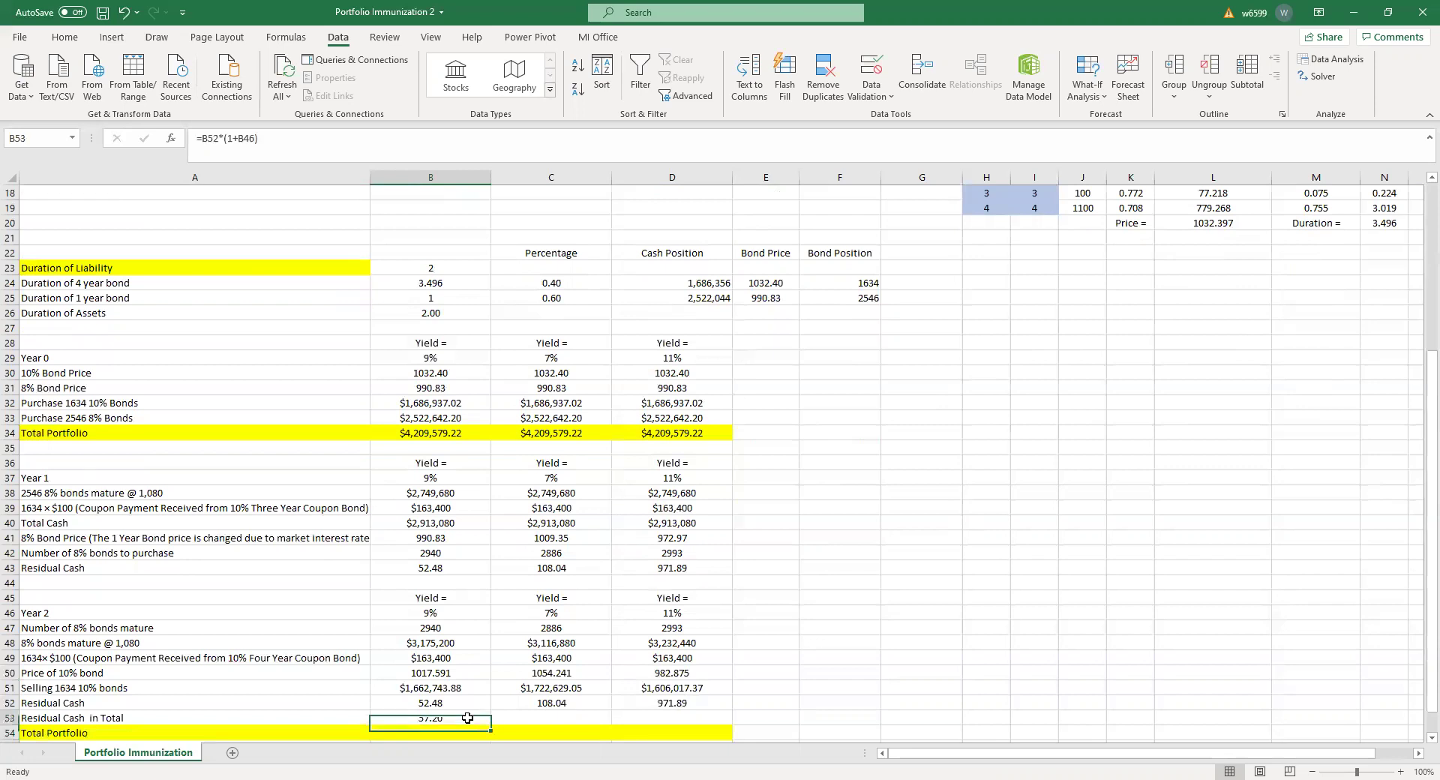
{"action": "left_click_drag", "start_coordinate": [492, 731], "coordinate": [672, 732]}
{"action": "left_click", "coordinate": [428, 731]}
{"action": "left_click", "coordinate": [429, 716]}
{"action": "type", "text": "="}
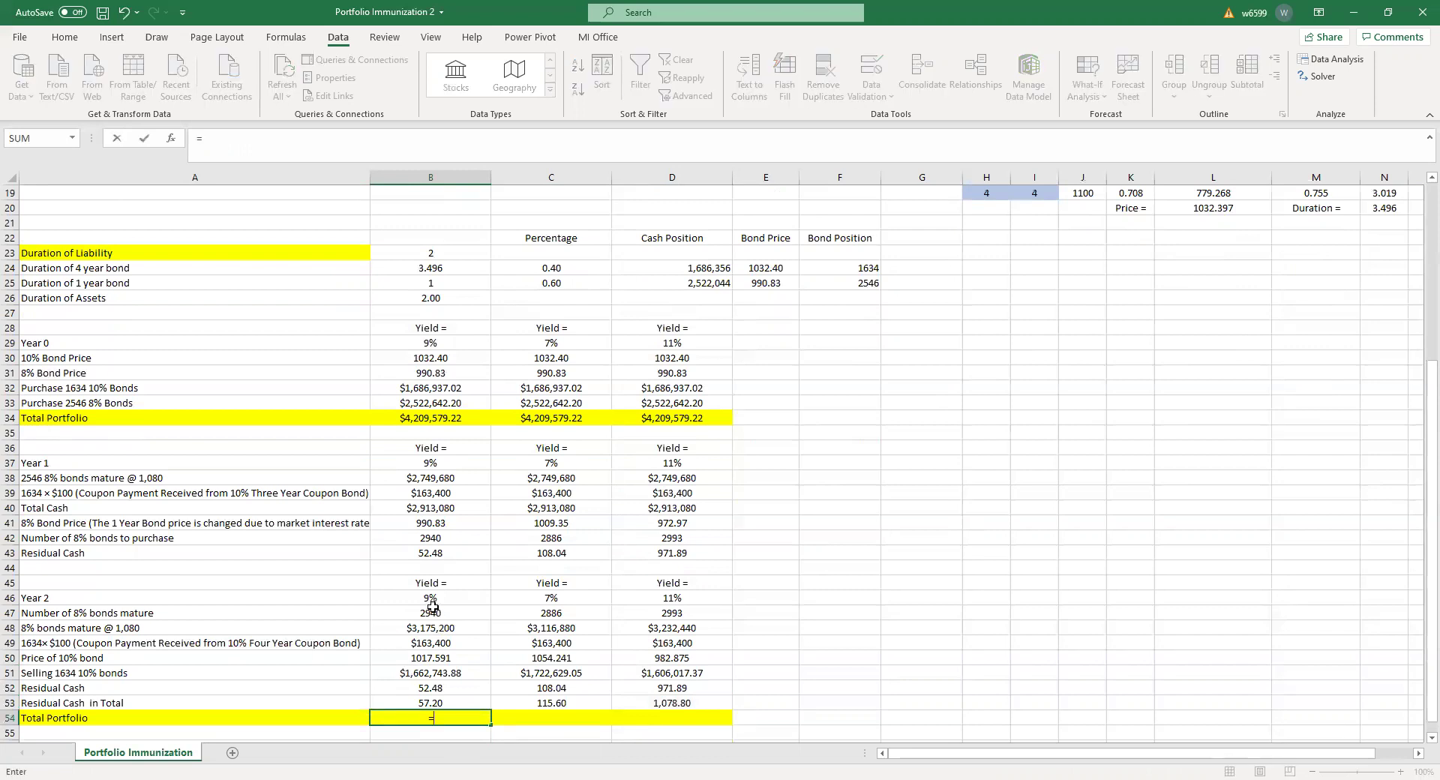
Sum maturity, coupon income, sale proceeds and residual cash with =B48+B49+B51+B53 in B54, filled to D54
{"action": "left_click", "coordinate": [440, 625]}
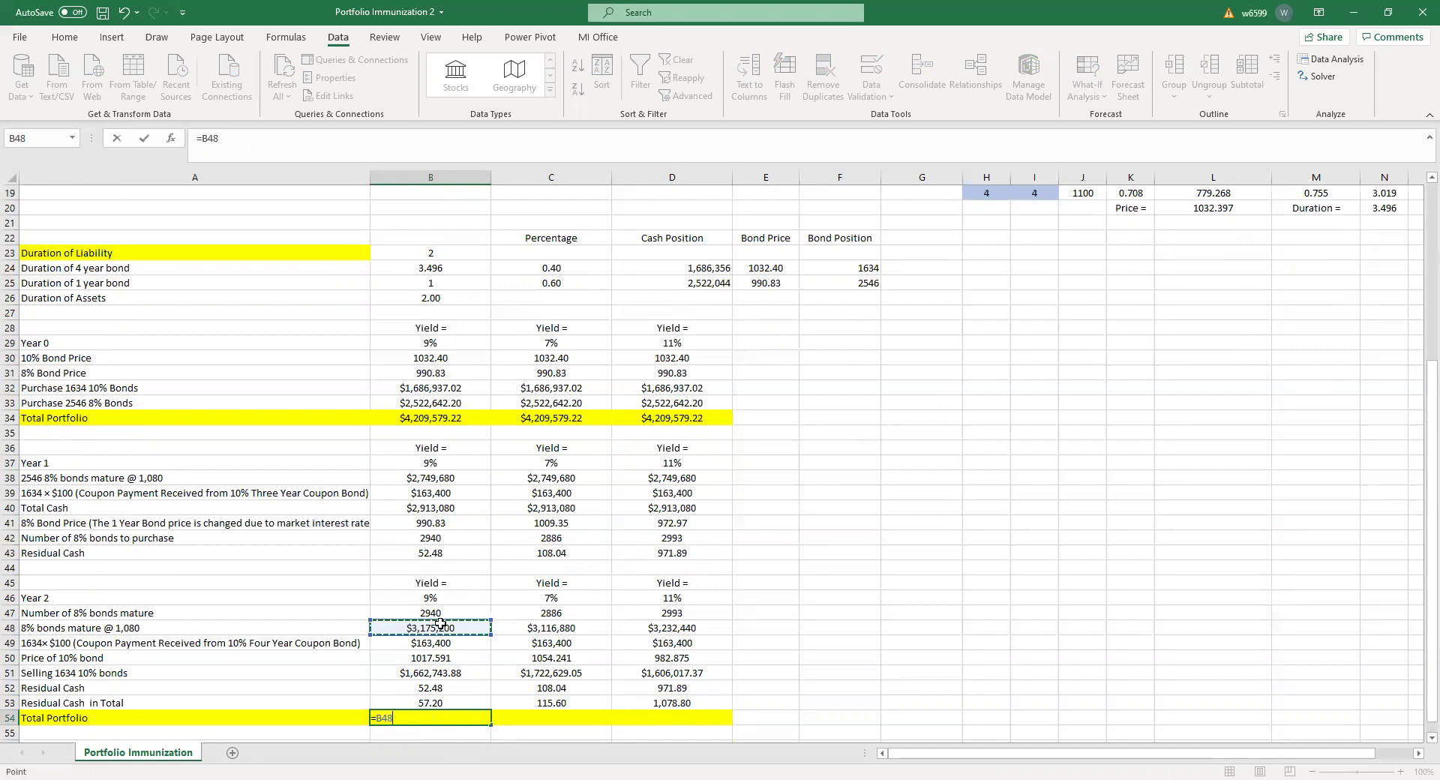
{"action": "type", "text": "+"}
{"action": "left_click", "coordinate": [427, 649]}
{"action": "type", "text": "+"}
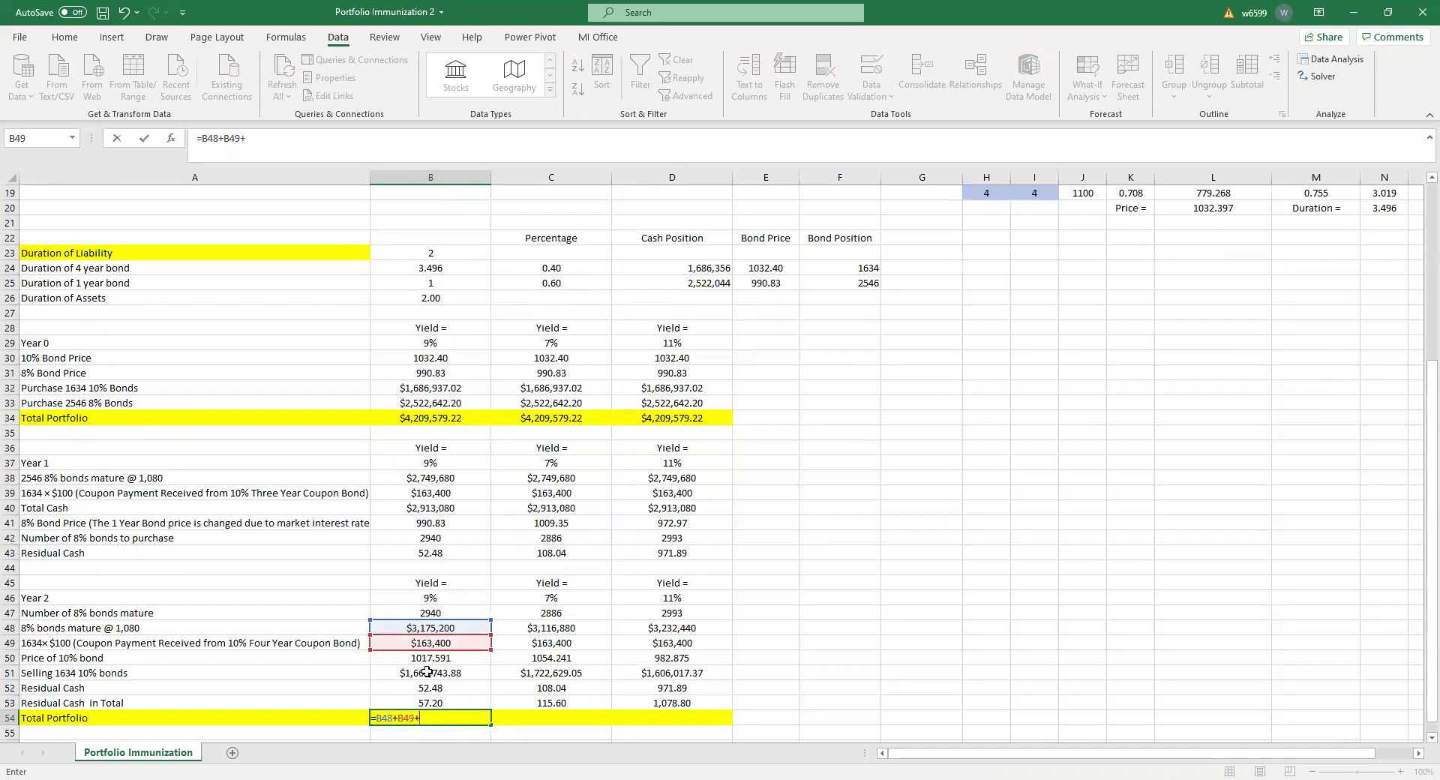
{"action": "left_click", "coordinate": [428, 672]}
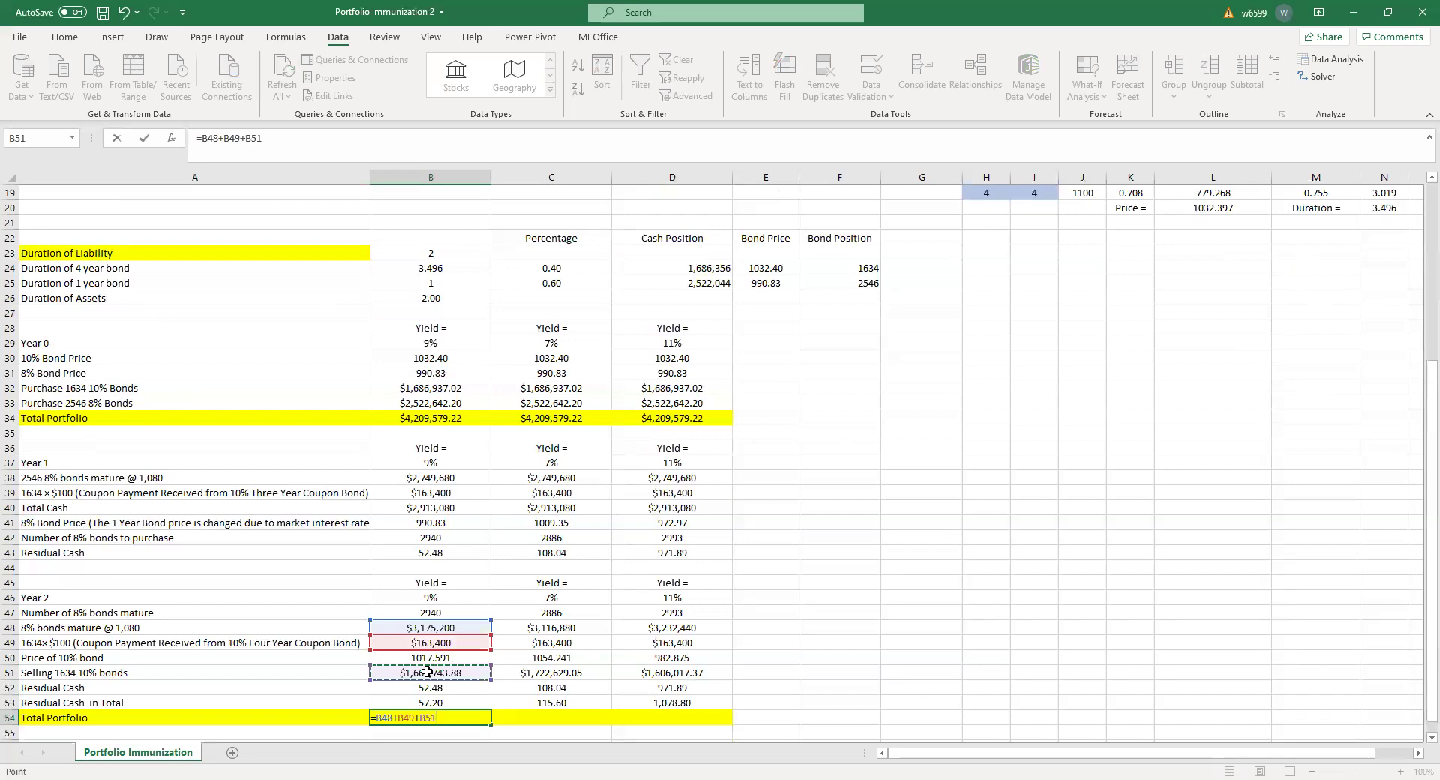
{"action": "type", "text": "+"}
{"action": "left_click", "coordinate": [405, 707]}
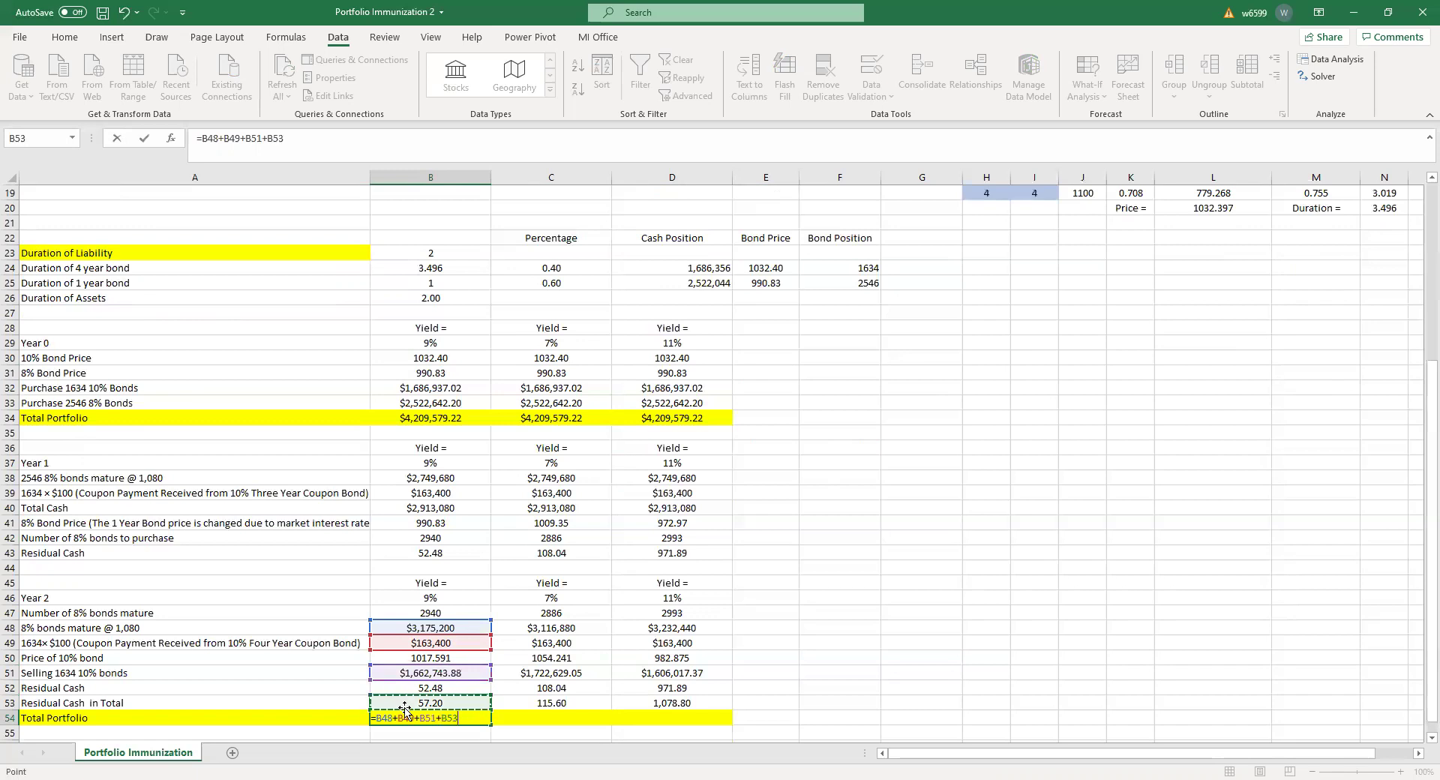
{"action": "key", "text": "Return"}
{"action": "left_click", "coordinate": [422, 716]}
{"action": "left_click_drag", "start_coordinate": [494, 722], "coordinate": [679, 718]}
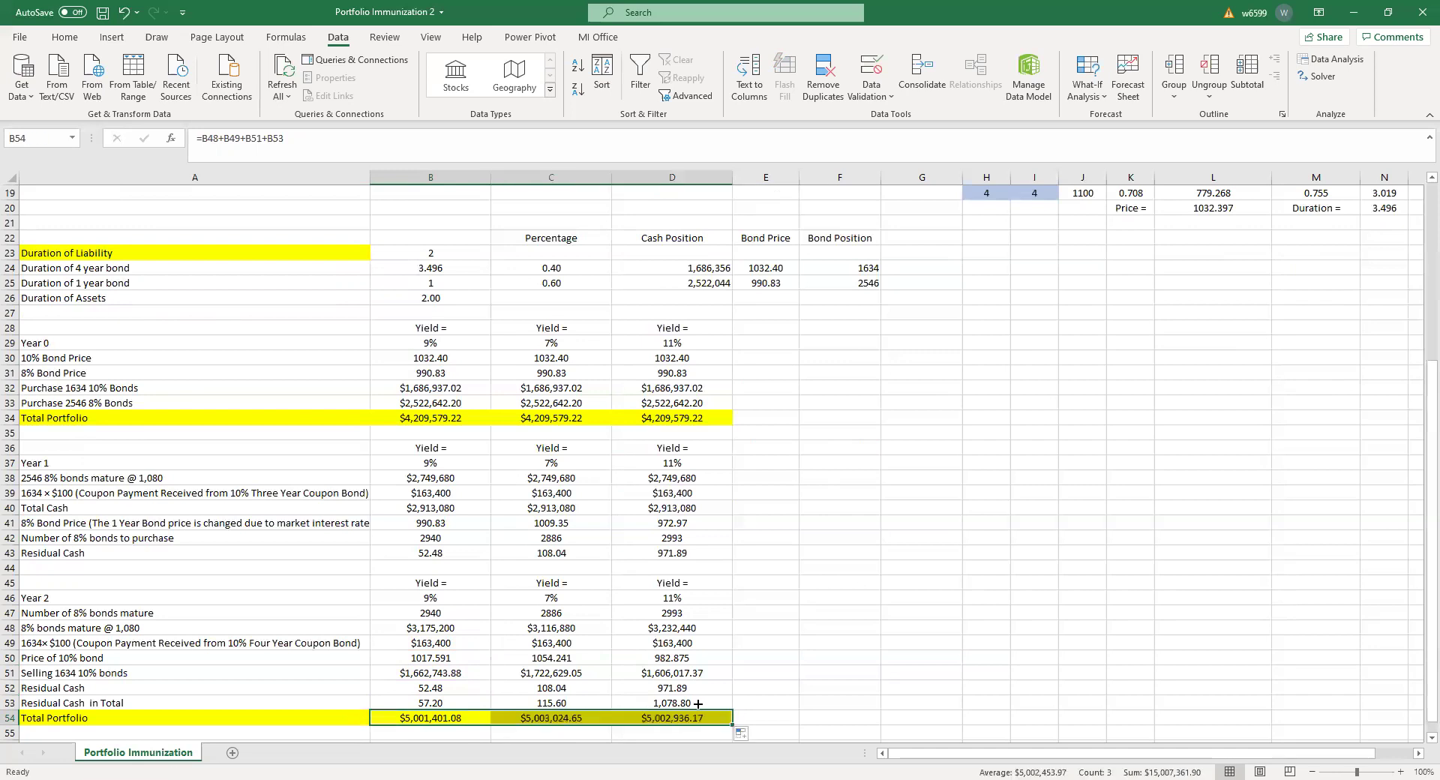